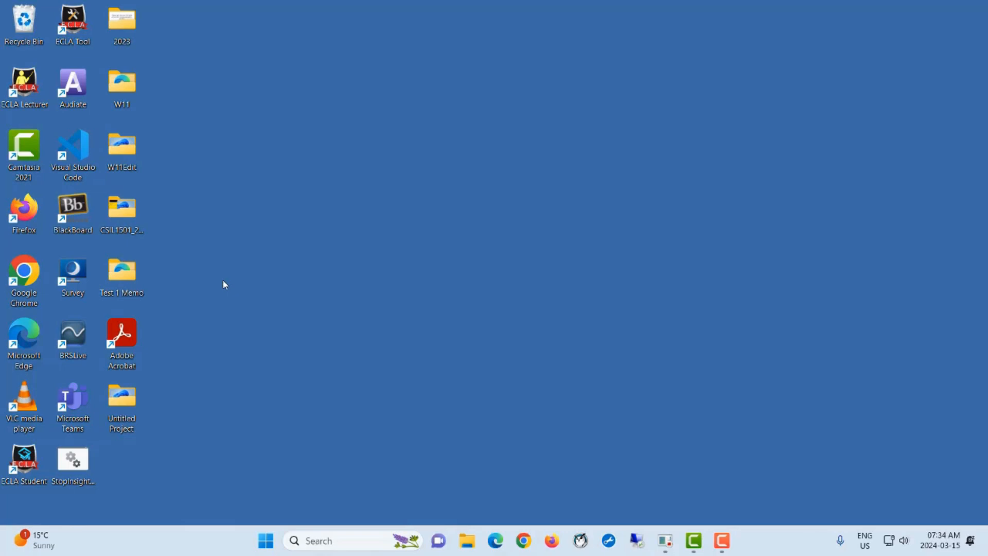
Step: Launch Microsoft Word from a system search and create a new blank document
{"action": "left_click", "coordinate": [323, 541]}
{"action": "type", "text": "w"}
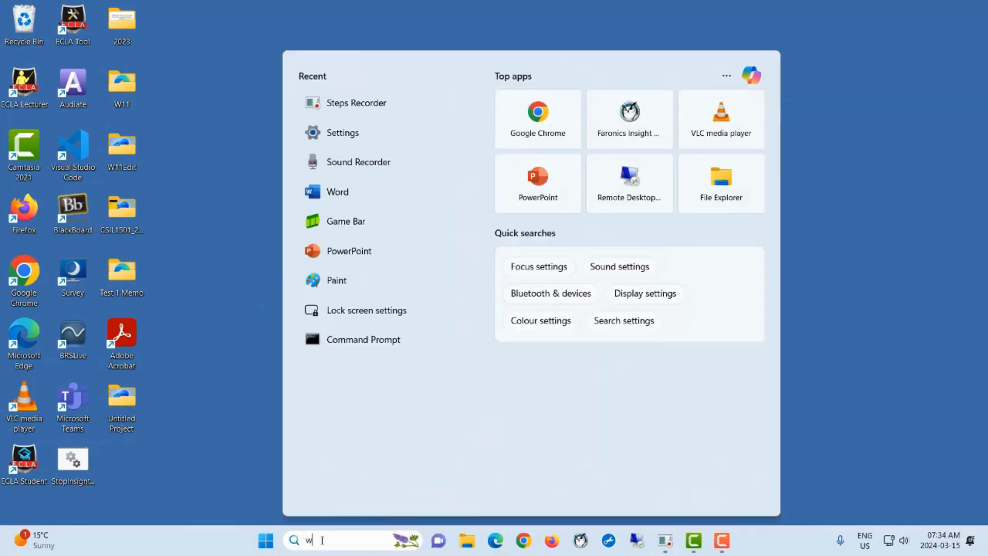
{"action": "type", "text": "ord"}
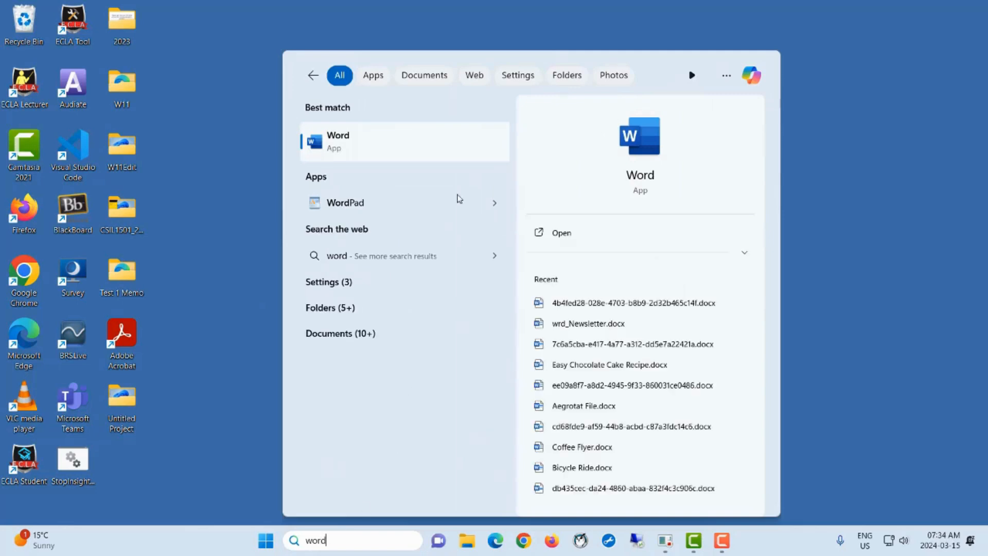
{"action": "left_click", "coordinate": [410, 160]}
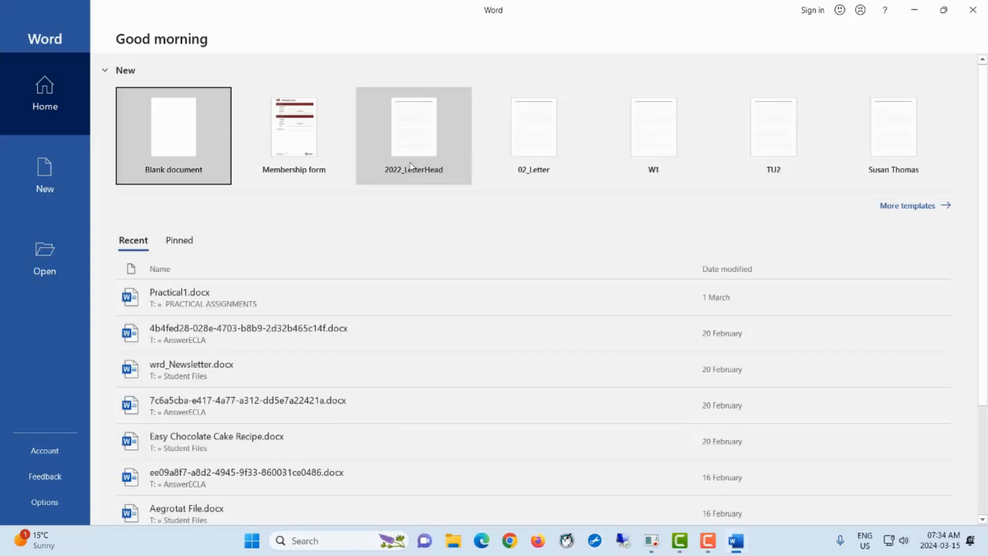
{"action": "left_click", "coordinate": [174, 134]}
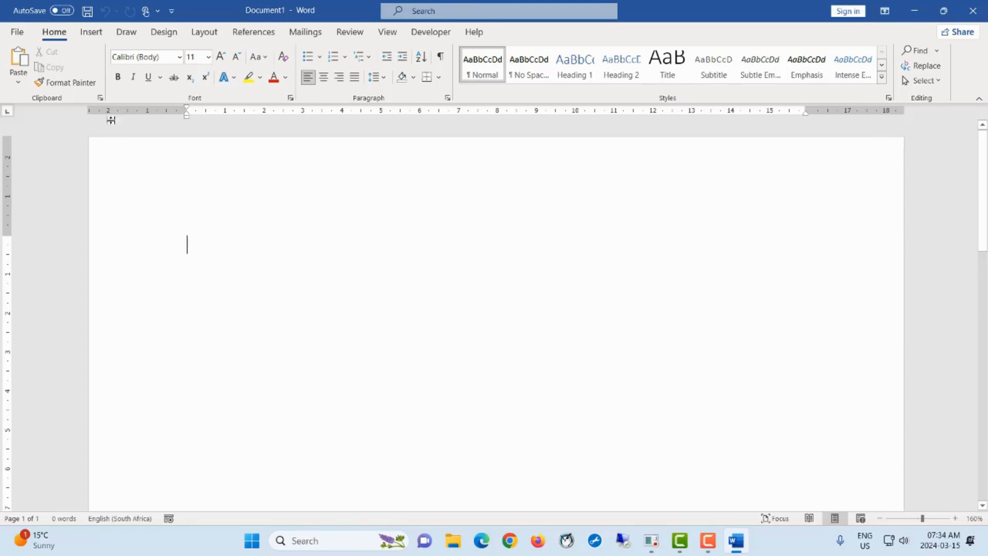
{"action": "left_click", "coordinate": [15, 32]}
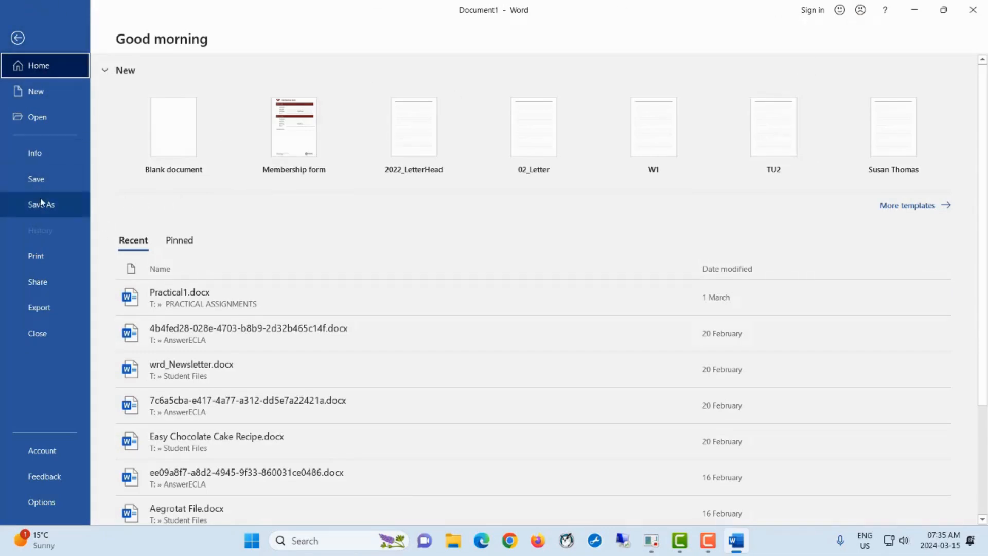
{"action": "left_click", "coordinate": [20, 36]}
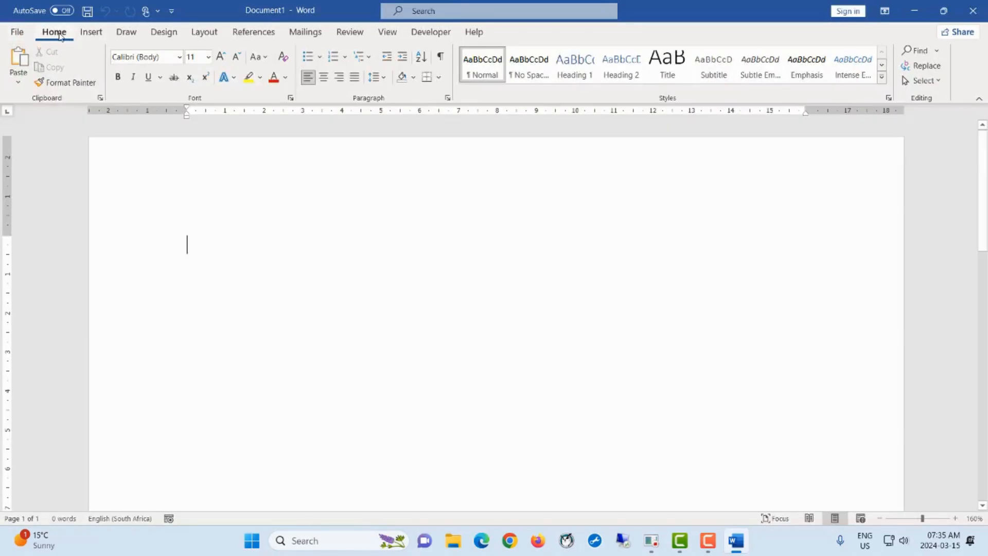
{"action": "left_click", "coordinate": [90, 33]}
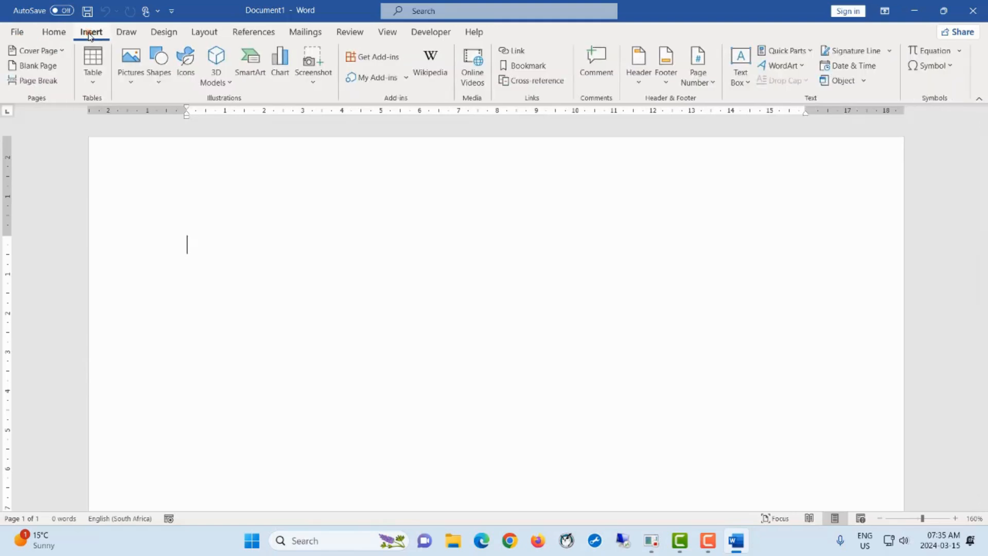
{"action": "left_click", "coordinate": [48, 34]}
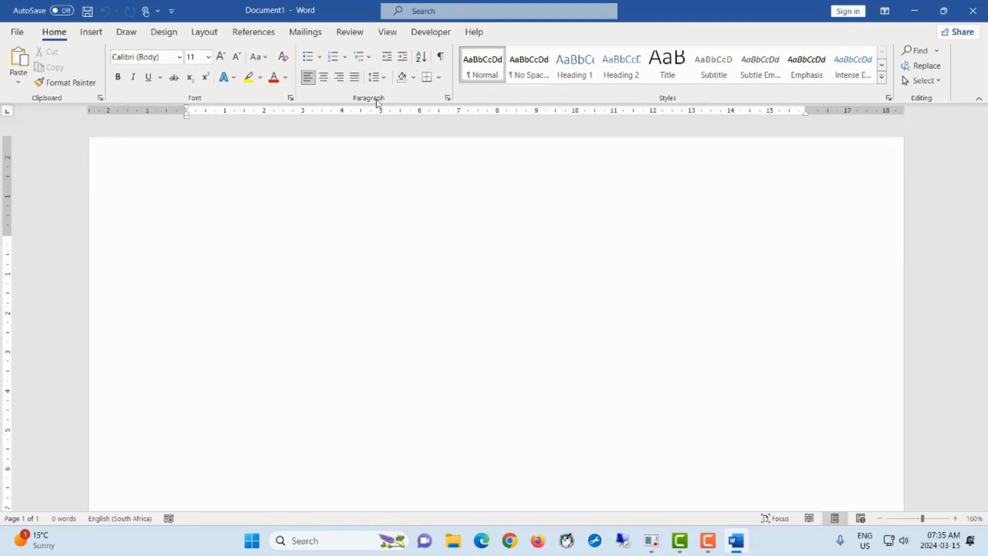
Step: Hide the document rulers and show them again
{"action": "left_click", "coordinate": [393, 36]}
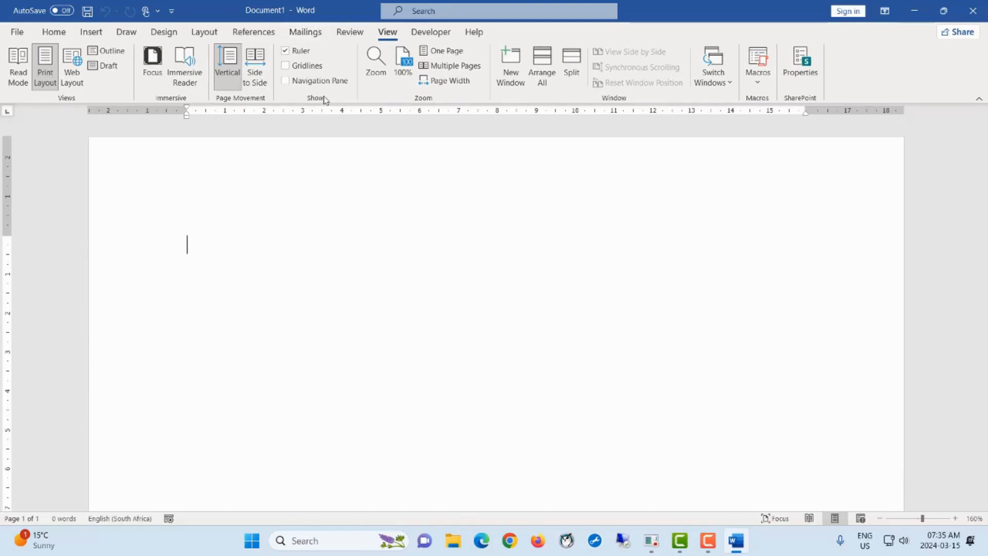
{"action": "left_click", "coordinate": [287, 52]}
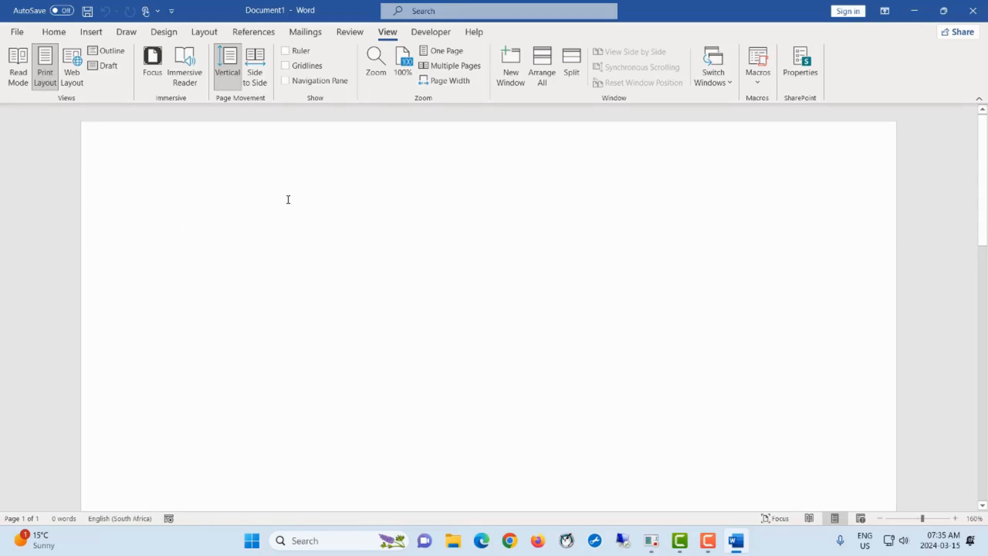
{"action": "left_click", "coordinate": [286, 51]}
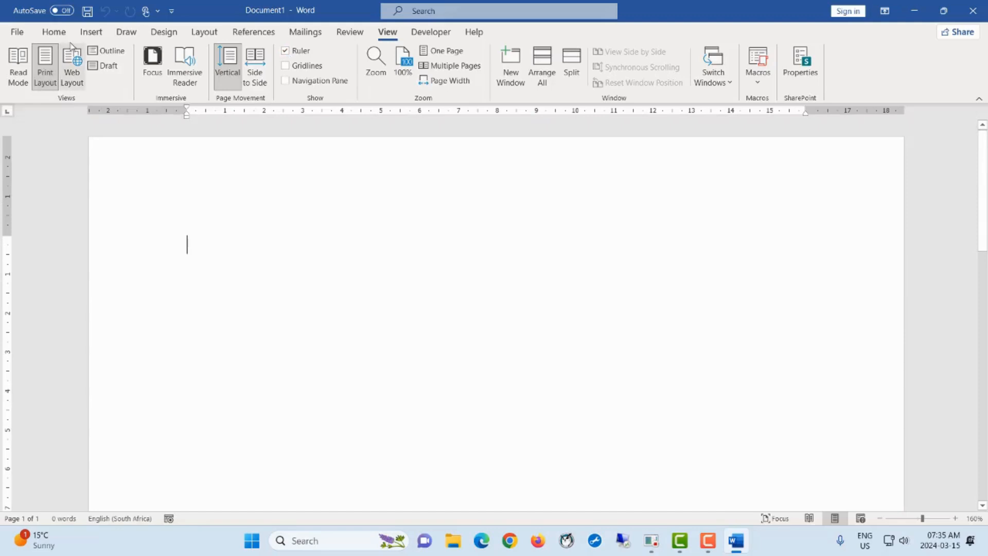
{"action": "left_click", "coordinate": [55, 31]}
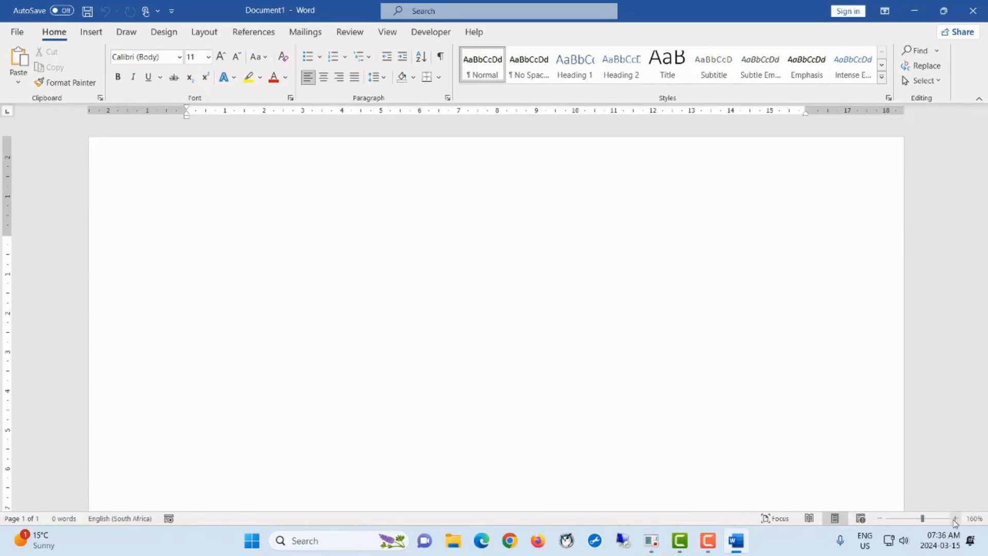
Step: Enter the heading "Internships Available" and leave a blank line below it
{"action": "left_click_drag", "start_coordinate": [919, 520], "coordinate": [892, 521]}
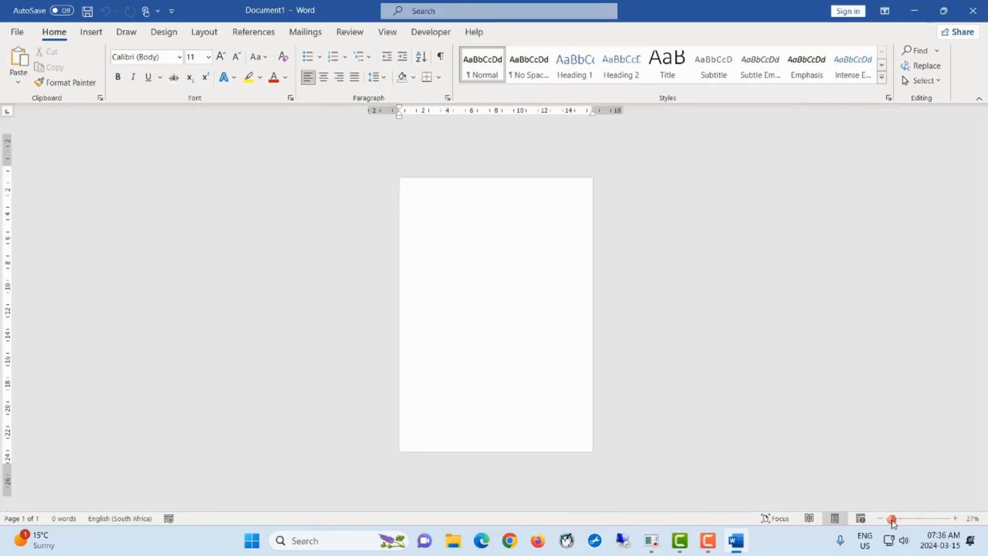
{"action": "left_click", "coordinate": [918, 519]}
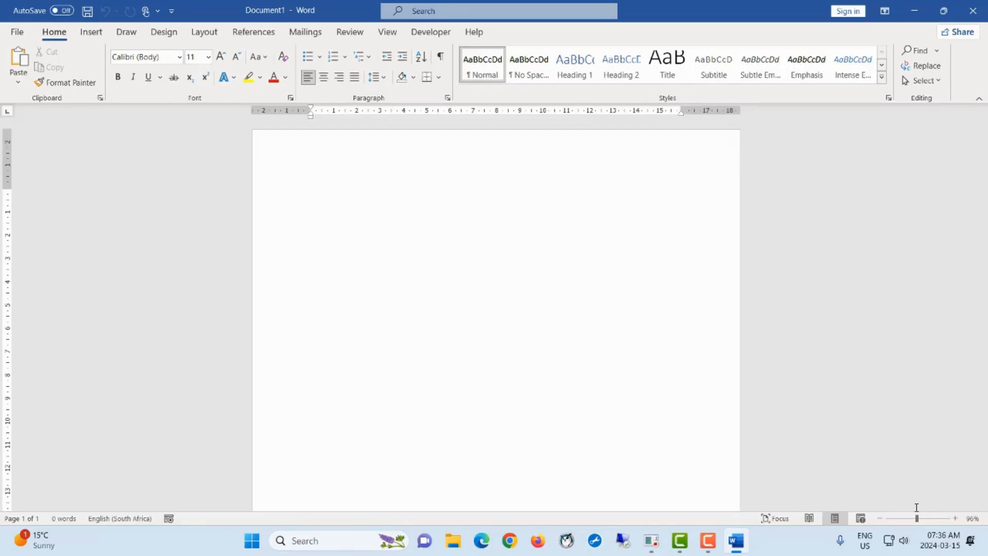
{"action": "type", "text": "Inter"}
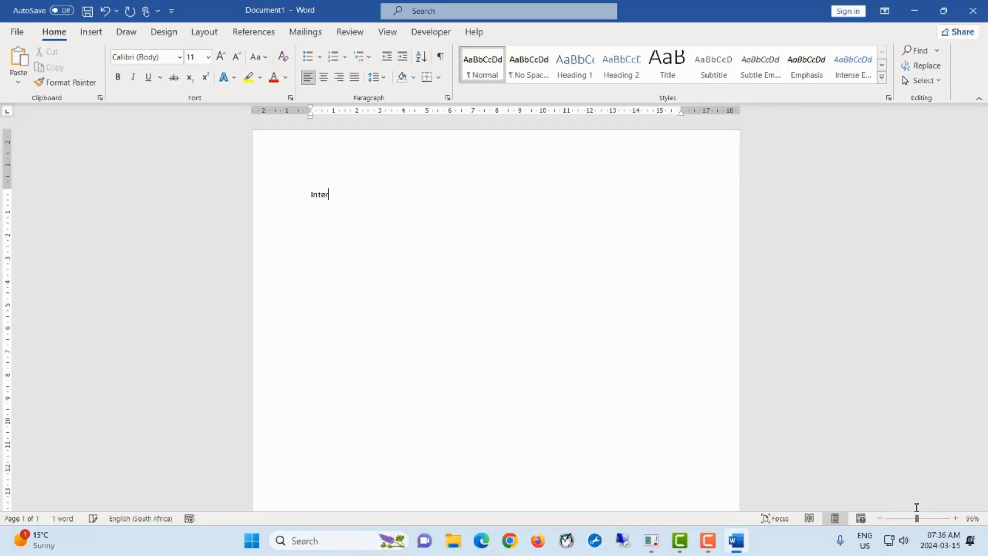
{"action": "type", "text": "nships Available"}
{"action": "key", "text": "Return"}
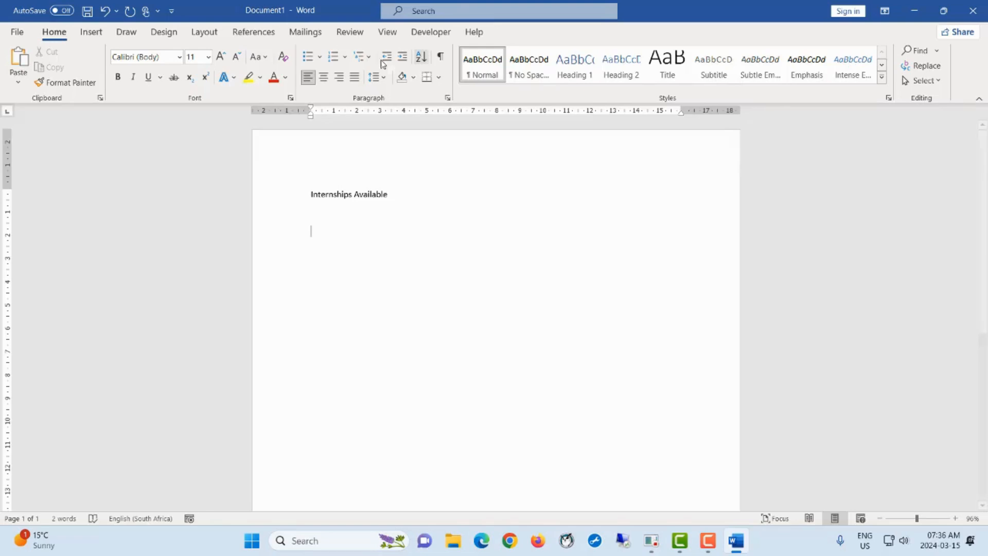
Step: Write a paragraph saying Blue Native hosts a three-week overnight camp in the Mountains this summer with two paid intern positions, and start a new paragraph
{"action": "left_click", "coordinate": [91, 32]}
{"action": "type", "text": "This "}
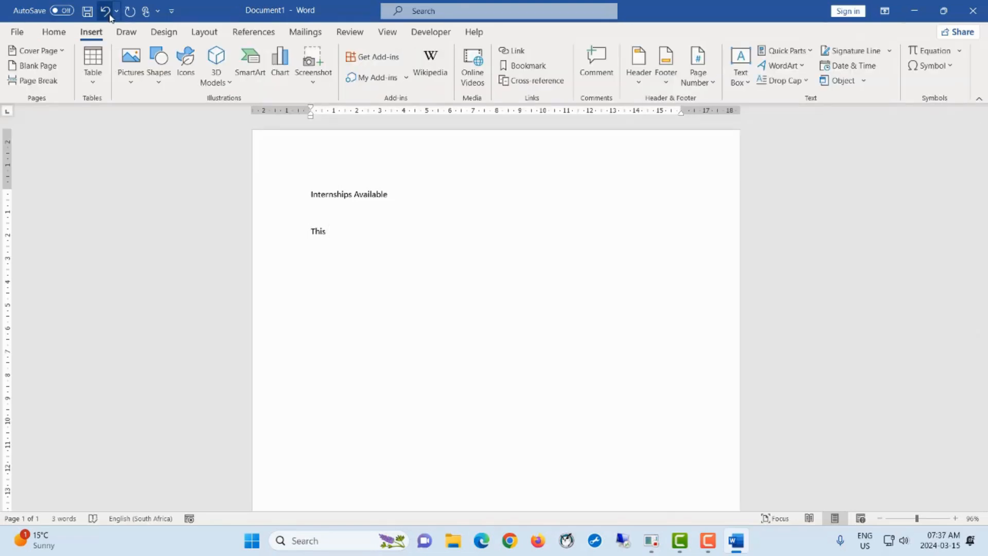
{"action": "type", "text": "summer"}
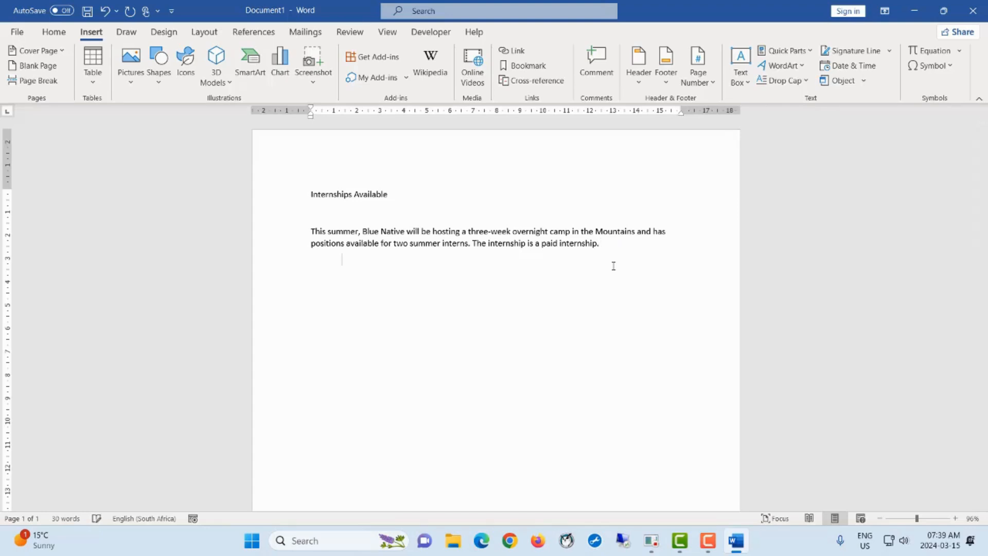
{"action": "key", "text": "Return"}
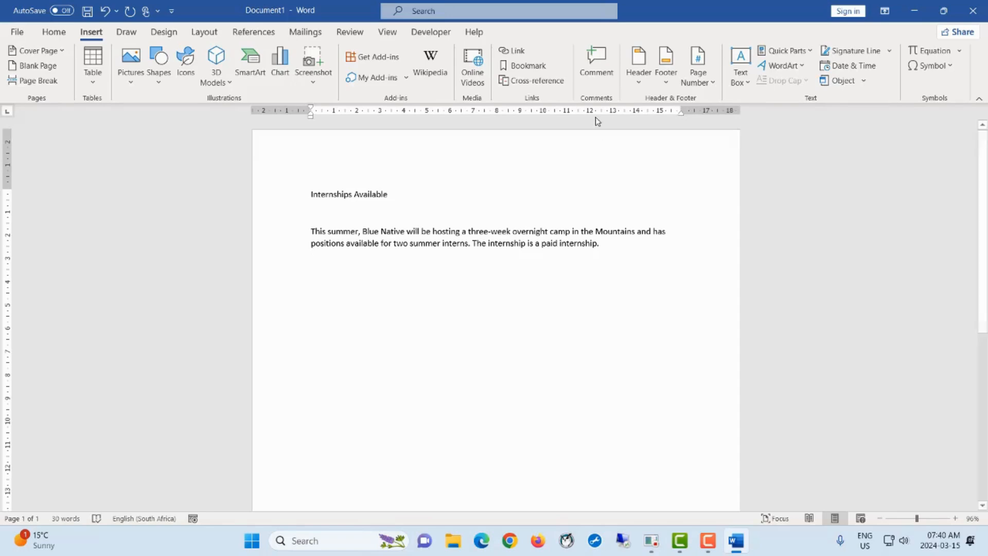
Step: Insert the text from the file Data 2.docx in the Student Files folder below the first paragraph
{"action": "left_click", "coordinate": [50, 31]}
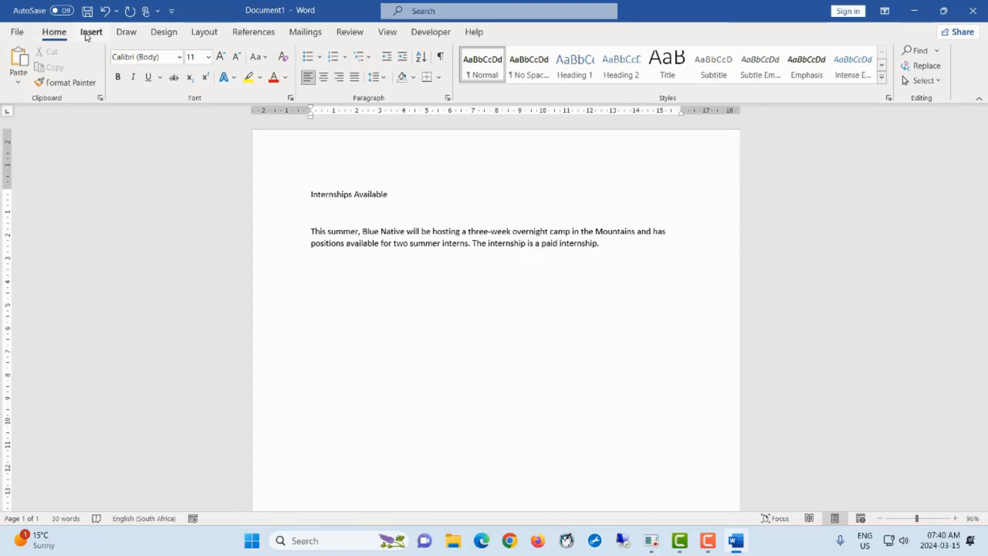
{"action": "left_click", "coordinate": [87, 34]}
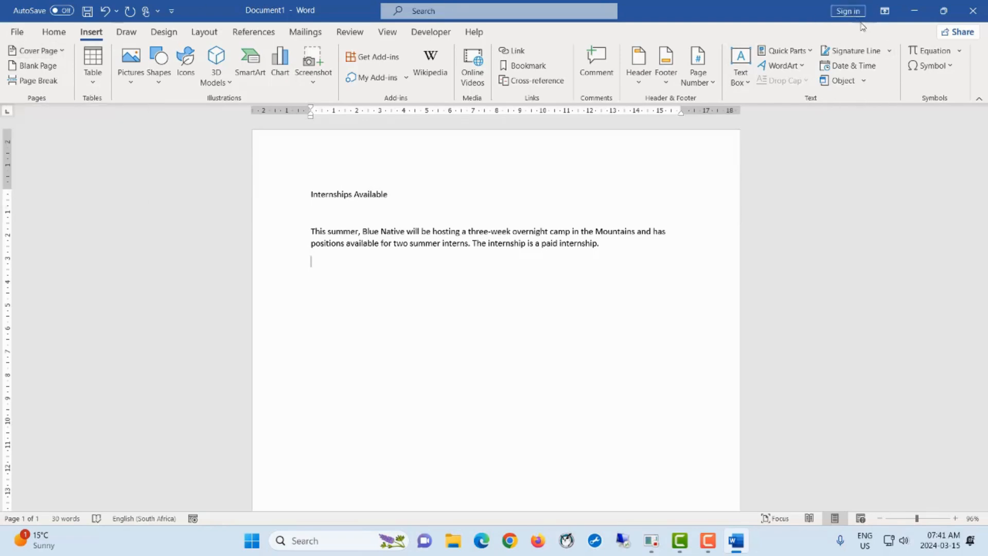
{"action": "left_click", "coordinate": [866, 81]}
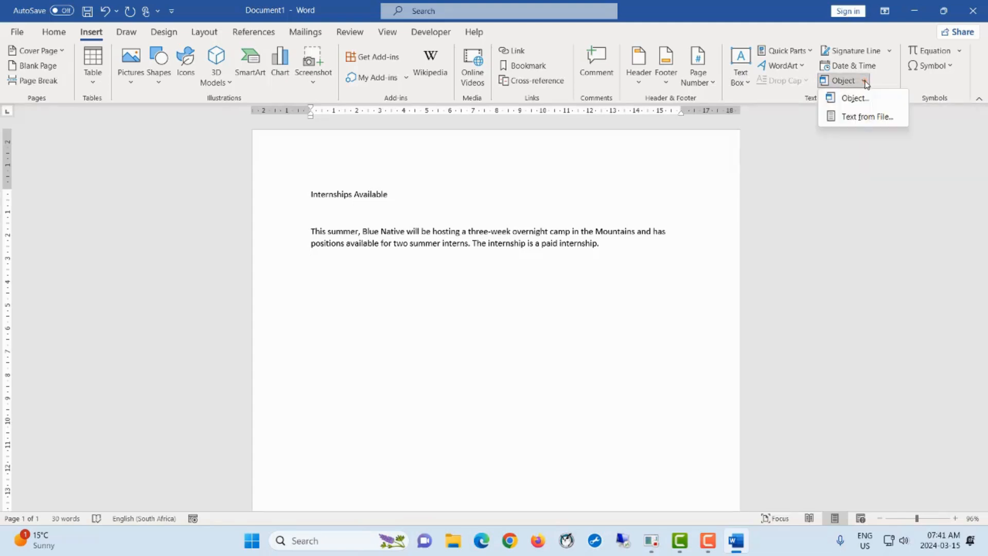
{"action": "left_click", "coordinate": [851, 122]}
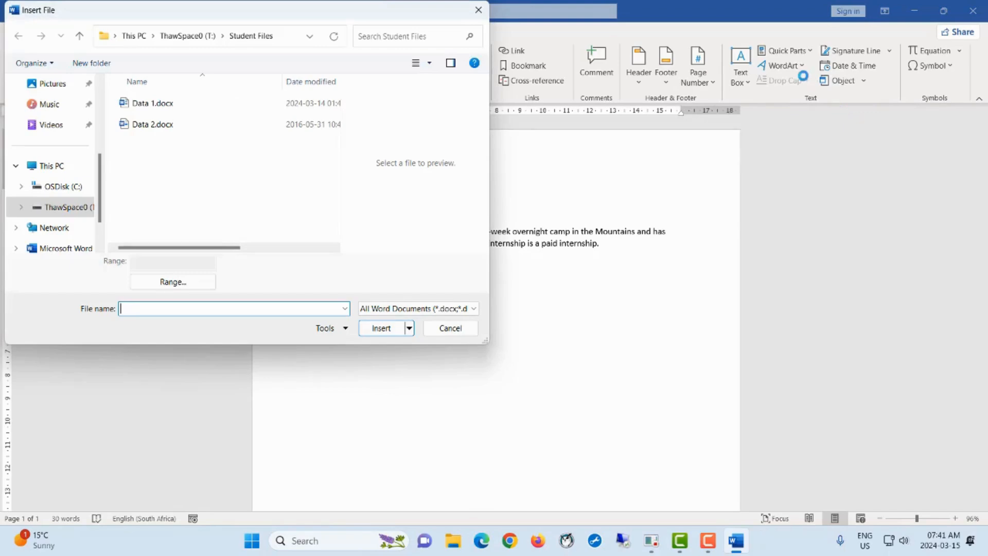
{"action": "left_click", "coordinate": [53, 212]}
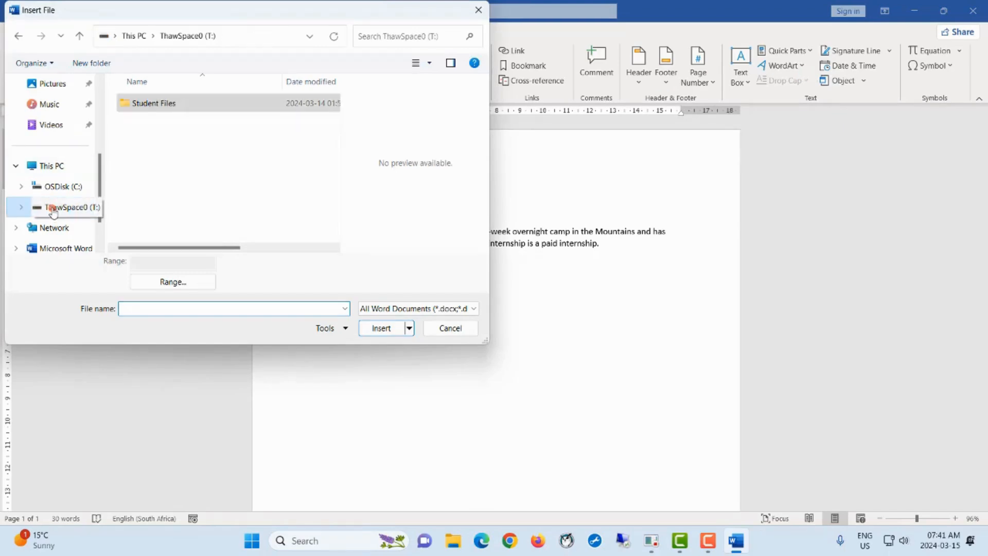
{"action": "double_click", "coordinate": [137, 98]}
{"action": "left_click", "coordinate": [147, 125]}
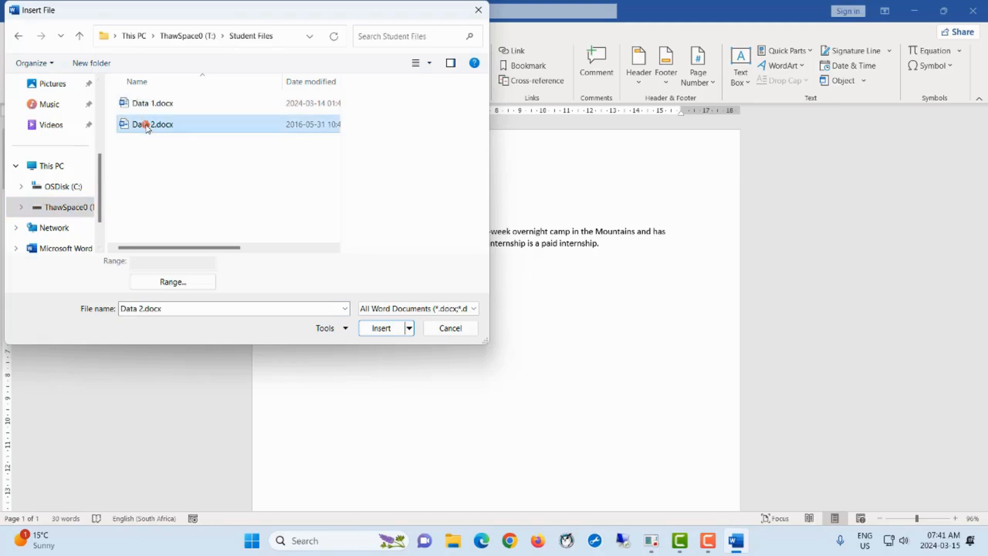
{"action": "double_click", "coordinate": [171, 126]}
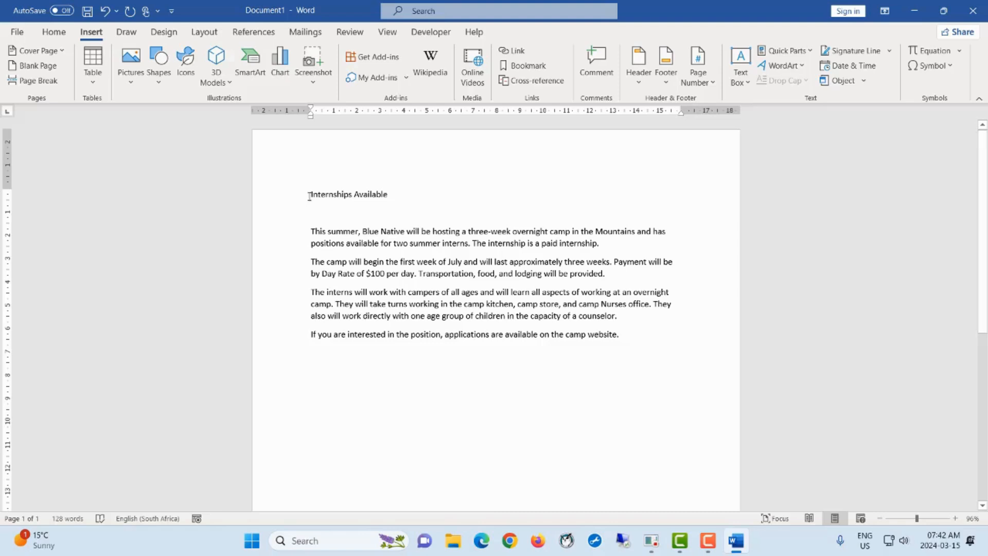
Step: Apply the solid black text effect from the third row of the effects gallery to the heading "Internships Available"
{"action": "left_click_drag", "start_coordinate": [311, 194], "coordinate": [390, 188]}
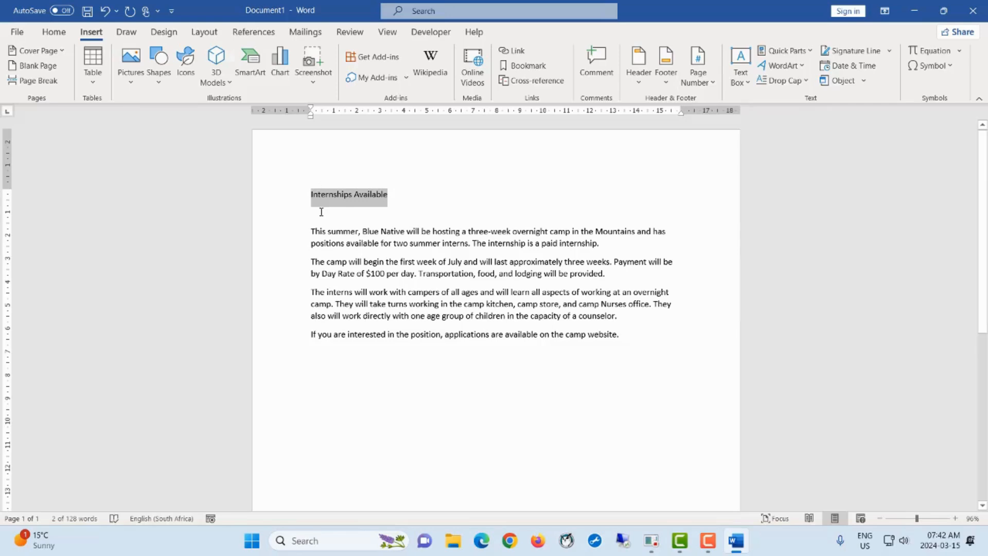
{"action": "triple_click", "coordinate": [311, 231]}
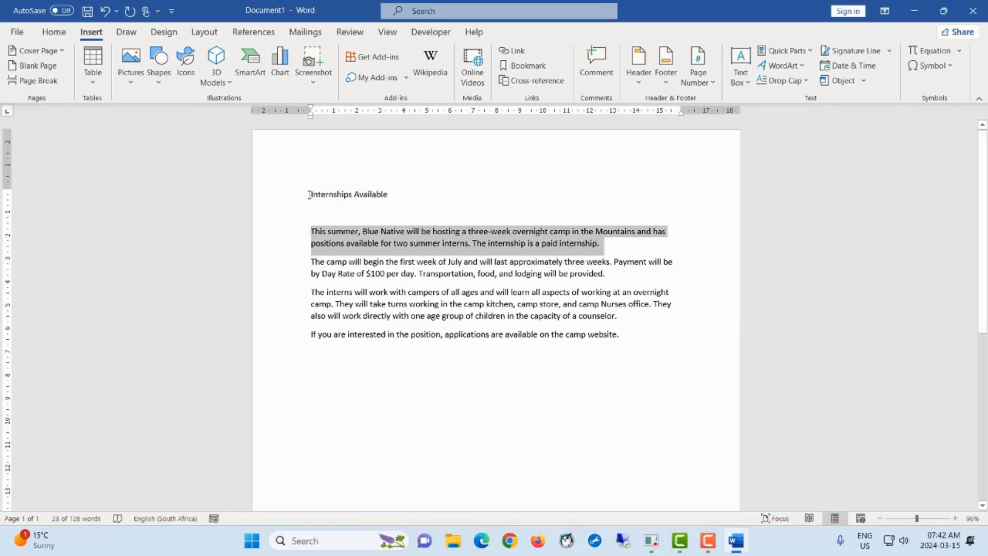
{"action": "left_click_drag", "start_coordinate": [310, 194], "coordinate": [389, 194]}
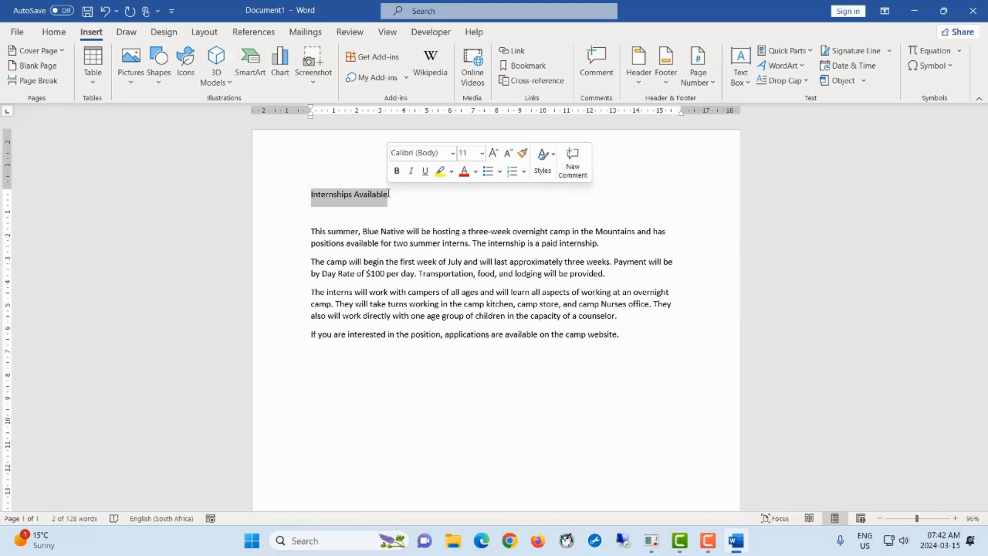
{"action": "left_click", "coordinate": [54, 33]}
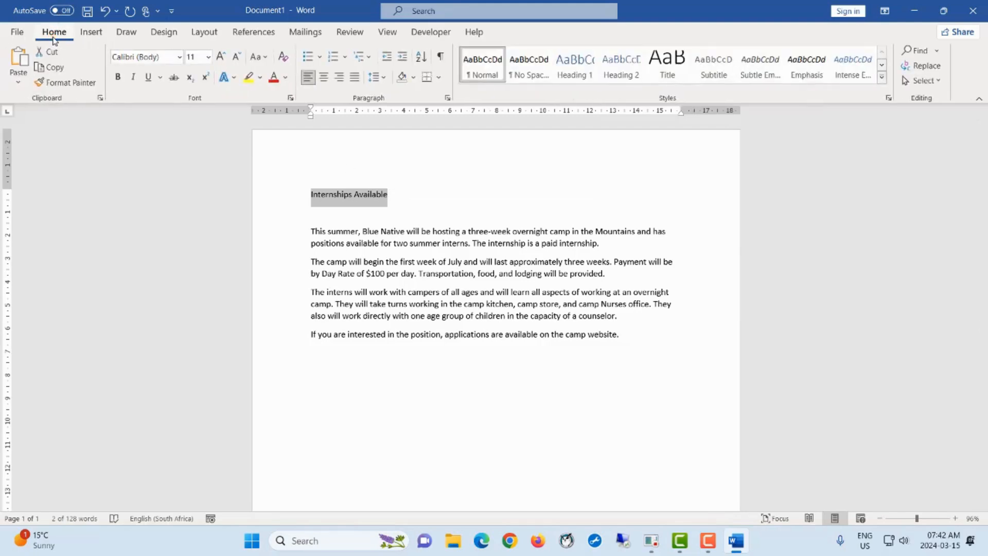
{"action": "left_click", "coordinate": [99, 33]}
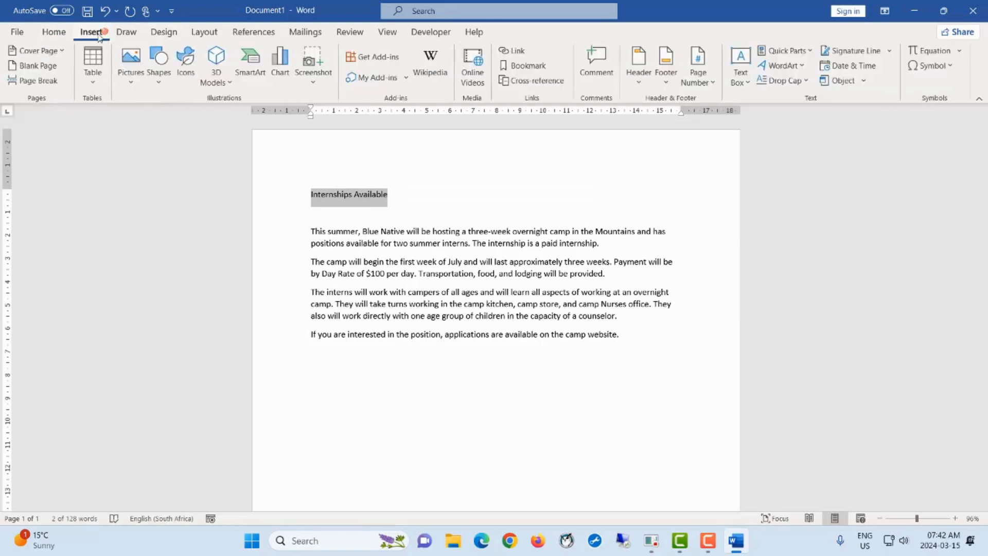
{"action": "left_click", "coordinate": [58, 33]}
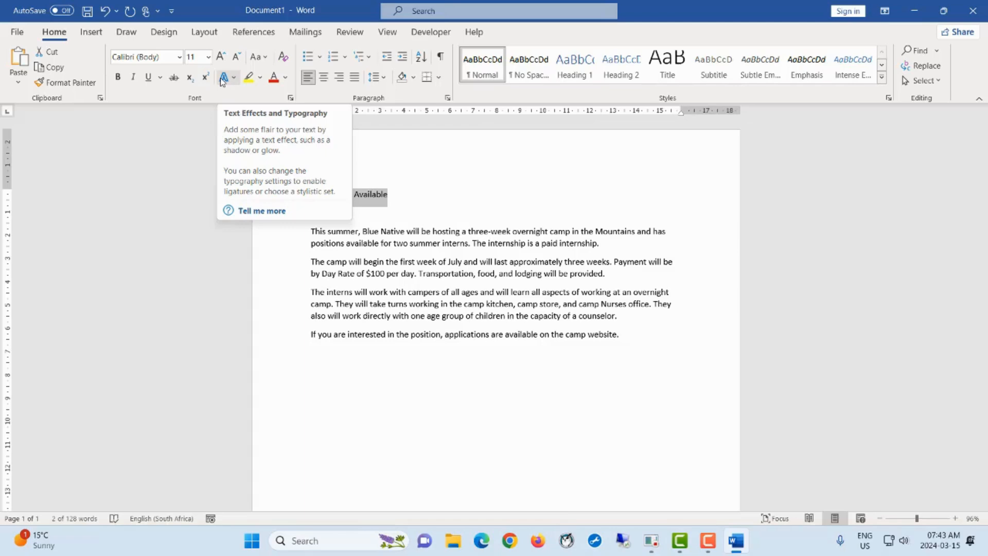
{"action": "left_click", "coordinate": [236, 77]}
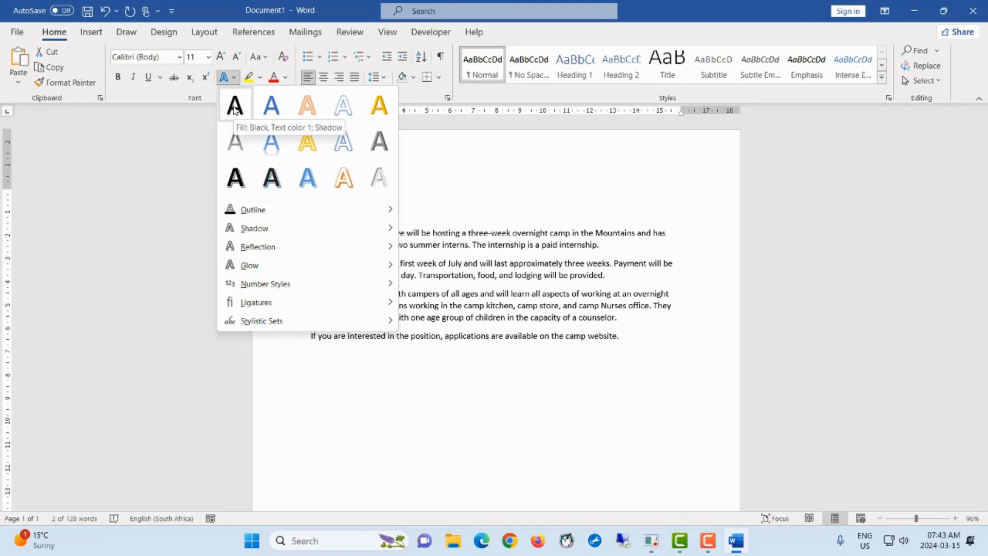
{"action": "left_click", "coordinate": [235, 176]}
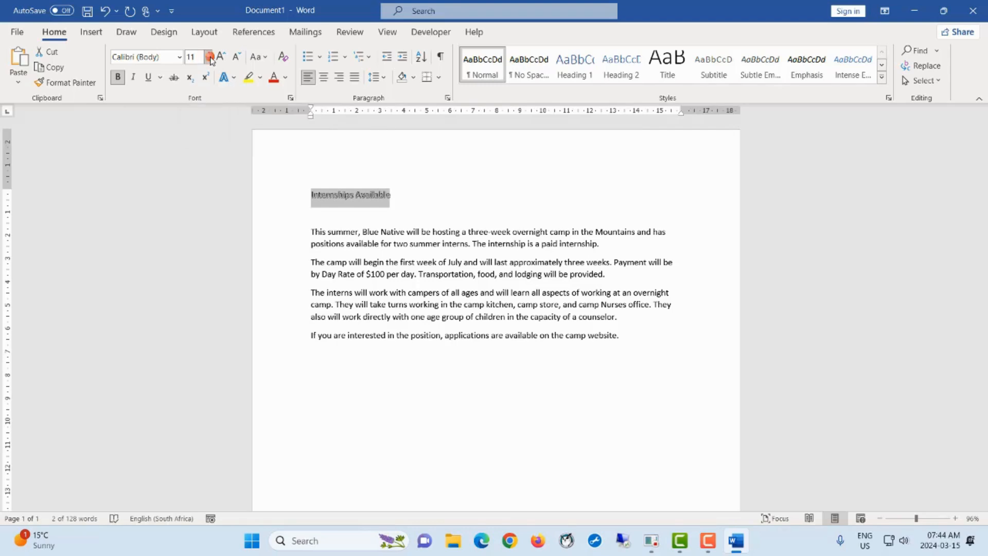
Step: Set the font size of the heading "Internships Available" to 36
{"action": "left_click", "coordinate": [209, 58]}
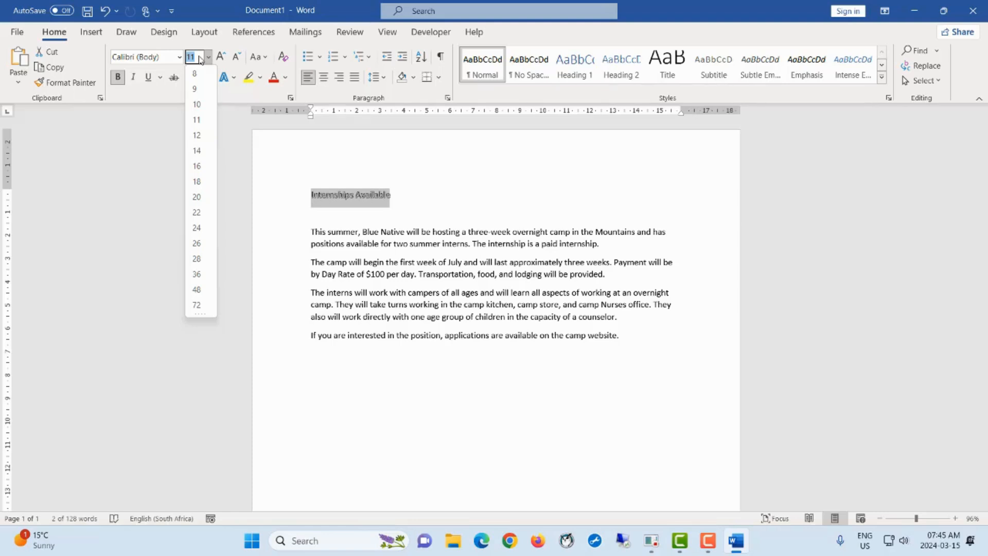
{"action": "type", "text": "36"}
{"action": "key", "text": "Return"}
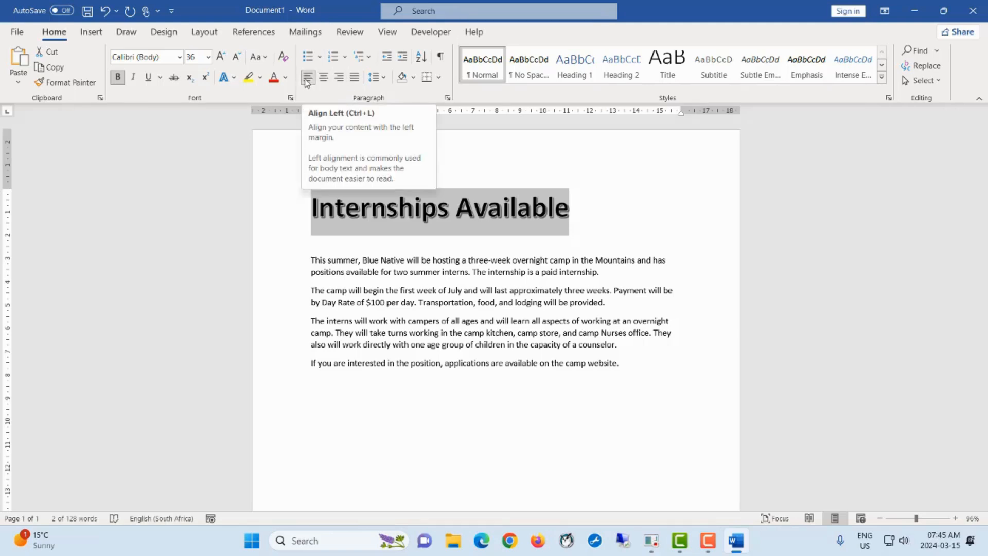
Step: Center the heading "Internships Available" and change its font color to Orange, Accent 2
{"action": "left_click", "coordinate": [338, 79]}
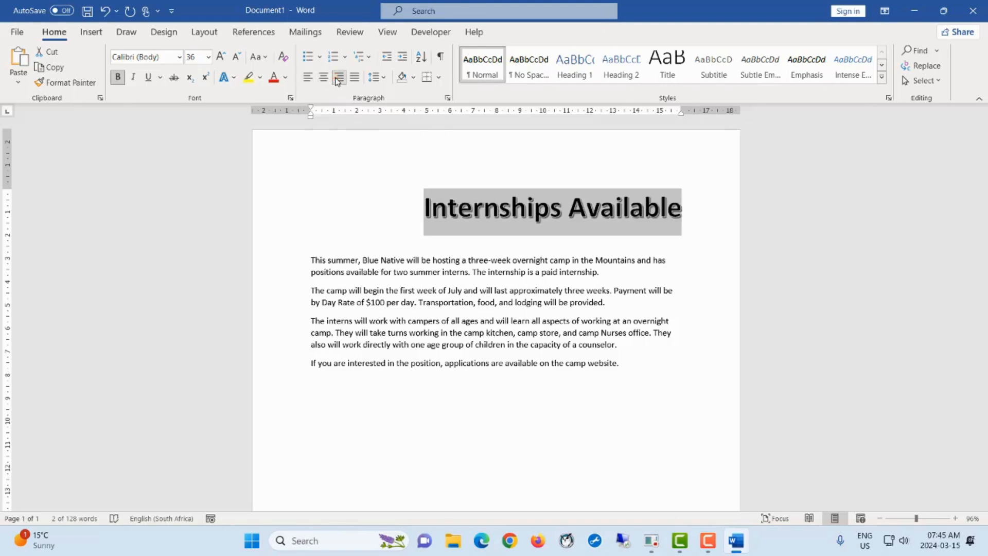
{"action": "left_click", "coordinate": [324, 80]}
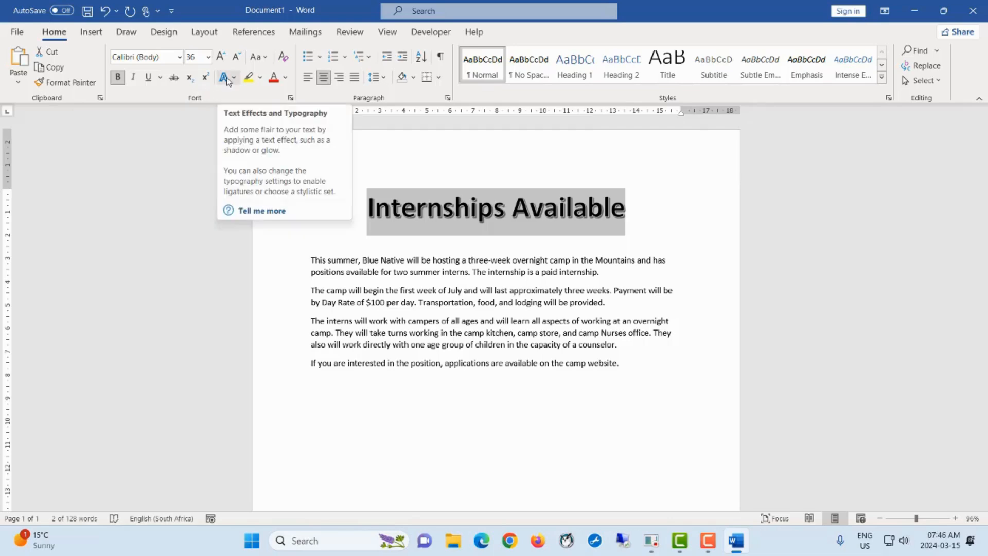
{"action": "left_click", "coordinate": [284, 78]}
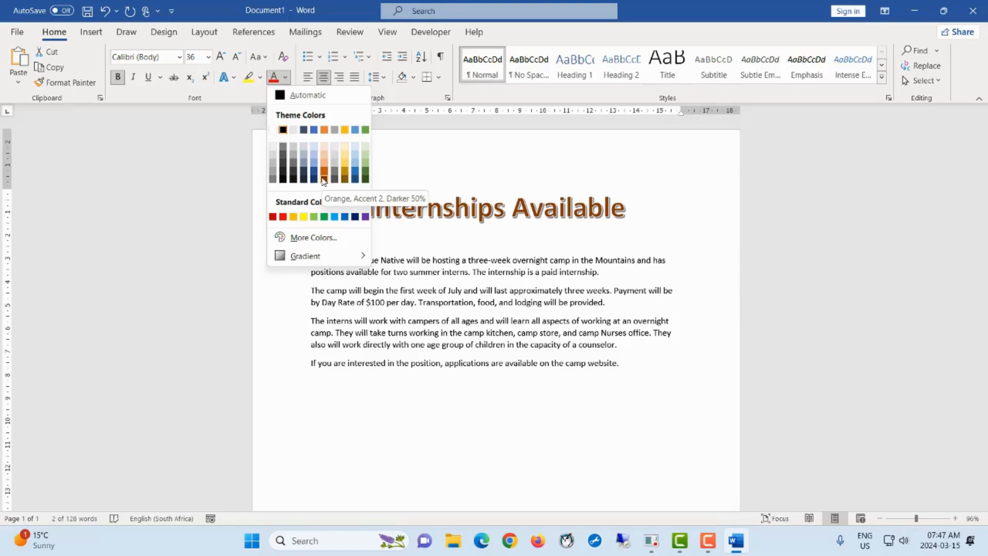
{"action": "left_click", "coordinate": [325, 132]}
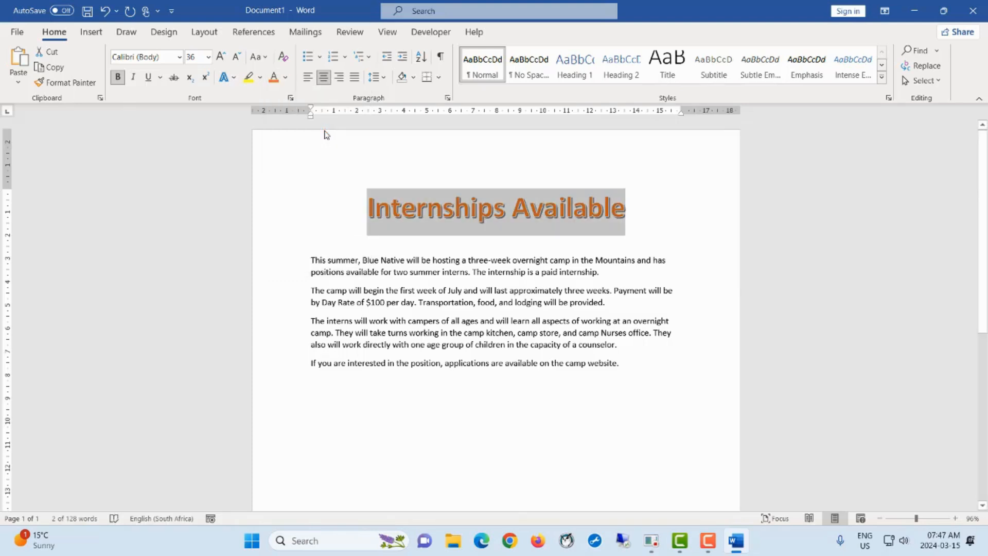
Step: Reselect the full heading "Internships Available" and apply the outer shadow Offset: Left to it
{"action": "left_click", "coordinate": [376, 220]}
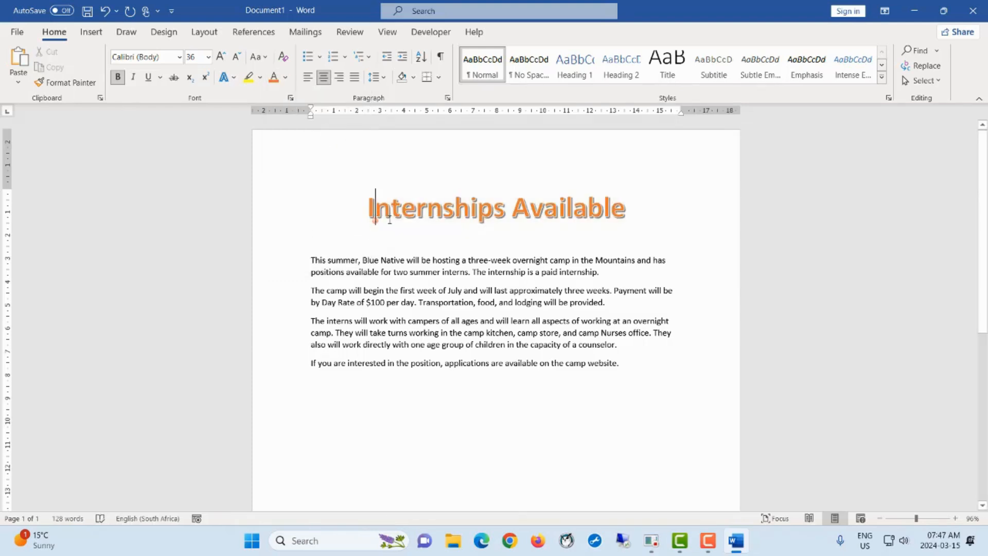
{"action": "left_click", "coordinate": [411, 215]}
{"action": "left_click", "coordinate": [470, 212]}
{"action": "left_click", "coordinate": [368, 209]}
{"action": "left_click_drag", "start_coordinate": [368, 208], "coordinate": [635, 207]}
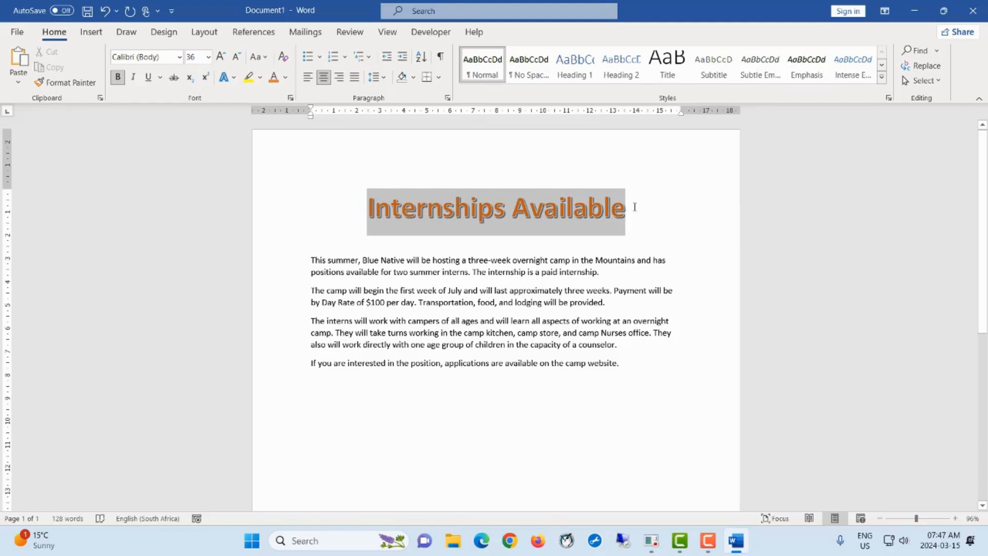
{"action": "left_click_drag", "start_coordinate": [634, 206], "coordinate": [686, 214]}
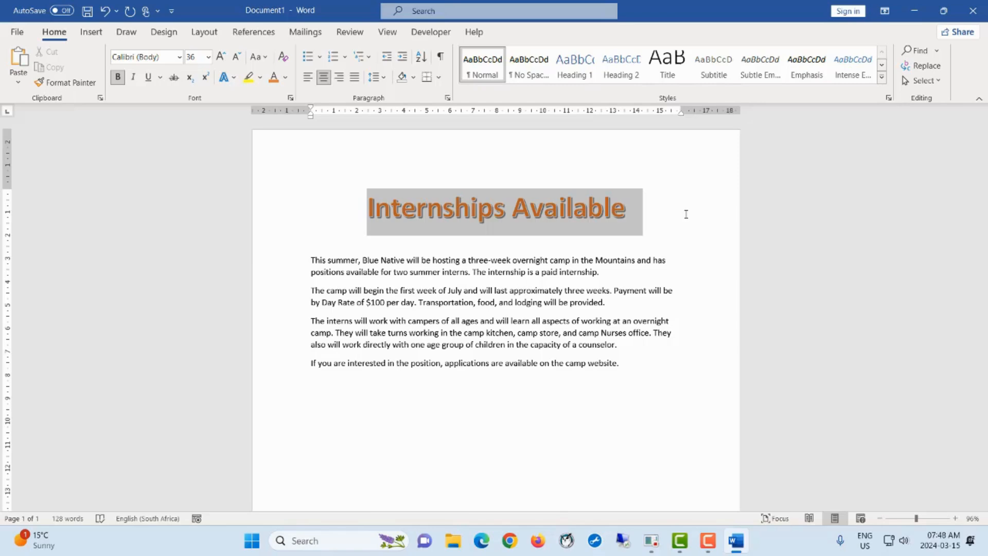
{"action": "left_click_drag", "start_coordinate": [686, 214], "coordinate": [628, 209]}
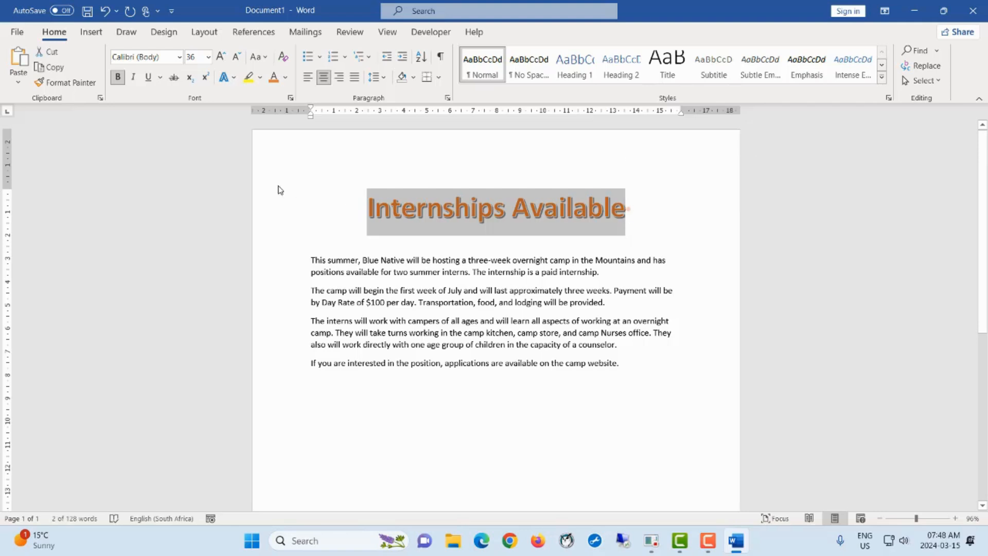
{"action": "left_click", "coordinate": [234, 78]}
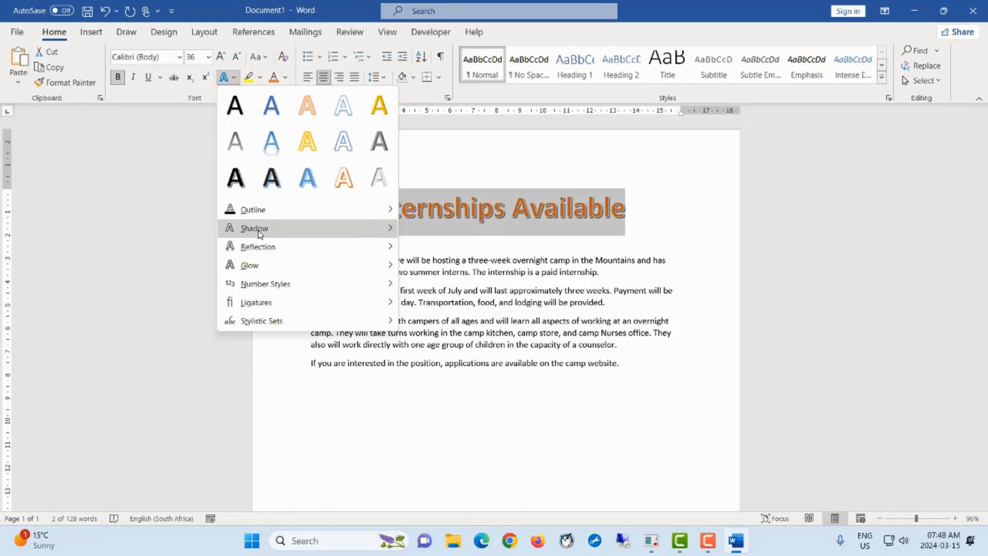
{"action": "mouse_move", "coordinate": [260, 234]}
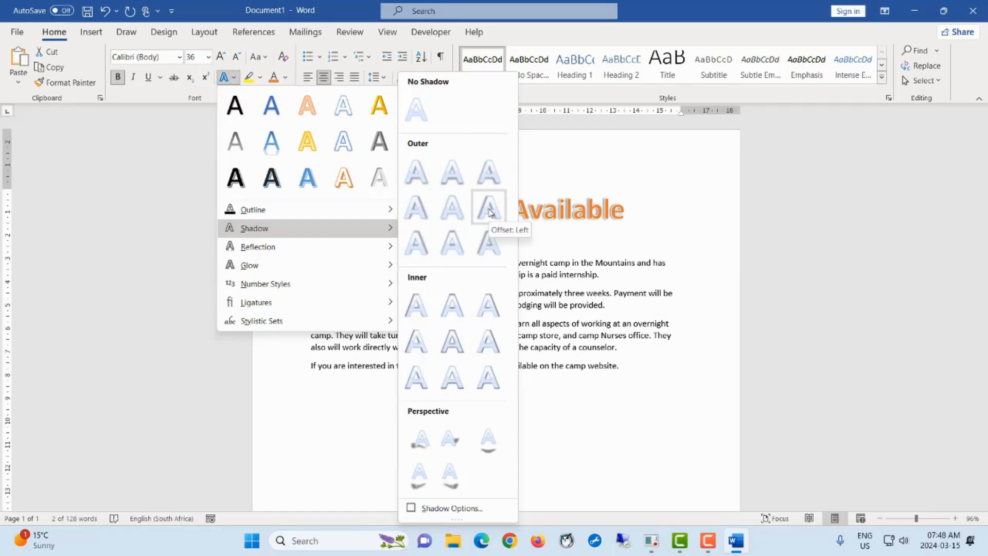
{"action": "left_click", "coordinate": [489, 210]}
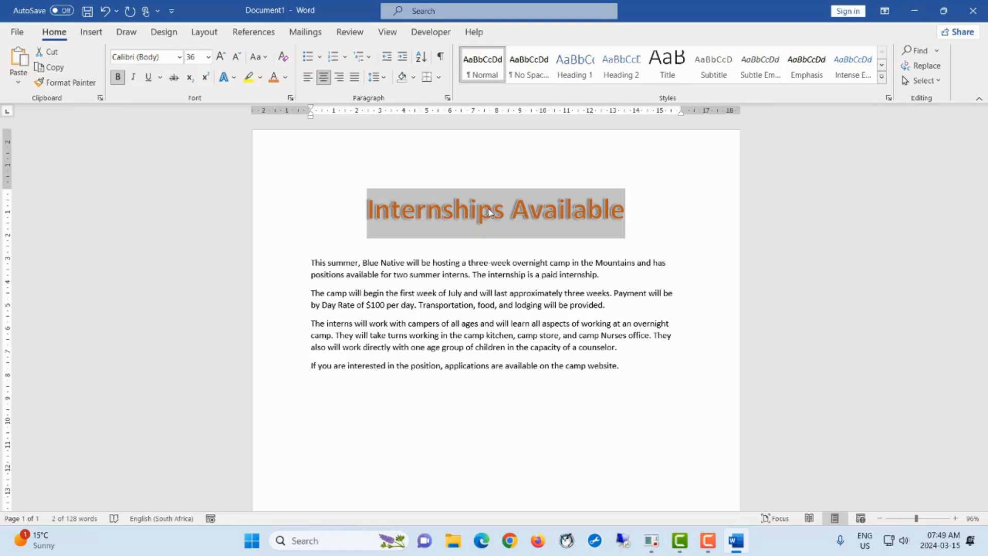
Step: Insert the picture Data 3.jpg from the Student Files folder at the start of the first body paragraph
{"action": "left_click", "coordinate": [311, 264]}
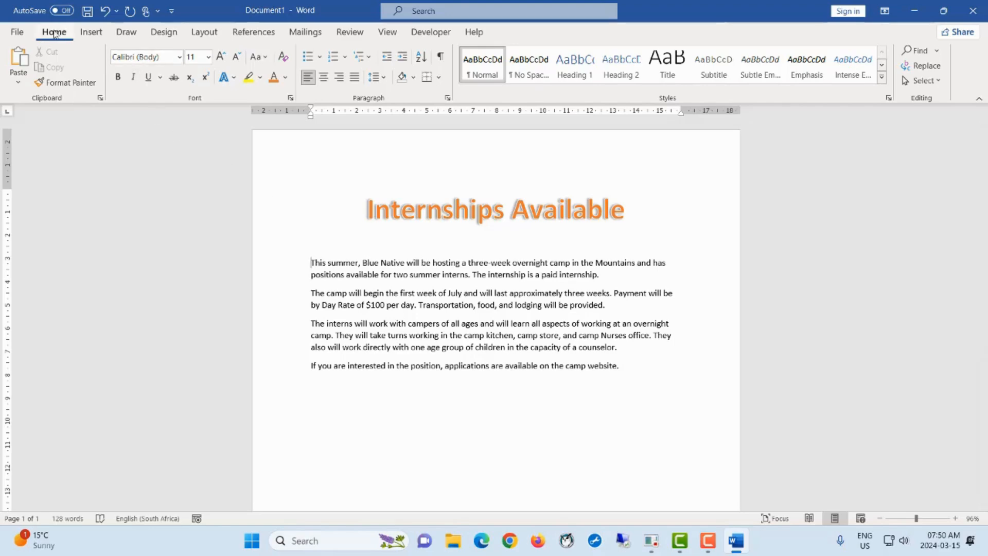
{"action": "left_click", "coordinate": [91, 32]}
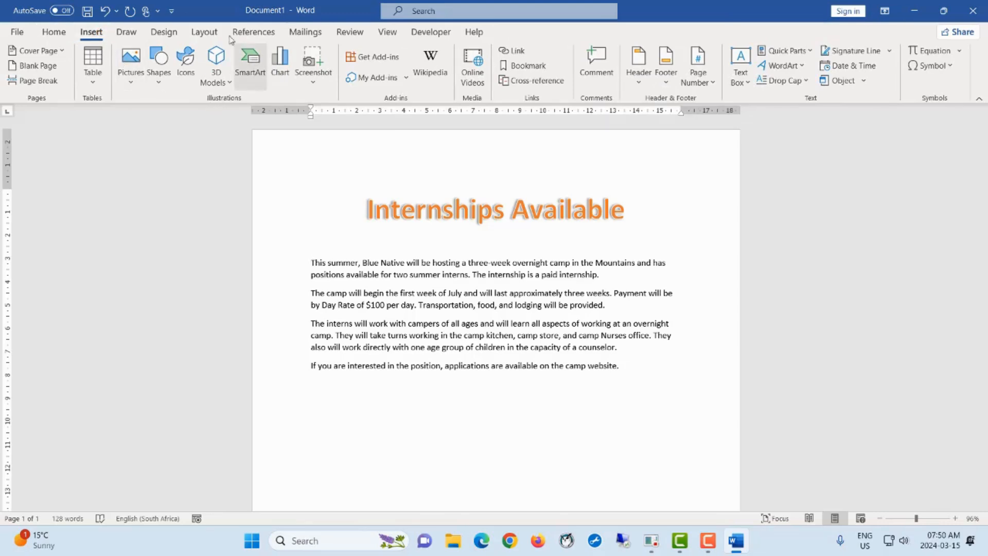
{"action": "left_click", "coordinate": [134, 84]}
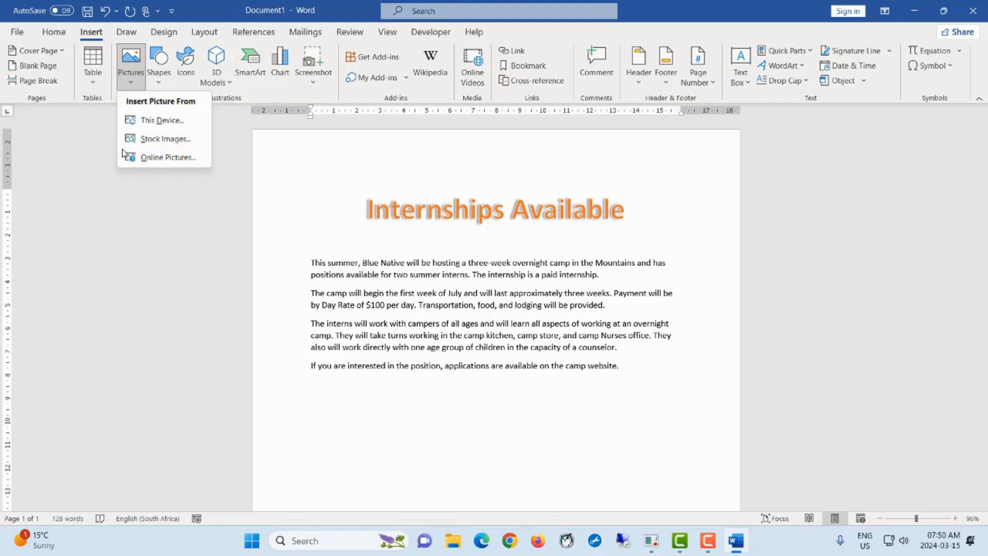
{"action": "left_click", "coordinate": [152, 121]}
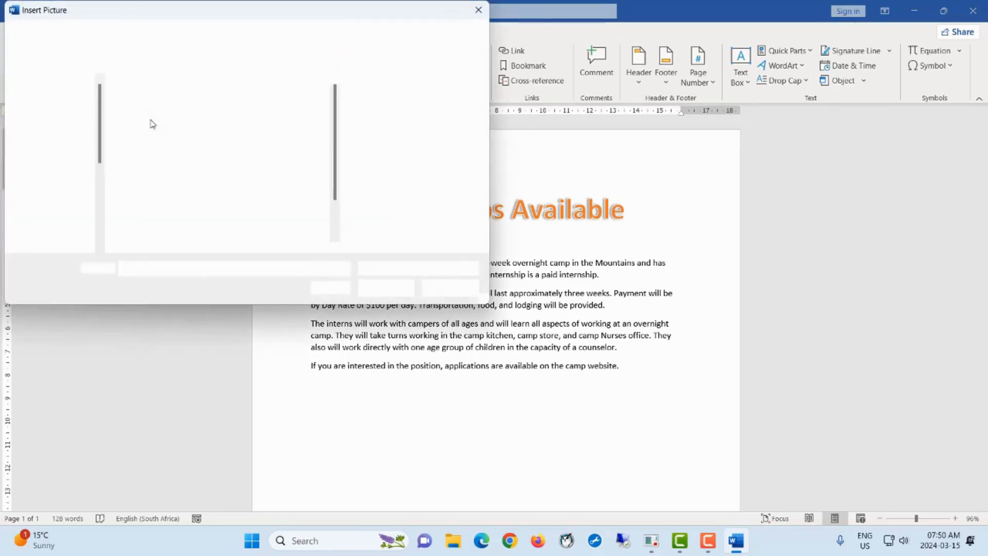
{"action": "scroll", "coordinate": [69, 172], "scroll_direction": "down", "scroll_amount": 3}
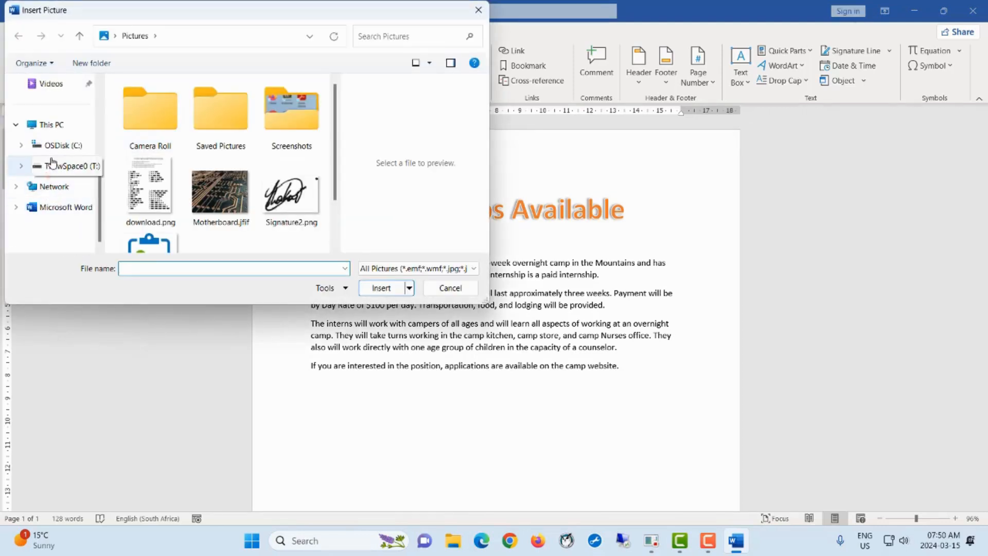
{"action": "left_click", "coordinate": [52, 163]}
{"action": "double_click", "coordinate": [132, 102]}
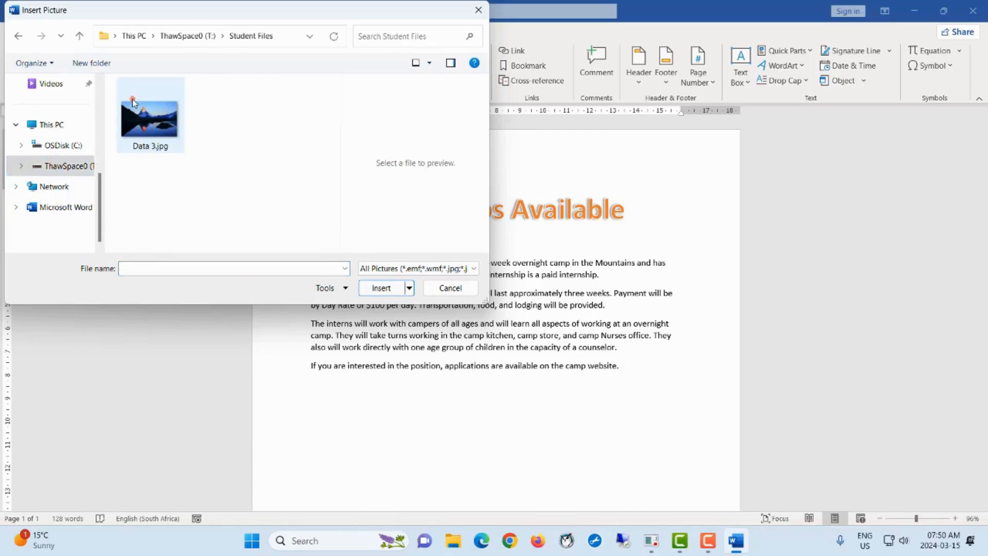
{"action": "double_click", "coordinate": [135, 108]}
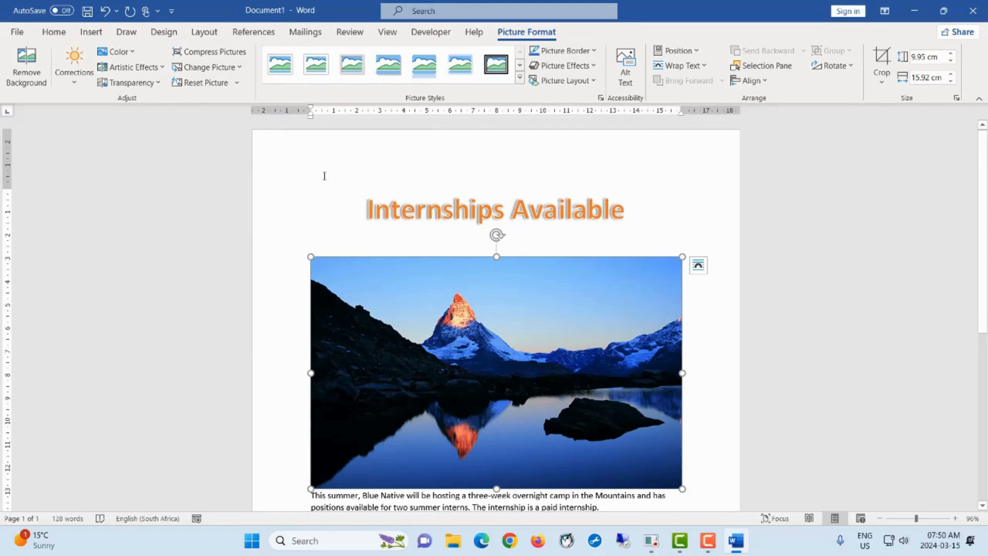
Step: Undo the picture insertion and redo it, leaving the picture deselected
{"action": "left_click", "coordinate": [107, 11]}
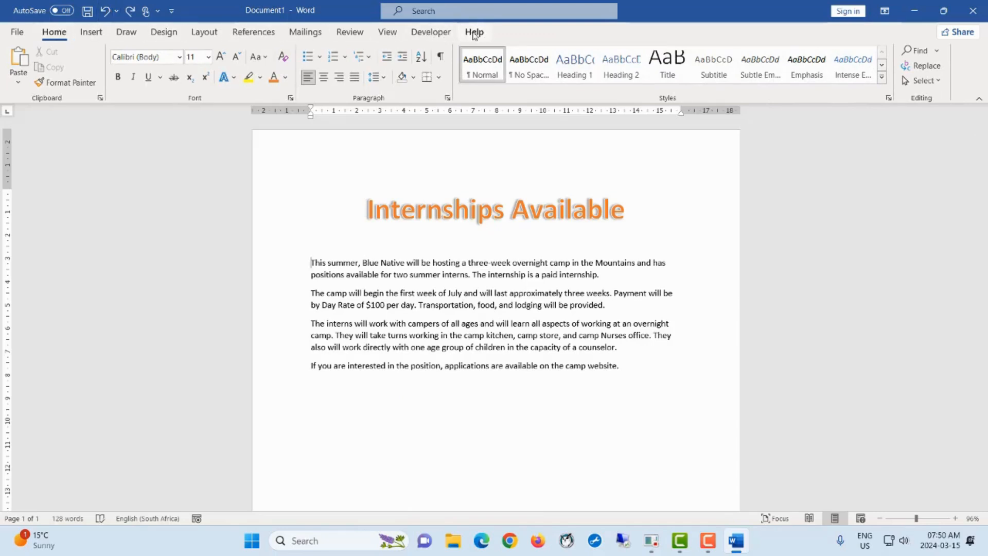
{"action": "left_click", "coordinate": [135, 10]}
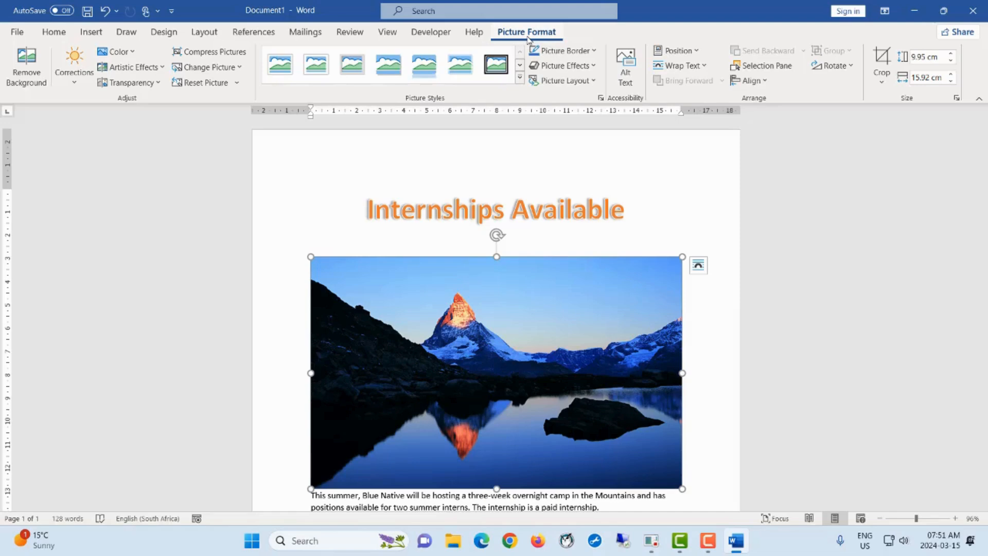
{"action": "scroll", "coordinate": [552, 250], "scroll_direction": "down", "scroll_amount": 2}
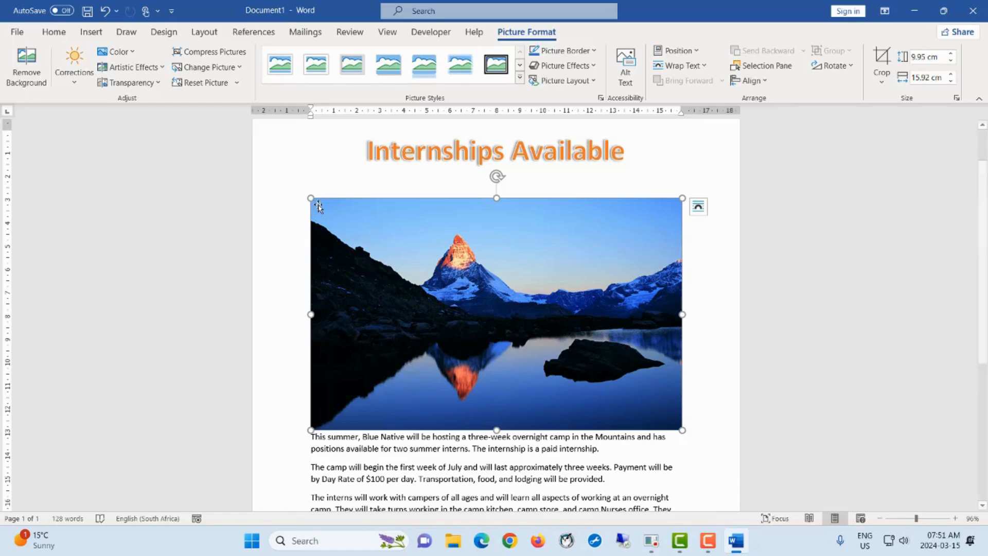
{"action": "scroll", "coordinate": [598, 392], "scroll_direction": "down", "scroll_amount": 2}
{"action": "left_click", "coordinate": [579, 407]}
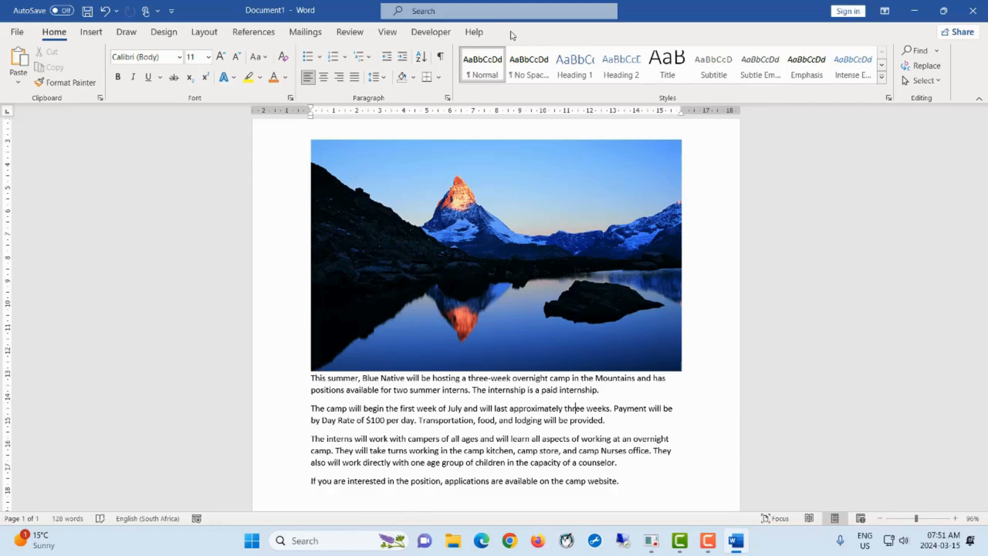
Step: Try moving the inline mountain picture into the third body paragraph, and undo the move
{"action": "left_click", "coordinate": [494, 285]}
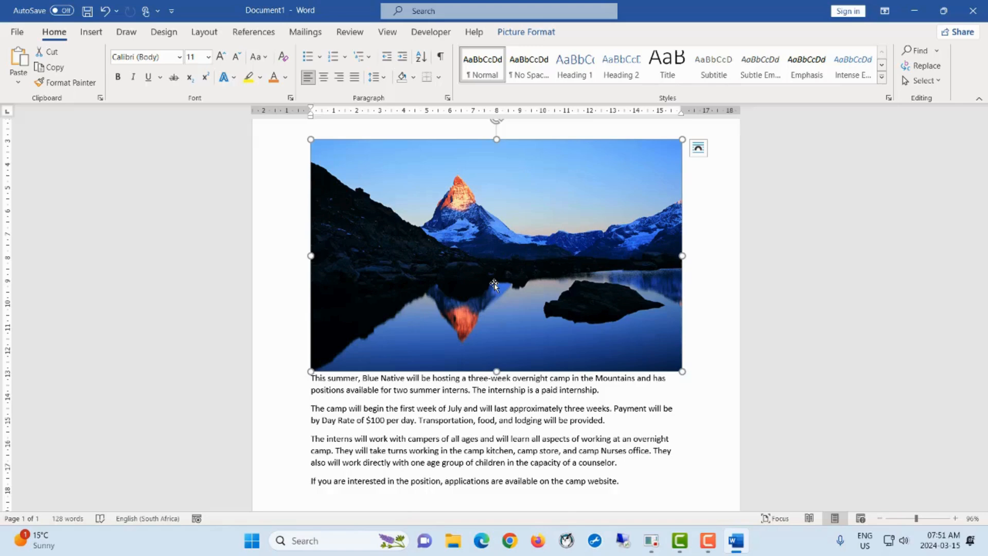
{"action": "scroll", "coordinate": [697, 379], "scroll_direction": "up", "scroll_amount": 2}
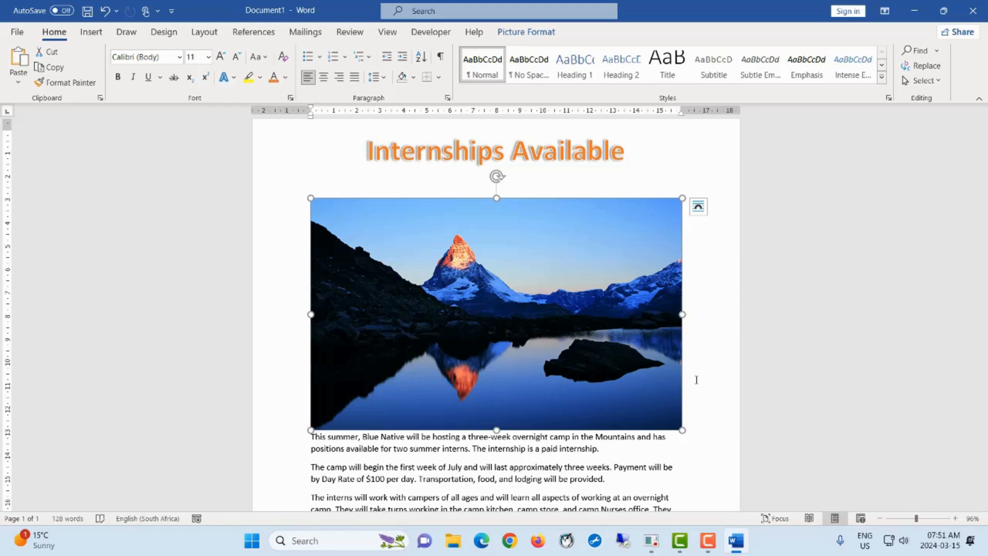
{"action": "scroll", "coordinate": [684, 335], "scroll_direction": "down", "scroll_amount": 2}
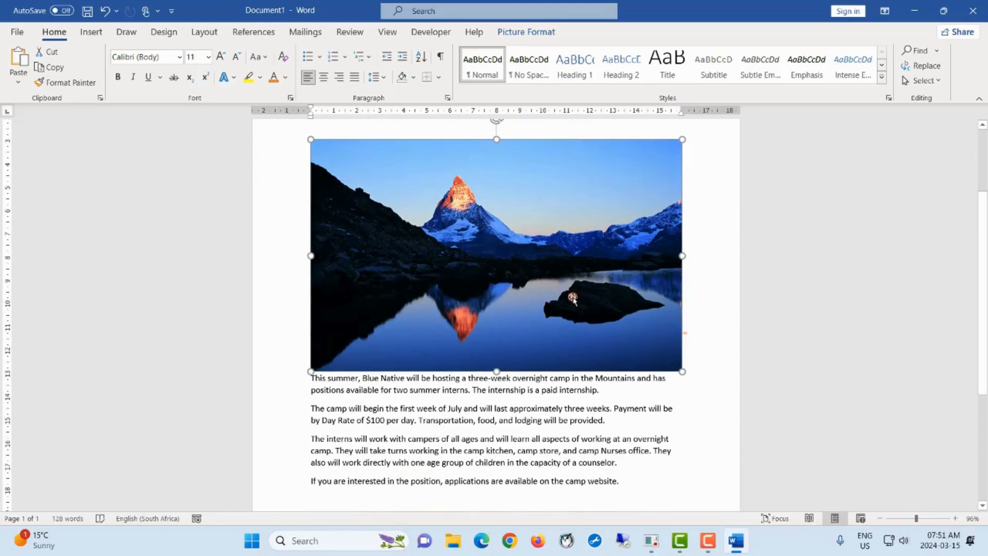
{"action": "left_click_drag", "start_coordinate": [573, 298], "coordinate": [545, 461]}
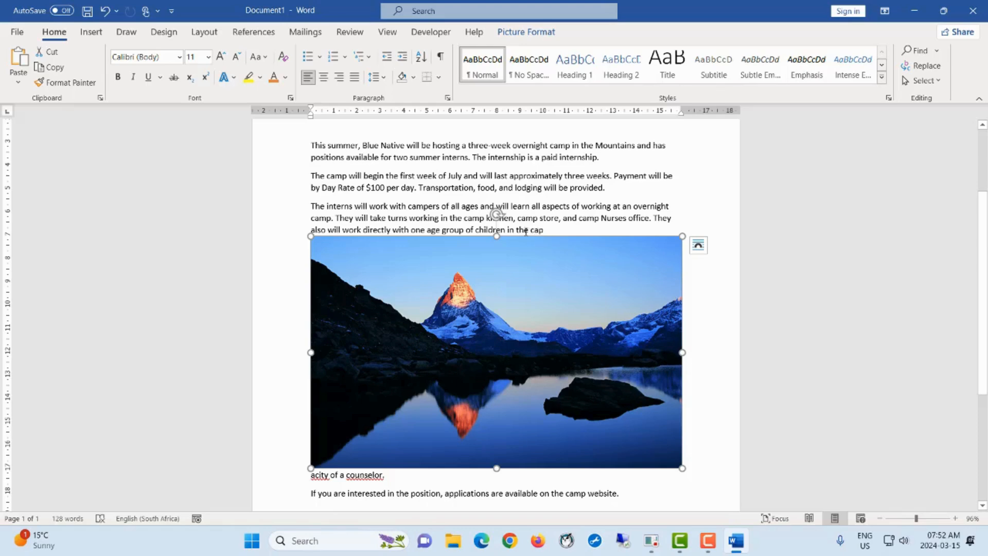
{"action": "left_click_drag", "start_coordinate": [517, 230], "coordinate": [540, 235]}
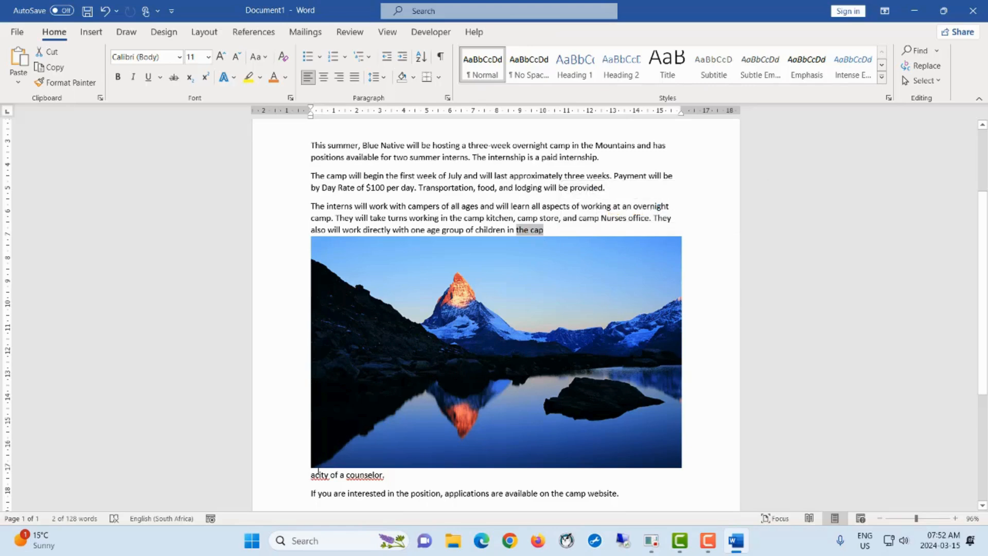
{"action": "left_click_drag", "start_coordinate": [310, 475], "coordinate": [330, 477]}
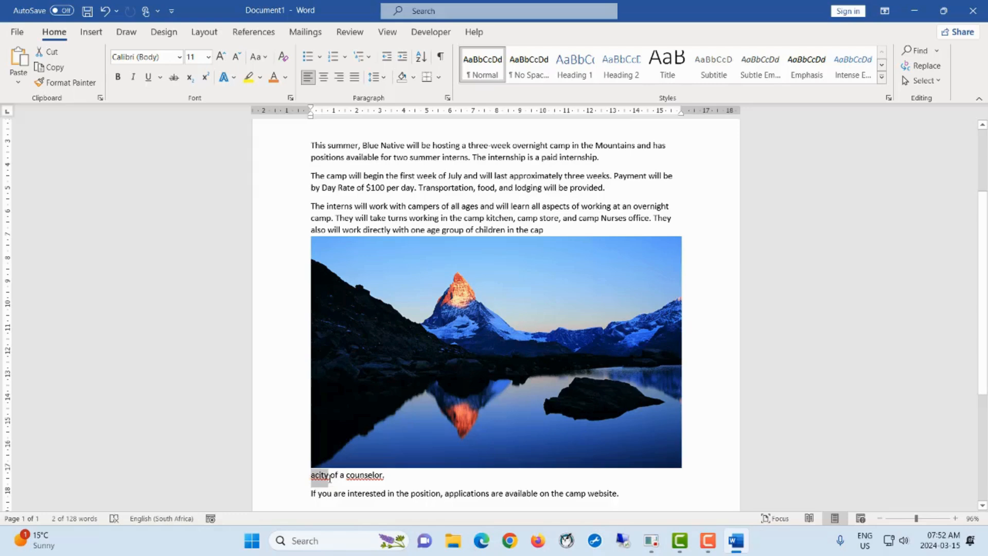
{"action": "left_click", "coordinate": [105, 13]}
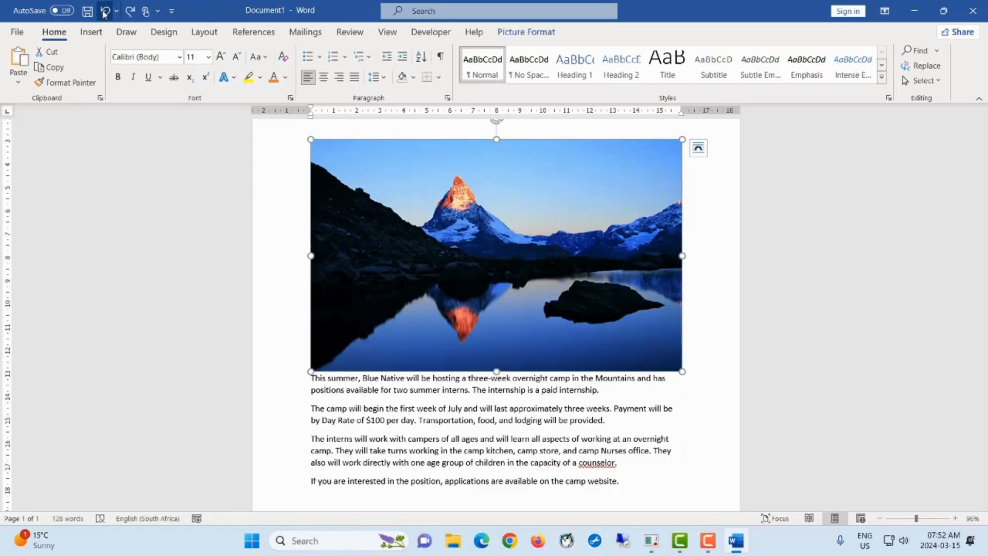
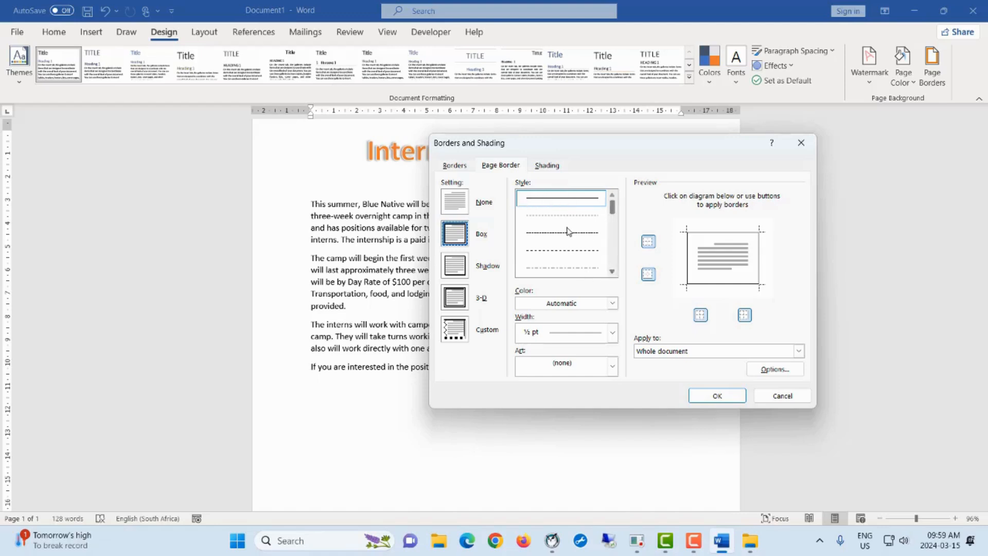
Step: Choose the solid double-line style for the box page border
{"action": "left_click", "coordinate": [612, 273]}
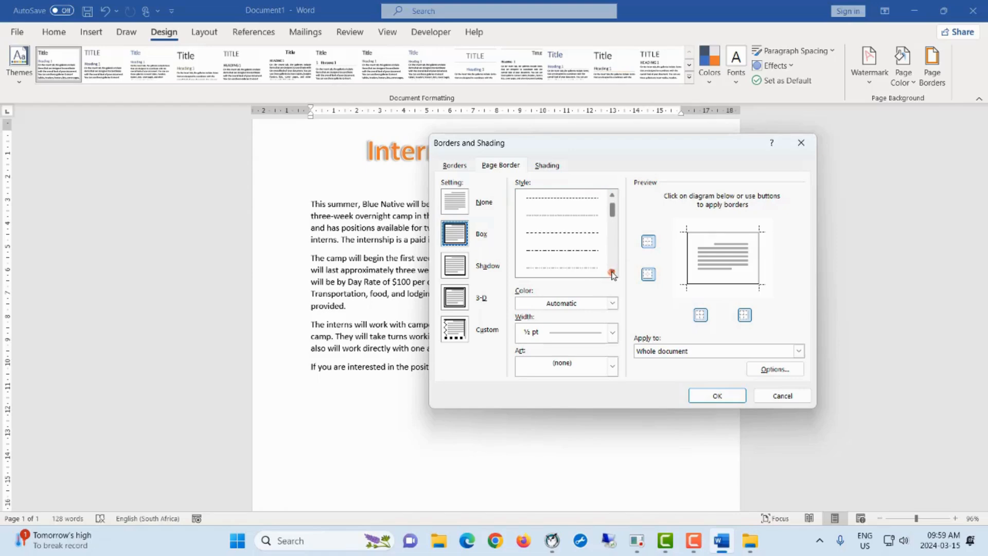
{"action": "left_click", "coordinate": [612, 273]}
{"action": "left_click", "coordinate": [612, 272]}
{"action": "left_click", "coordinate": [613, 273]}
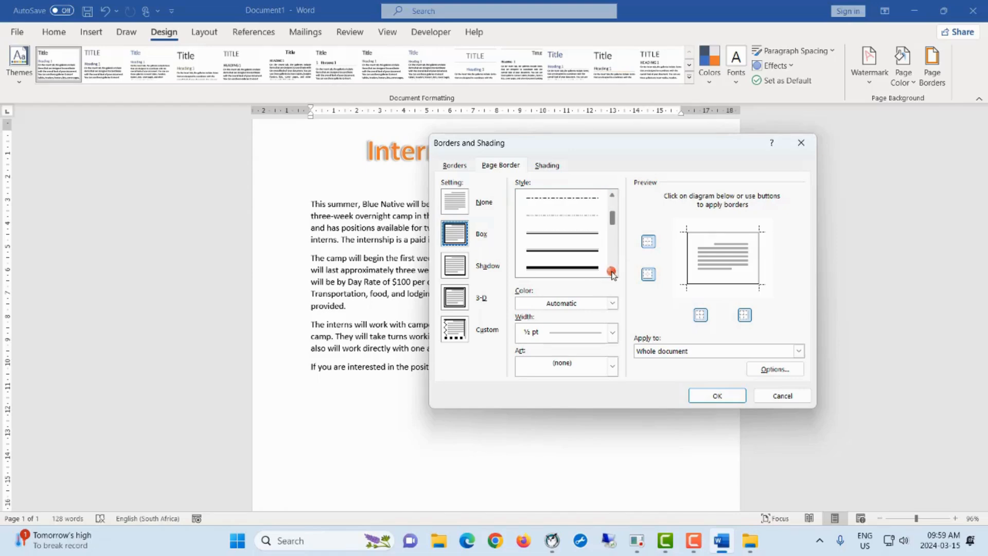
{"action": "left_click", "coordinate": [588, 234]}
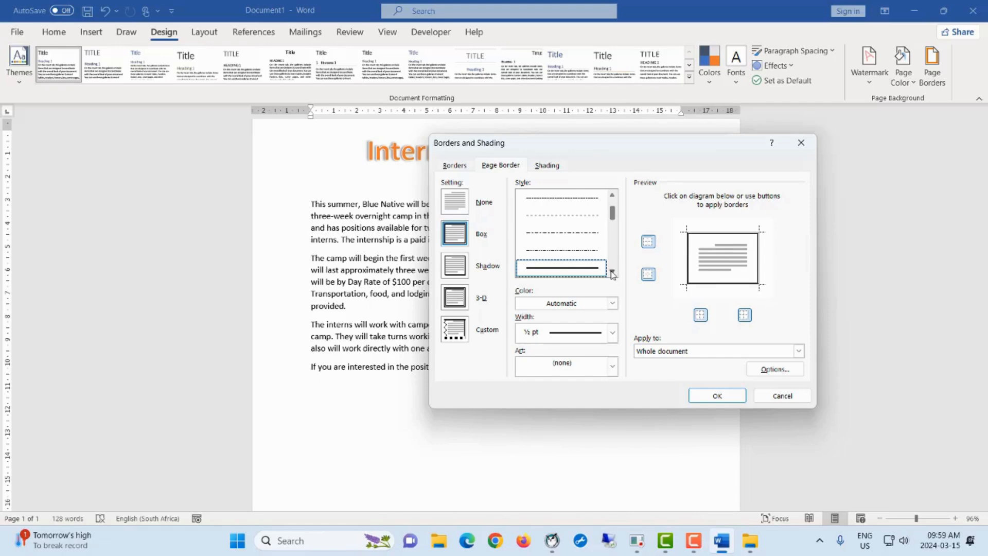
Step: Set the page border's color to orange and its width to ¾ pt, and apply it to the whole document
{"action": "left_click", "coordinate": [611, 305]}
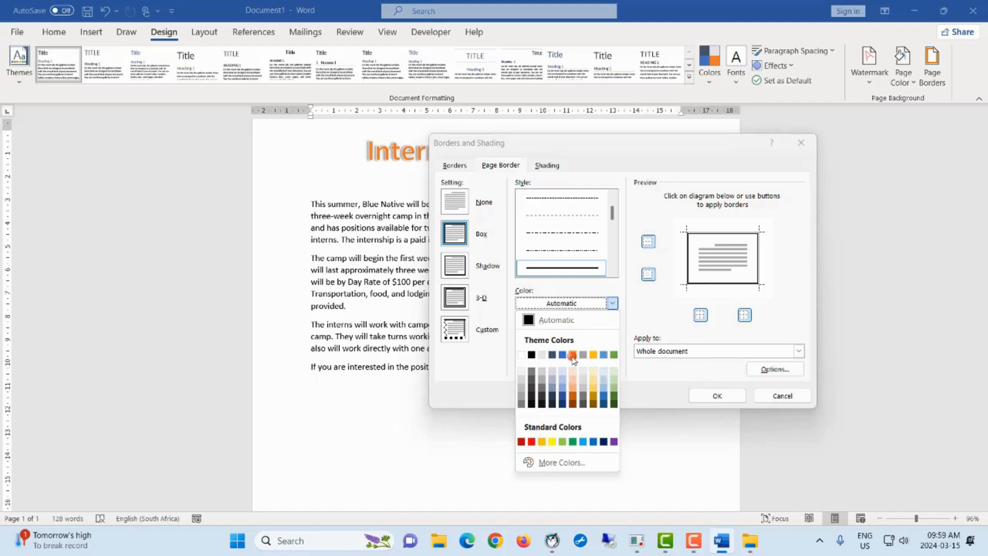
{"action": "left_click", "coordinate": [572, 357]}
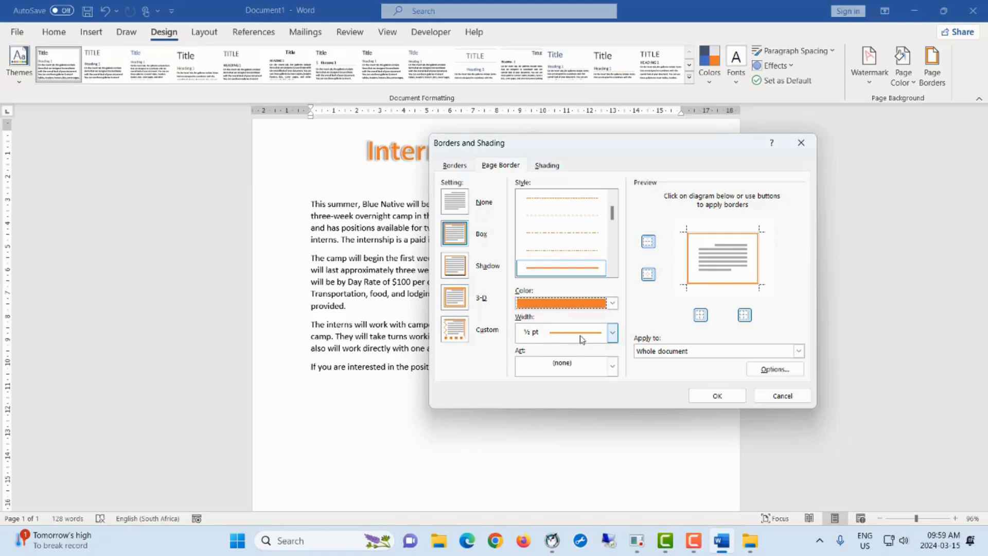
{"action": "left_click", "coordinate": [613, 333]}
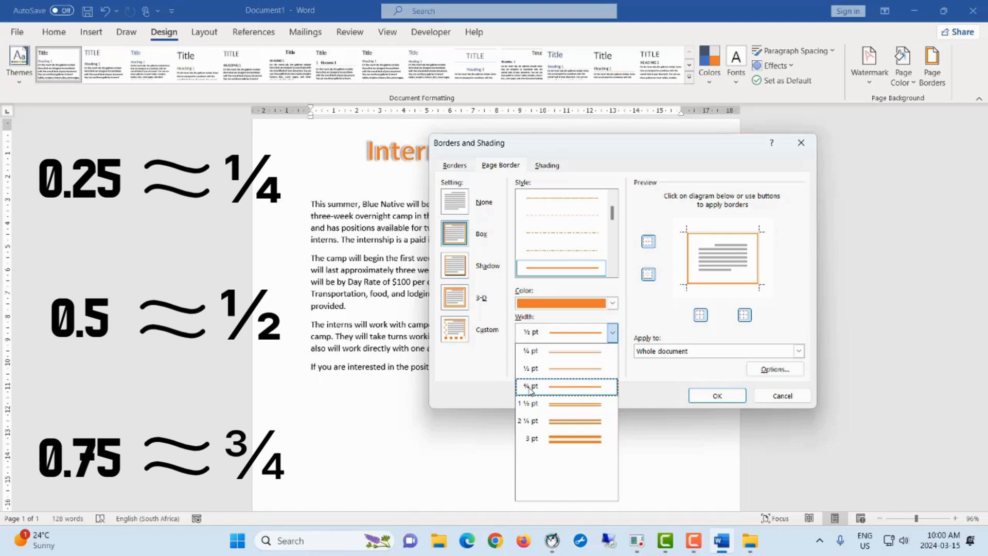
{"action": "left_click", "coordinate": [531, 387]}
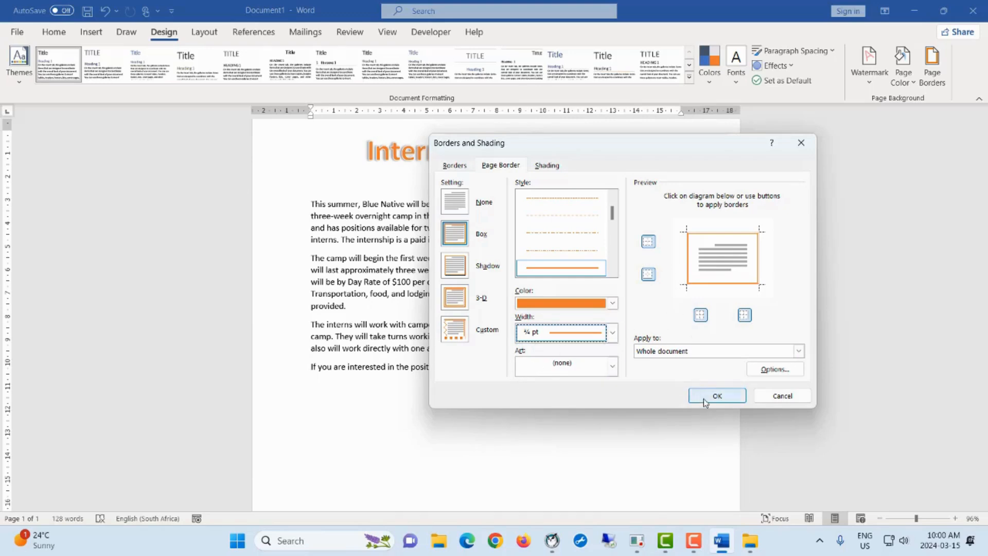
{"action": "mouse_move", "coordinate": [618, 152]}
{"action": "left_mouse_down"}
{"action": "mouse_move", "coordinate": [529, 149]}
{"action": "mouse_move", "coordinate": [455, 232]}
{"action": "mouse_move", "coordinate": [595, 229]}
{"action": "mouse_move", "coordinate": [586, 166]}
{"action": "left_mouse_up"}
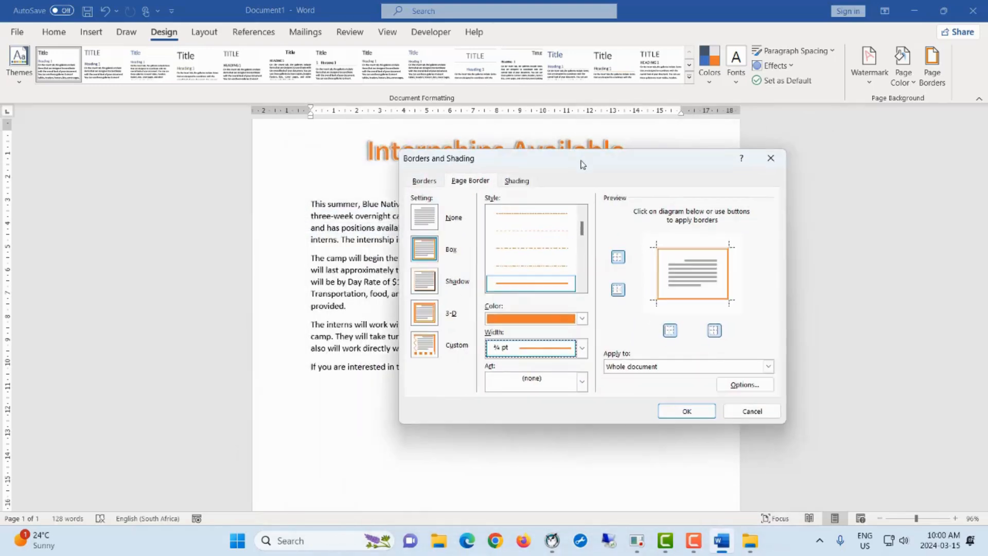
{"action": "left_click", "coordinate": [678, 413]}
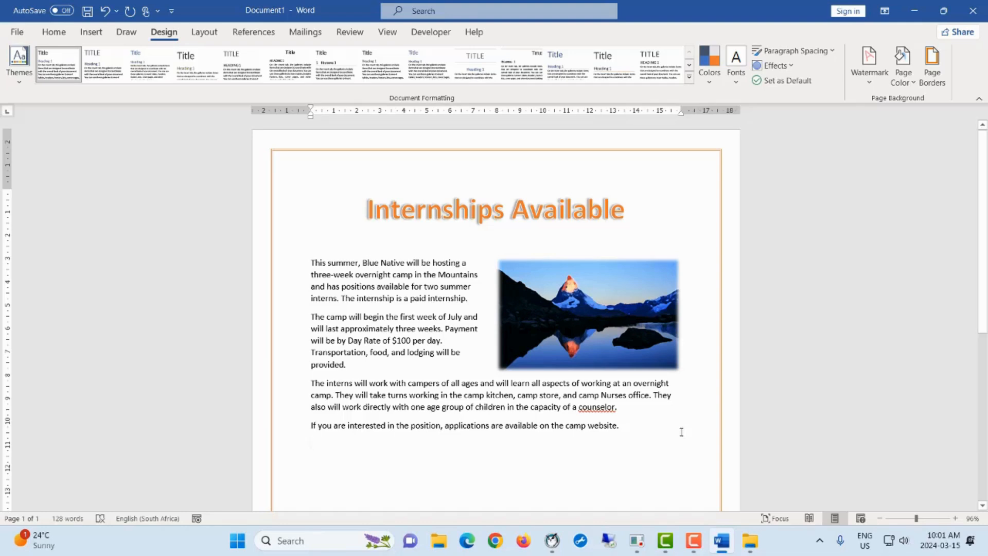
Step: Add four blank lines between the heading and the first body paragraph
{"action": "left_click", "coordinate": [424, 239]}
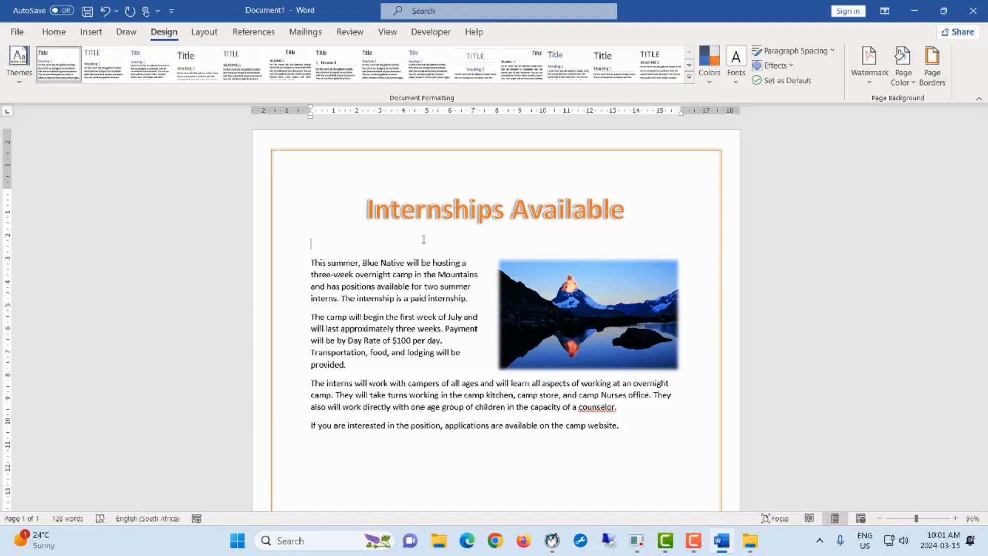
{"action": "key", "text": "Return"}
{"action": "key", "text": "Return"}
{"action": "key", "text": "Return"}
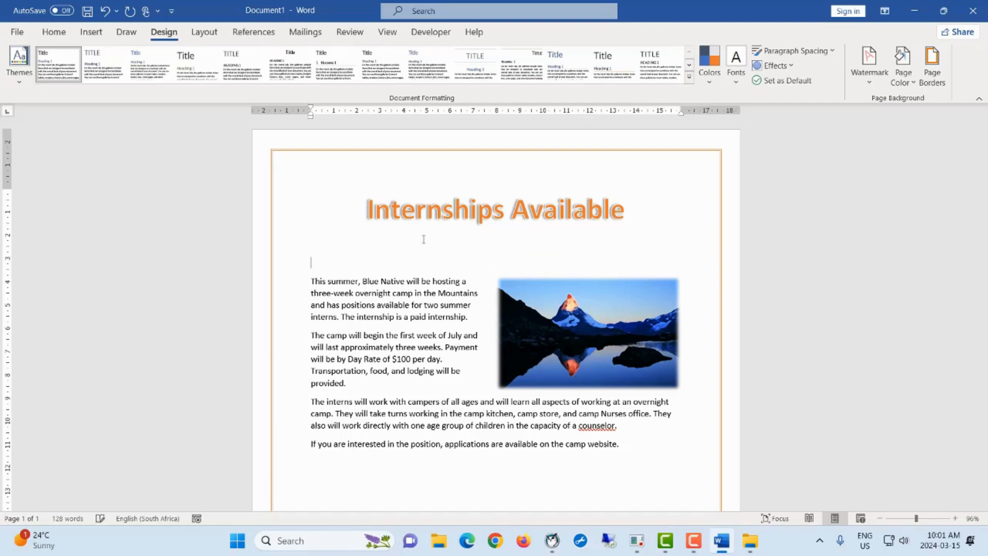
{"action": "key", "text": "Return"}
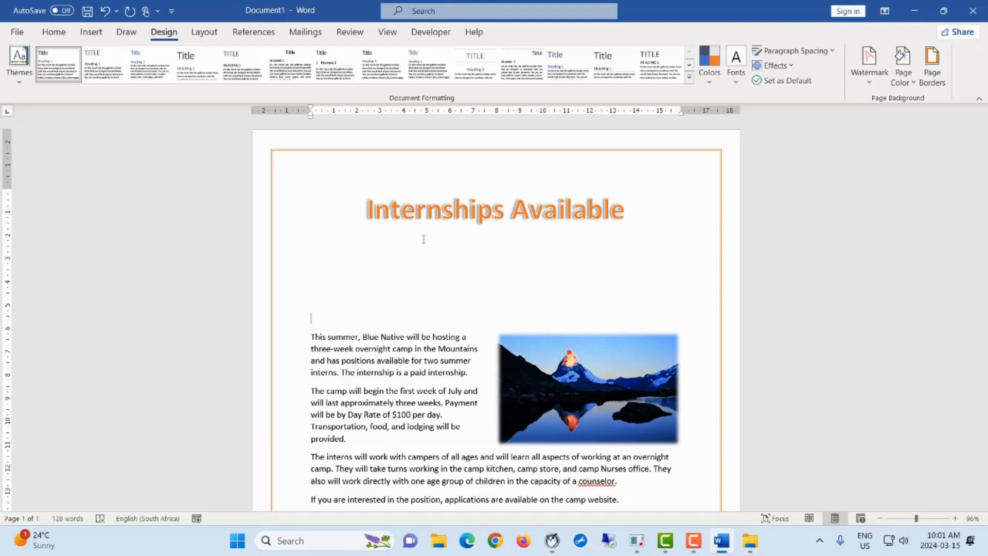
Step: Check the spelling suggestion for the word "counselor" in the third body paragraph
{"action": "scroll", "coordinate": [420, 306], "scroll_direction": "down", "scroll_amount": 5}
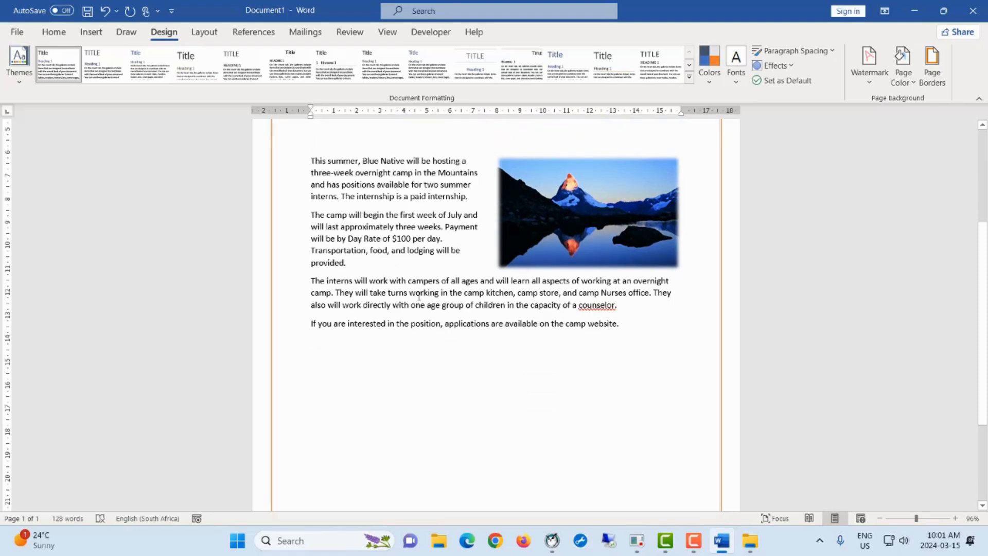
{"action": "right_click", "coordinate": [587, 305]}
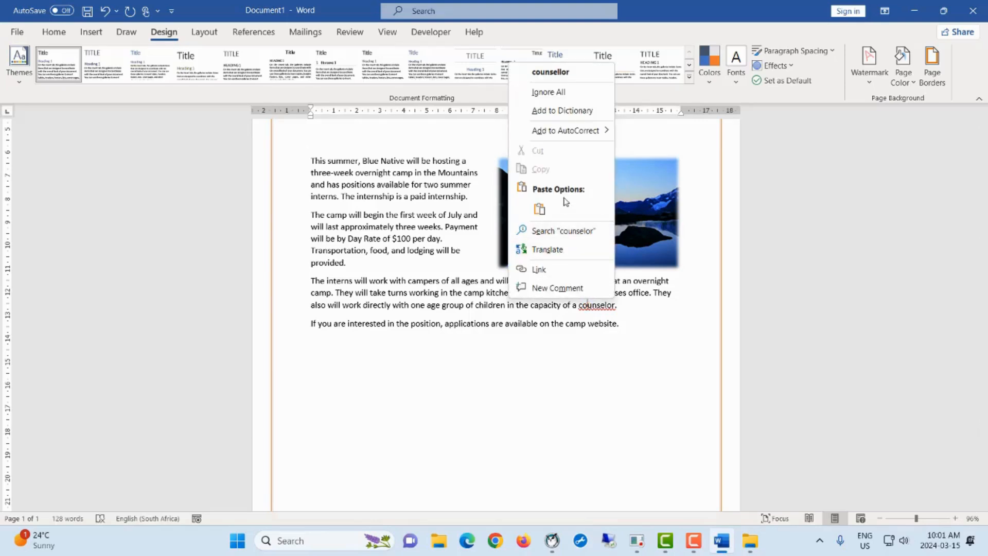
{"action": "left_click", "coordinate": [632, 325]}
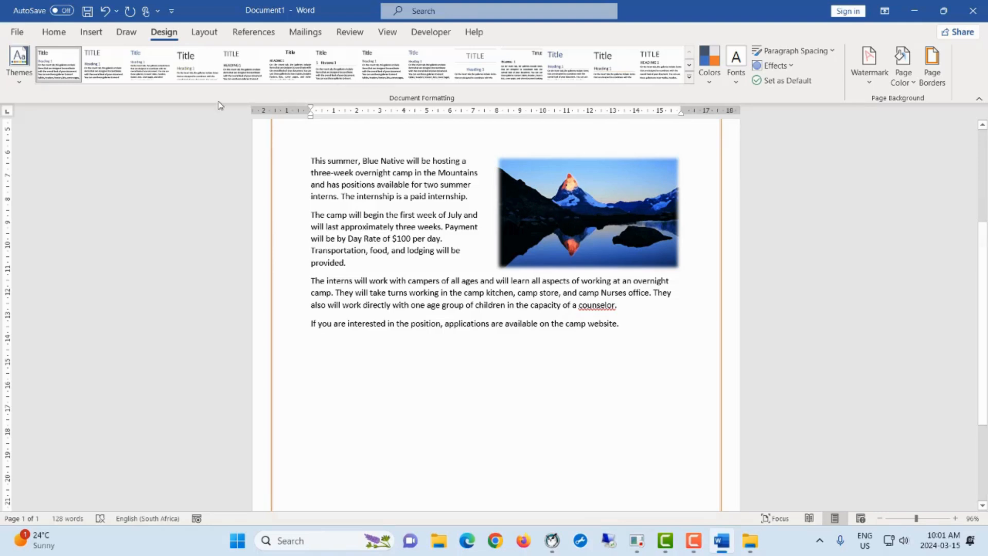
Step: Draw a rounded rectangle about 10.84 cm wide and 2.81 cm high below the last paragraph
{"action": "left_click", "coordinate": [92, 34]}
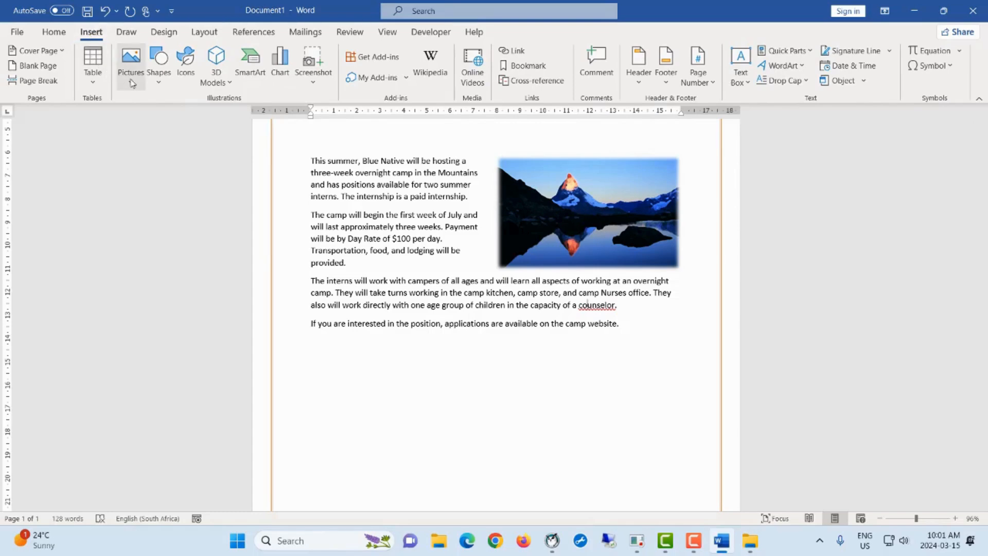
{"action": "left_click", "coordinate": [160, 81]}
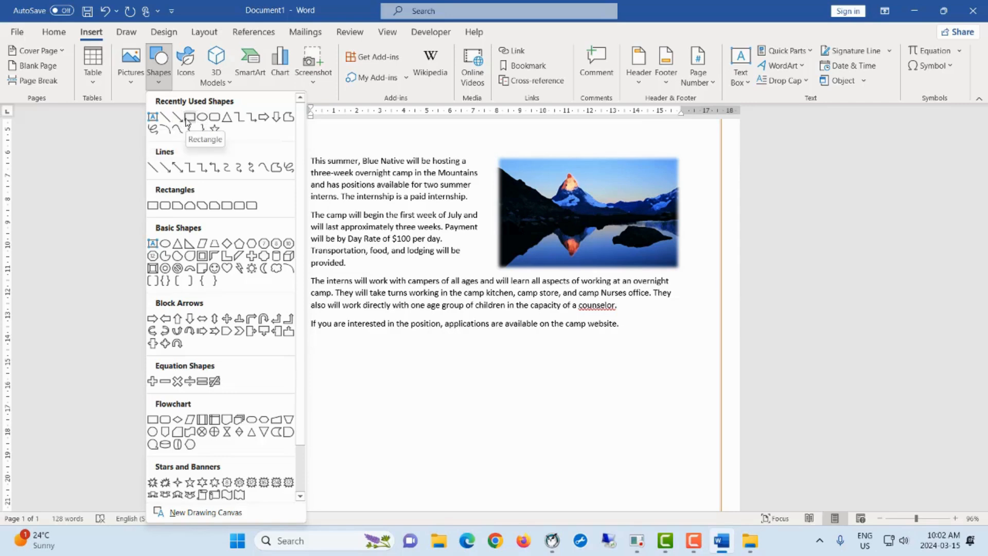
{"action": "left_click", "coordinate": [214, 119]}
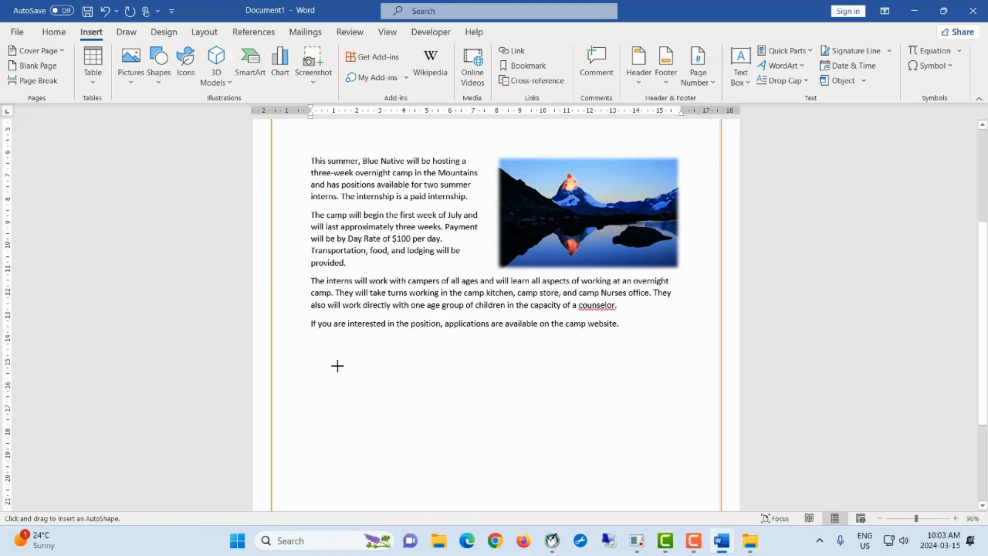
{"action": "mouse_move", "coordinate": [337, 365]}
{"action": "left_mouse_down"}
{"action": "mouse_move", "coordinate": [446, 401]}
{"action": "mouse_move", "coordinate": [590, 431]}
{"action": "left_mouse_up"}
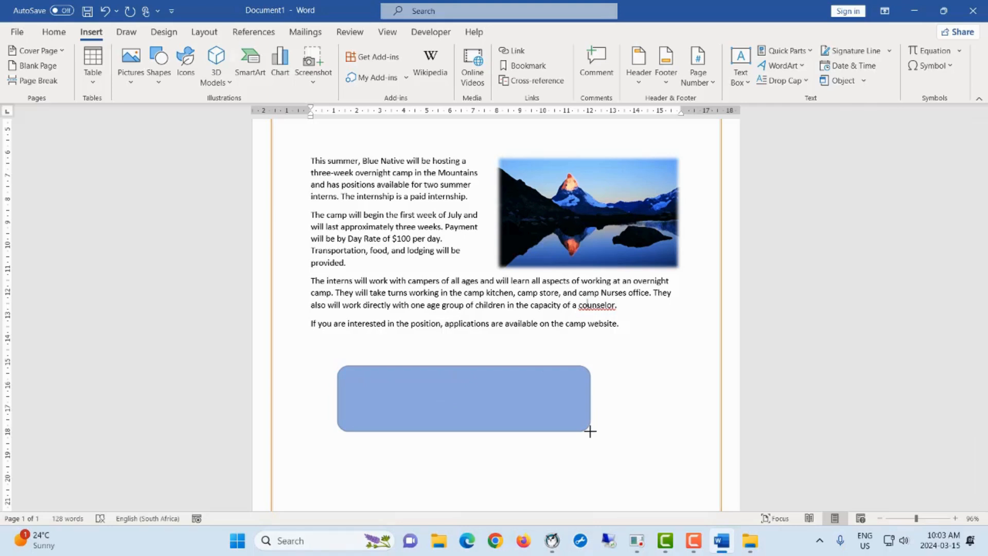
{"action": "left_click_drag", "start_coordinate": [590, 431], "coordinate": [590, 431]}
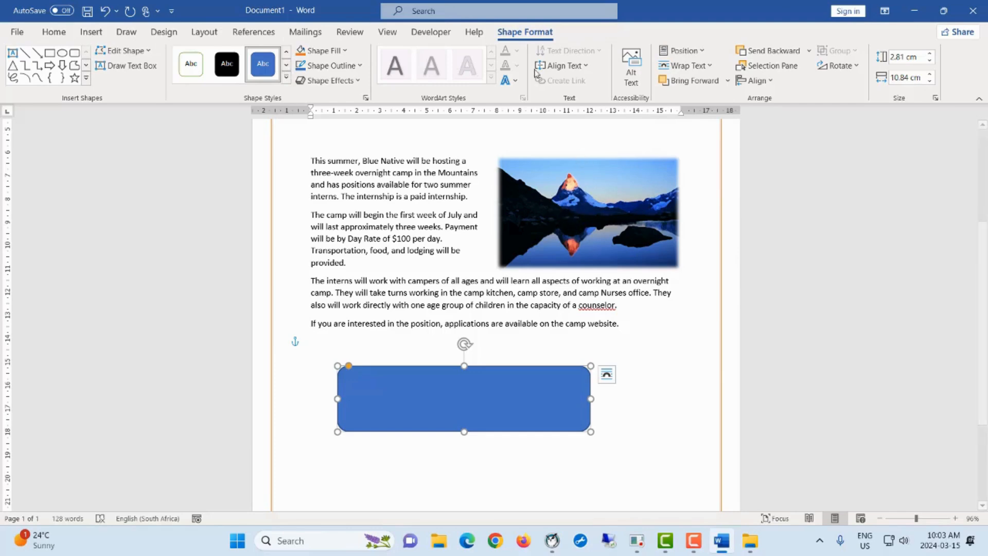
Step: In the rounded rectangle's layout settings, set its horizontal alignment to Centered relative to the Page
{"action": "left_click", "coordinate": [700, 51]}
{"action": "left_click", "coordinate": [694, 265]}
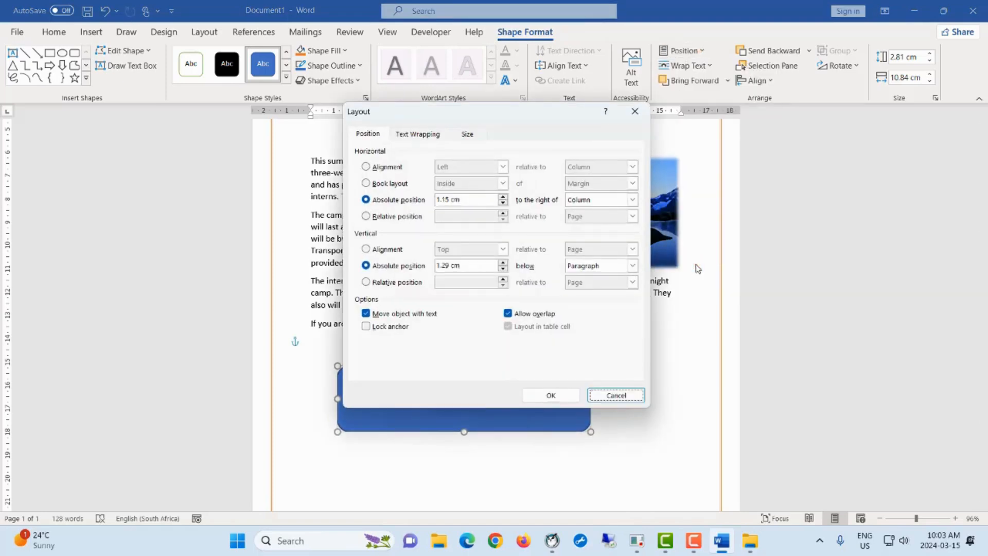
{"action": "left_click", "coordinate": [369, 168]}
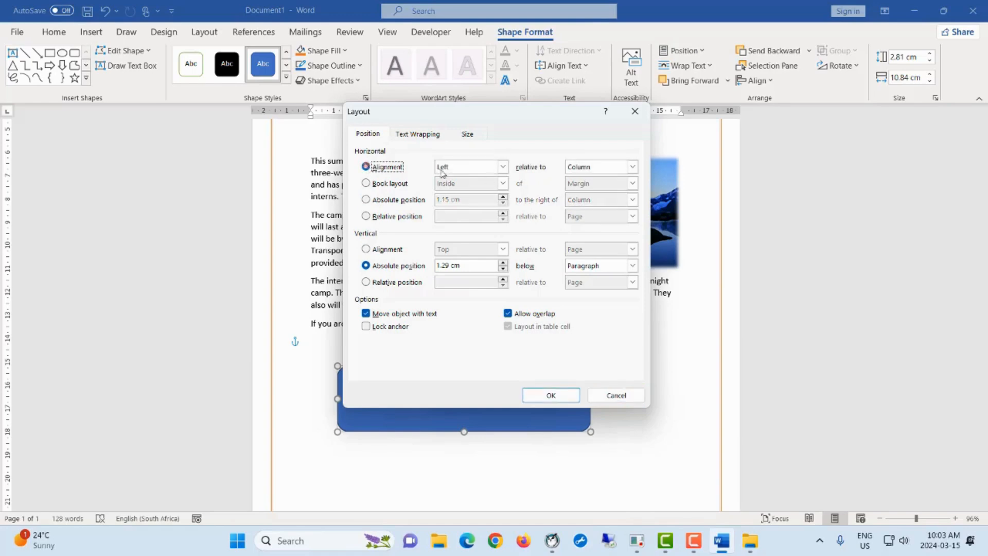
{"action": "left_click", "coordinate": [503, 166]}
{"action": "left_click", "coordinate": [503, 192]}
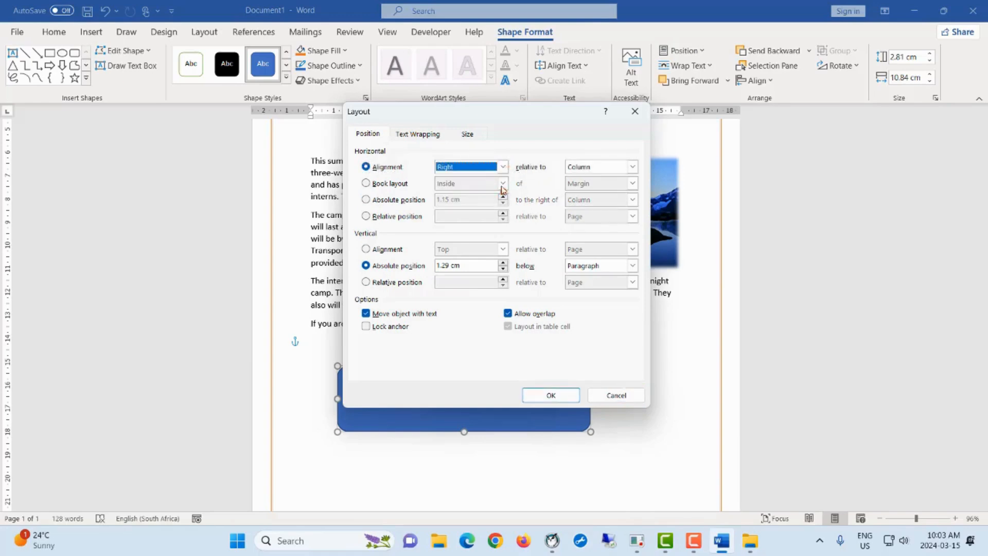
{"action": "left_click", "coordinate": [503, 166]}
{"action": "left_click", "coordinate": [494, 184]}
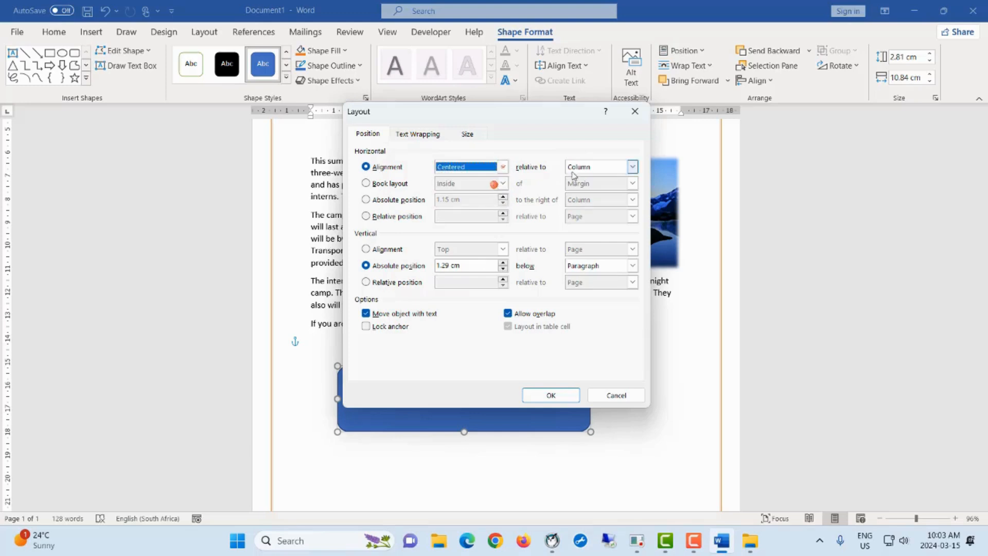
{"action": "left_click", "coordinate": [633, 166]}
{"action": "left_click", "coordinate": [620, 189]}
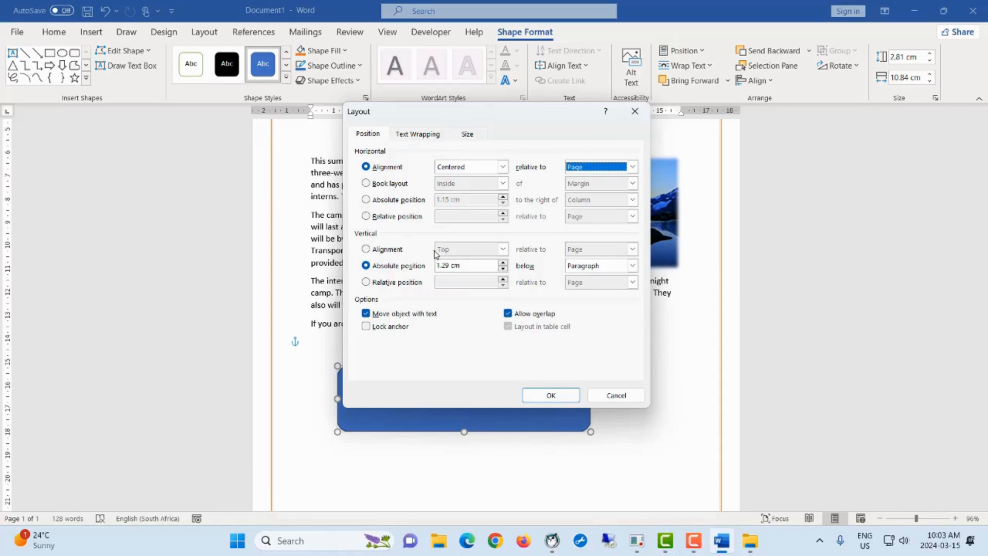
Step: Set the rounded rectangle's vertical absolute position to 0.9 cm below Paragraph and apply the layout
{"action": "left_click_drag", "start_coordinate": [509, 110], "coordinate": [845, 121]}
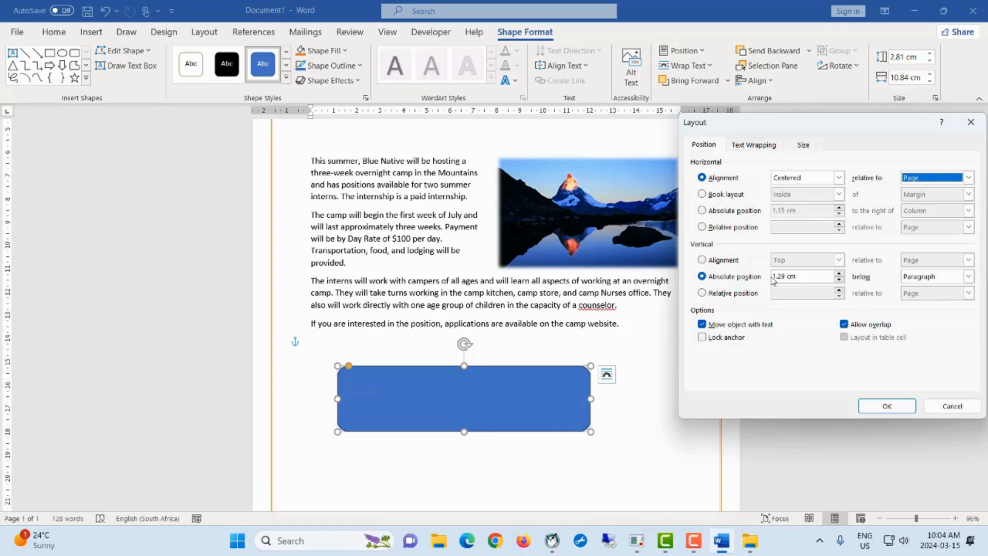
{"action": "left_click_drag", "start_coordinate": [893, 122], "coordinate": [744, 92]}
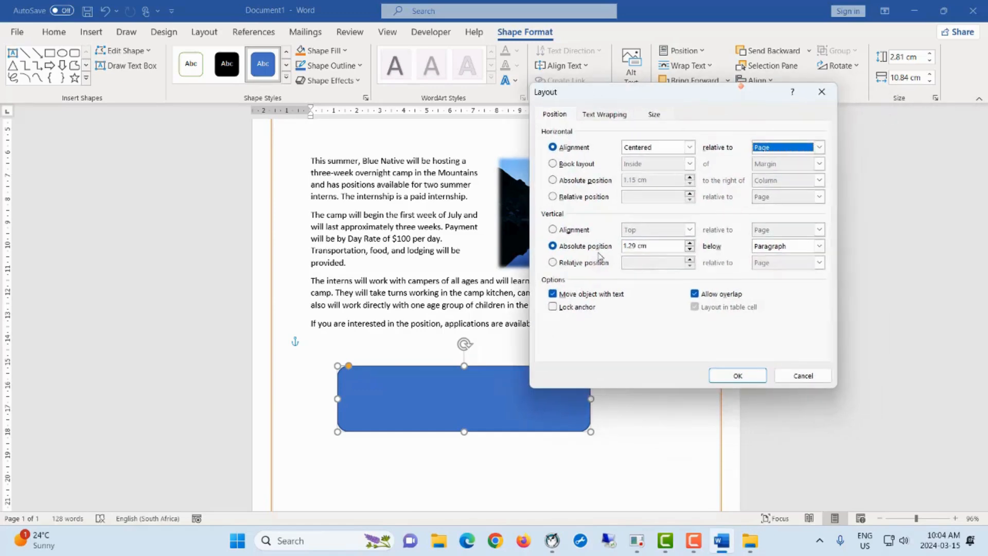
{"action": "left_click", "coordinate": [638, 246]}
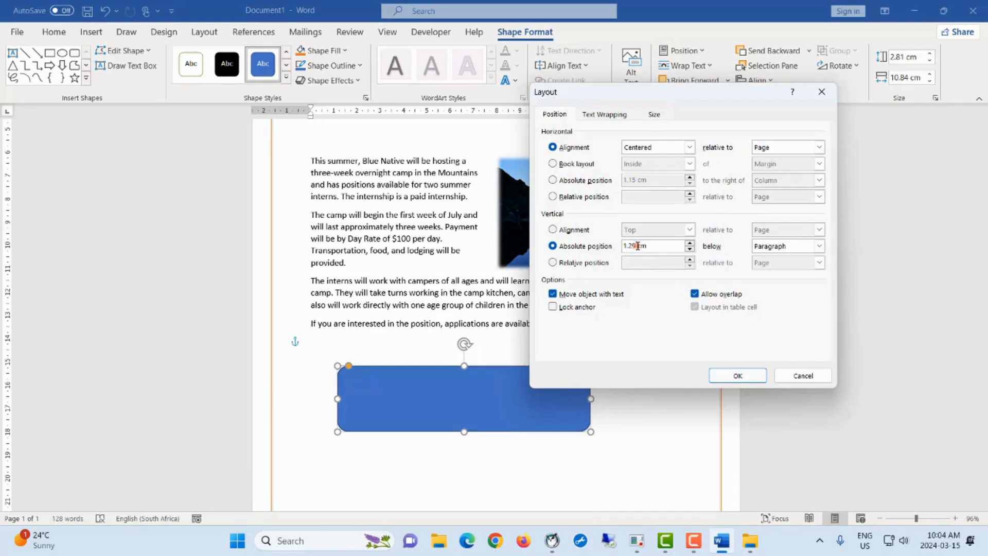
{"action": "left_click_drag", "start_coordinate": [654, 246], "coordinate": [613, 245]}
{"action": "type", "text": "0.9"}
{"action": "left_click", "coordinate": [819, 247]}
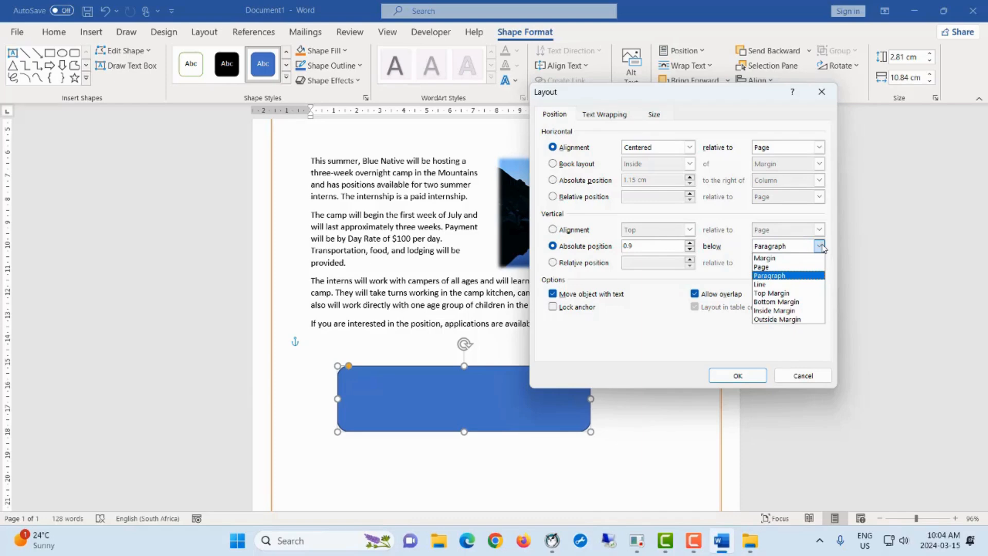
{"action": "left_click", "coordinate": [803, 274]}
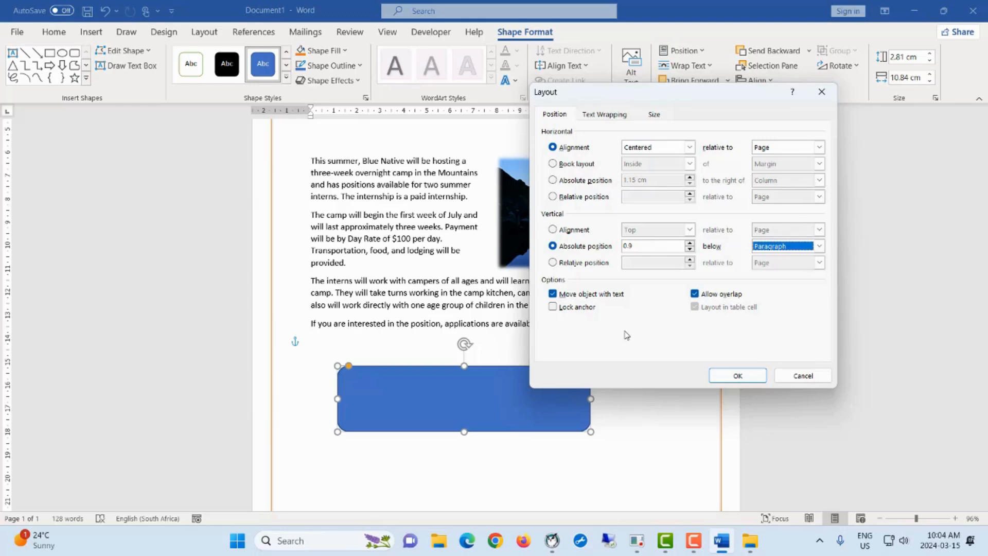
{"action": "left_click", "coordinate": [736, 378]}
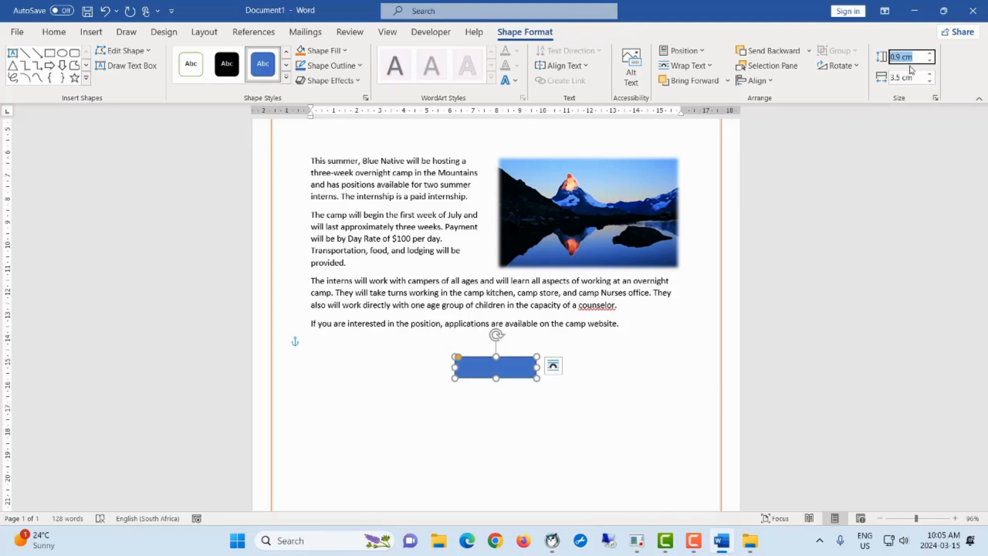
Step: Resize the rounded rectangle to 2.5 cm high and 8.5 cm wide
{"action": "type", "text": "2.5"}
{"action": "key", "text": "Return"}
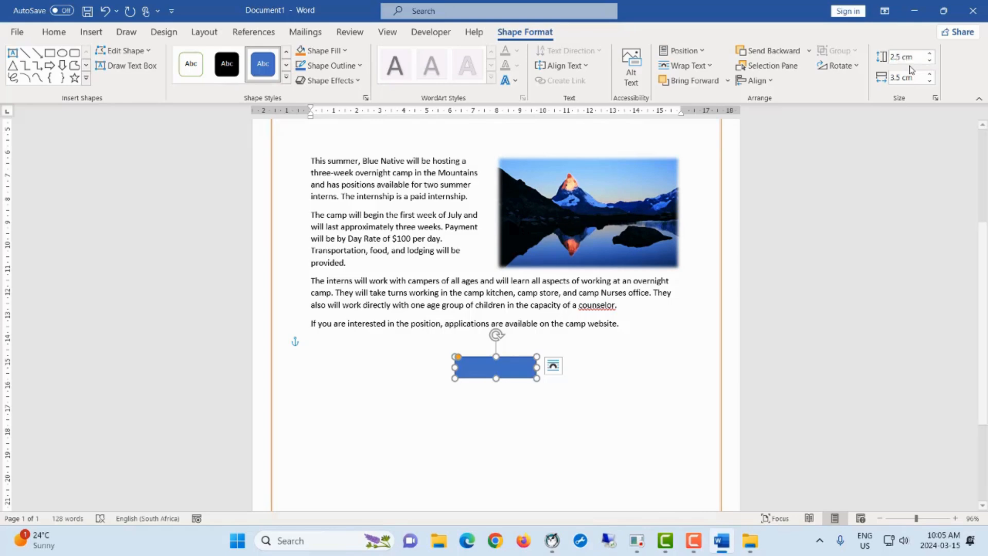
{"action": "triple_click", "coordinate": [908, 77]}
{"action": "type", "text": "8.5"}
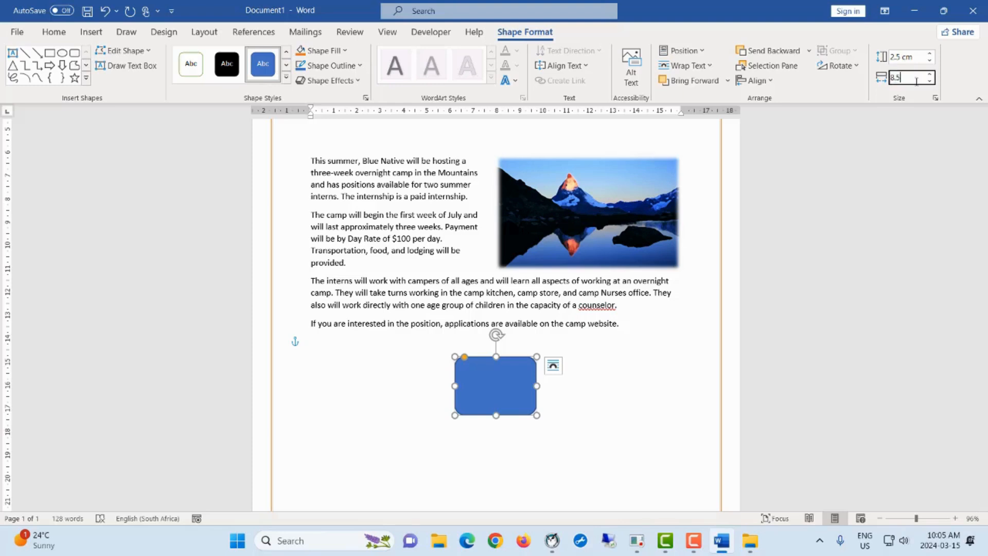
{"action": "key", "text": "Return"}
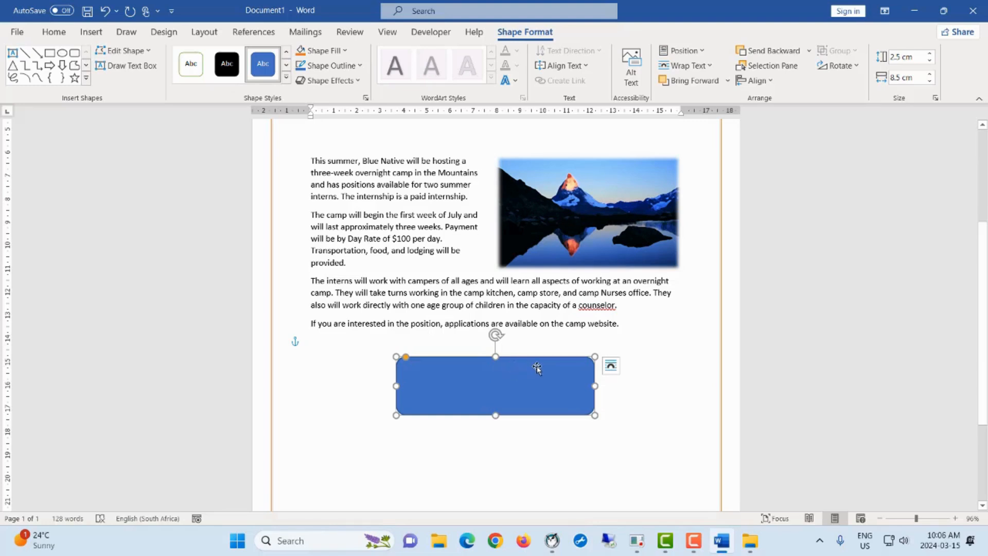
{"action": "type", "text": "To set up an interview, apply online at:"}
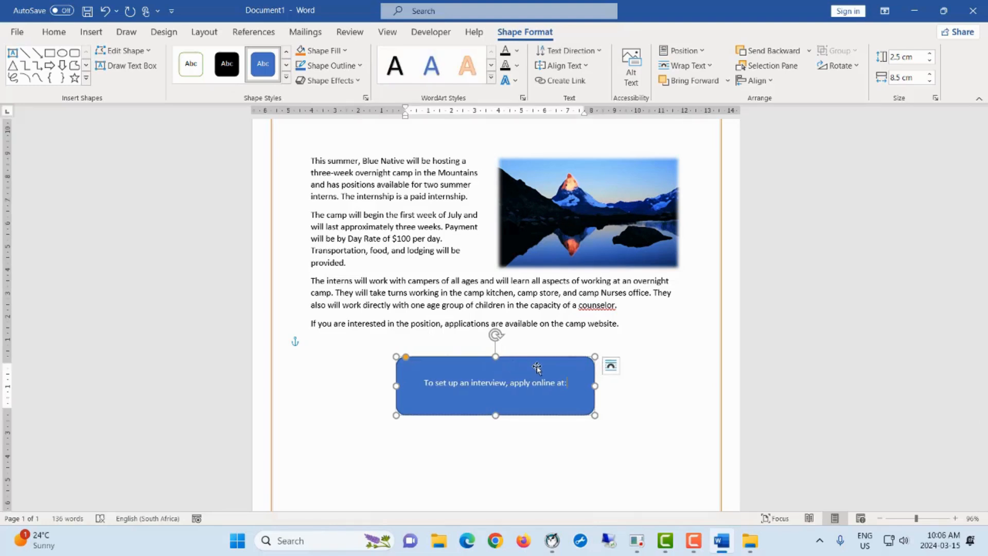
{"action": "type", "text": "www."}
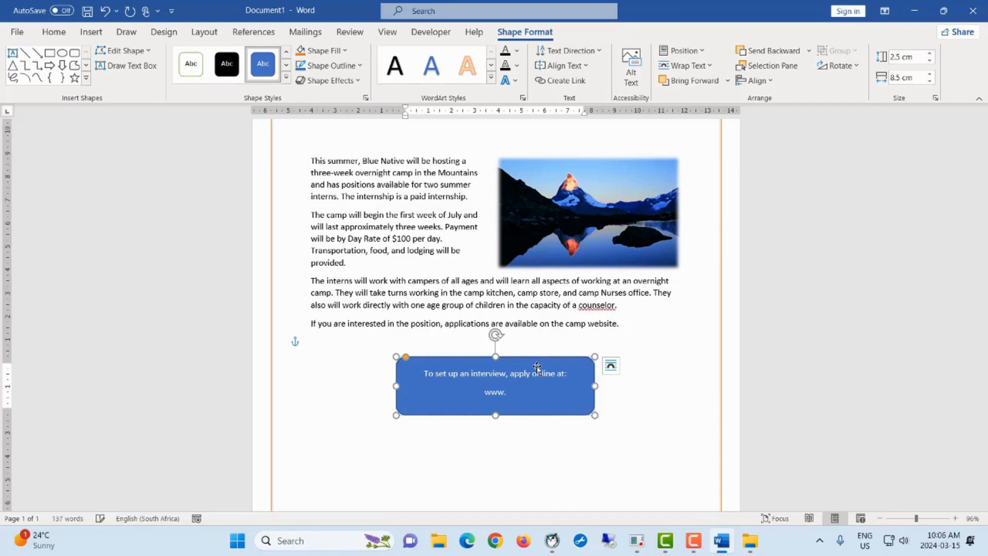
{"action": "type", "text": "ufs.ac.za"}
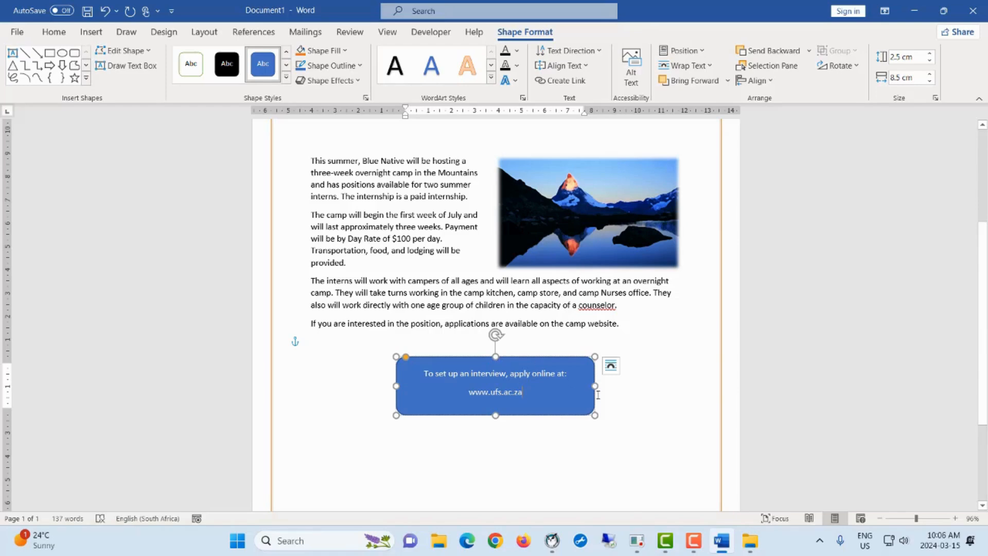
Step: Make both lines of text in the rounded rectangle bold and set their font size to 14
{"action": "scroll", "coordinate": [590, 386], "scroll_direction": "up", "scroll_amount": 2}
{"action": "scroll", "coordinate": [592, 369], "scroll_direction": "up", "scroll_amount": 2}
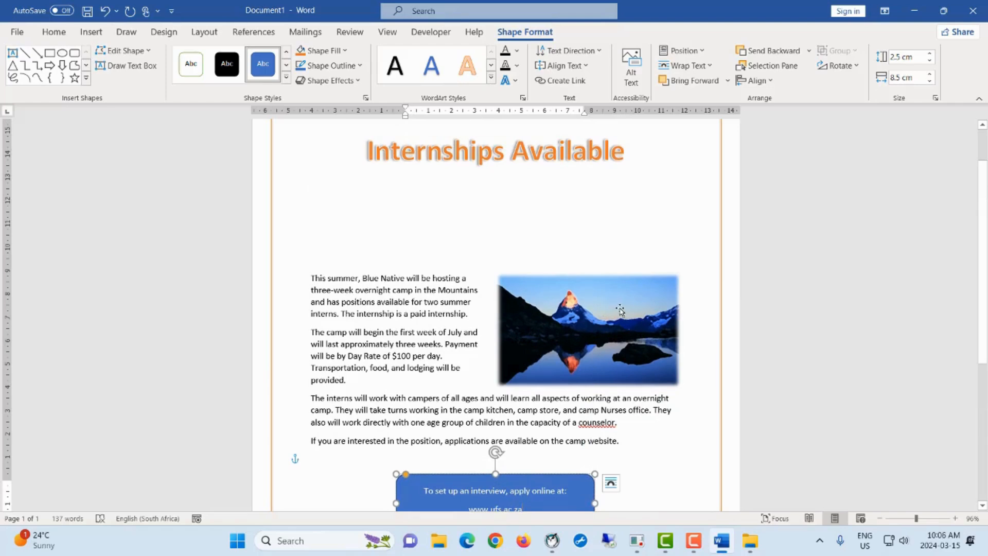
{"action": "scroll", "coordinate": [612, 311], "scroll_direction": "down", "scroll_amount": 3}
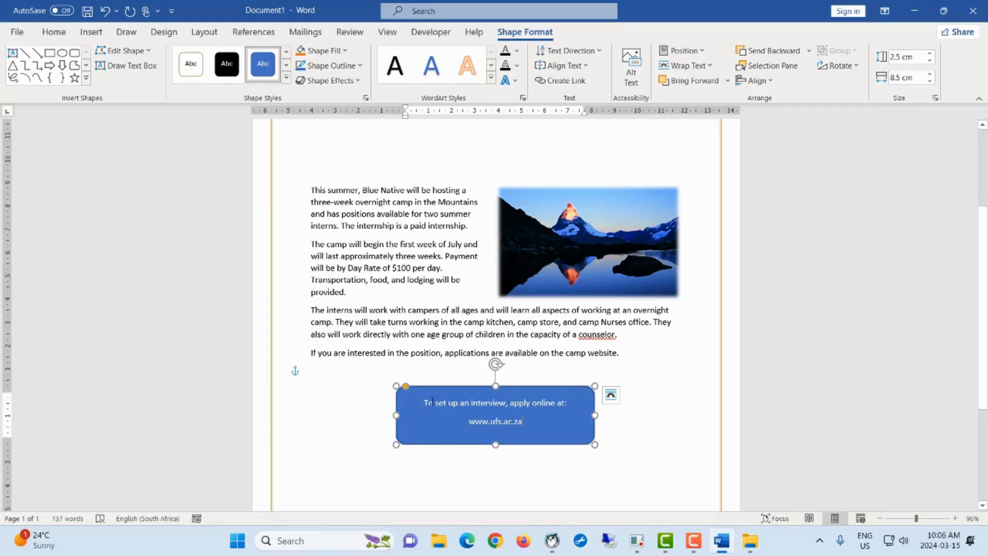
{"action": "left_click", "coordinate": [65, 34]}
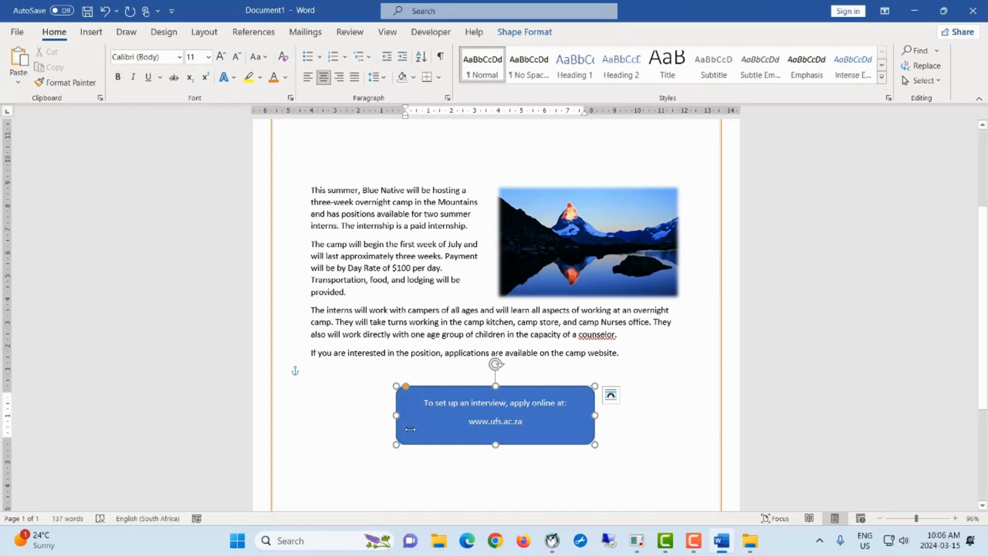
{"action": "left_click_drag", "start_coordinate": [423, 399], "coordinate": [523, 425]}
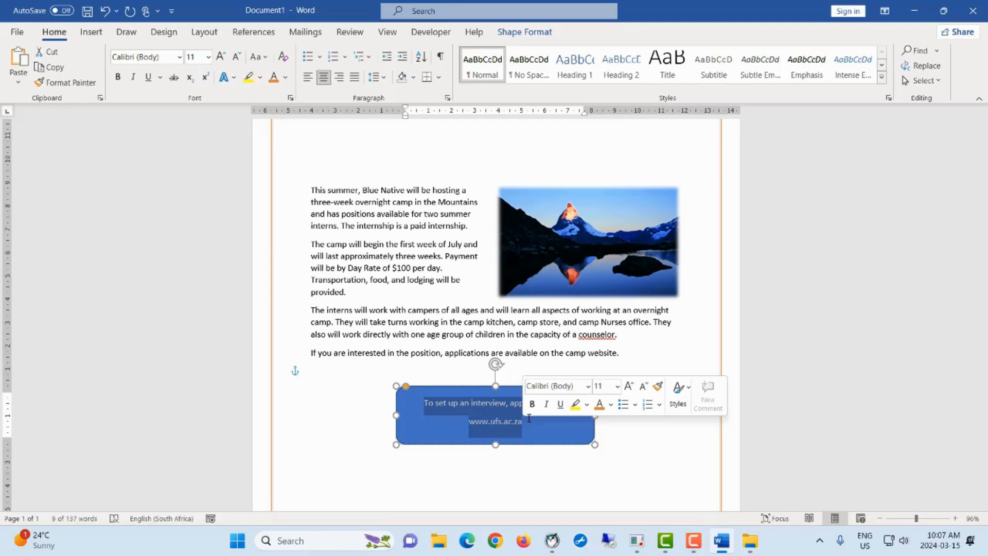
{"action": "left_click", "coordinate": [532, 405]}
{"action": "left_click", "coordinate": [601, 386]}
{"action": "type", "text": "14"}
{"action": "key", "text": "Return"}
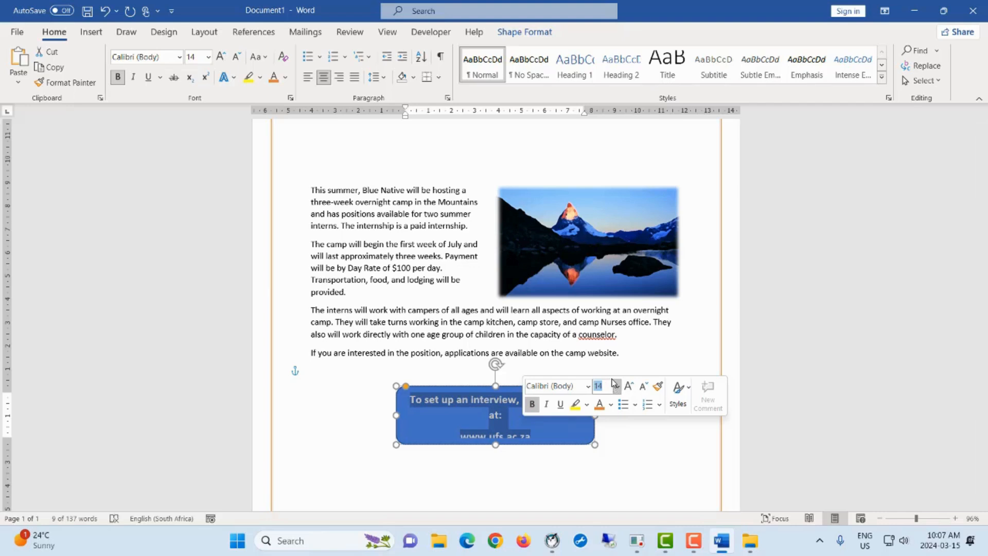
Step: Widen the rounded rectangle to about 9 cm so its first sentence fits on one line
{"action": "left_click", "coordinate": [636, 452]}
{"action": "left_click", "coordinate": [589, 416]}
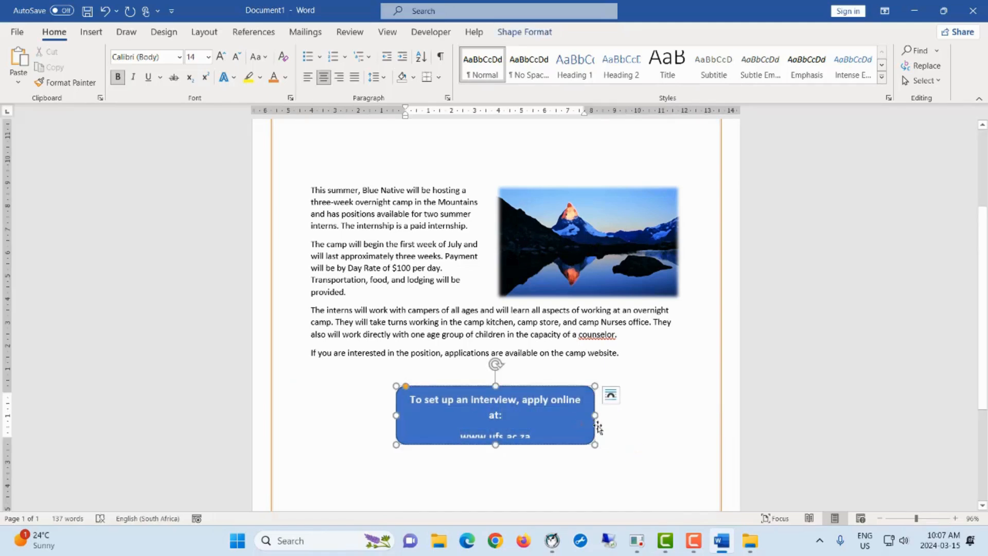
{"action": "left_click_drag", "start_coordinate": [597, 416], "coordinate": [607, 415]}
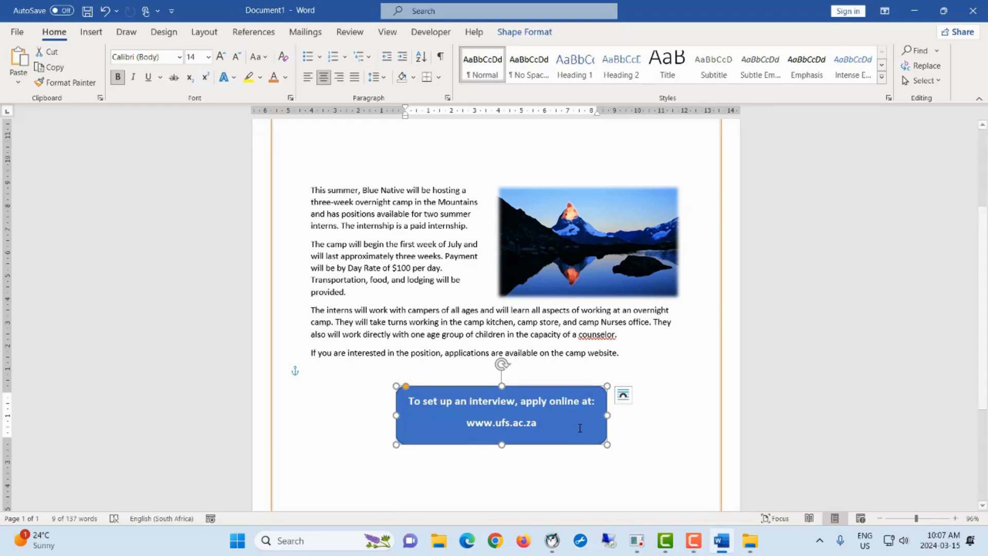
Step: Set the font colour of both lines in the rounded rectangle to Black, Text 1
{"action": "left_click_drag", "start_coordinate": [408, 401], "coordinate": [537, 423]}
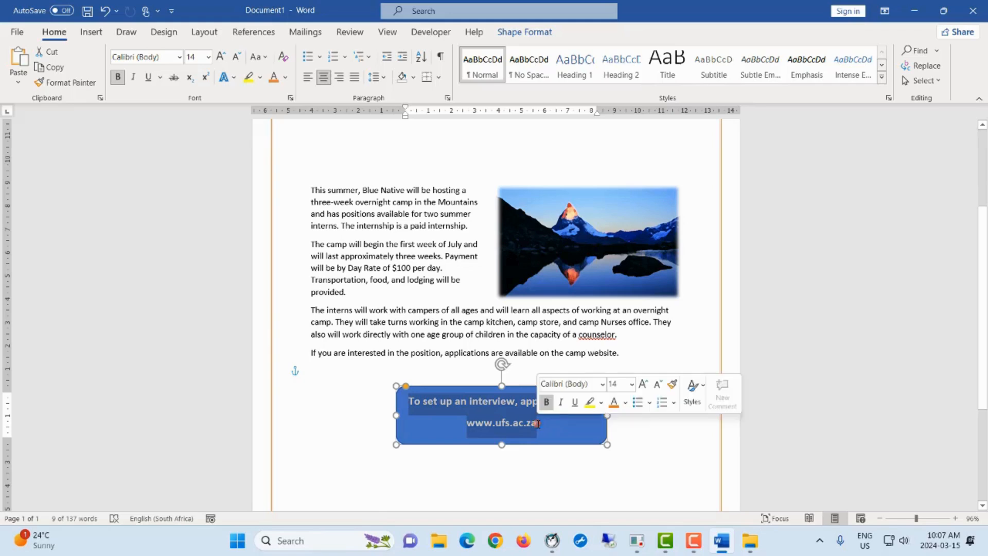
{"action": "left_click", "coordinate": [625, 403]}
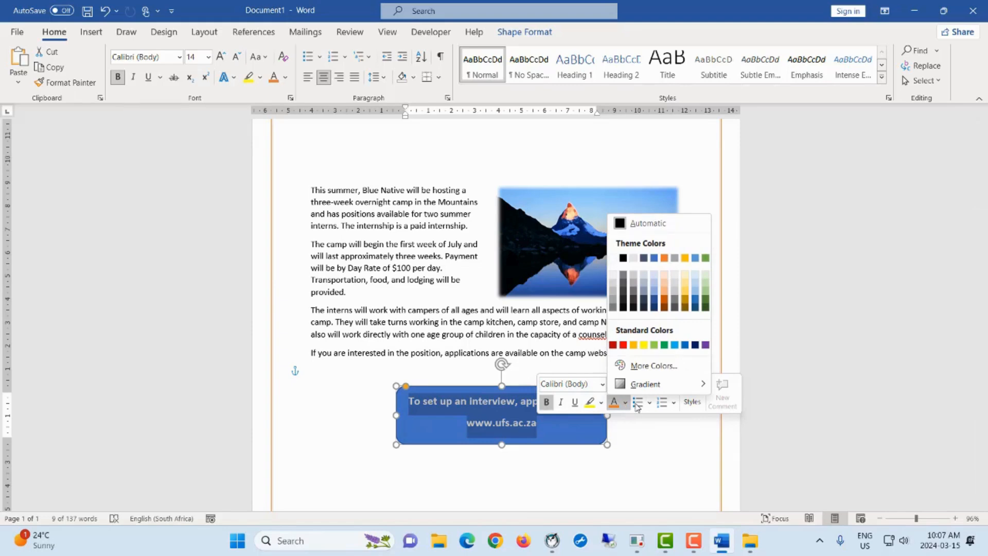
{"action": "left_click", "coordinate": [624, 257]}
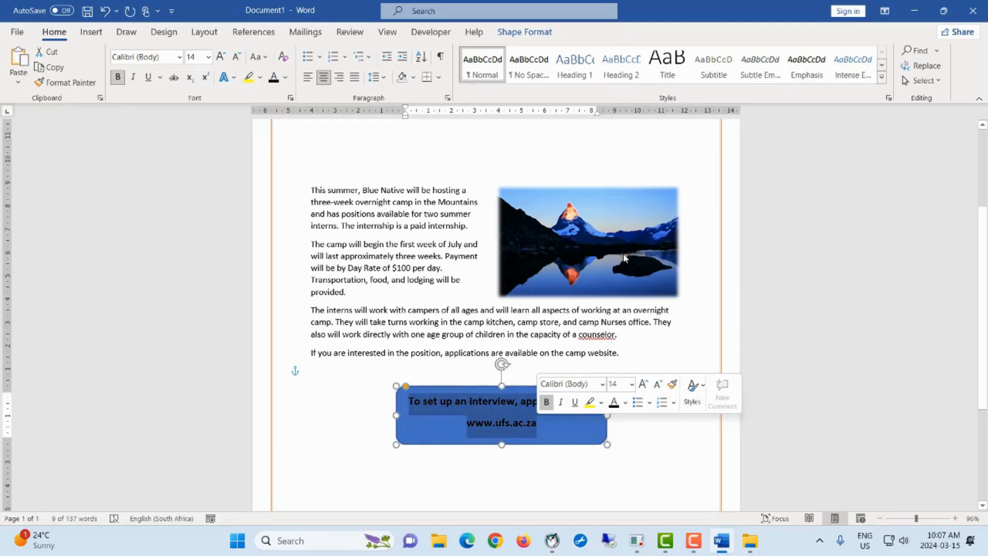
{"action": "left_click", "coordinate": [626, 404]}
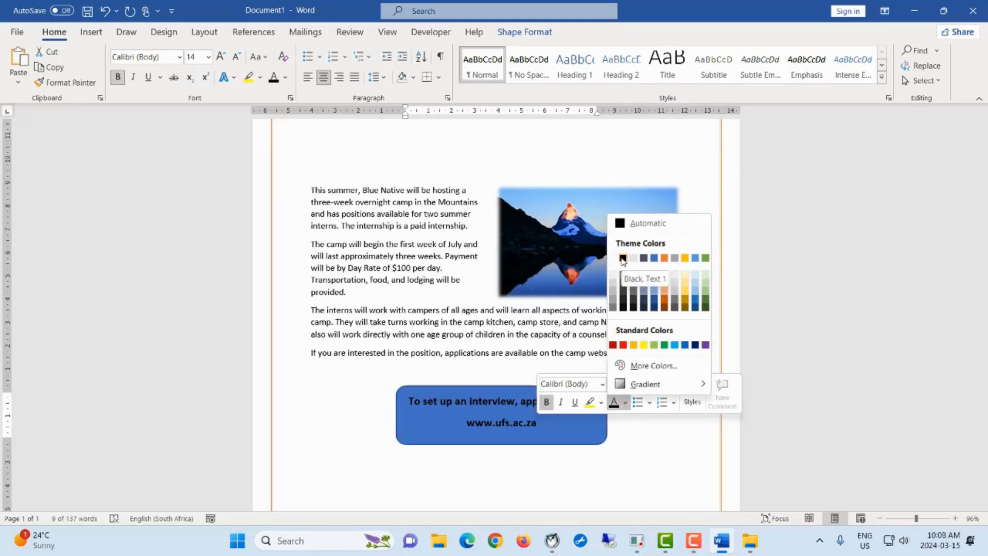
{"action": "left_click", "coordinate": [622, 258]}
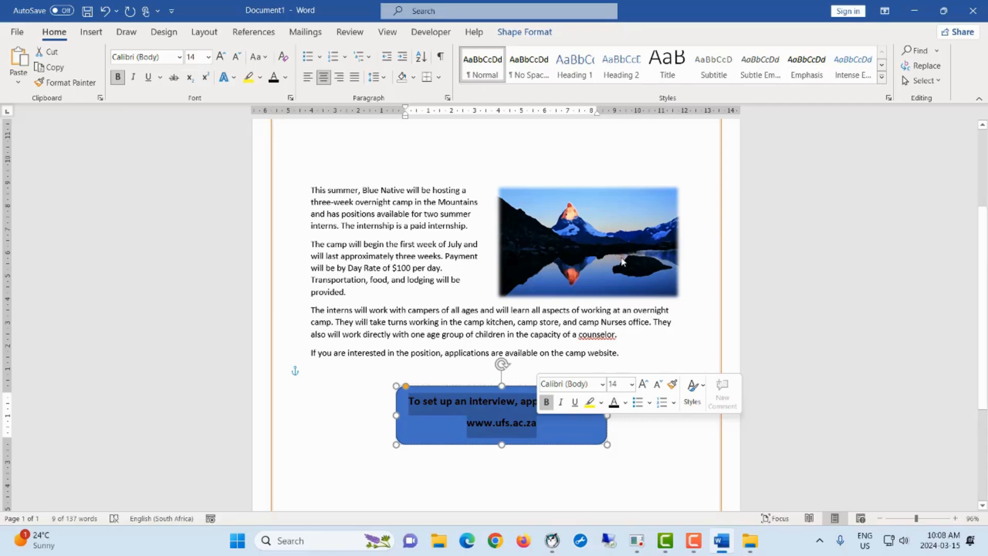
{"action": "left_click", "coordinate": [463, 393]}
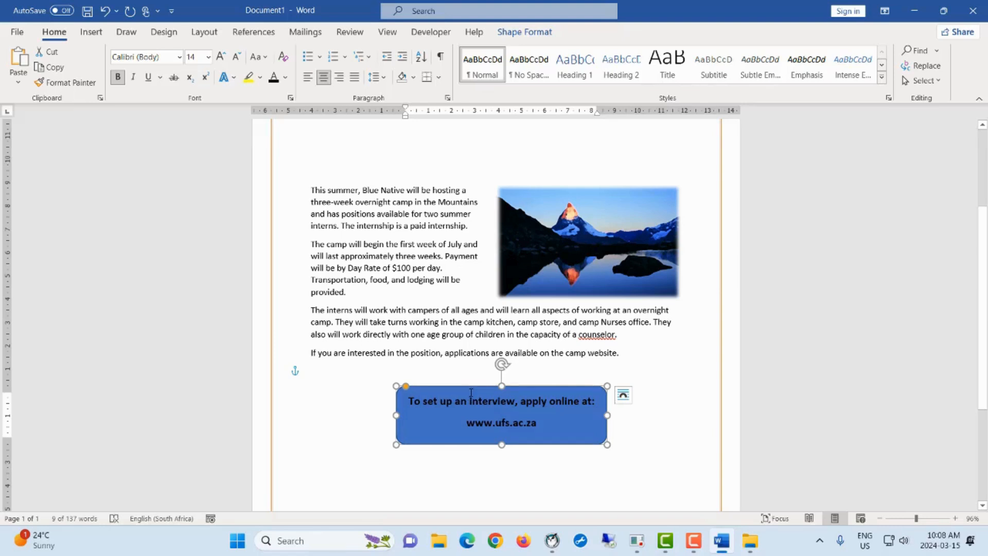
{"action": "left_click", "coordinate": [571, 424]}
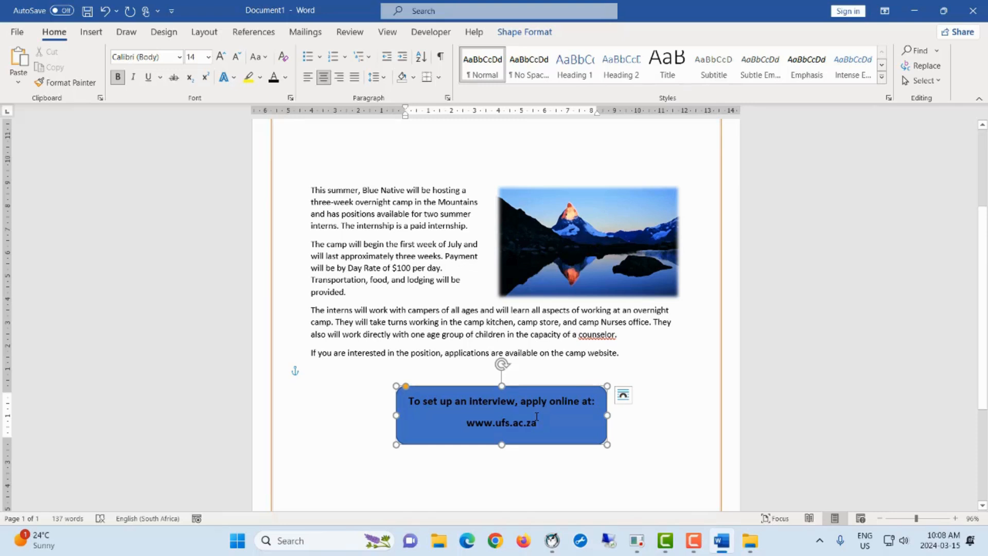
{"action": "left_click", "coordinate": [657, 434]}
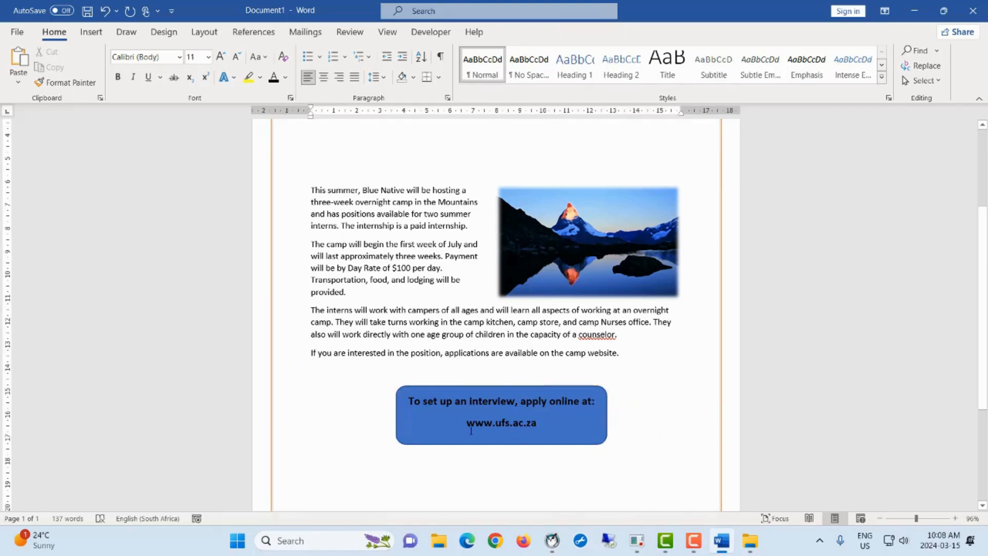
Step: Fill the rounded rectangle with a lighter shade of the orange theme colour
{"action": "left_click", "coordinate": [415, 393]}
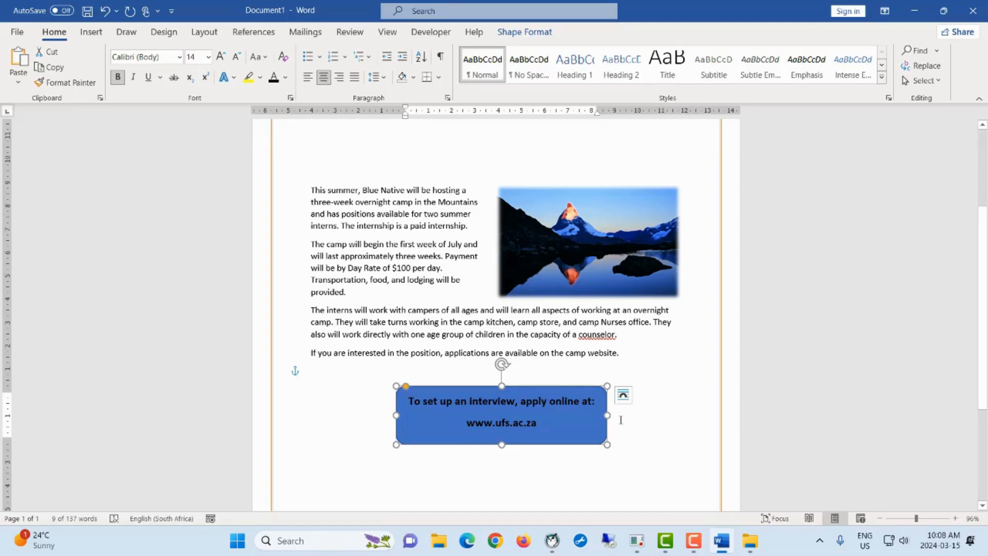
{"action": "left_click", "coordinate": [525, 34]}
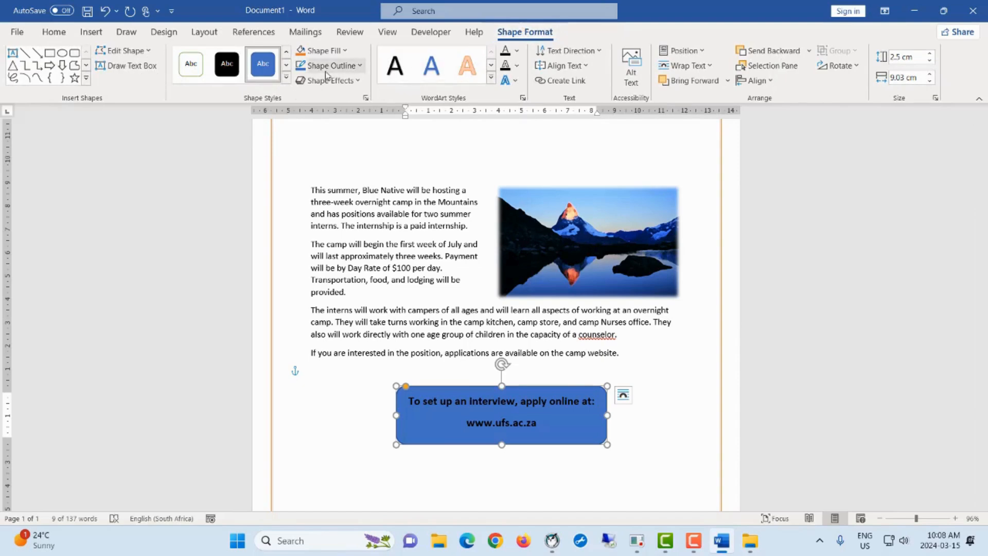
{"action": "left_click", "coordinate": [347, 52]}
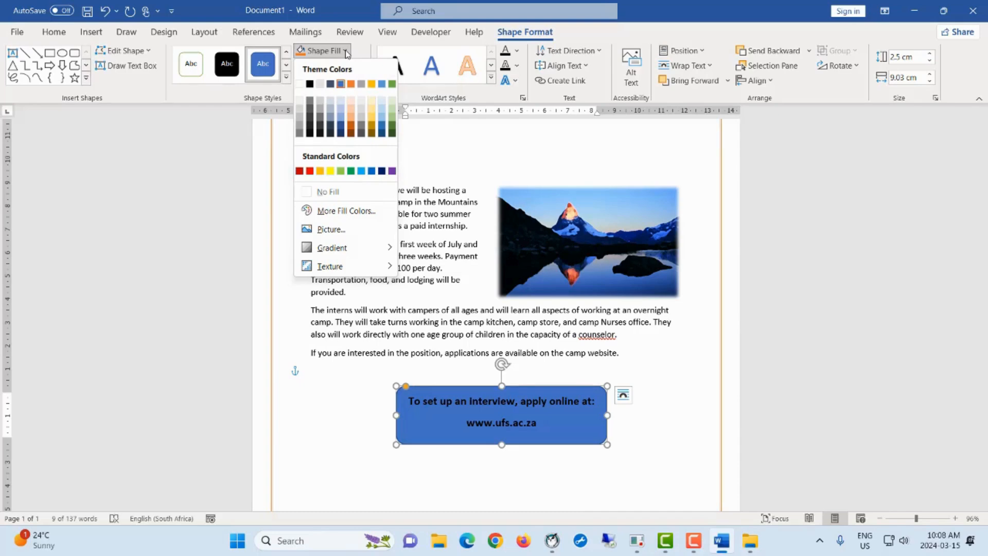
{"action": "left_click", "coordinate": [353, 119]}
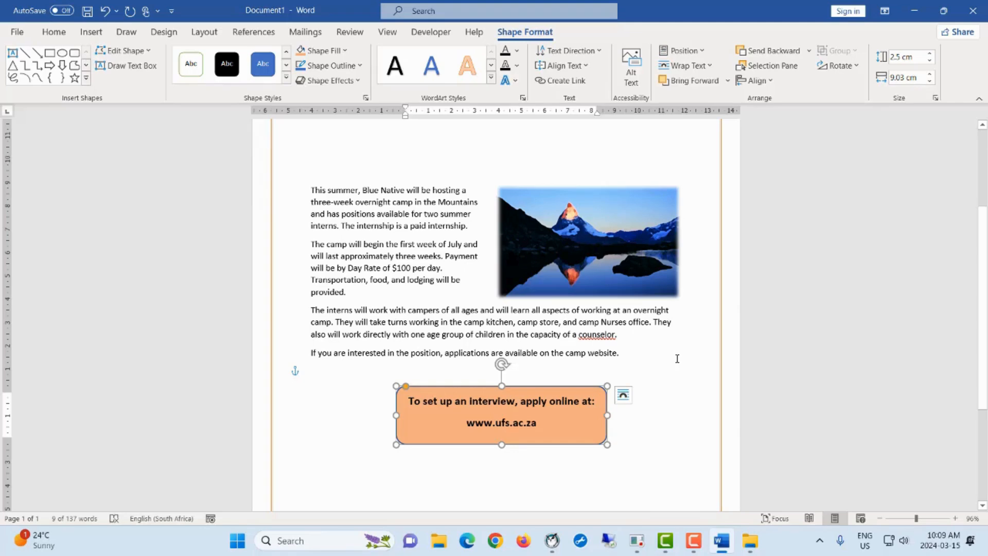
{"action": "left_click", "coordinate": [682, 382]}
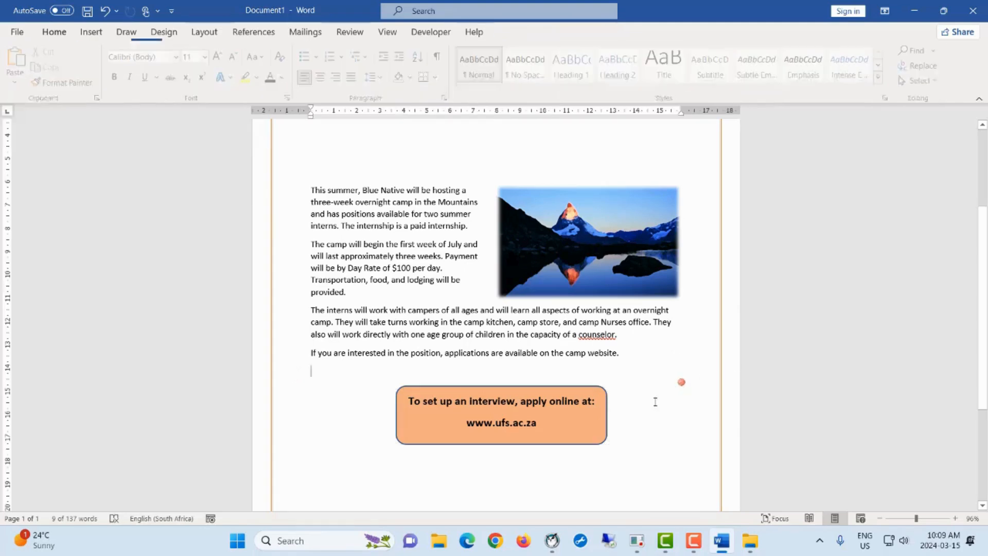
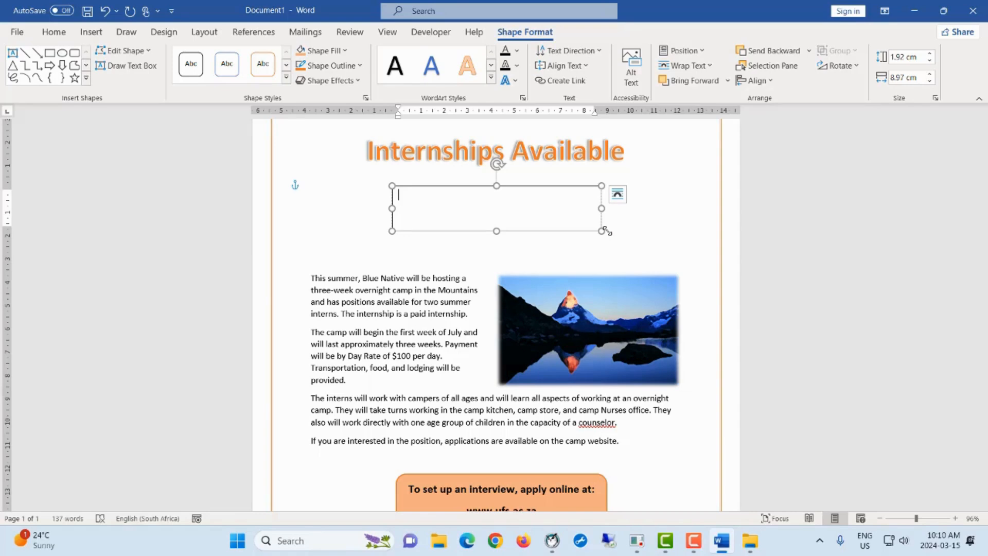
Step: Enter "You will be contacted to set up an interview." in the text box below the heading
{"action": "type", "text": "You will be contacted to set up an interview."}
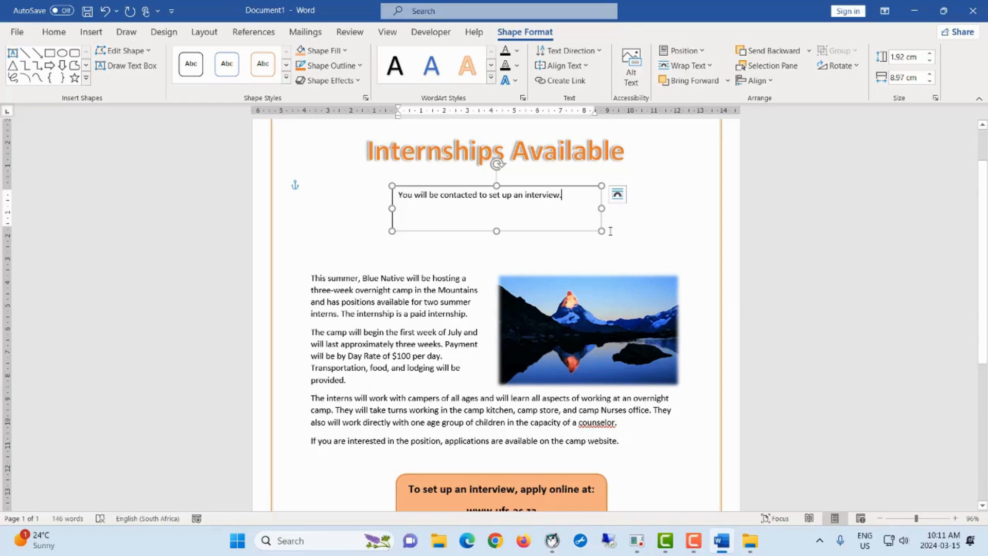
Step: In the text box's layout settings, set its horizontal alignment to Centered relative to the Margin
{"action": "left_click", "coordinate": [482, 186]}
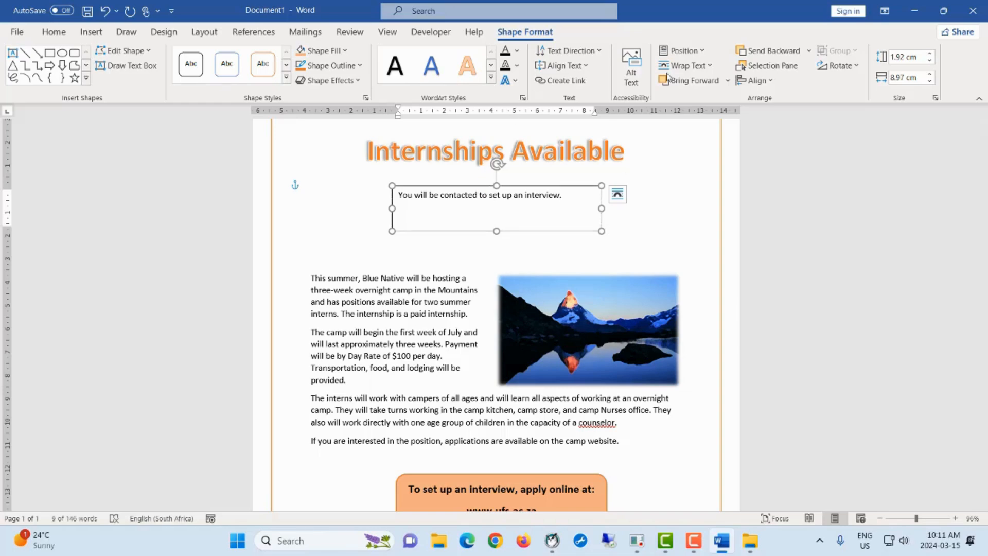
{"action": "left_click", "coordinate": [702, 52]}
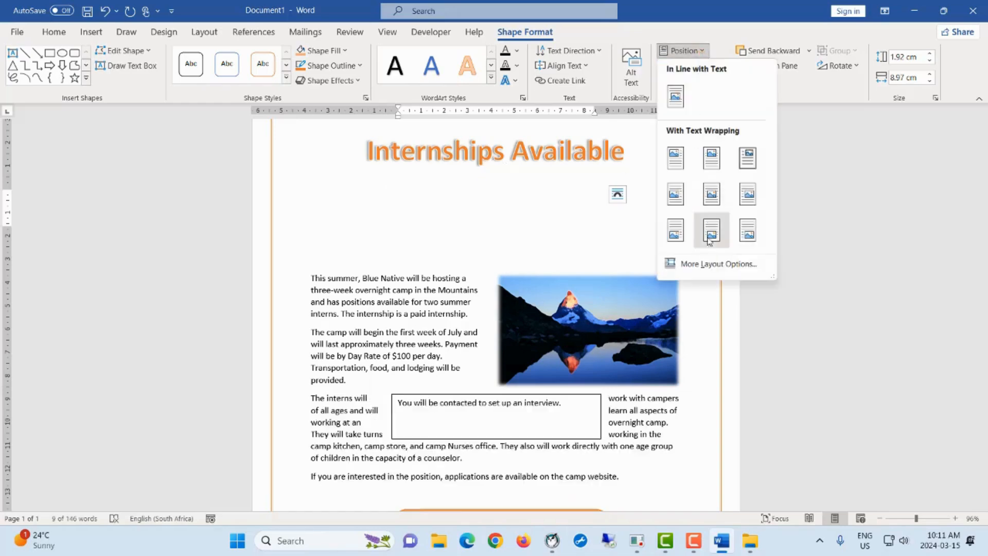
{"action": "left_click", "coordinate": [713, 264]}
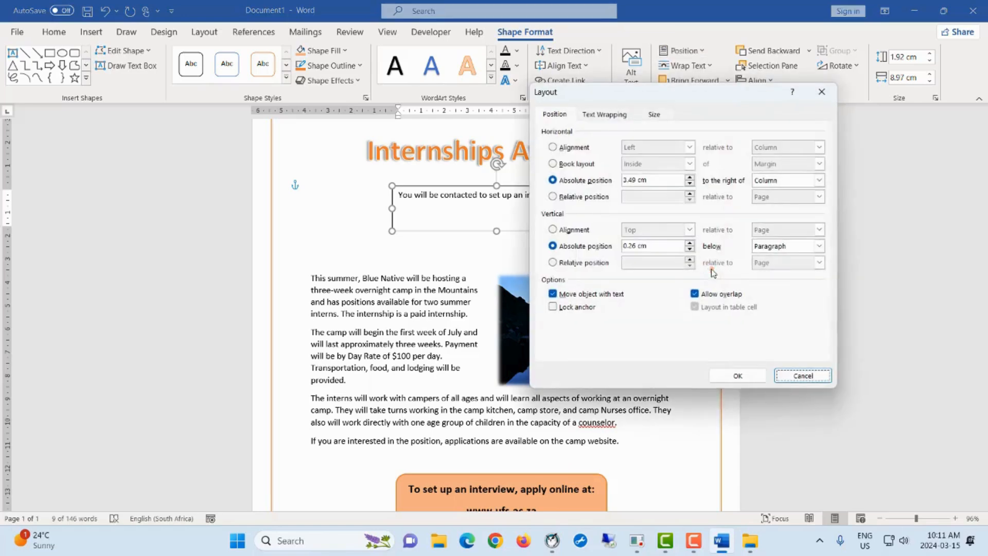
{"action": "left_click", "coordinate": [553, 148]}
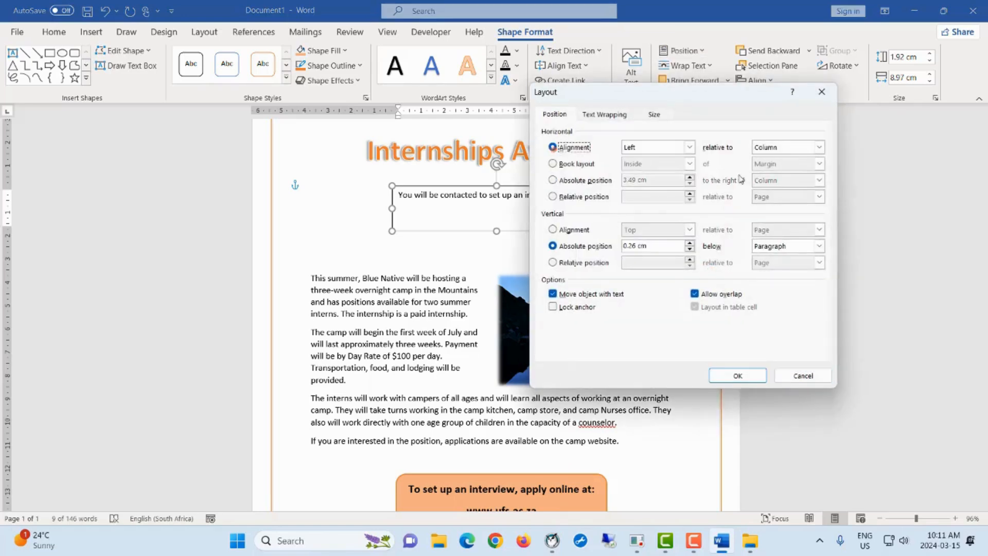
{"action": "left_click", "coordinate": [690, 147]}
{"action": "left_click", "coordinate": [679, 170]}
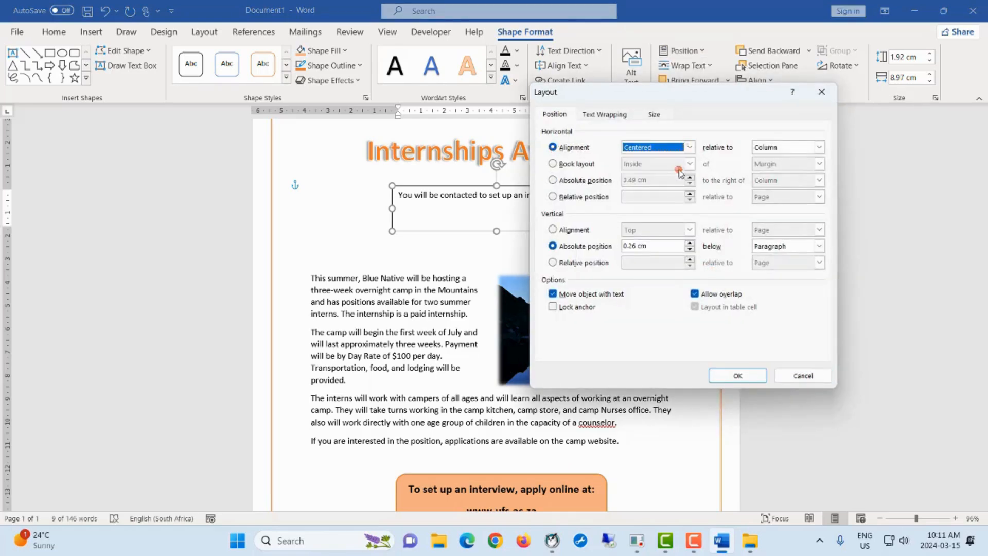
{"action": "left_click", "coordinate": [819, 147]}
{"action": "left_click", "coordinate": [807, 170]}
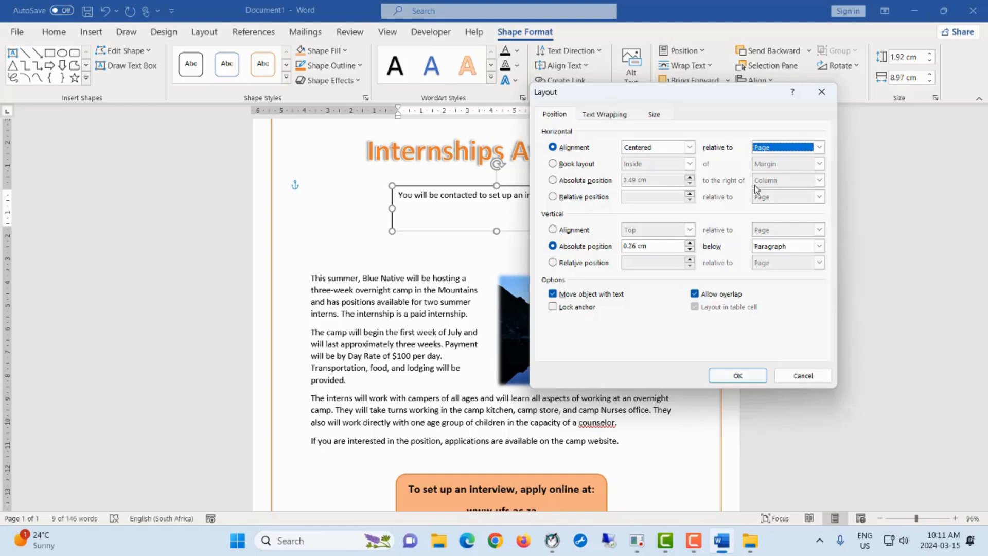
{"action": "left_click", "coordinate": [819, 149]}
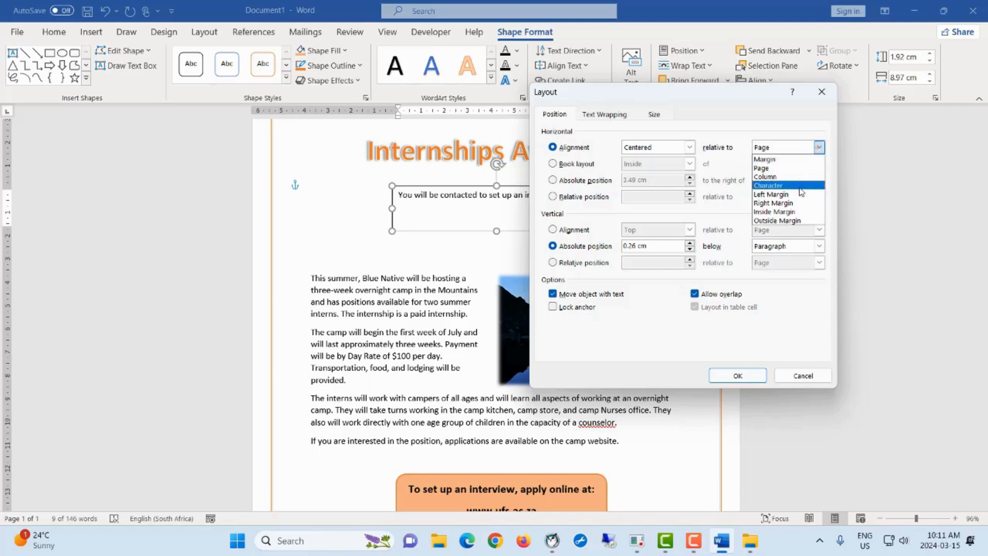
{"action": "left_click", "coordinate": [802, 161]}
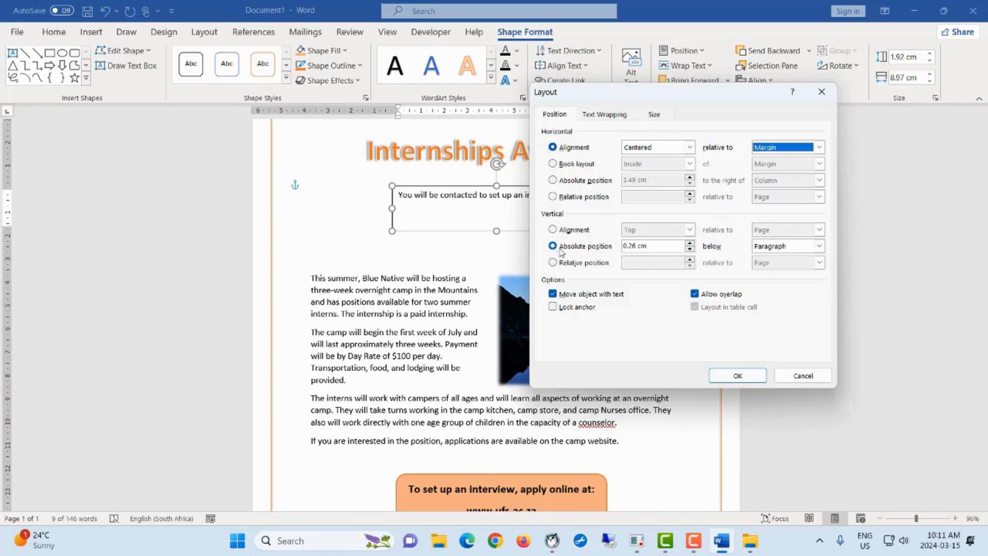
Step: Set the interview text box's vertical absolute position to 2.5 cm below the Margin and apply the layout settings
{"action": "left_click", "coordinate": [656, 248]}
{"action": "left_click_drag", "start_coordinate": [656, 248], "coordinate": [606, 252]}
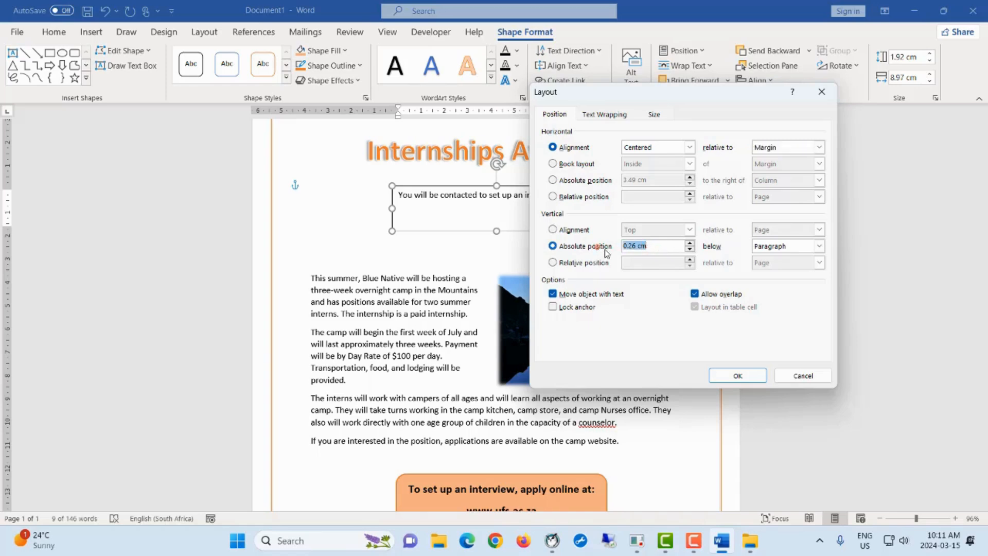
{"action": "type", "text": "2.5"}
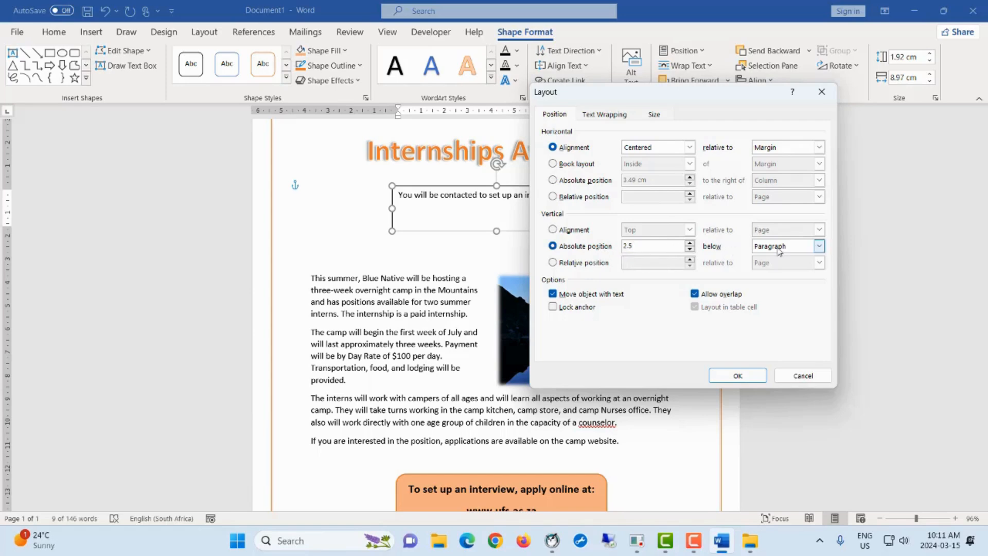
{"action": "left_click", "coordinate": [817, 246]}
{"action": "left_click", "coordinate": [796, 257]}
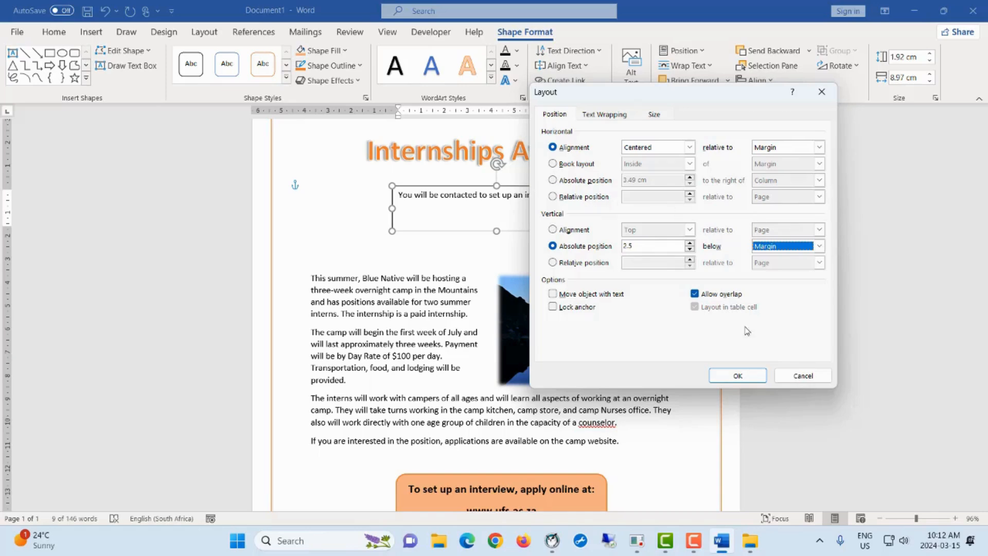
{"action": "left_click", "coordinate": [749, 377]}
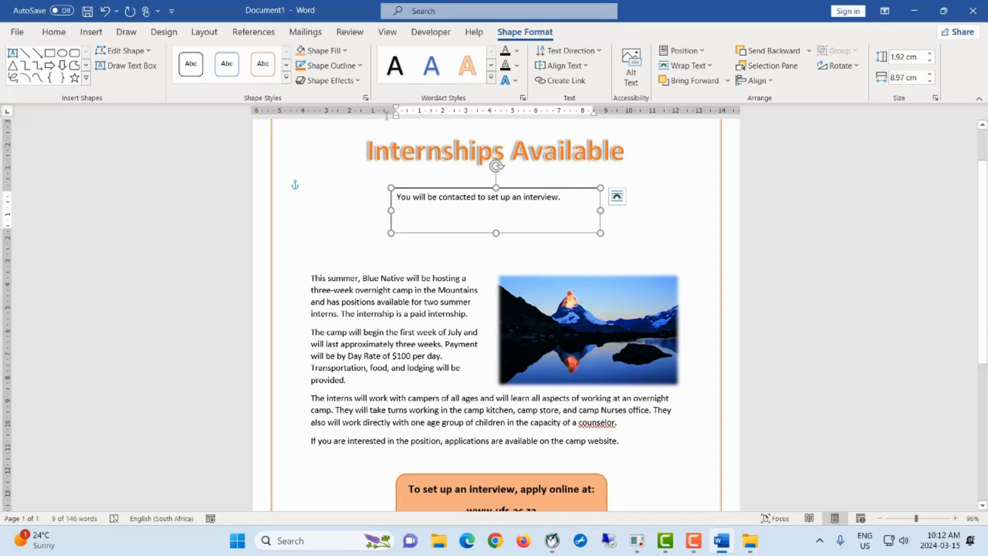
Step: Give the interview text box an orange theme-colour outline and the centred outer shadow effect
{"action": "left_click", "coordinate": [360, 66]}
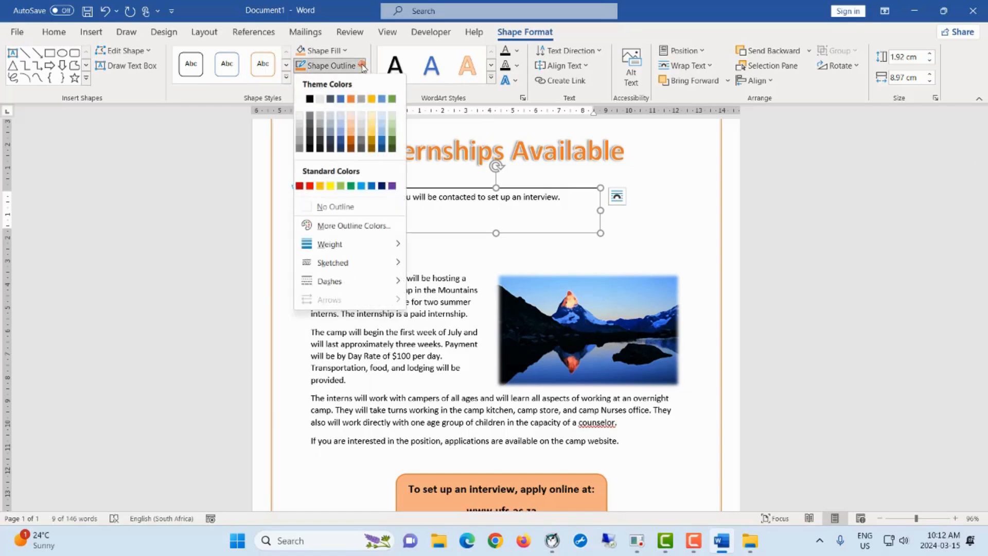
{"action": "left_click", "coordinate": [351, 100]}
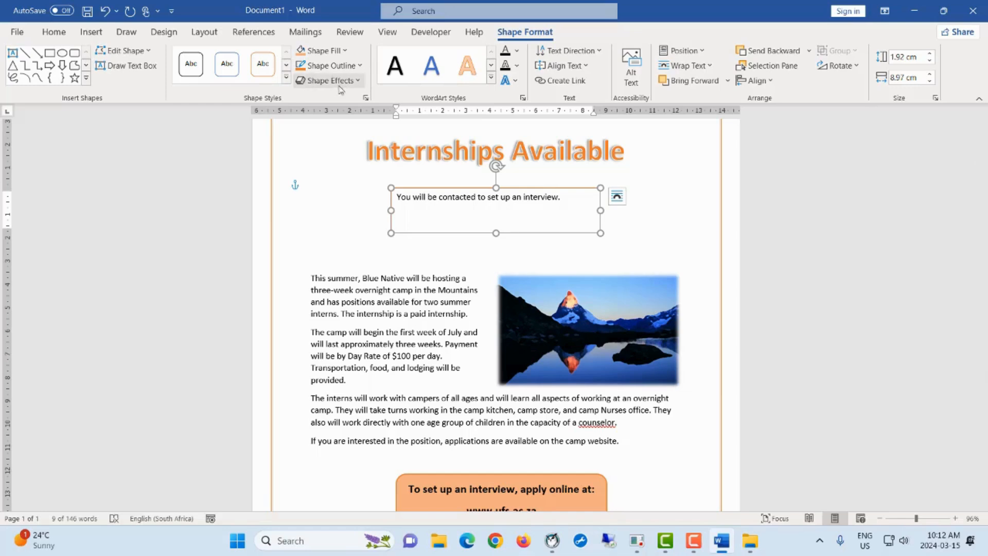
{"action": "left_click", "coordinate": [359, 81]}
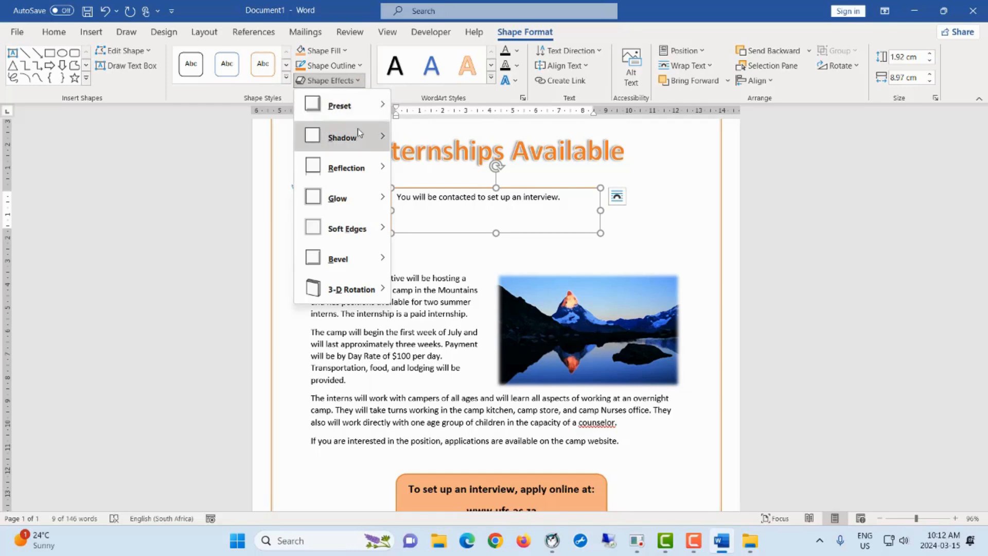
{"action": "mouse_move", "coordinate": [360, 138]}
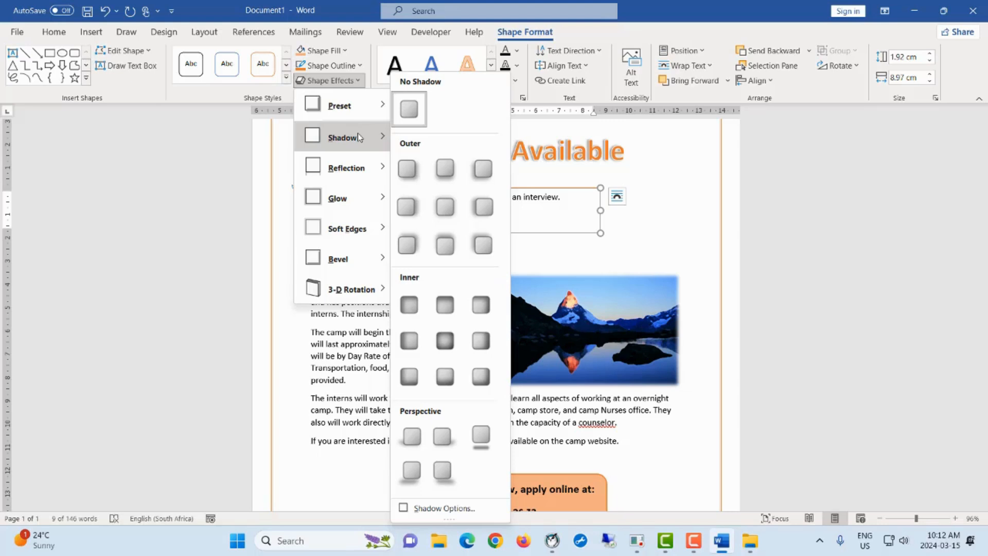
{"action": "left_click", "coordinate": [451, 210]}
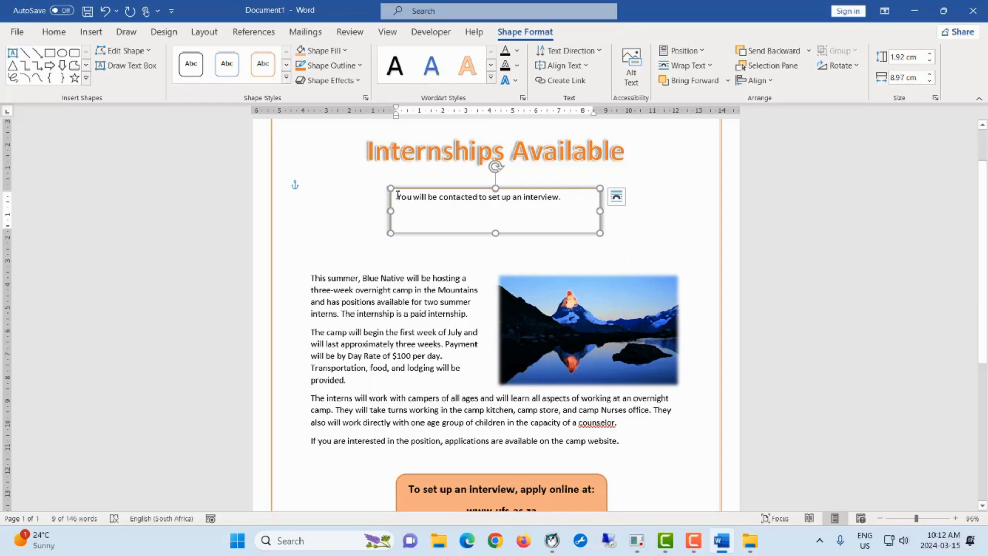
Step: Format the text "You will be contacted to set up an interview." as 20 pt, bold and centred
{"action": "left_click_drag", "start_coordinate": [397, 197], "coordinate": [562, 202]}
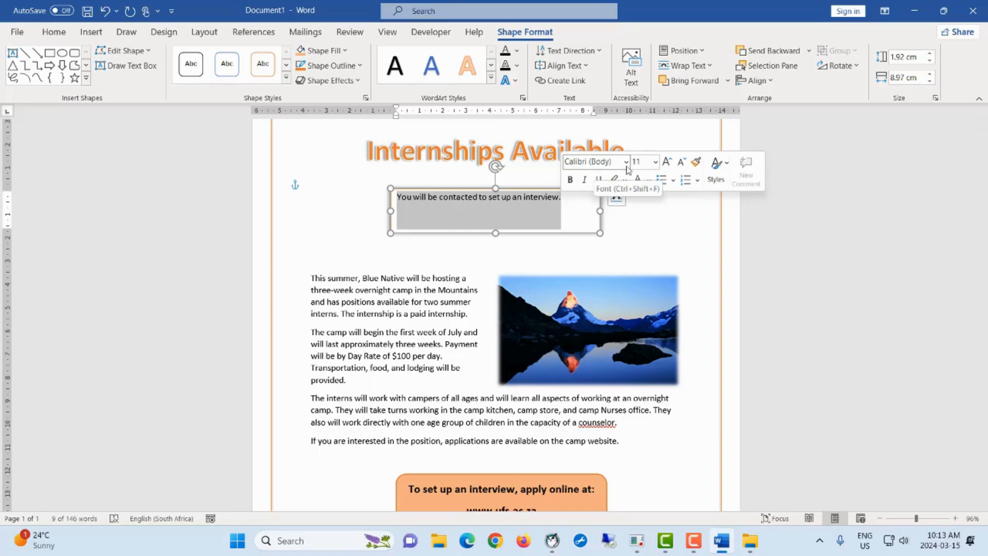
{"action": "left_click", "coordinate": [644, 164]}
{"action": "type", "text": "20"}
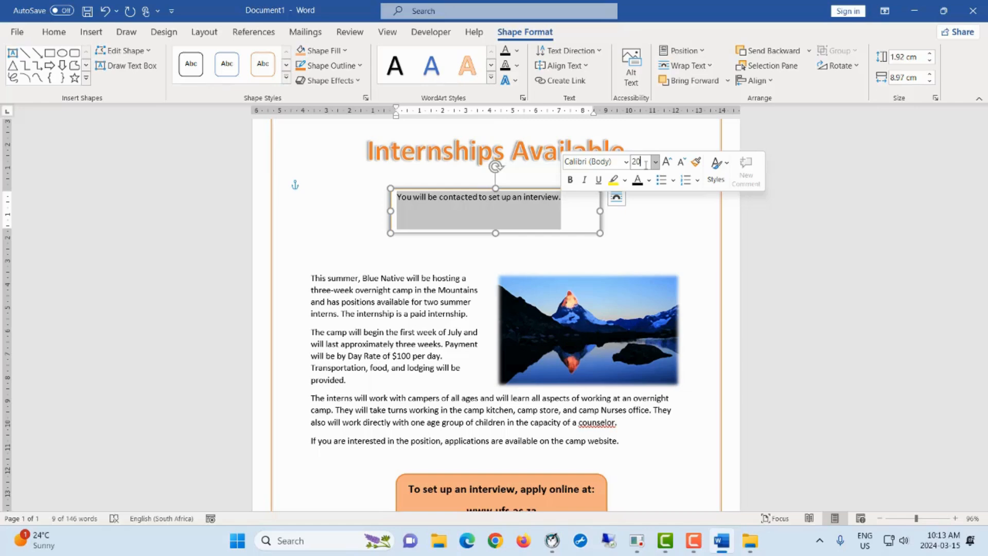
{"action": "left_click", "coordinate": [575, 183]}
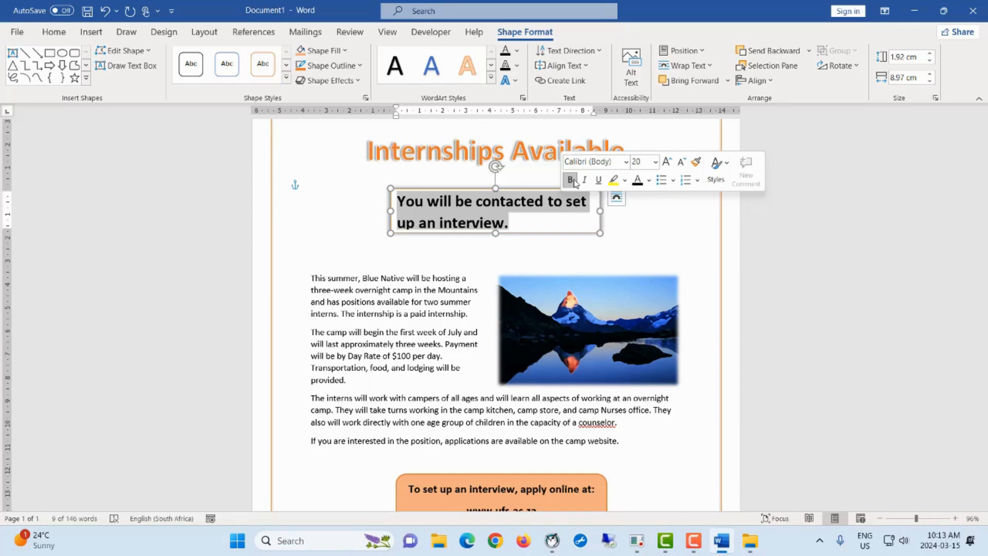
{"action": "key", "text": "ctrl+e"}
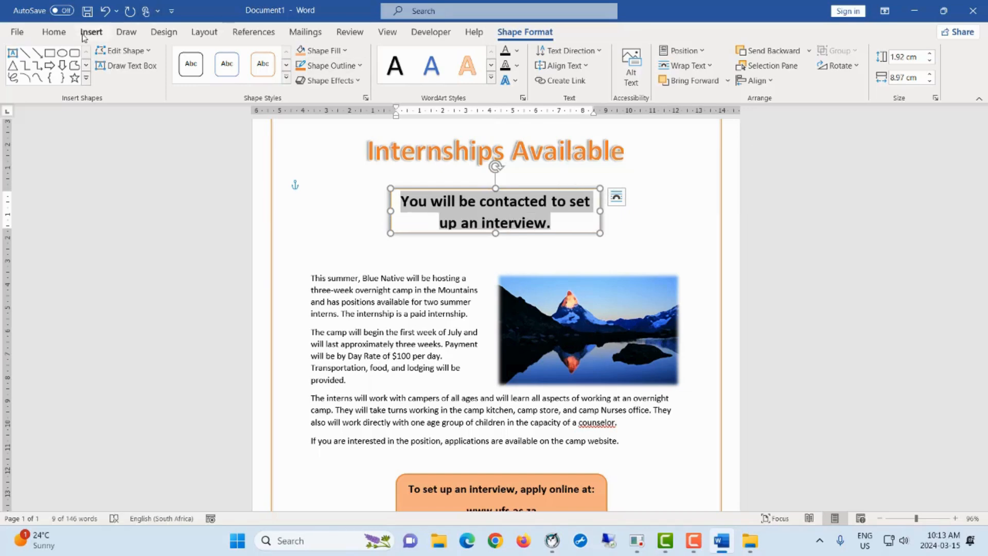
{"action": "left_click", "coordinate": [60, 39]}
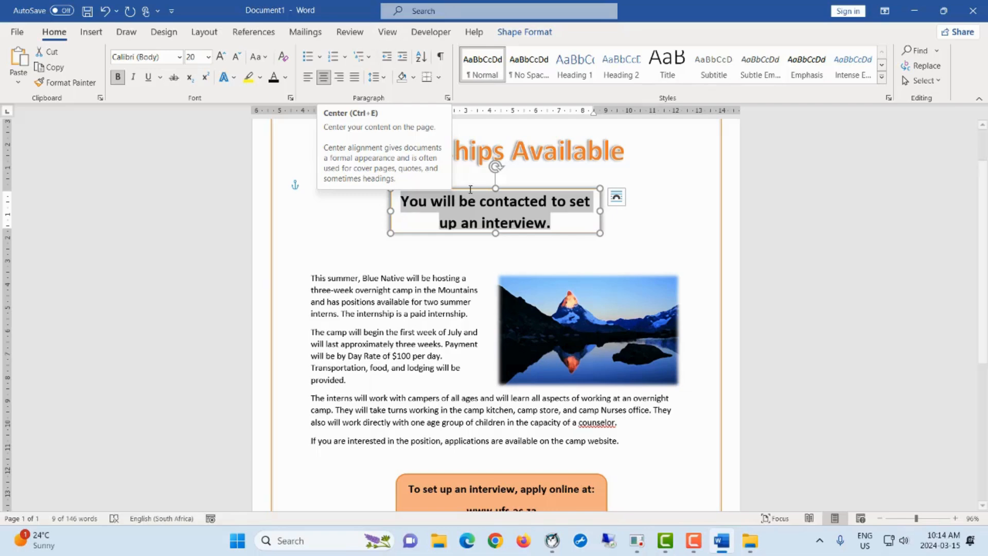
Step: Enlarge the interview text box in width and height so both text lines fit comfortably inside the border
{"action": "left_click", "coordinate": [615, 237]}
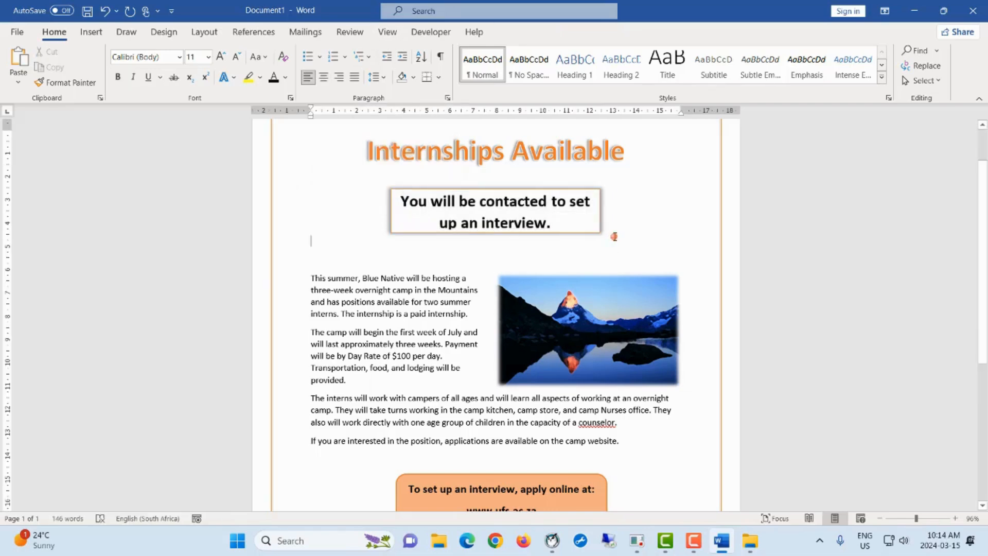
{"action": "left_click", "coordinate": [582, 210]}
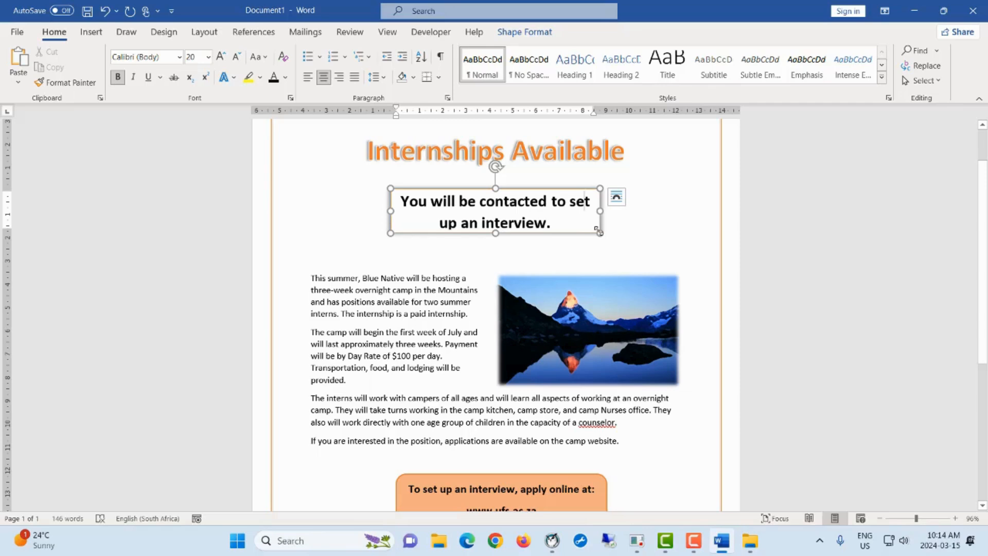
{"action": "left_click_drag", "start_coordinate": [598, 231], "coordinate": [626, 244]}
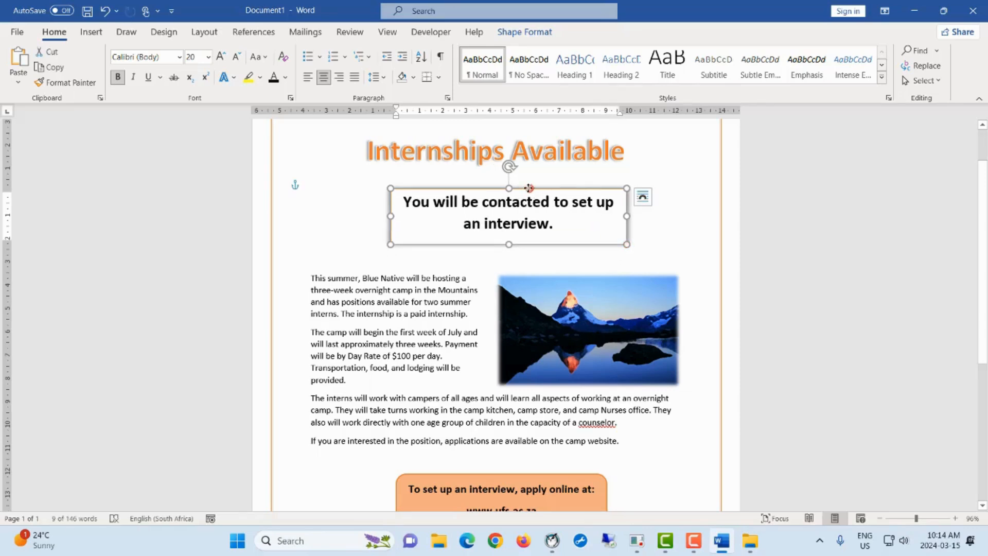
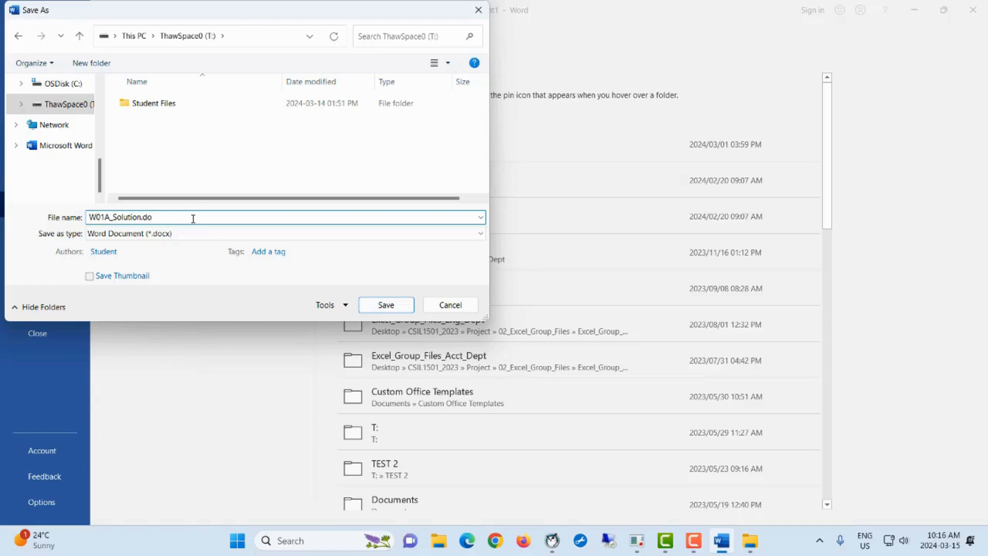
Step: Save the document as the Word file W01A_Solution on the ThawSpace0 (T:) drive
{"action": "type", "text": "cx"}
{"action": "key", "text": "BackSpace"}
{"action": "key", "text": "BackSpace"}
{"action": "key", "text": "BackSpace"}
{"action": "left_click", "coordinate": [381, 304]}
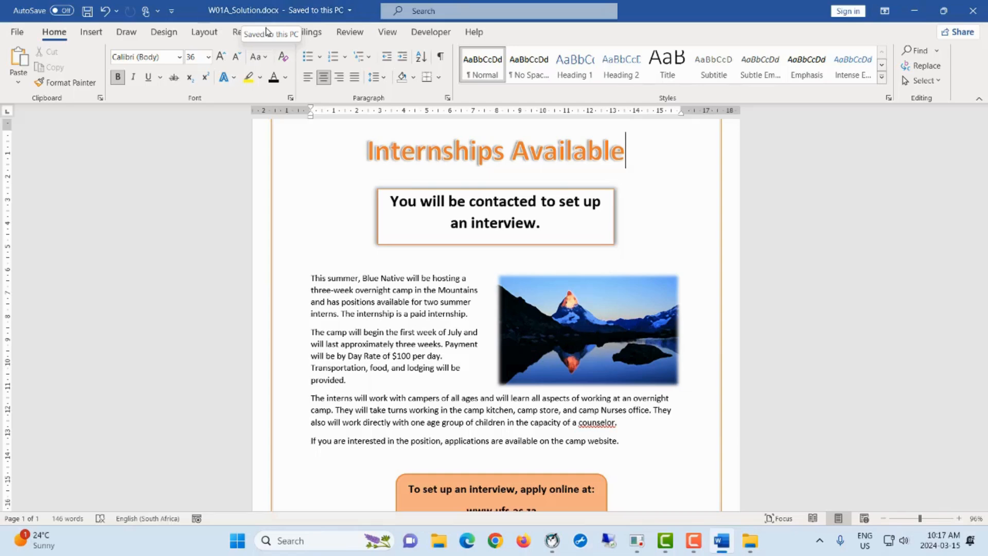
{"action": "scroll", "coordinate": [523, 216], "scroll_direction": "up", "scroll_amount": 2}
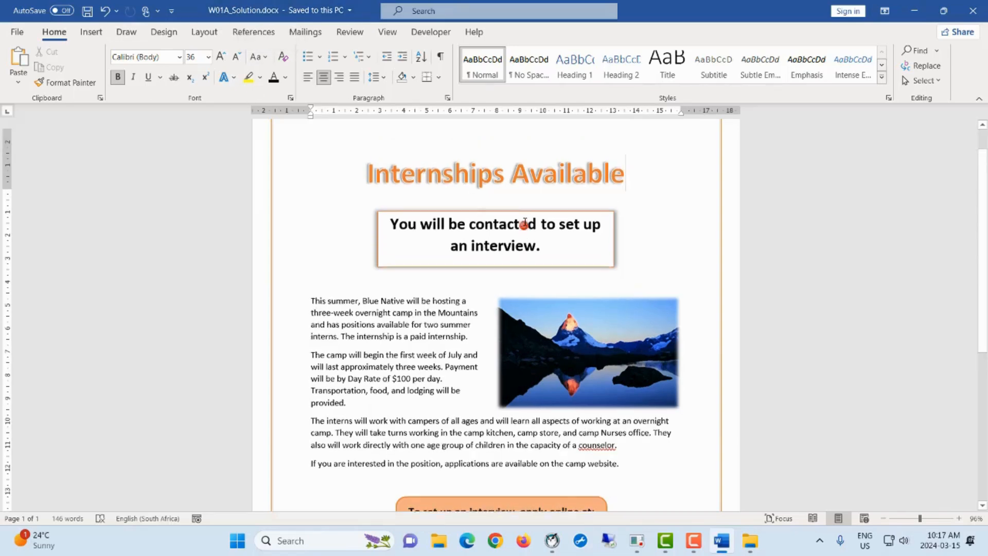
{"action": "scroll", "coordinate": [453, 428], "scroll_direction": "down", "scroll_amount": 9}
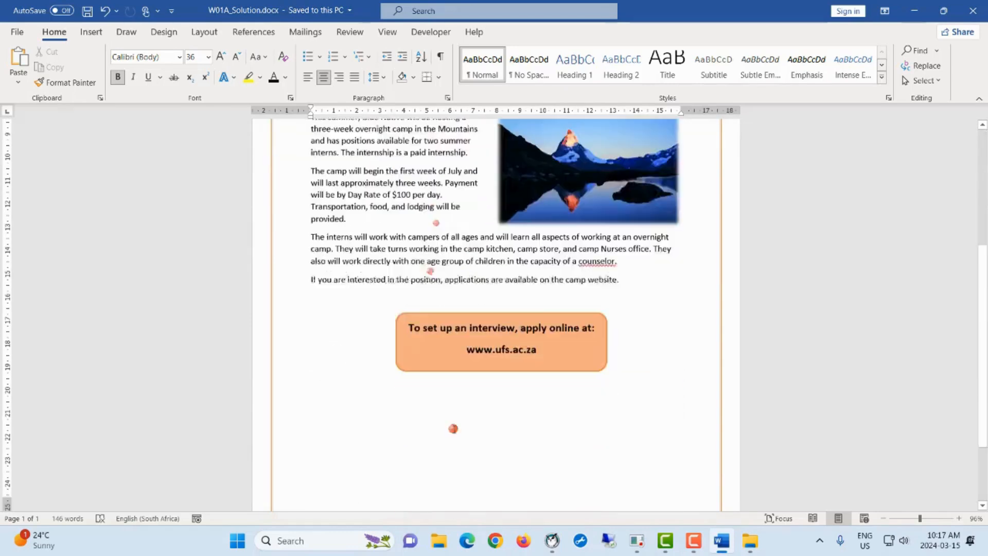
{"action": "scroll", "coordinate": [474, 461], "scroll_direction": "down", "scroll_amount": 2}
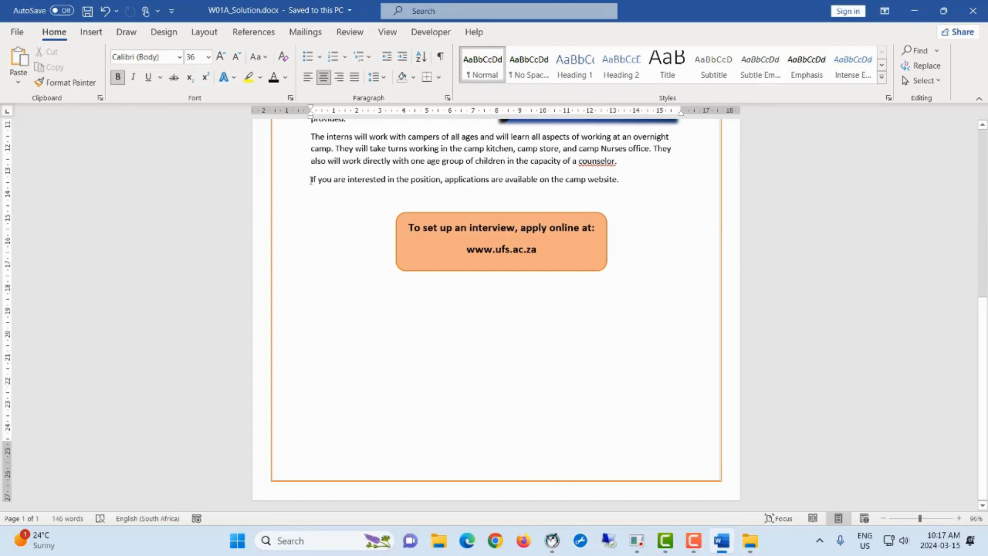
{"action": "left_click_drag", "start_coordinate": [311, 180], "coordinate": [634, 182]}
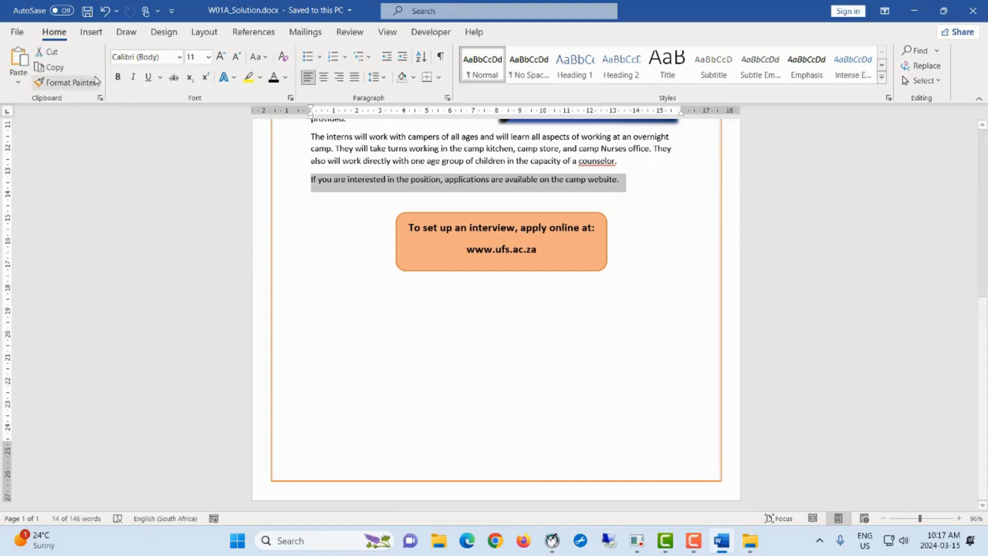
{"action": "left_click", "coordinate": [87, 36]}
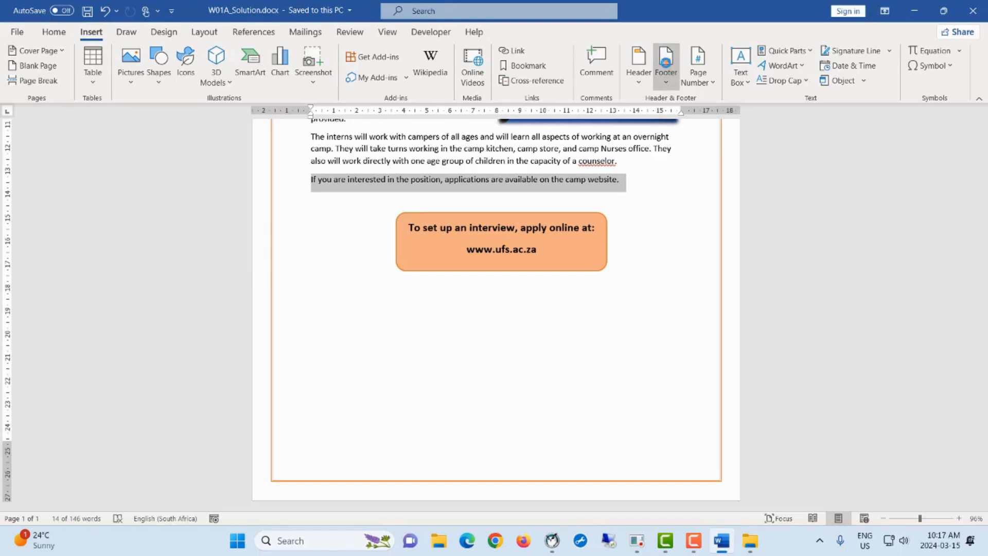
{"action": "left_click", "coordinate": [666, 61]}
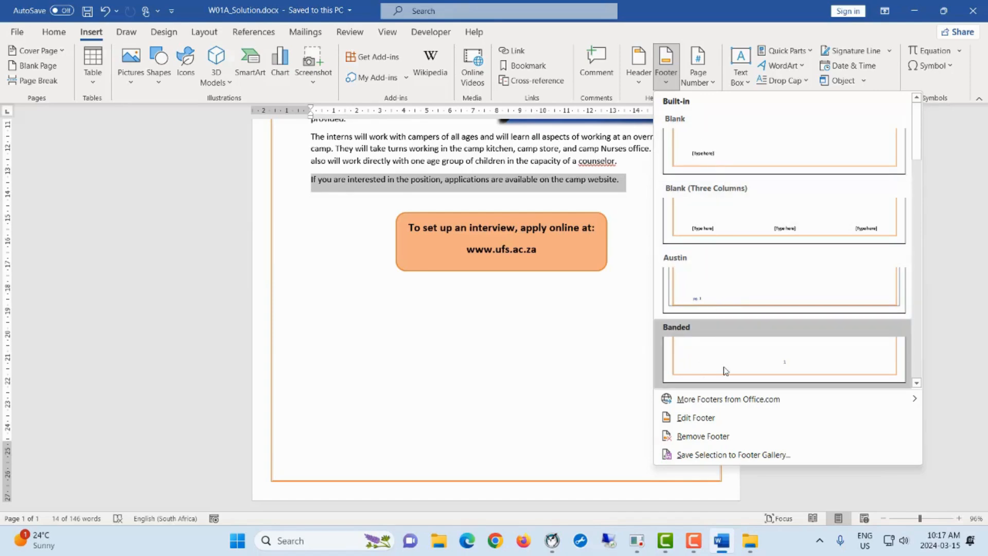
{"action": "left_click", "coordinate": [368, 352]}
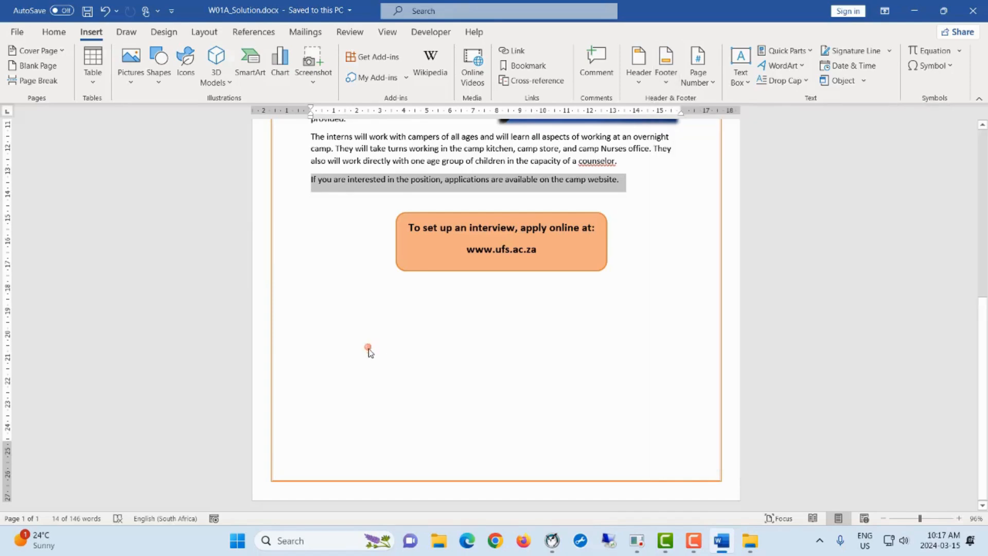
Step: Open the page footer, enter W01A_Solution as its text, and return to the document body
{"action": "left_click", "coordinate": [434, 491]}
{"action": "double_click", "coordinate": [381, 462]}
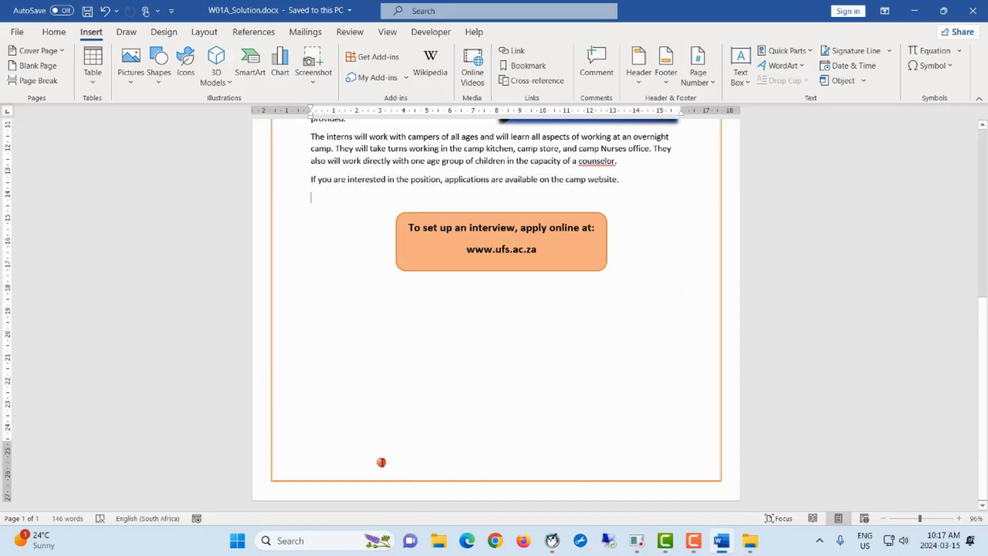
{"action": "double_click", "coordinate": [389, 473]}
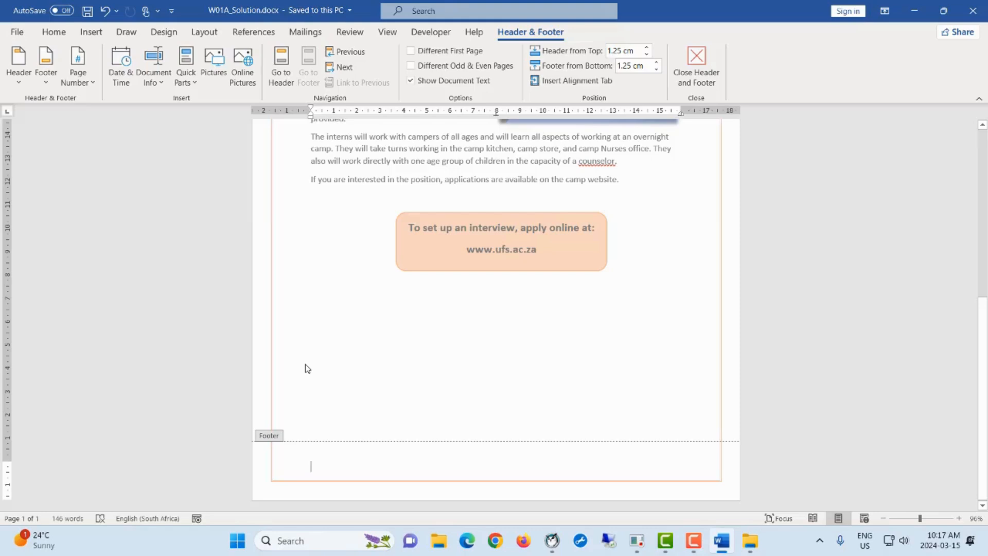
{"action": "type", "text": "Wo"}
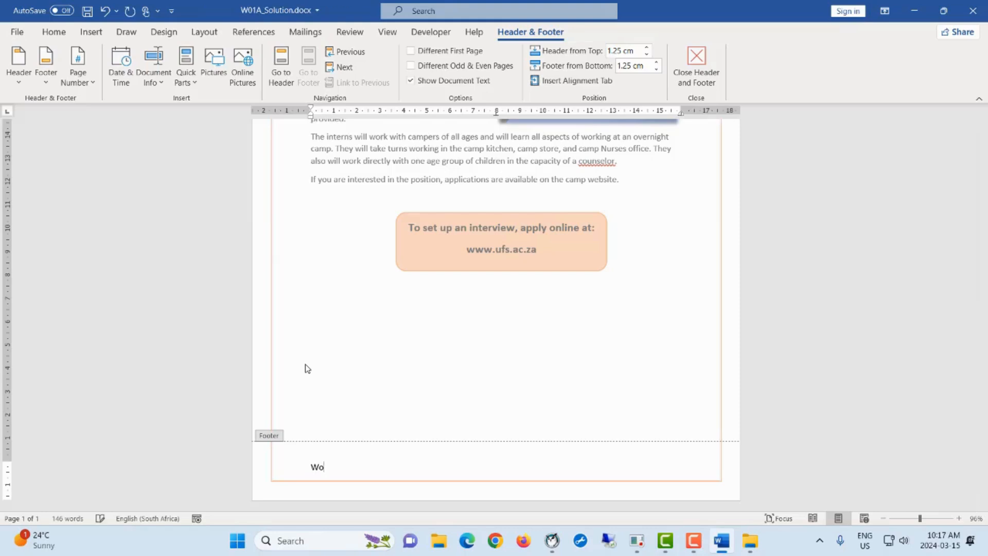
{"action": "key", "text": "BackSpace"}
{"action": "type", "text": "01A_Solution"}
{"action": "left_click", "coordinate": [448, 382]}
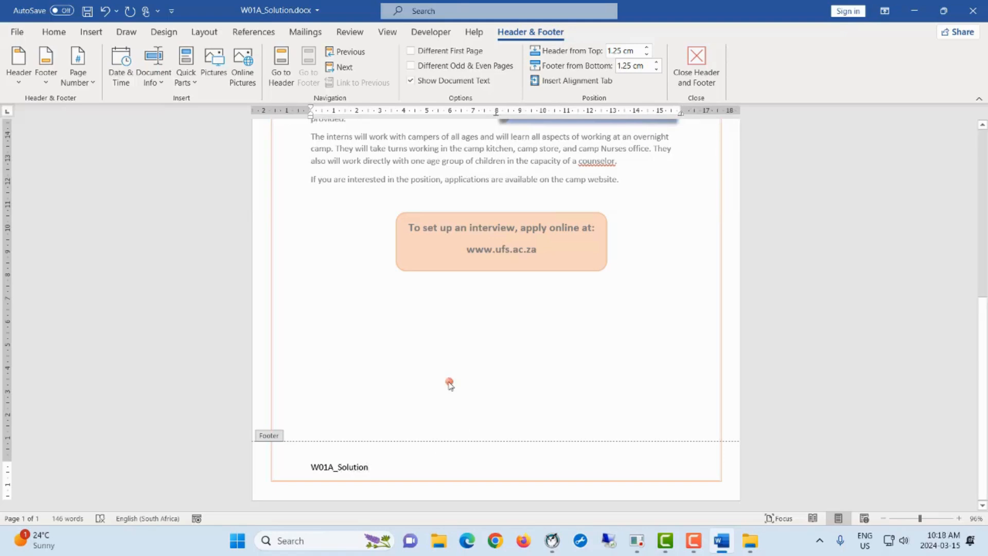
{"action": "left_click", "coordinate": [449, 382]}
{"action": "left_click", "coordinate": [378, 369]}
{"action": "double_click", "coordinate": [571, 288]}
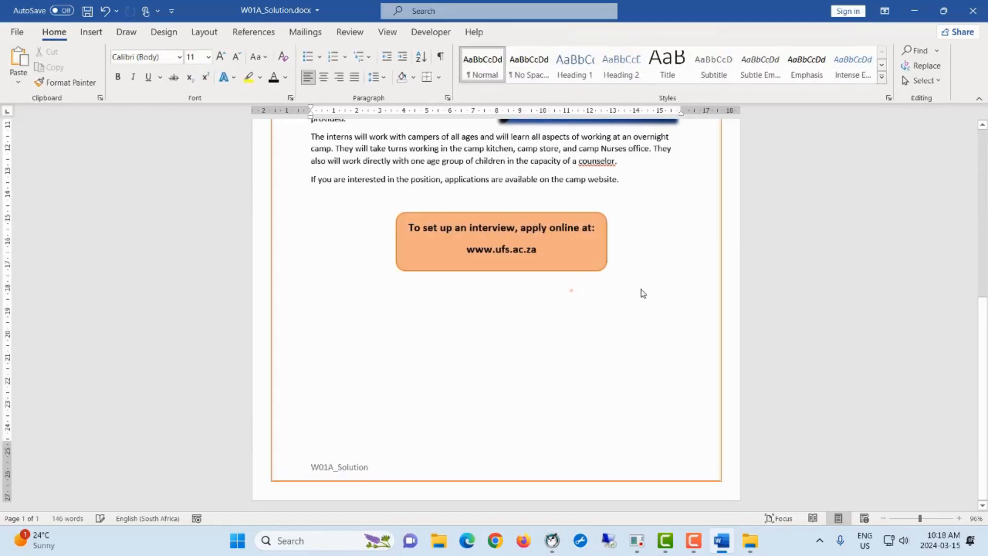
Step: Insert a blank page to check the footer text on the second page, and undo the insertion
{"action": "left_click", "coordinate": [88, 32]}
{"action": "left_click", "coordinate": [38, 65]}
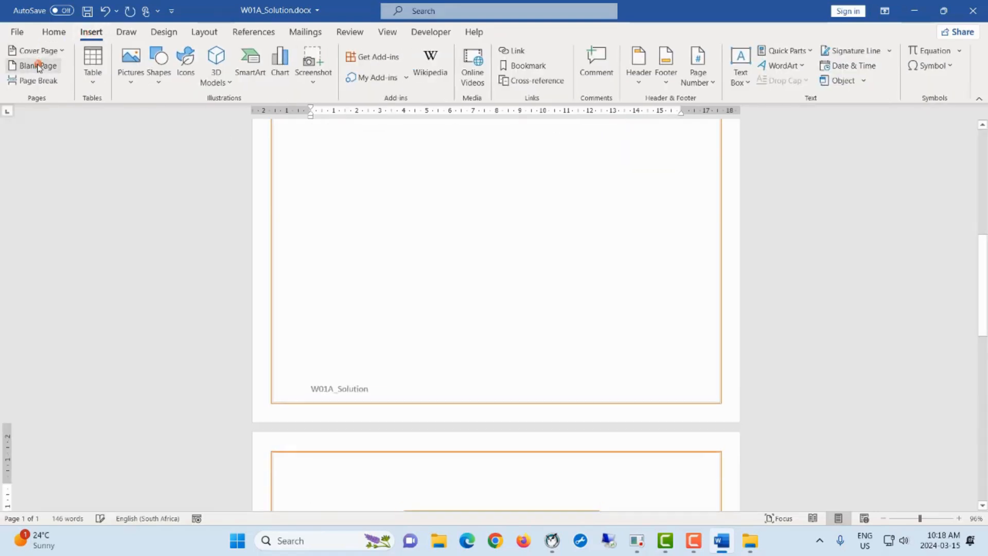
{"action": "left_click", "coordinate": [364, 365]}
{"action": "scroll", "coordinate": [371, 370], "scroll_direction": "down", "scroll_amount": 8}
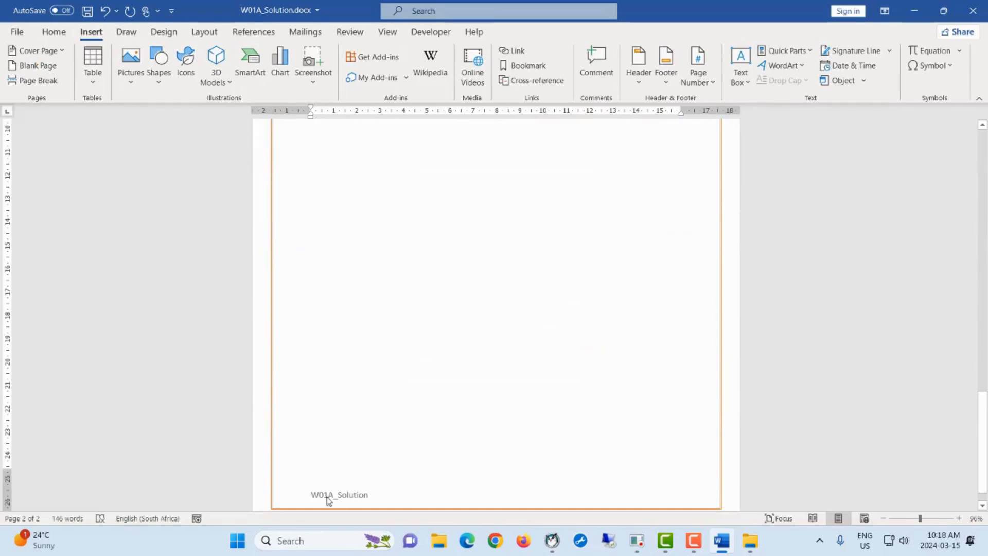
{"action": "left_click", "coordinate": [312, 495]}
{"action": "left_click_drag", "start_coordinate": [312, 495], "coordinate": [374, 503]}
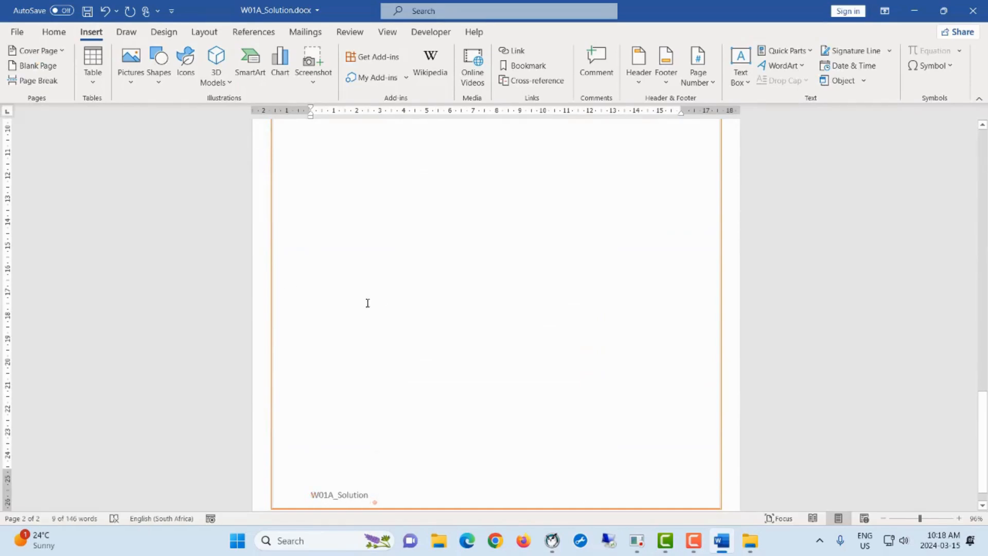
{"action": "left_click", "coordinate": [104, 10]}
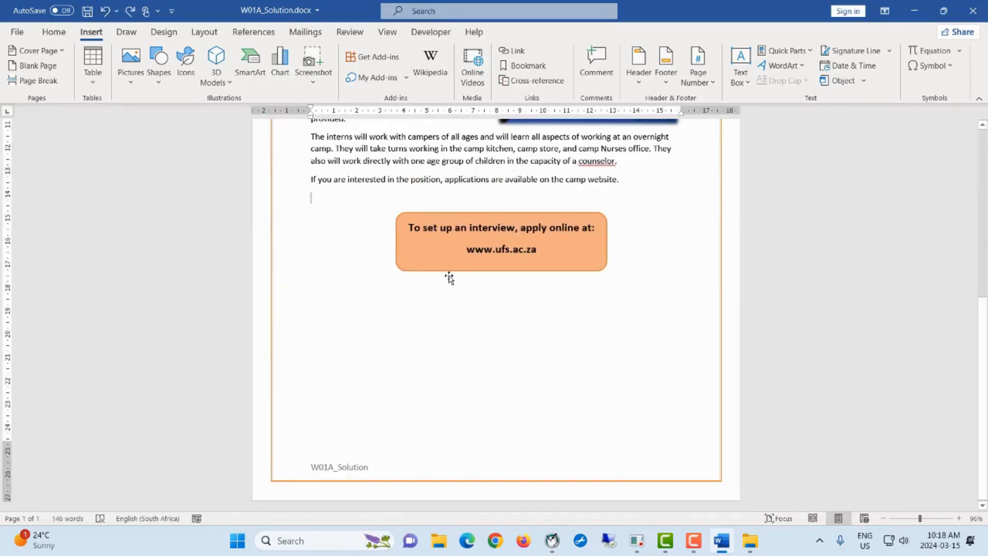
Step: Open the page header above the Internships Available heading to compare header and body areas, and return to the document body
{"action": "scroll", "coordinate": [448, 276], "scroll_direction": "up", "scroll_amount": 10}
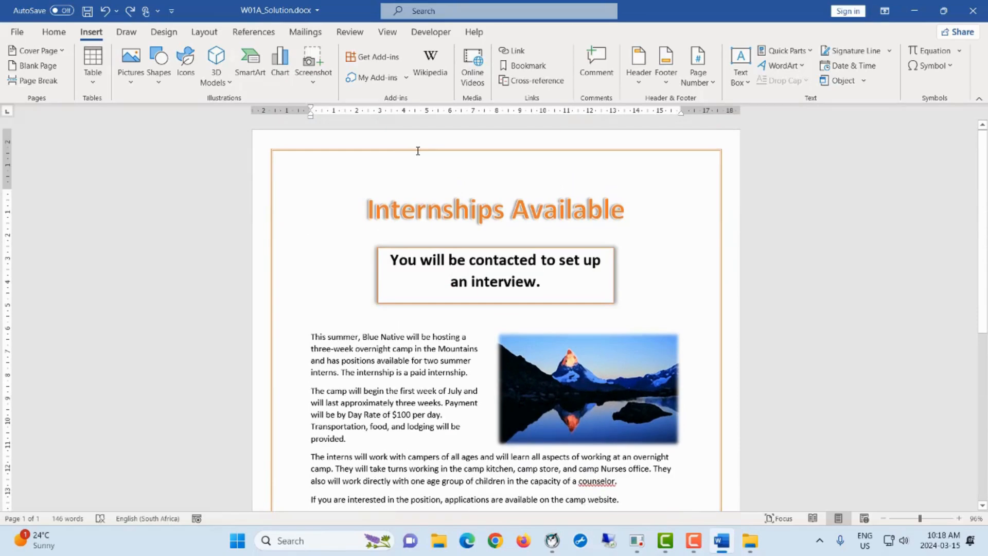
{"action": "left_click_drag", "start_coordinate": [360, 205], "coordinate": [657, 220]}
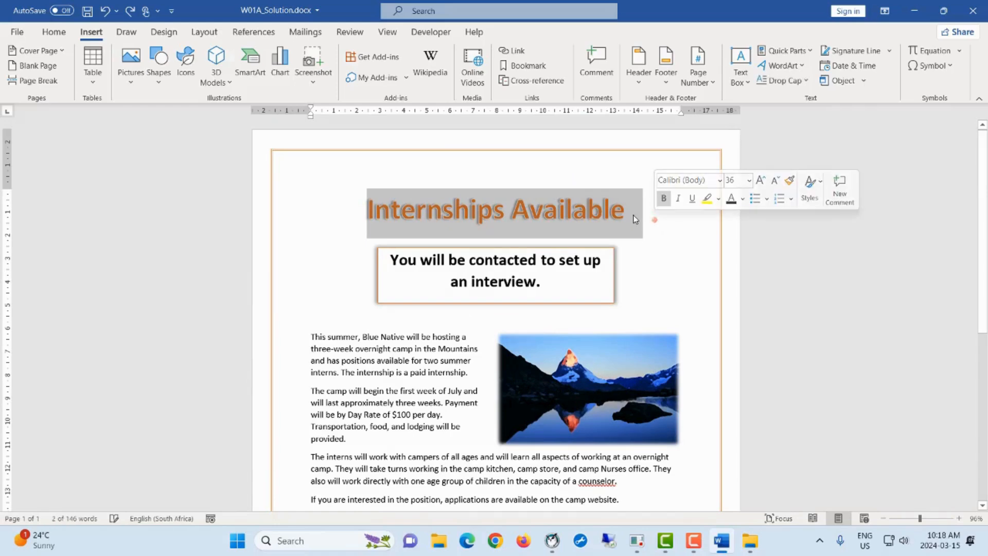
{"action": "double_click", "coordinate": [497, 135]}
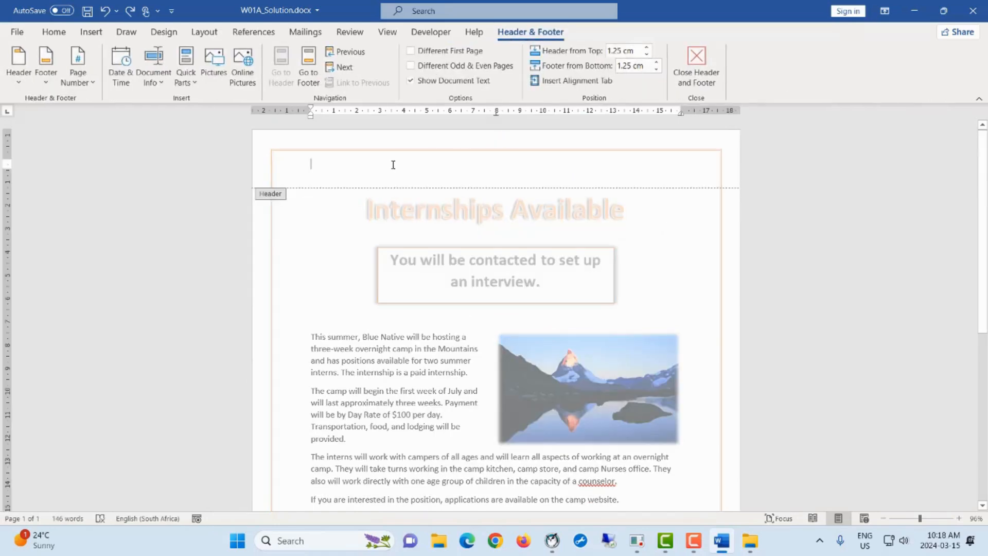
{"action": "left_click", "coordinate": [368, 228]}
{"action": "double_click", "coordinate": [332, 217]}
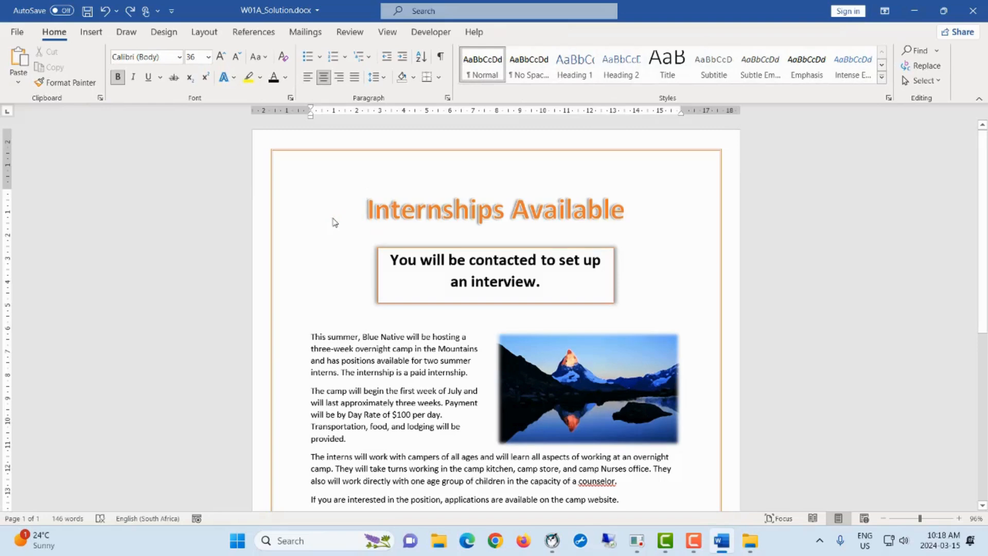
Step: Move the Internships Available heading from the document body into the page header, and return to the body
{"action": "left_click_drag", "start_coordinate": [366, 211], "coordinate": [643, 218]}
{"action": "key", "text": "ctrl+c"}
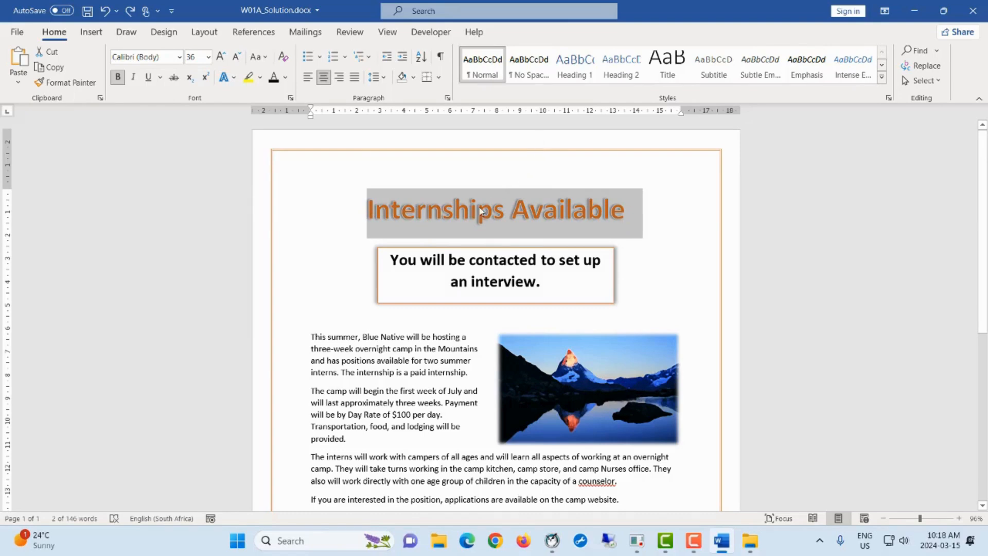
{"action": "key", "text": "Delete"}
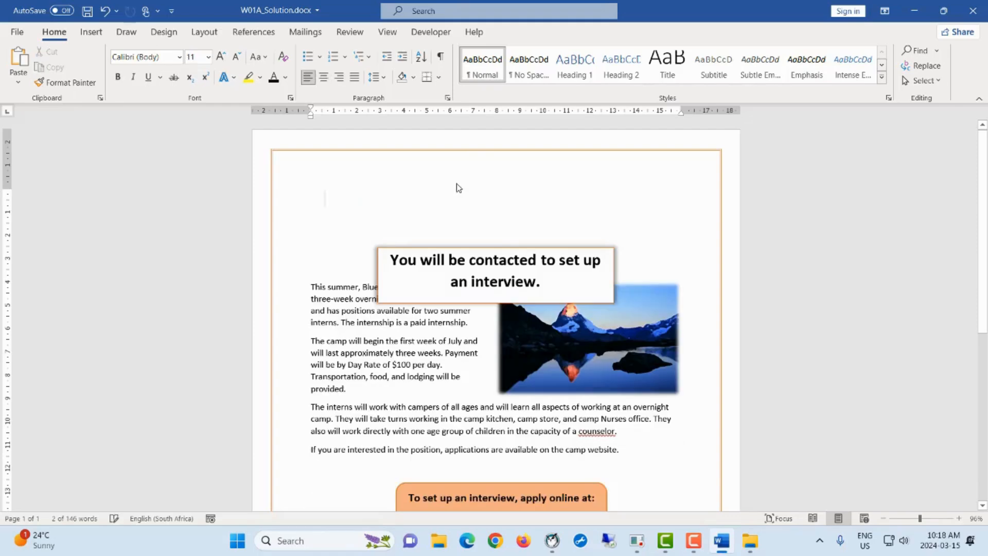
{"action": "double_click", "coordinate": [459, 143]}
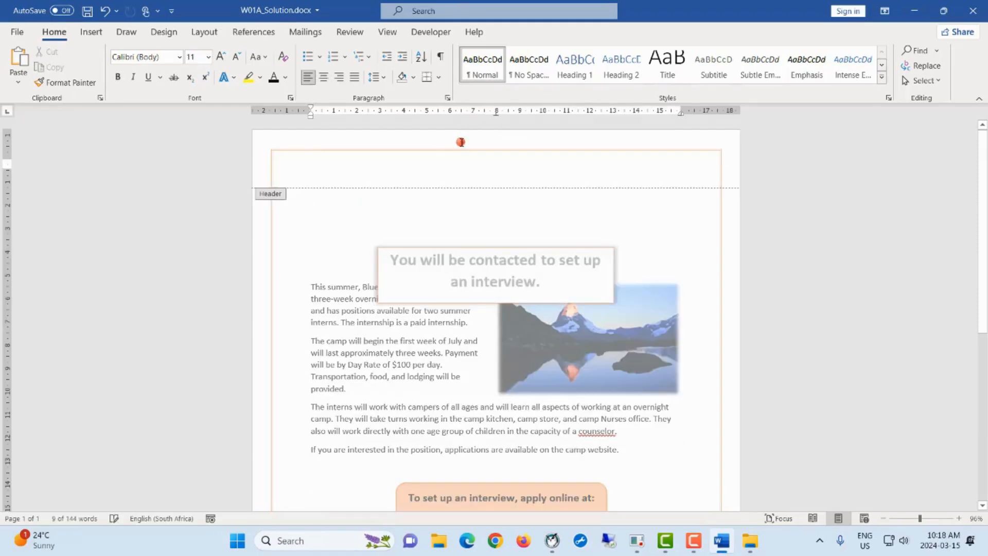
{"action": "key", "text": "ctrl+v"}
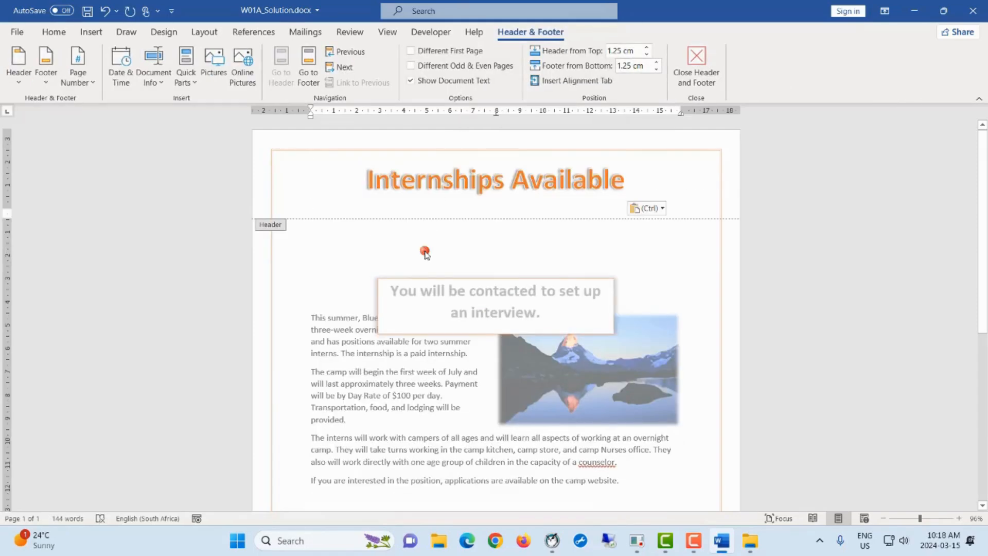
{"action": "double_click", "coordinate": [425, 254]}
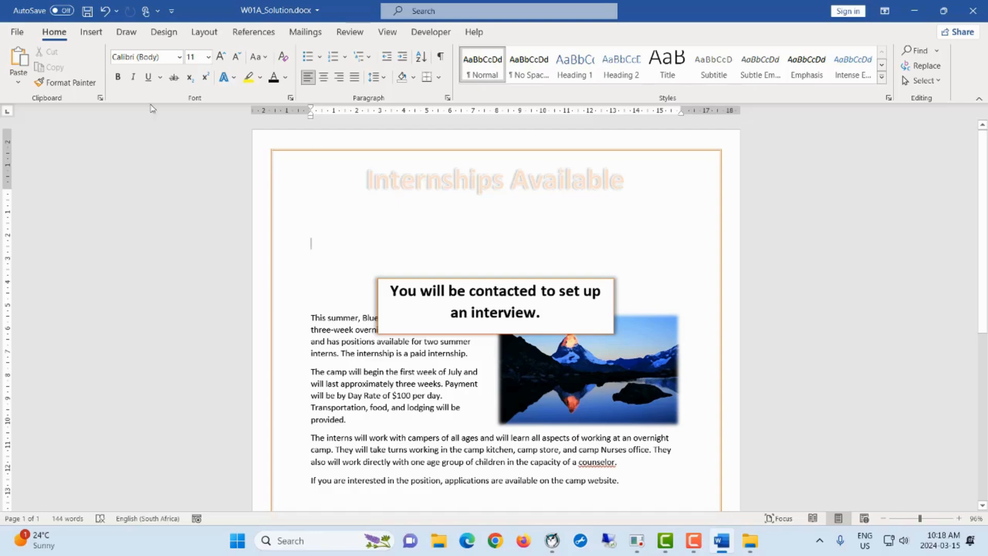
Step: Undo moving the Internships Available heading into the page header, and deselect the heading
{"action": "left_click", "coordinate": [106, 12]}
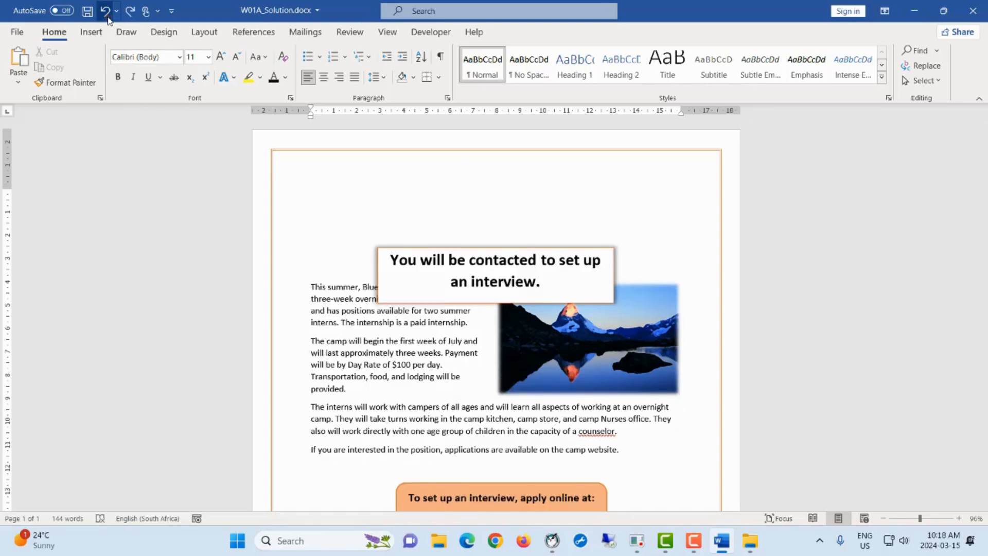
{"action": "left_click", "coordinate": [107, 12]}
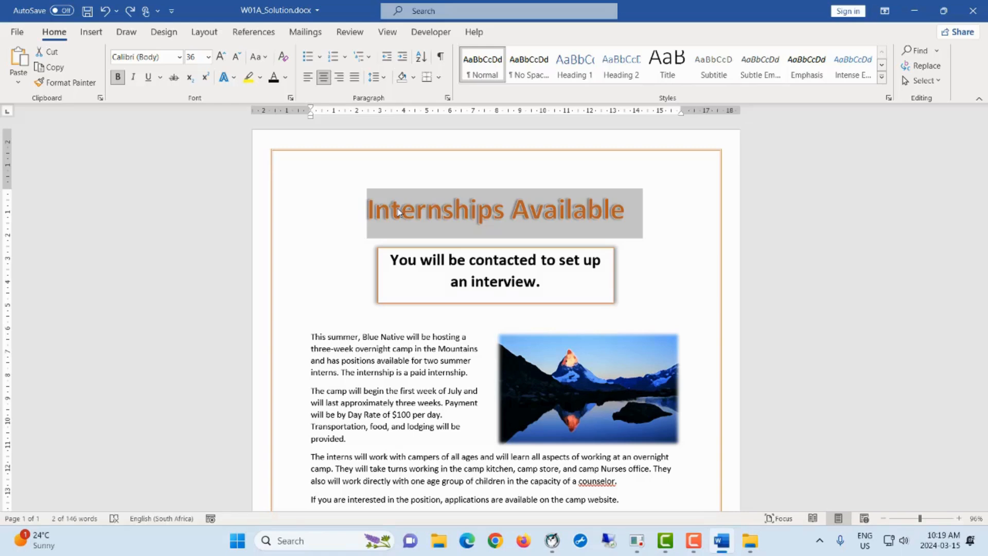
{"action": "left_click", "coordinate": [703, 238]}
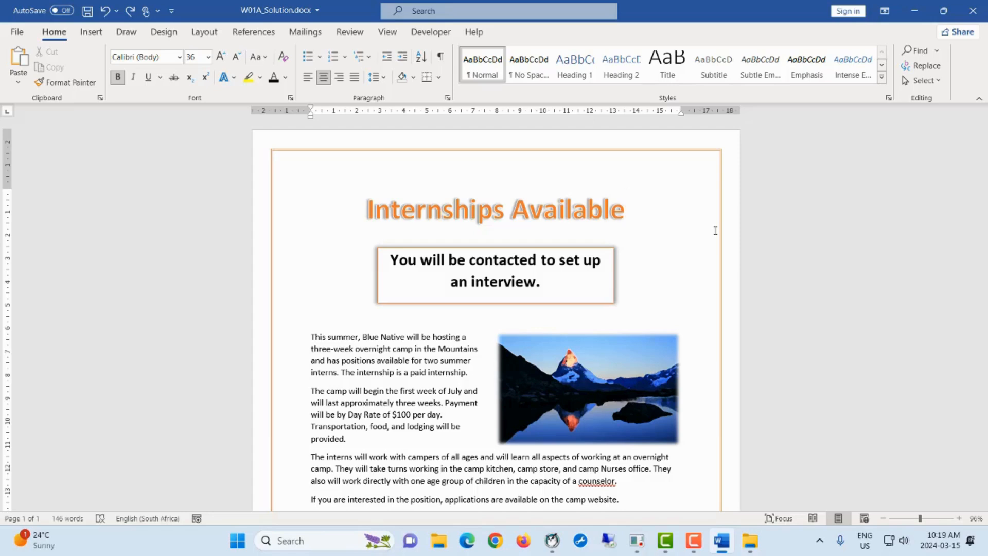
Step: Set the document's advanced properties to the title Internships, the subject CSIL1501 and the author's full name
{"action": "left_click", "coordinate": [18, 33]}
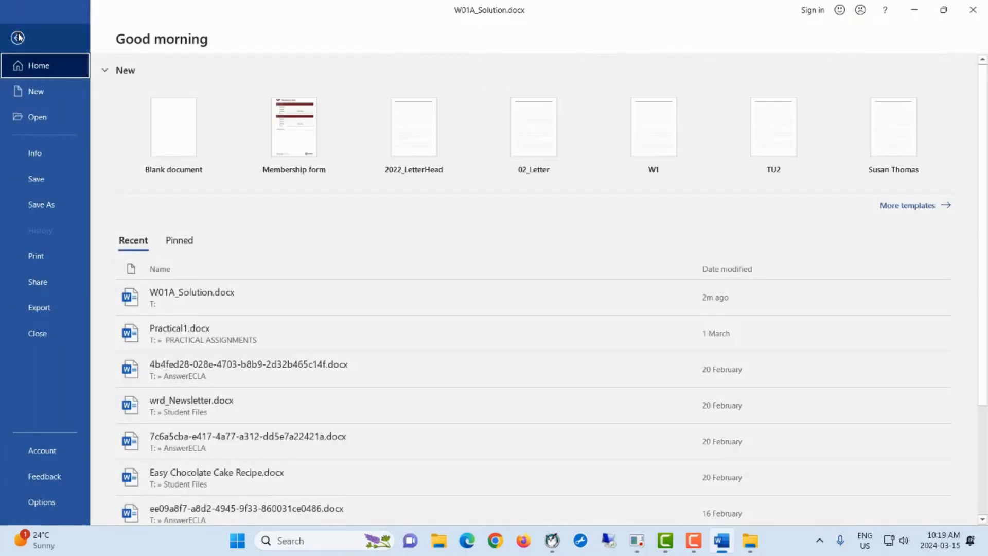
{"action": "left_click", "coordinate": [40, 155]}
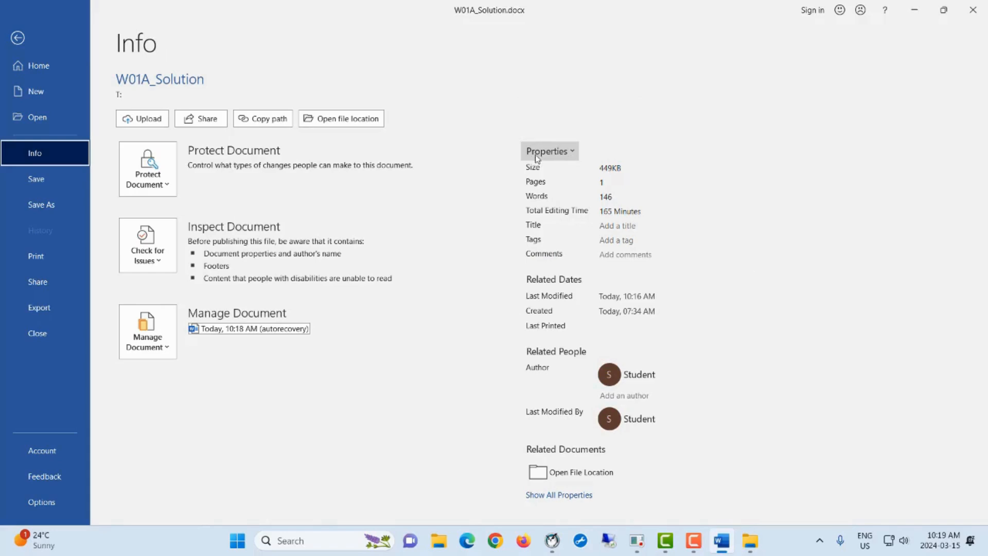
{"action": "left_click", "coordinate": [572, 151]}
{"action": "left_click", "coordinate": [575, 174]}
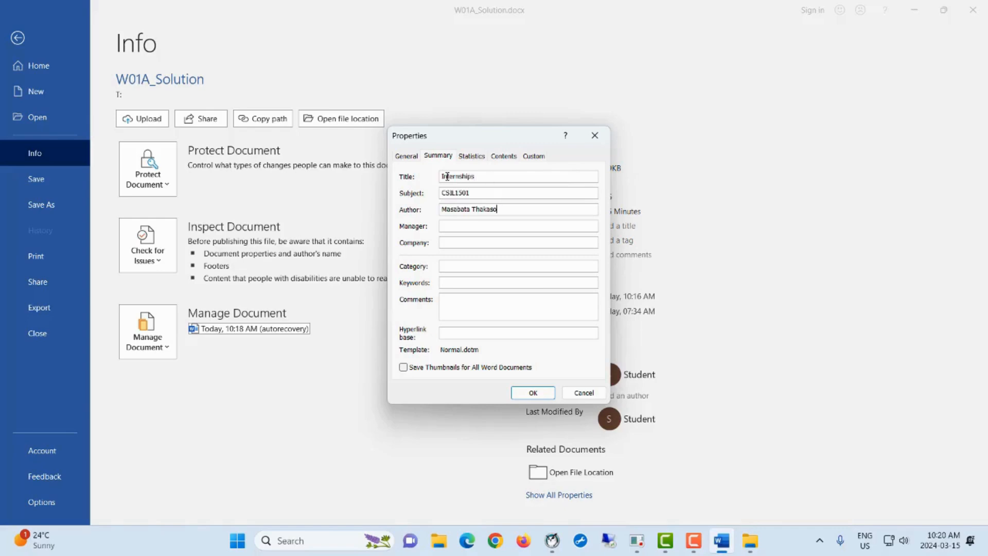
{"action": "left_click_drag", "start_coordinate": [443, 177], "coordinate": [479, 196]}
{"action": "left_click", "coordinate": [487, 179]}
{"action": "left_click", "coordinate": [493, 205]}
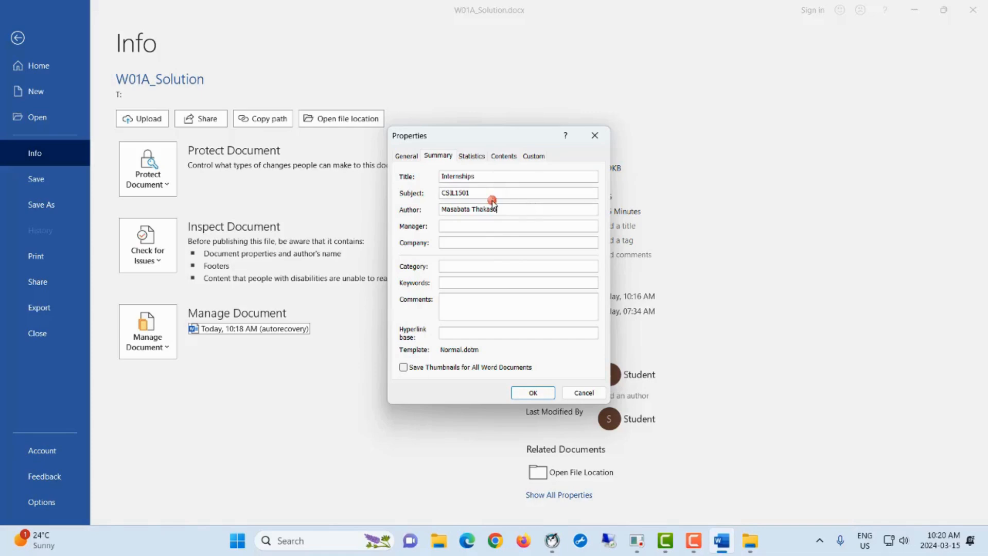
{"action": "left_click", "coordinate": [479, 176]}
{"action": "left_click", "coordinate": [533, 393]}
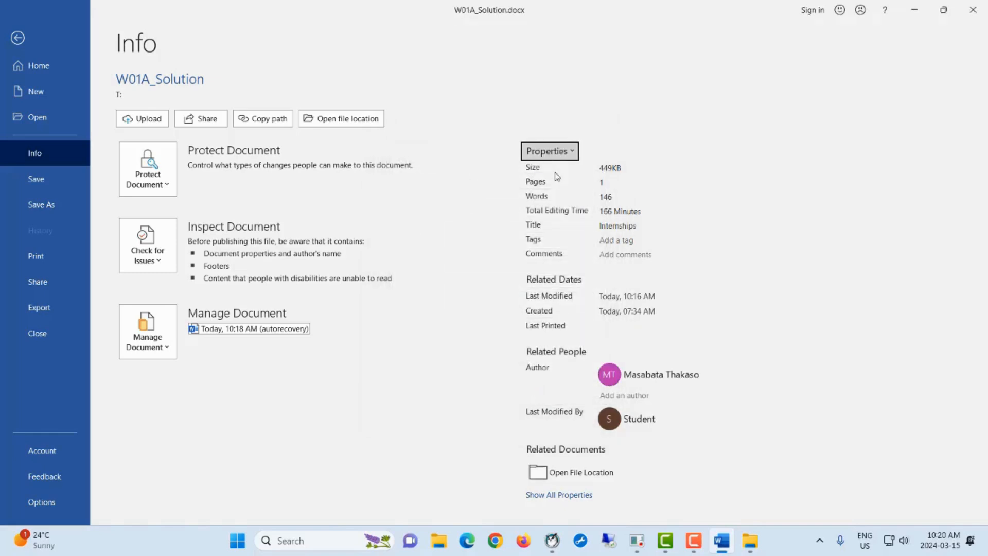
Step: Show all document properties to check the title, subject and author, and open the print page
{"action": "left_click", "coordinate": [612, 230]}
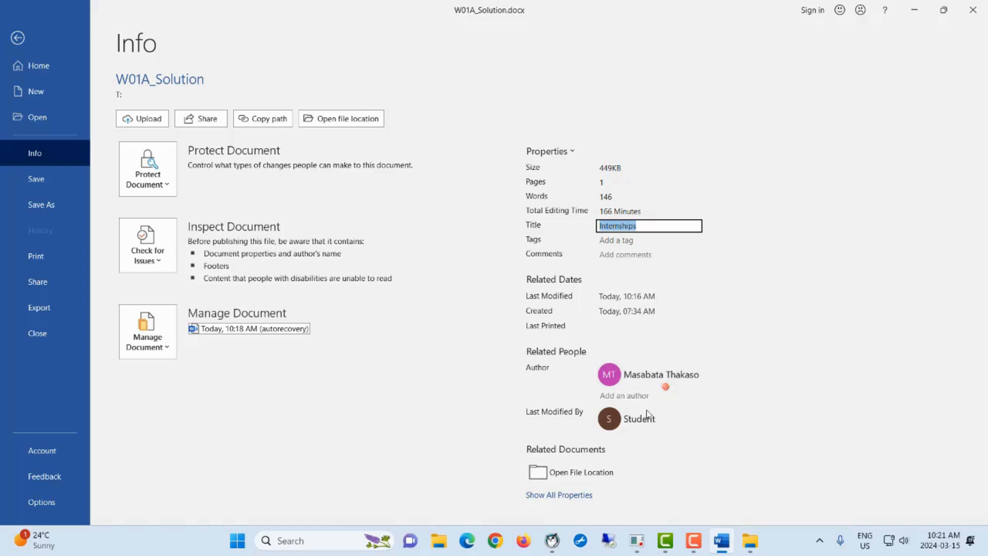
{"action": "left_click", "coordinate": [546, 496]}
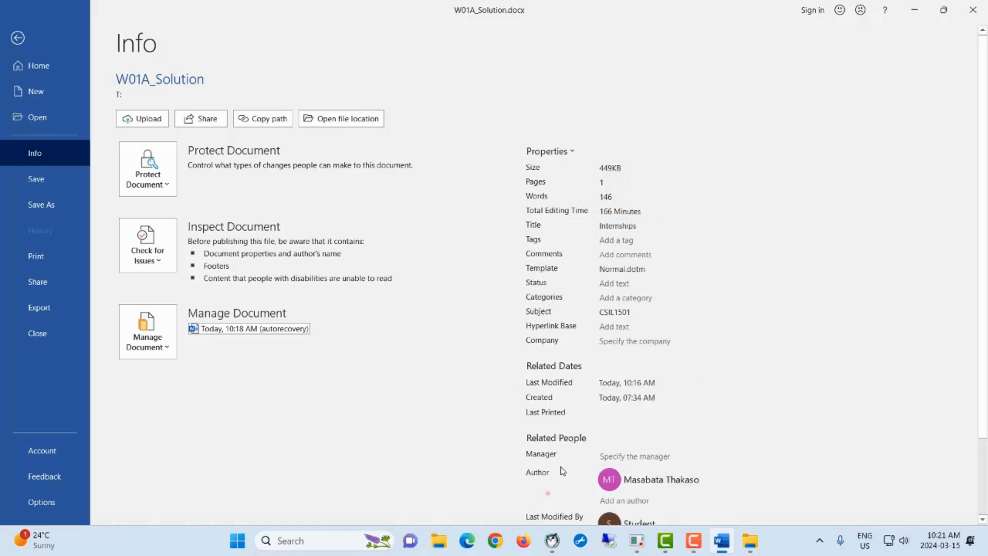
{"action": "scroll", "coordinate": [613, 417], "scroll_direction": "down", "scroll_amount": 3}
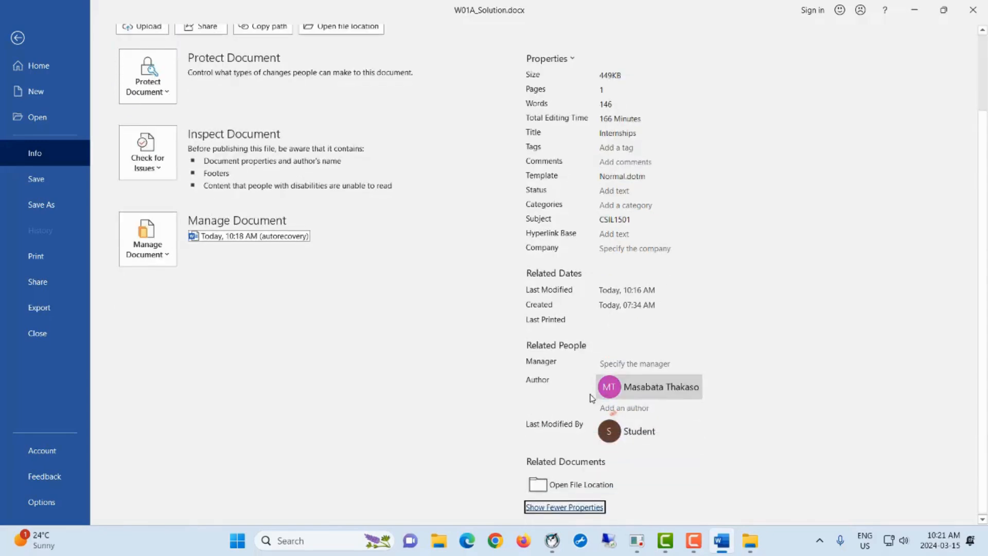
{"action": "left_click", "coordinate": [760, 289]}
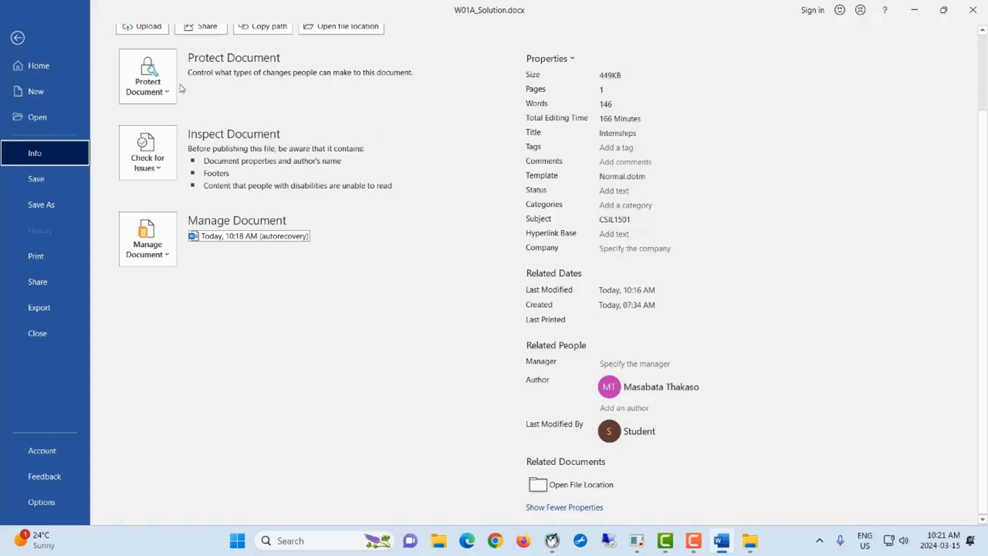
{"action": "left_click", "coordinate": [32, 263]}
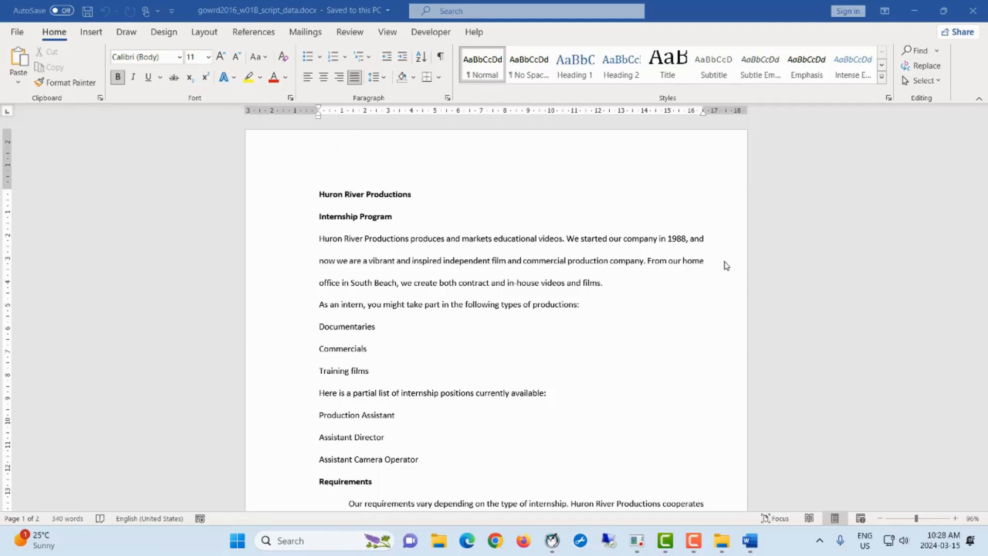
Step: Look through the Huron River Productions internship document from its title to the Upcoming Internships heading
{"action": "left_click", "coordinate": [282, 303]}
{"action": "scroll", "coordinate": [288, 391], "scroll_direction": "down", "scroll_amount": 5}
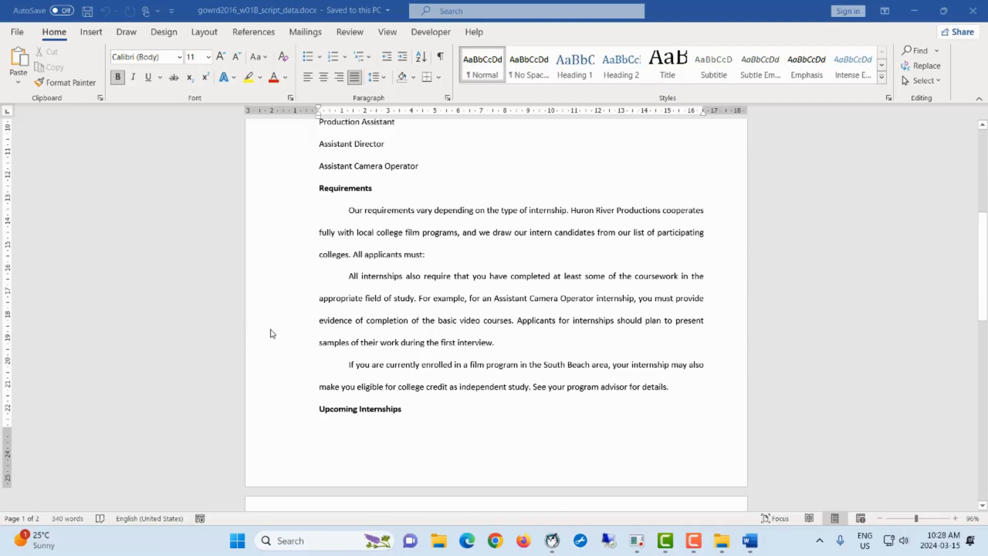
{"action": "scroll", "coordinate": [721, 354], "scroll_direction": "up", "scroll_amount": 2}
{"action": "left_click", "coordinate": [721, 353]}
{"action": "scroll", "coordinate": [723, 351], "scroll_direction": "up", "scroll_amount": 3}
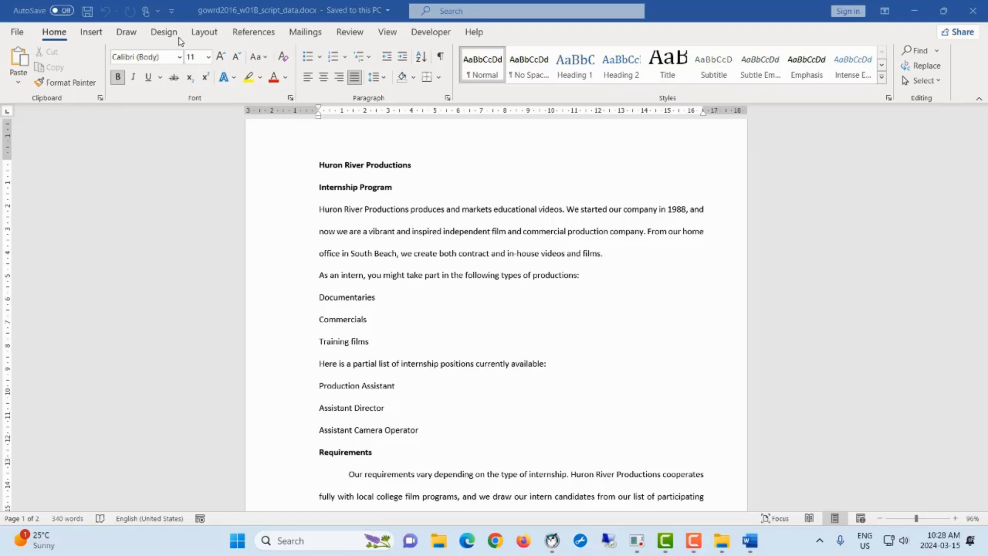
Step: Set all four page margins of the Huron River Productions document to 1 cm using custom margins
{"action": "left_click", "coordinate": [202, 32]}
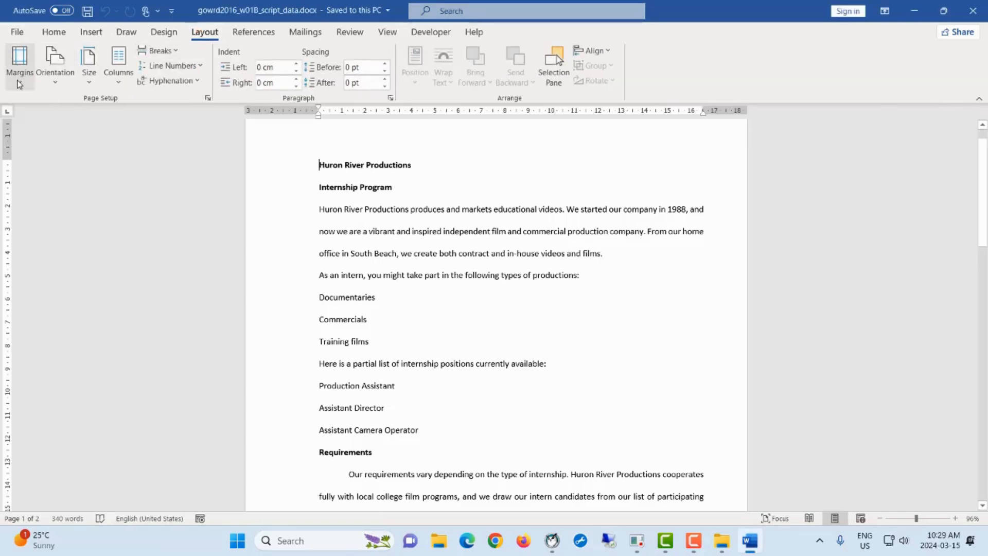
{"action": "left_click", "coordinate": [19, 82]}
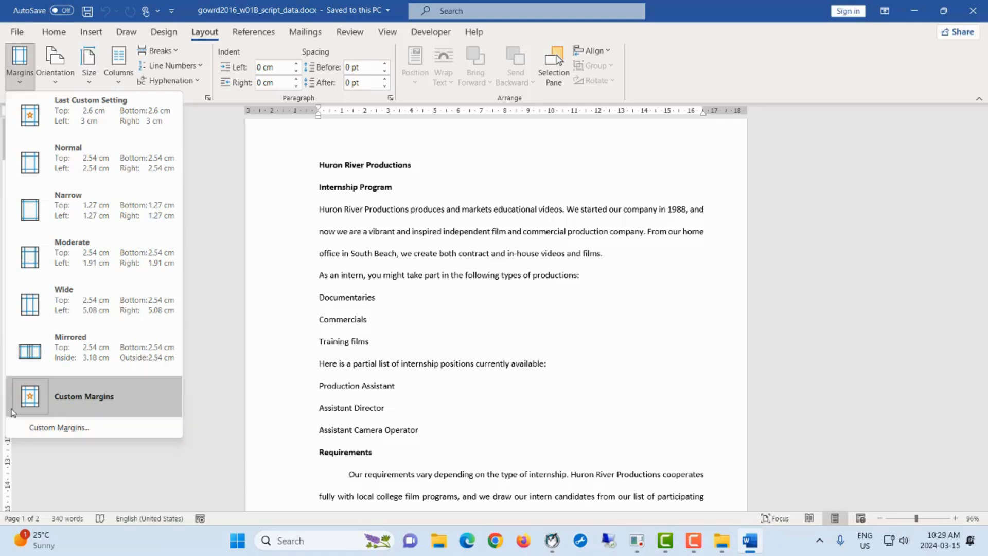
{"action": "left_click", "coordinate": [45, 429]}
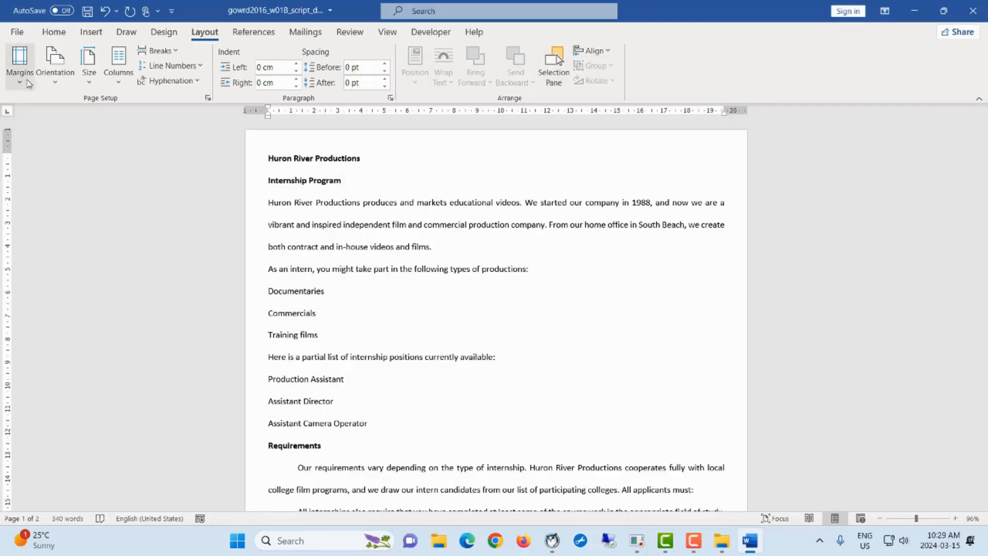
Step: Set the whole document's margins to 2.5 cm at top and bottom and 2 cm at left and right
{"action": "left_click", "coordinate": [19, 60]}
{"action": "left_click", "coordinate": [87, 386]}
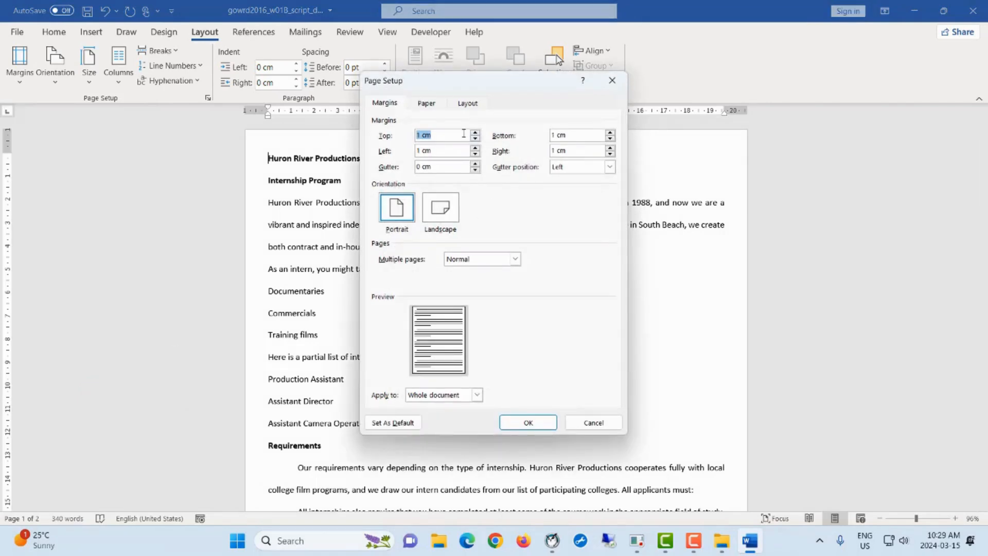
{"action": "type", "text": "2.5"}
{"action": "key", "text": "Tab"}
{"action": "type", "text": "2.5"}
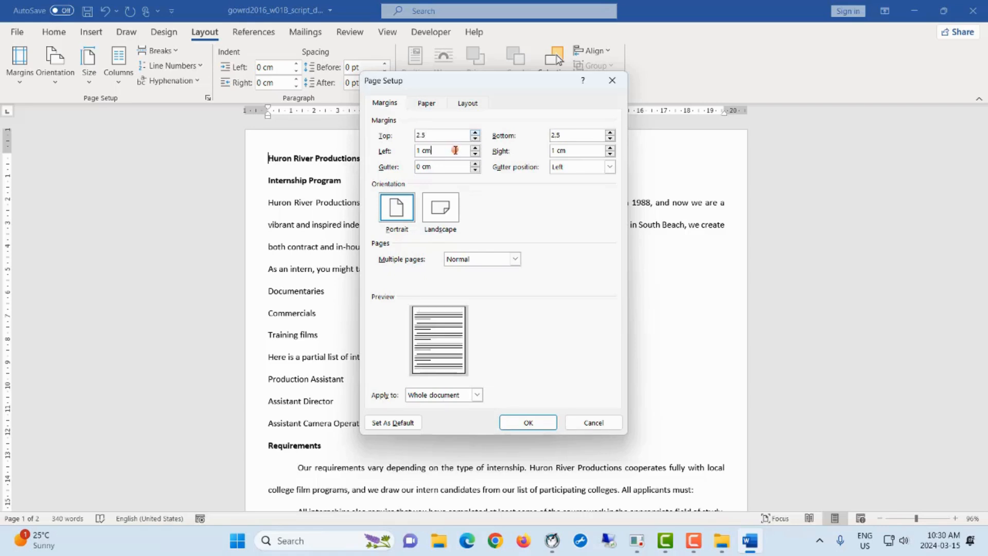
{"action": "left_click_drag", "start_coordinate": [447, 150], "coordinate": [416, 152]}
{"action": "type", "text": "2"}
{"action": "key", "text": "Tab"}
{"action": "type", "text": "2"}
{"action": "left_click", "coordinate": [527, 421]}
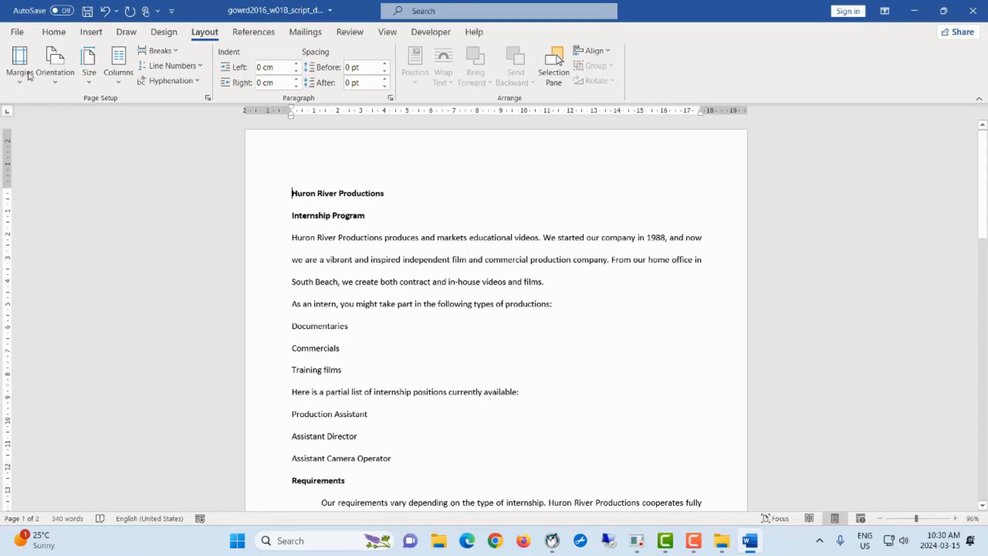
Step: Save a copy of the Huron River Productions document on the T: drive as W01B_Solution
{"action": "left_click", "coordinate": [17, 32]}
{"action": "left_click", "coordinate": [52, 206]}
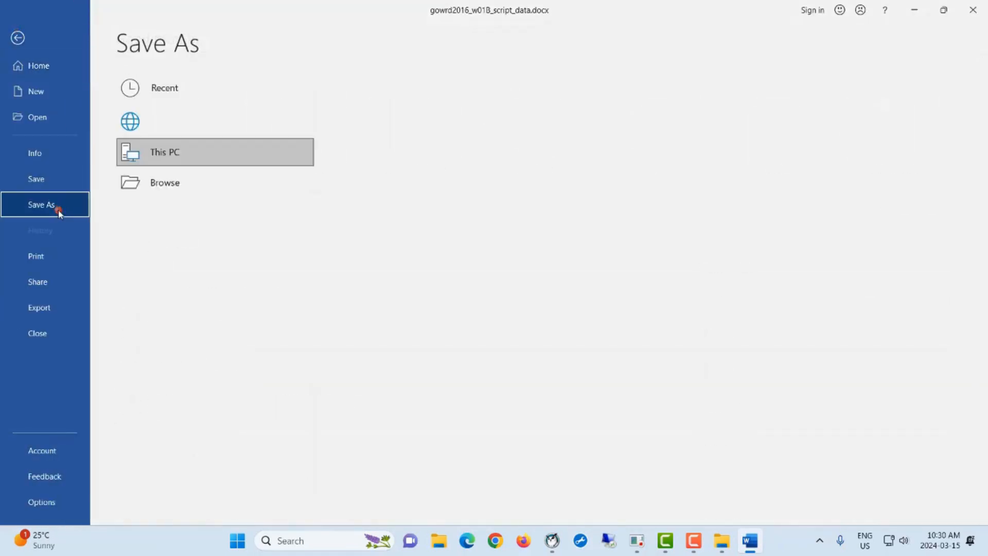
{"action": "left_click", "coordinate": [178, 220]}
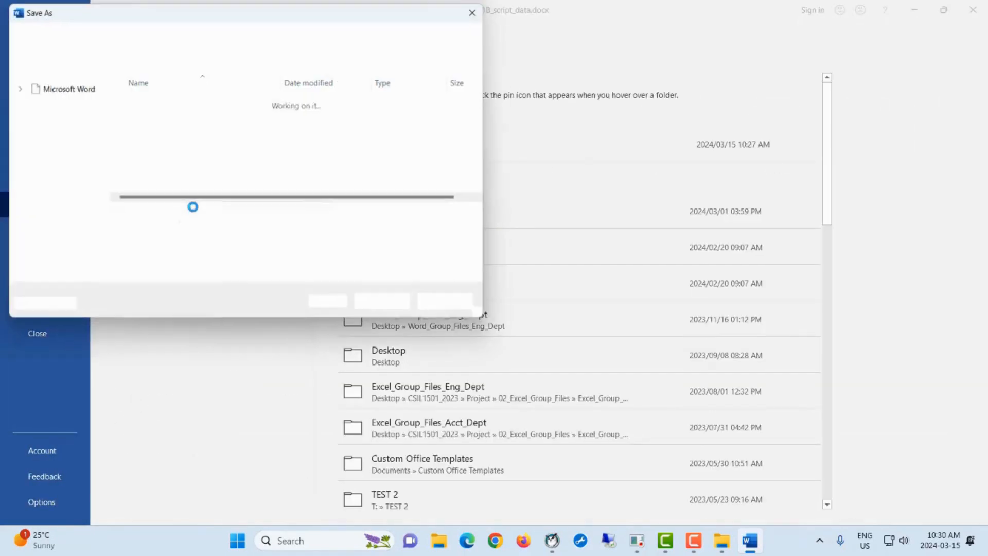
{"action": "left_click", "coordinate": [62, 167]}
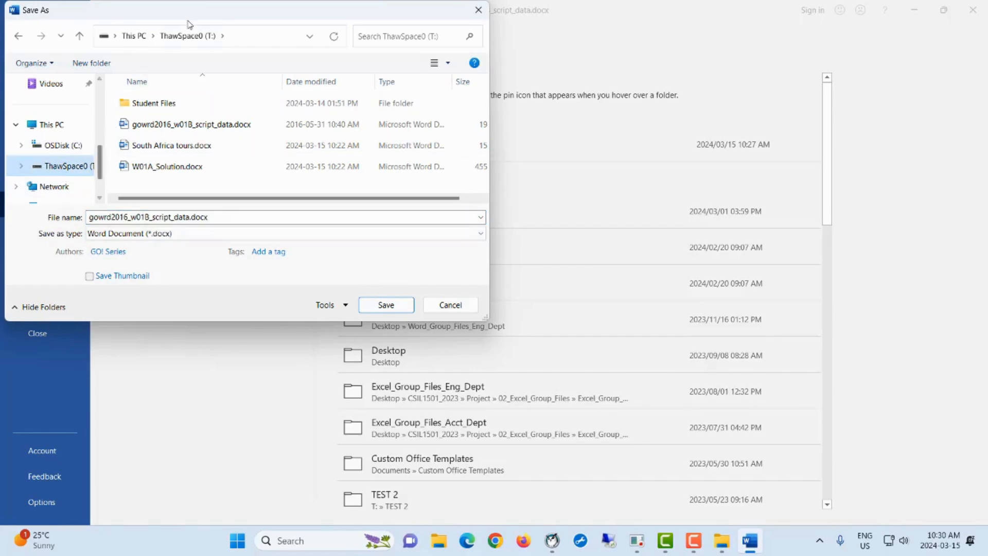
{"action": "left_click", "coordinate": [159, 218]}
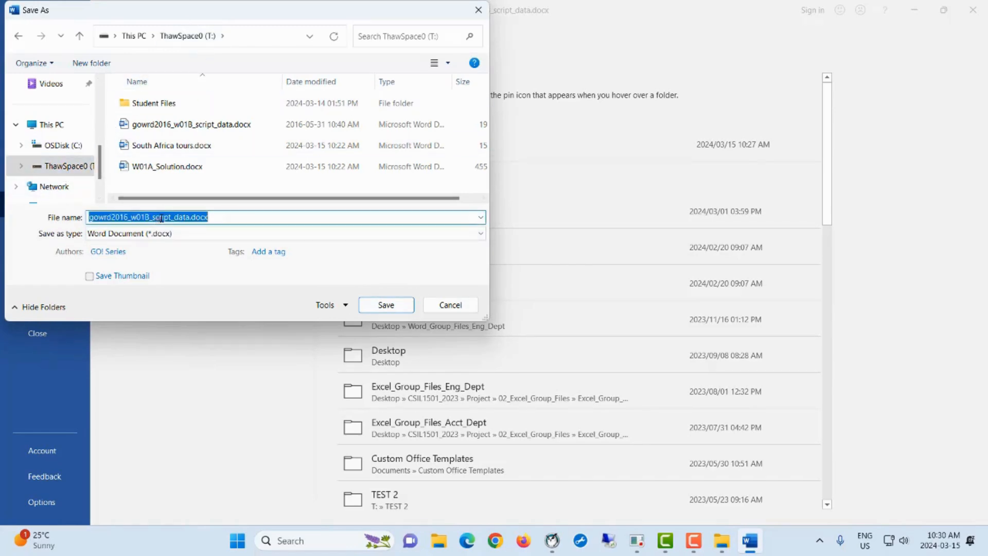
{"action": "type", "text": "W"}
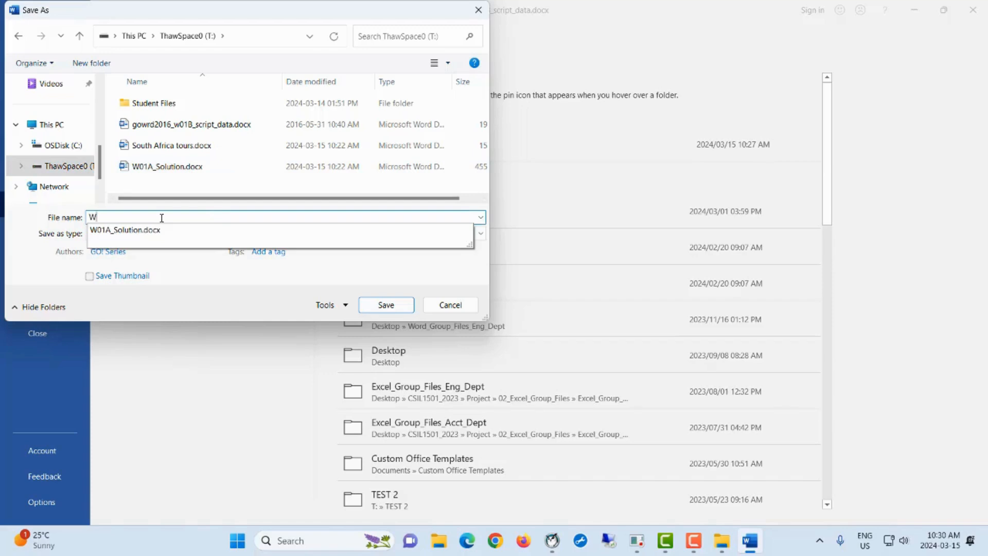
{"action": "type", "text": "01B_Sol"}
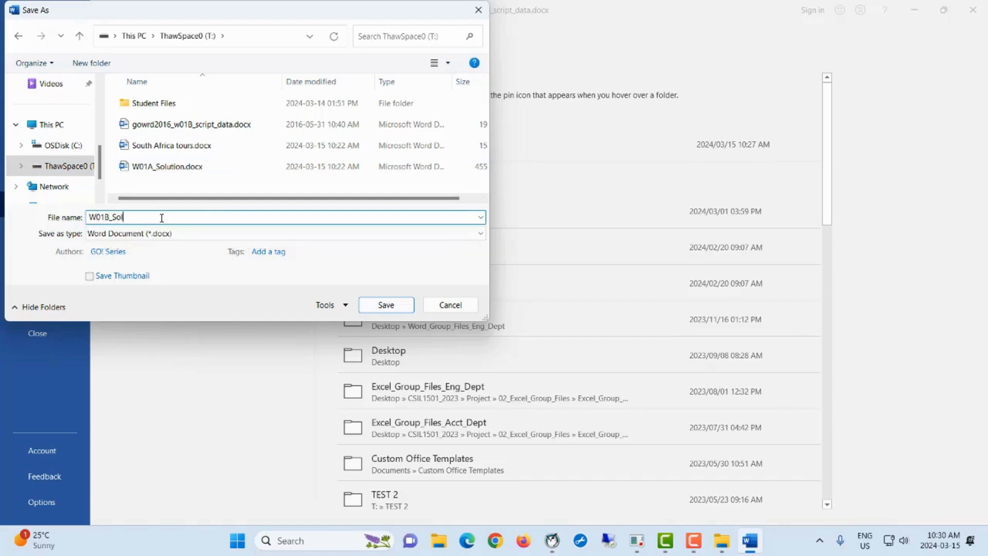
{"action": "type", "text": "ution"}
{"action": "left_click", "coordinate": [369, 304]}
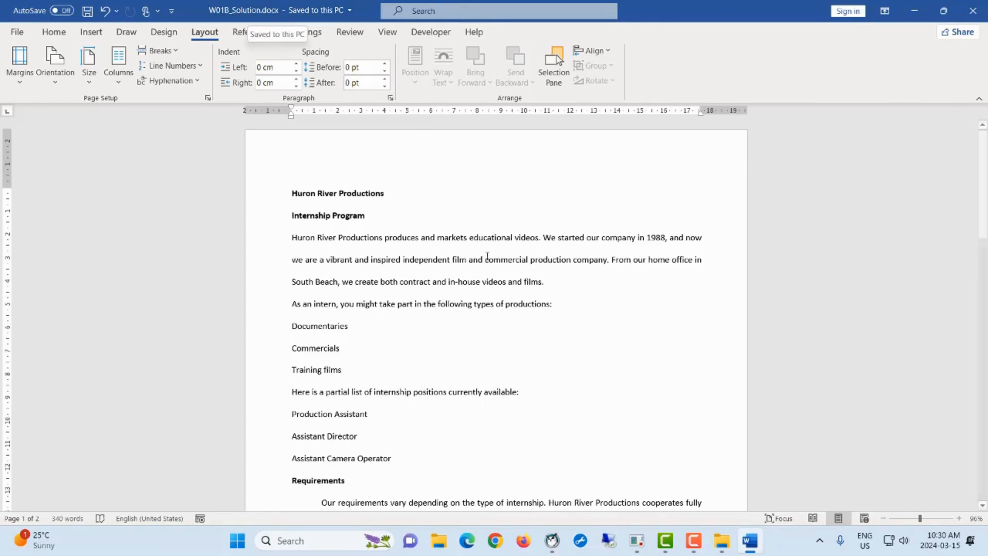
Step: Add the text W01B_Solution to the page footer and return to the document body
{"action": "scroll", "coordinate": [484, 263], "scroll_direction": "down", "scroll_amount": 5}
{"action": "left_click", "coordinate": [445, 453]}
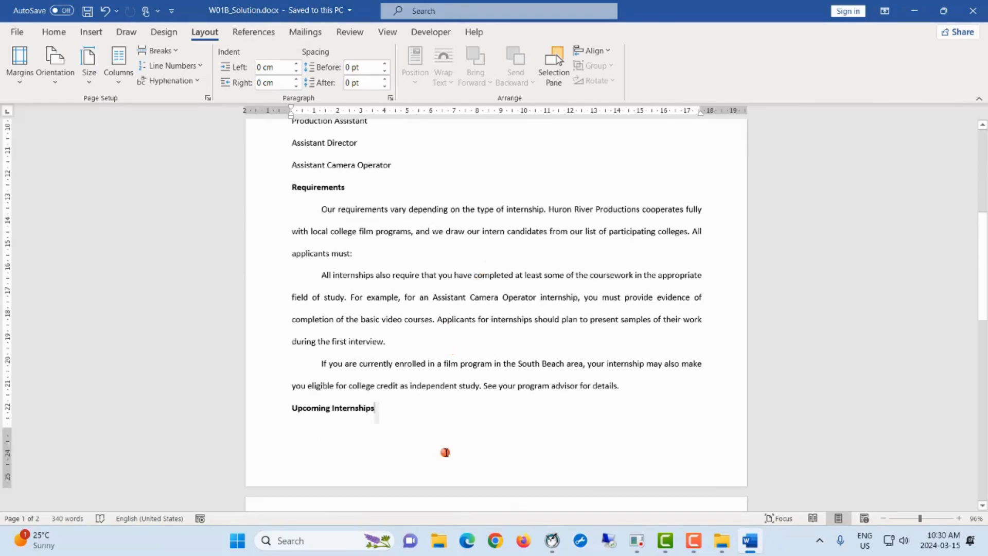
{"action": "double_click", "coordinate": [410, 469]}
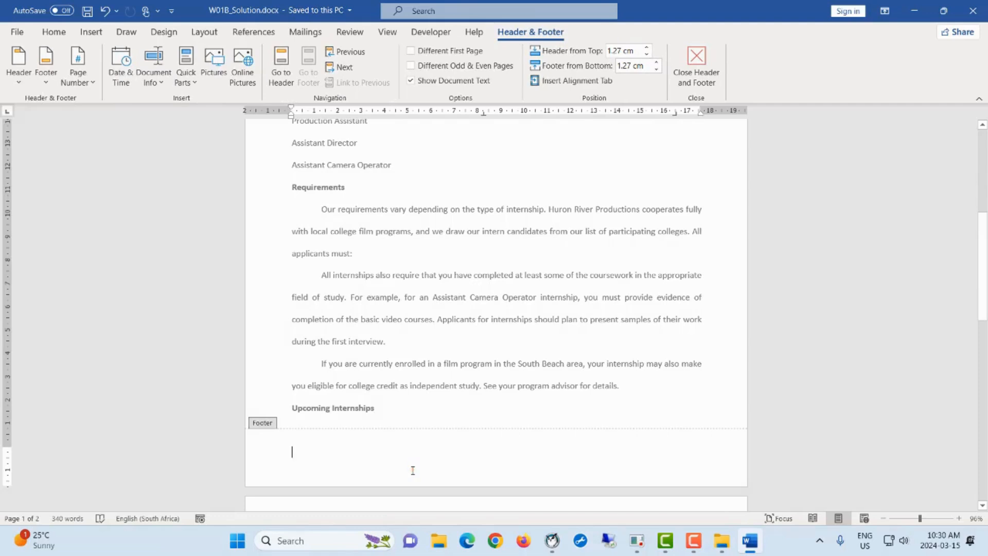
{"action": "type", "text": "W"}
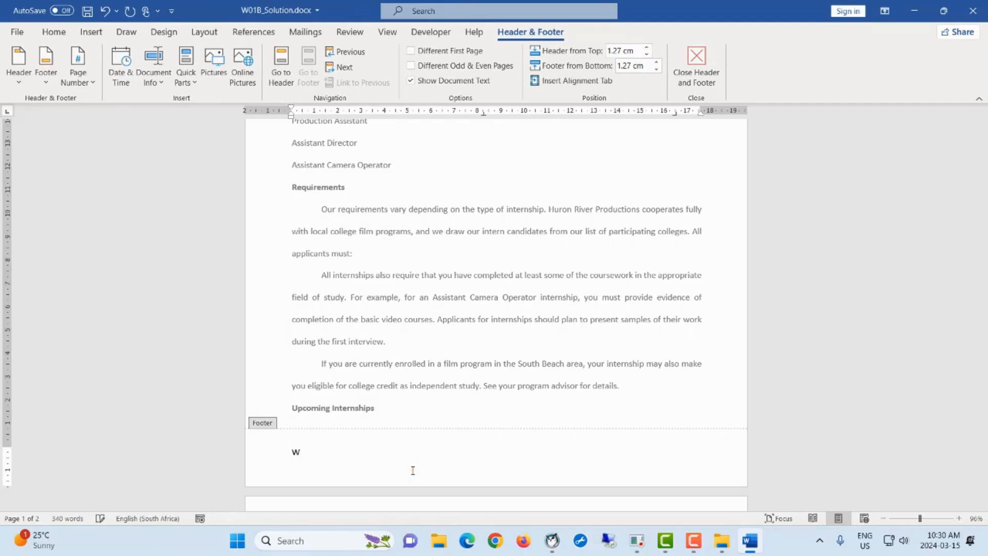
{"action": "type", "text": "01B_Solution"}
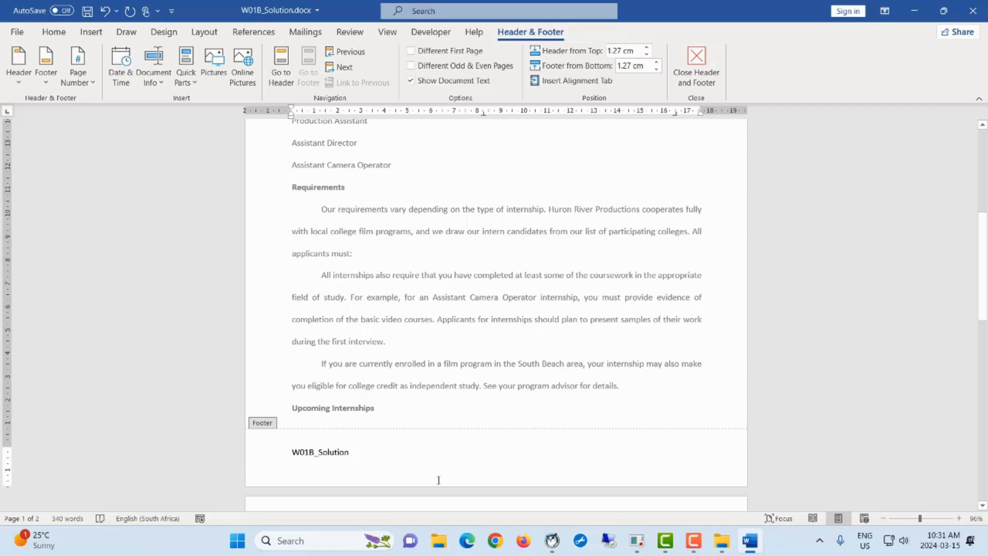
{"action": "double_click", "coordinate": [475, 394]}
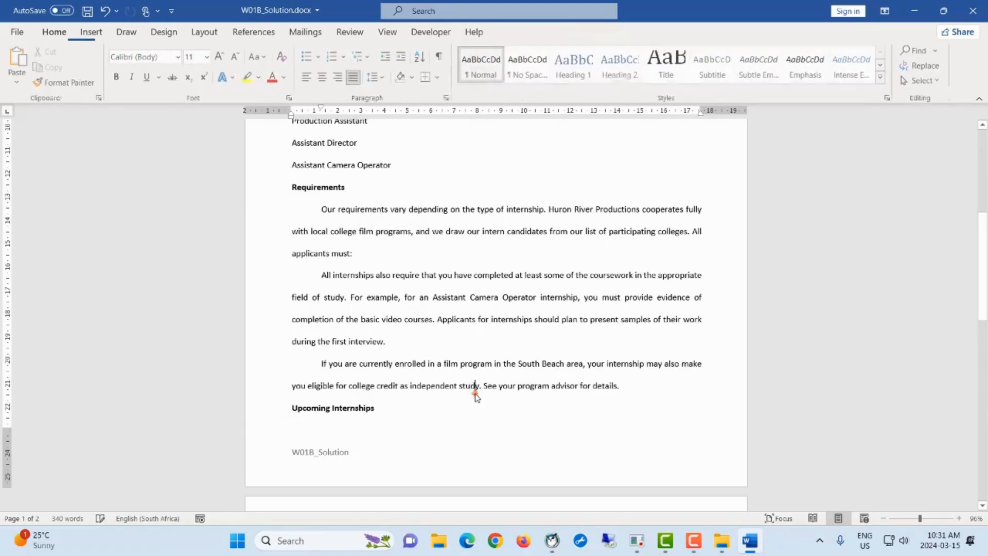
{"action": "left_click", "coordinate": [296, 407]}
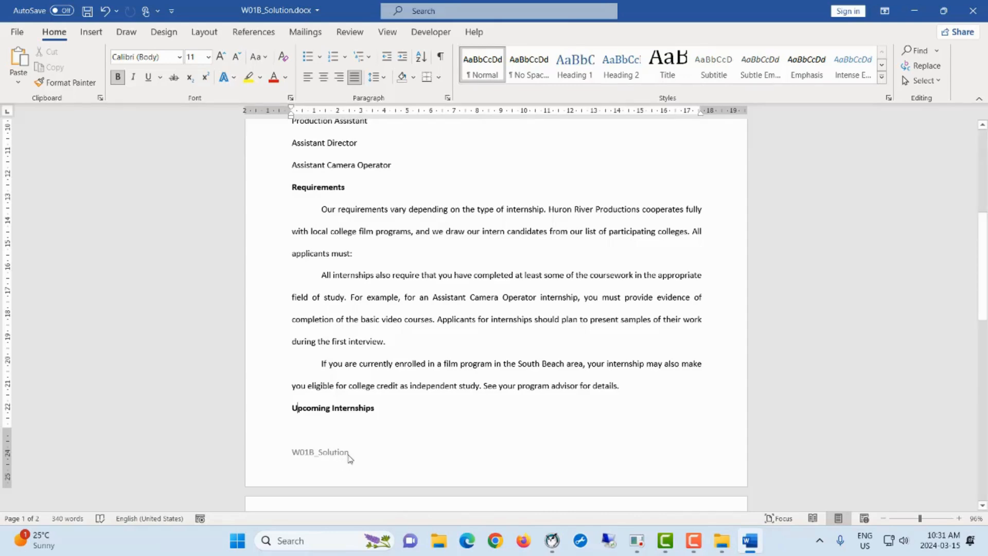
{"action": "scroll", "coordinate": [383, 369], "scroll_direction": "up", "scroll_amount": 5}
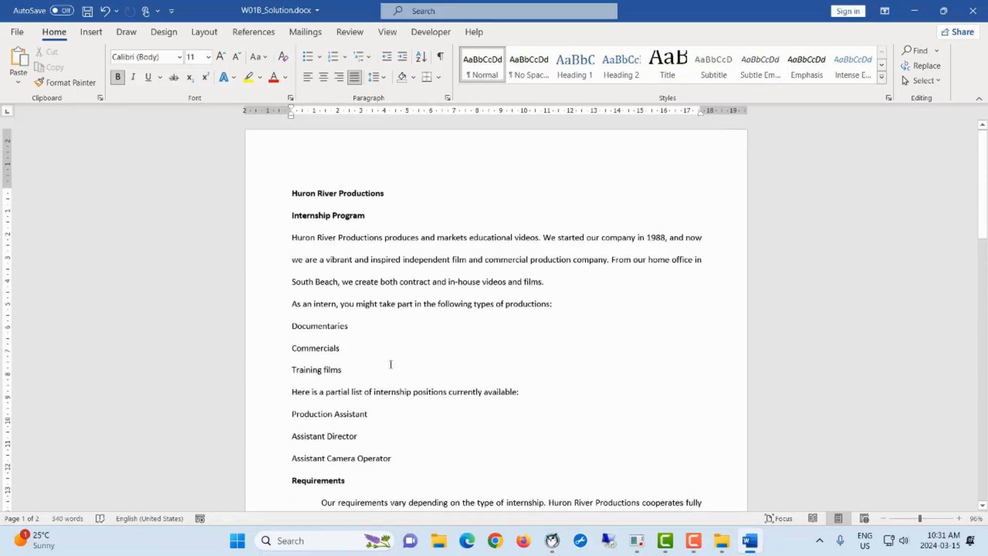
{"action": "scroll", "coordinate": [390, 365], "scroll_direction": "down", "scroll_amount": 2}
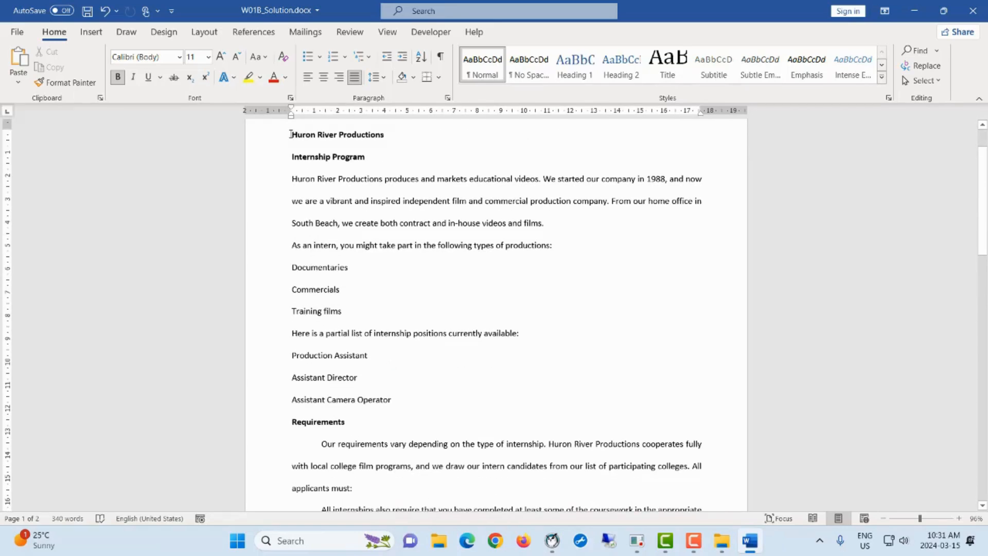
{"action": "left_click_drag", "start_coordinate": [291, 134], "coordinate": [375, 510]}
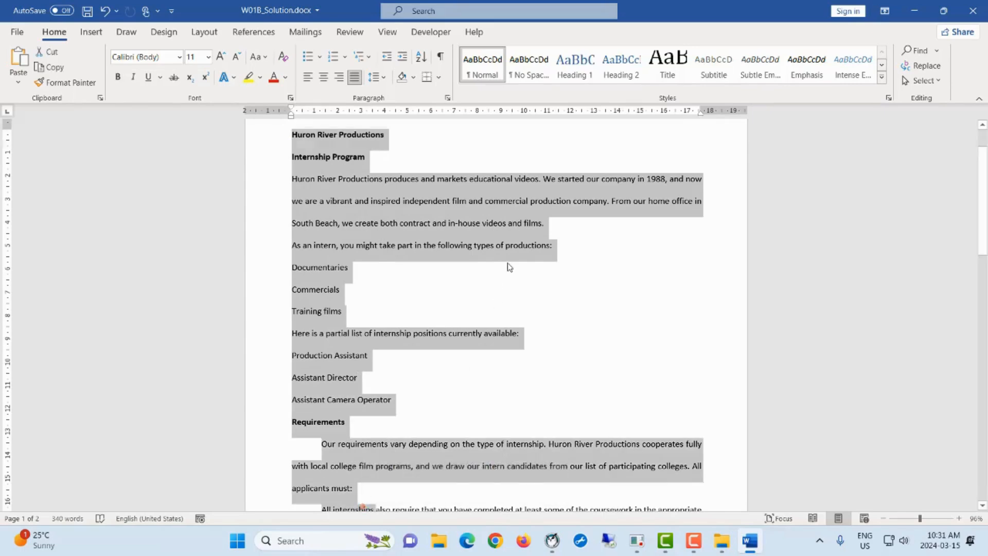
{"action": "scroll", "coordinate": [505, 272], "scroll_direction": "down", "scroll_amount": 3}
{"action": "scroll", "coordinate": [465, 181], "scroll_direction": "up", "scroll_amount": 4}
{"action": "left_click", "coordinate": [453, 160]}
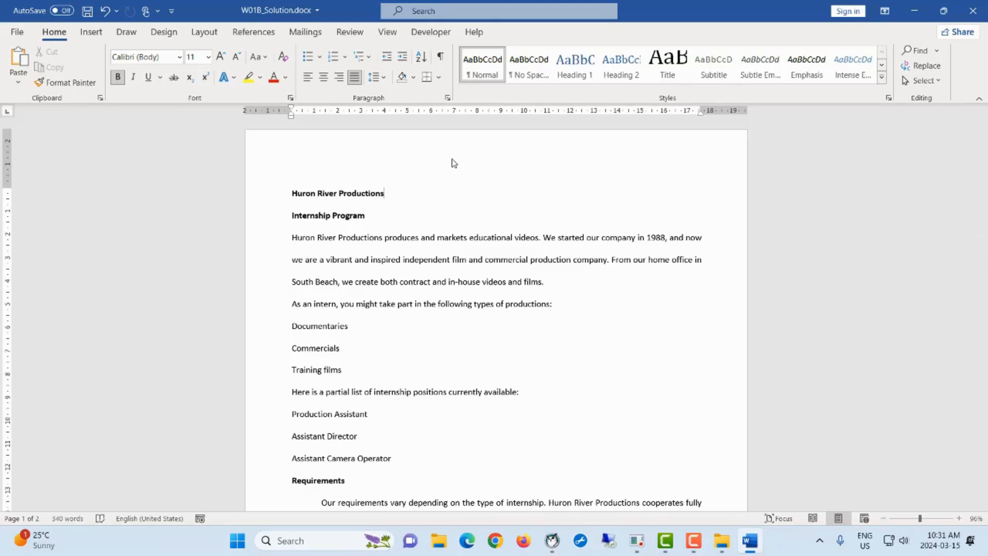
Step: Left-align all the text in the document
{"action": "key", "text": "ctrl+a"}
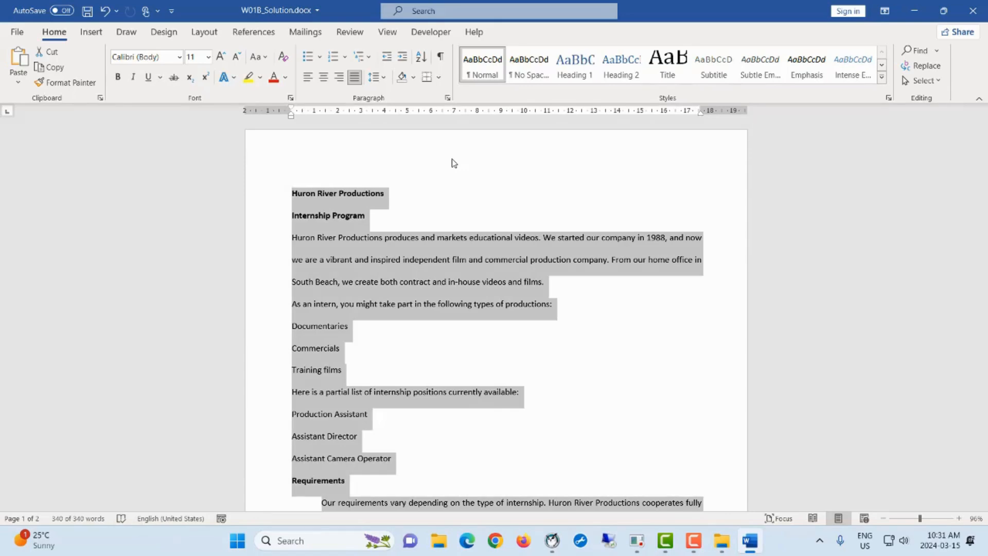
{"action": "key", "text": "alt+n"}
{"action": "scroll", "coordinate": [505, 360], "scroll_direction": "down", "scroll_amount": 15}
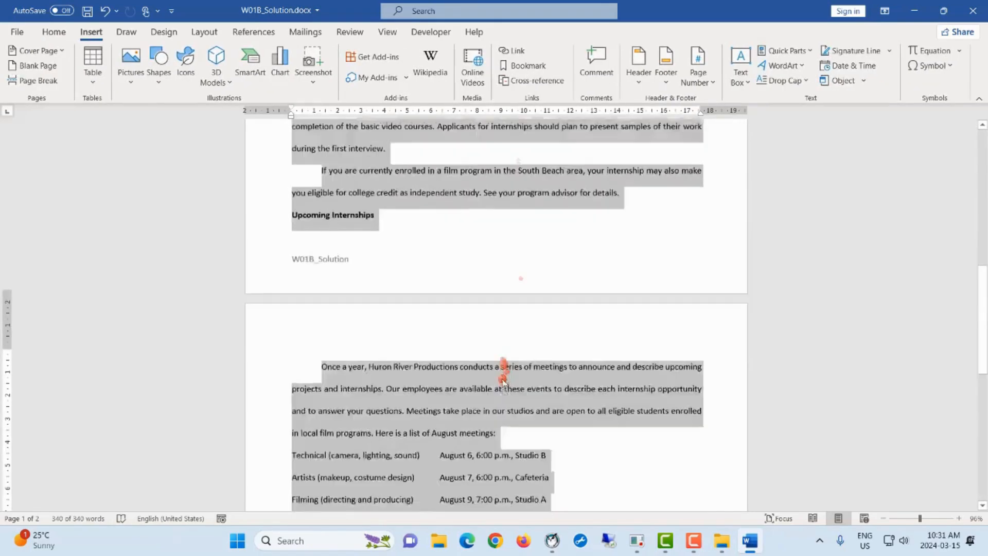
{"action": "scroll", "coordinate": [503, 381], "scroll_direction": "up", "scroll_amount": 15}
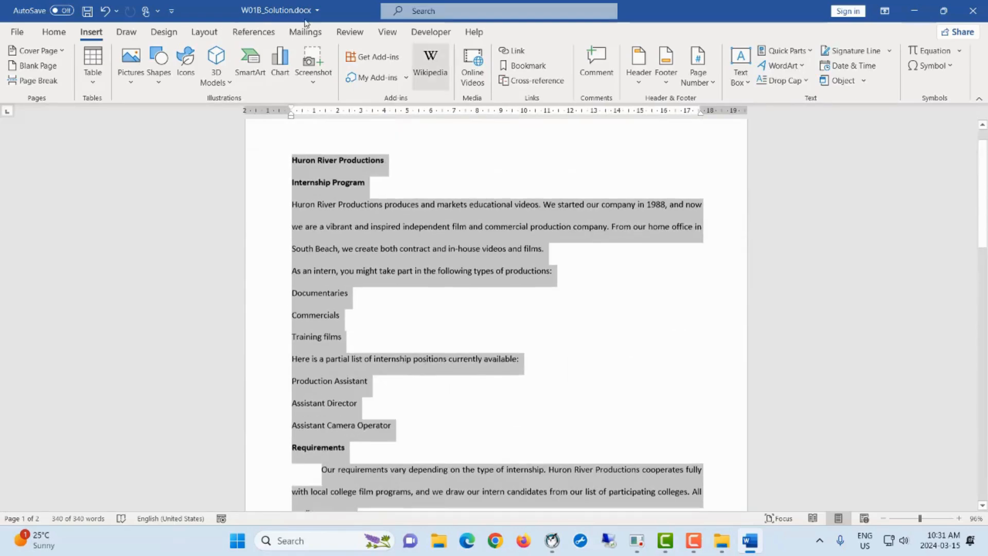
{"action": "left_click", "coordinate": [62, 32]}
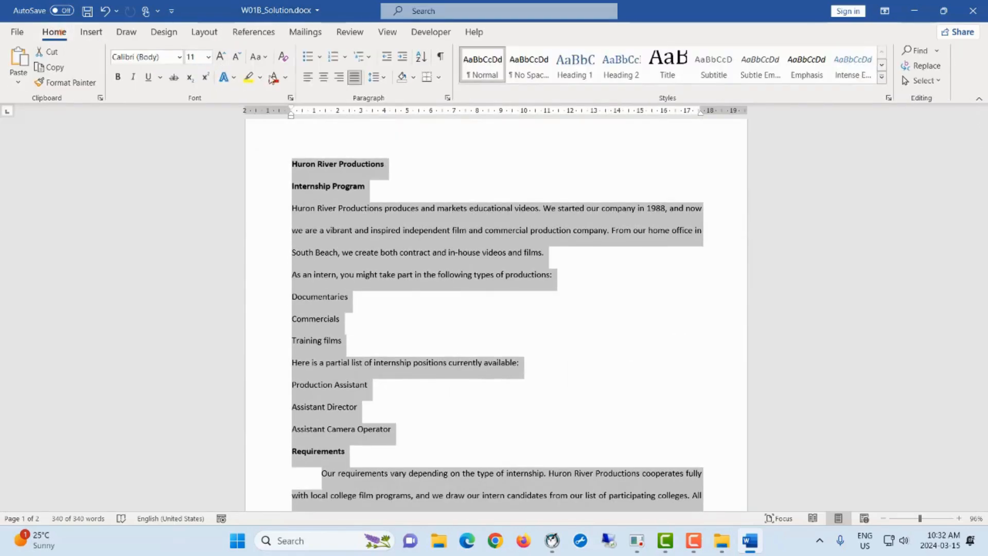
{"action": "left_click", "coordinate": [309, 78]}
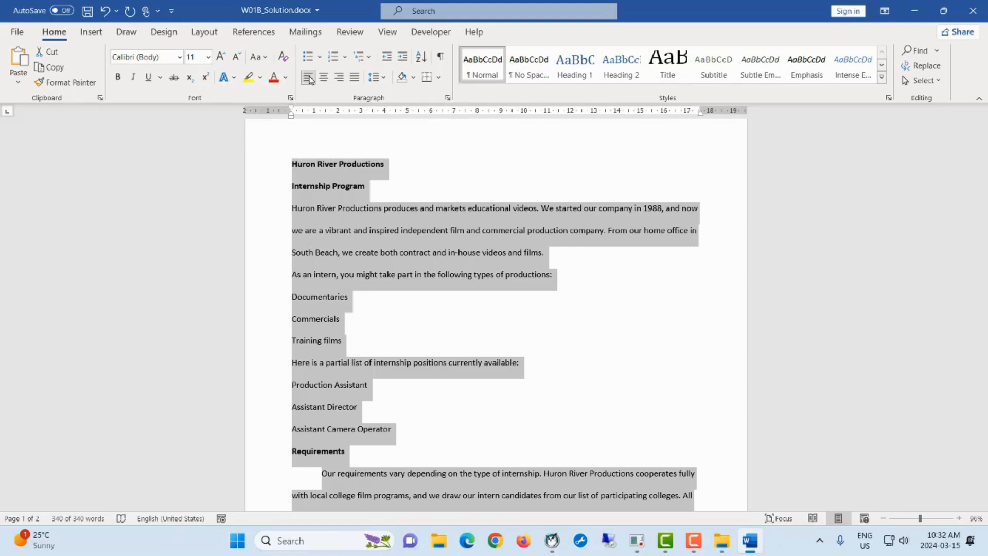
{"action": "left_click", "coordinate": [316, 183]}
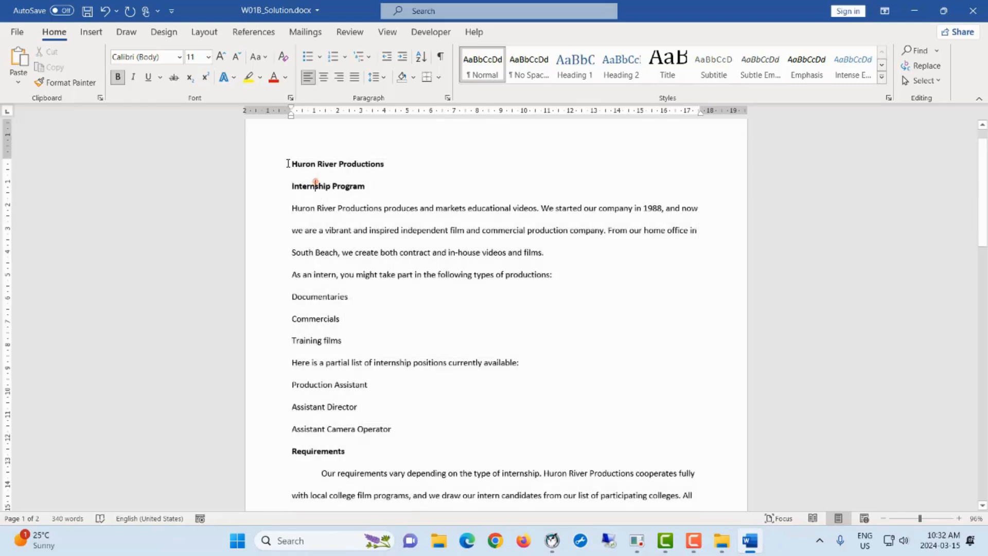
Step: Try a font size of 40 on the Huron River Productions title, then undo the change
{"action": "left_click_drag", "start_coordinate": [289, 166], "coordinate": [385, 164]}
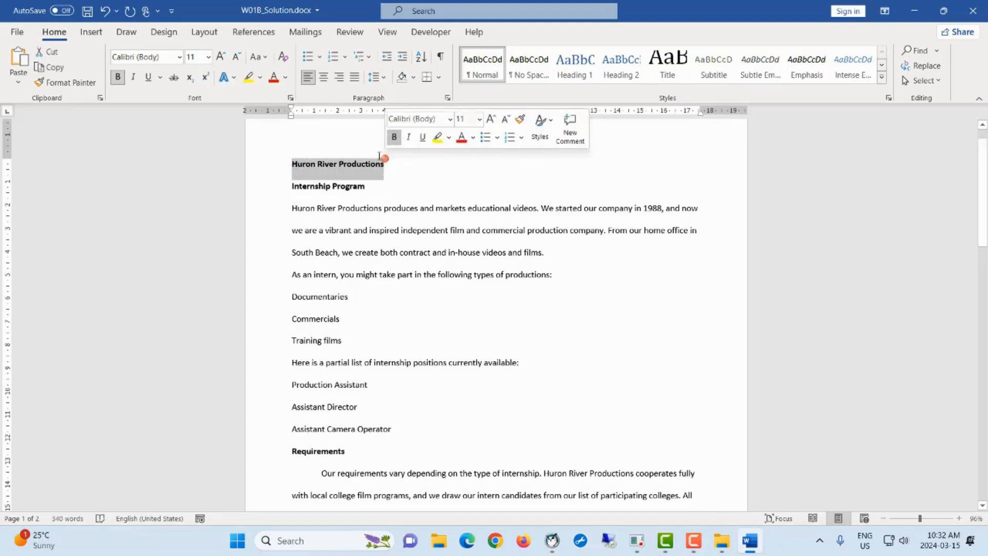
{"action": "left_click", "coordinate": [195, 57]}
{"action": "type", "text": "4"}
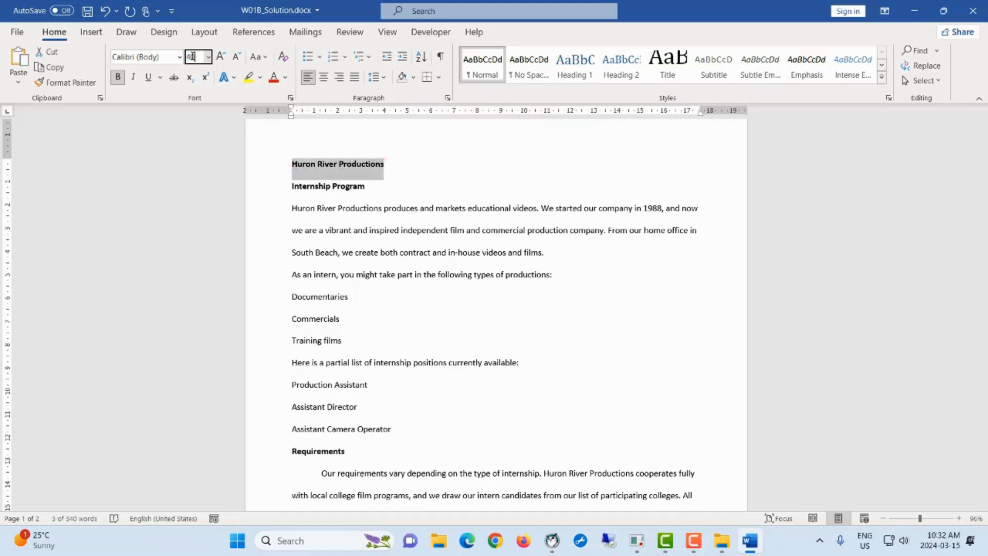
{"action": "type", "text": "0"}
{"action": "key", "text": "Return"}
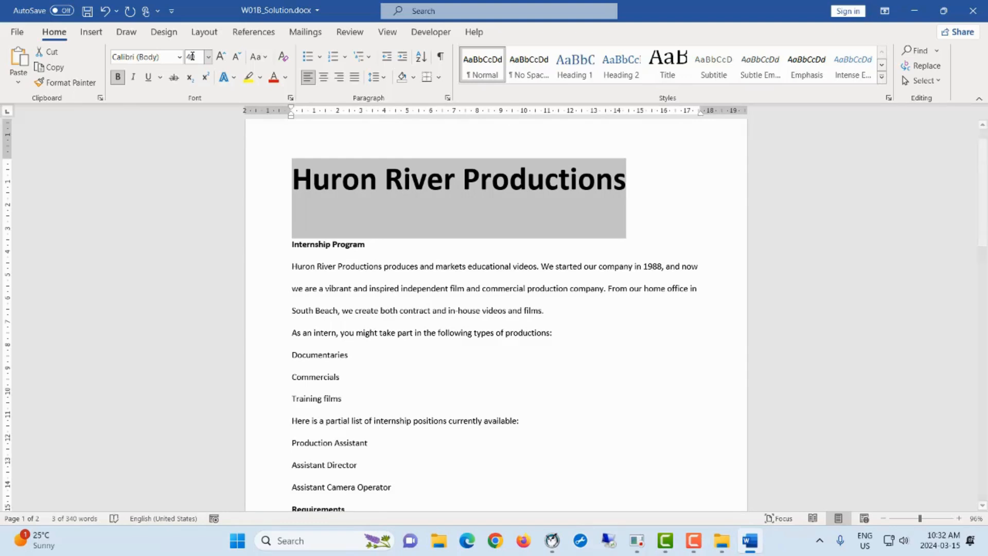
{"action": "left_click", "coordinate": [105, 11]}
Step: Set the font size of the Huron River Productions title to 40
{"action": "left_click_drag", "start_coordinate": [291, 164], "coordinate": [381, 167]}
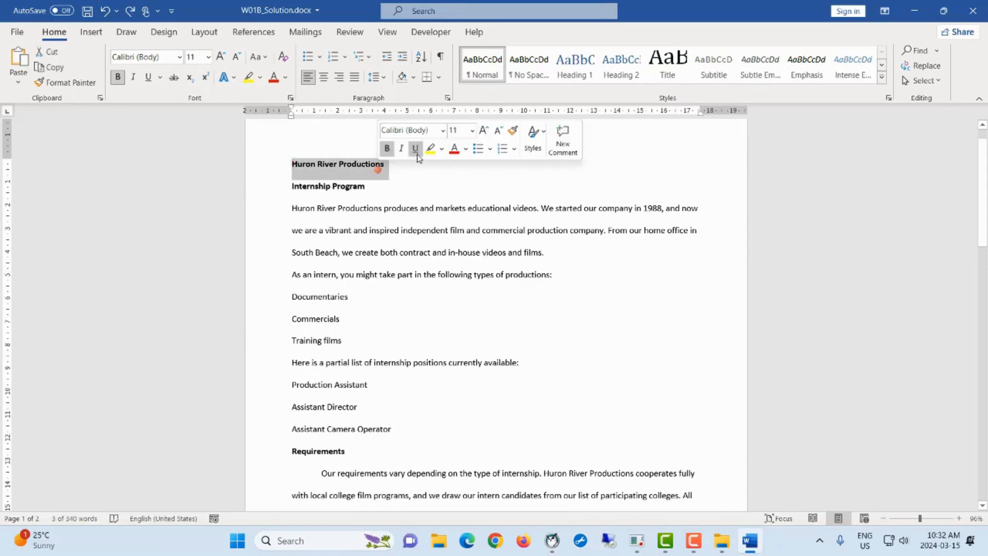
{"action": "left_click", "coordinate": [454, 131]}
{"action": "type", "text": "40"}
{"action": "key", "text": "Return"}
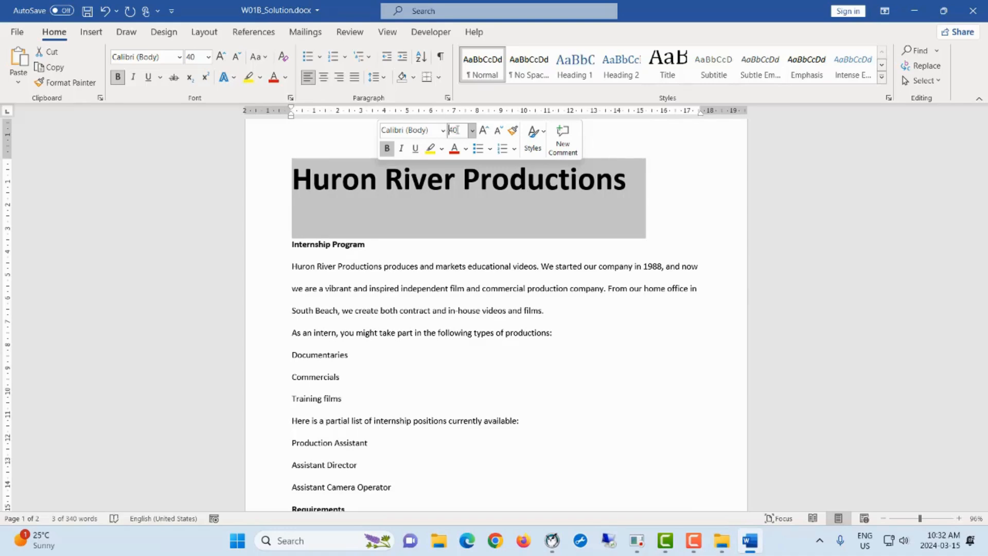
{"action": "left_click", "coordinate": [348, 287]}
{"action": "left_click_drag", "start_coordinate": [291, 280], "coordinate": [384, 269]}
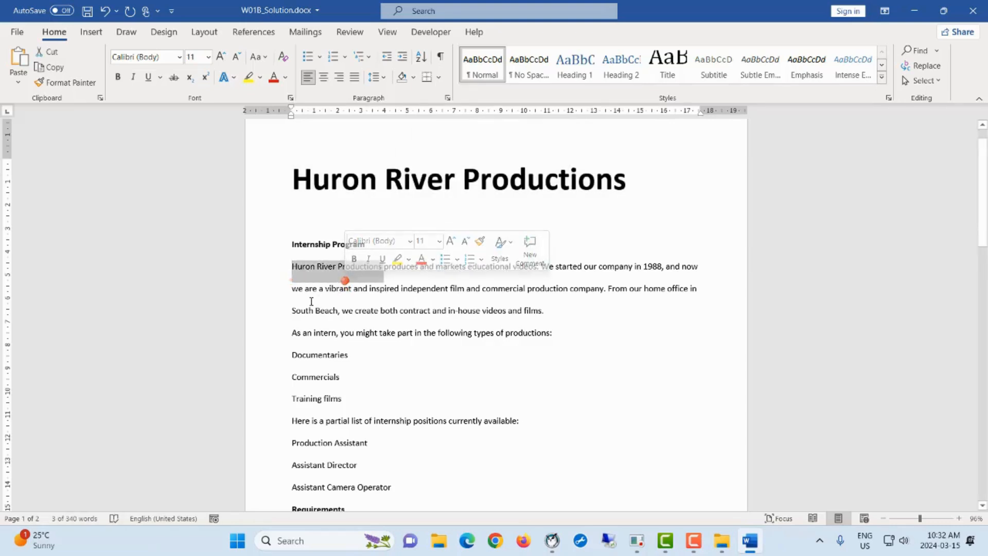
{"action": "left_click_drag", "start_coordinate": [303, 303], "coordinate": [397, 333]}
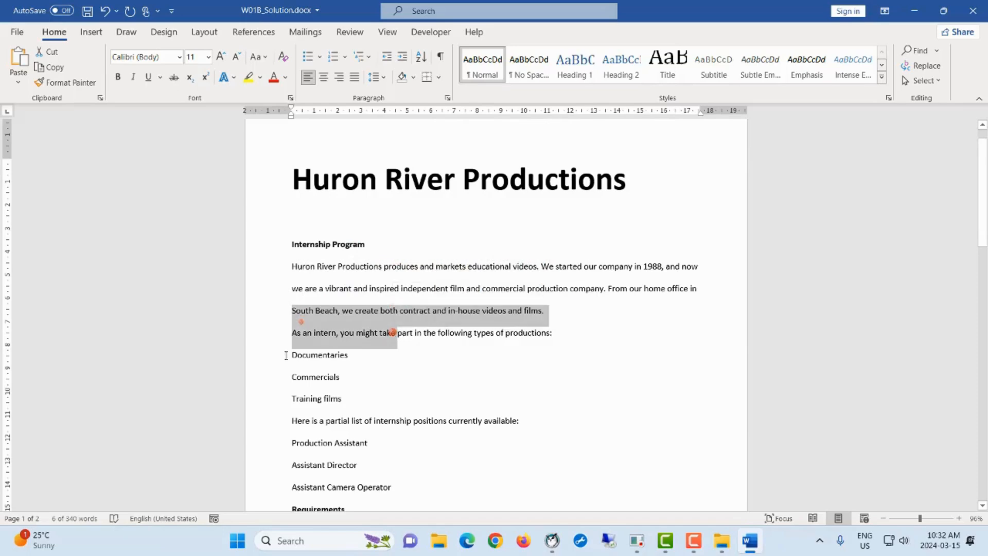
{"action": "left_click", "coordinate": [287, 355]}
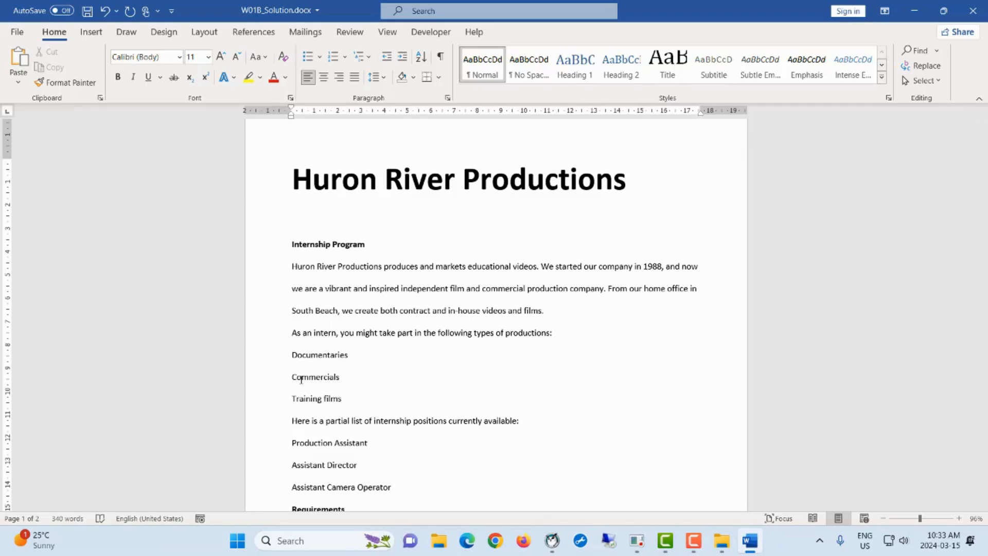
Step: Set the line spacing of the whole document to 1.5
{"action": "key", "text": "ctrl+a"}
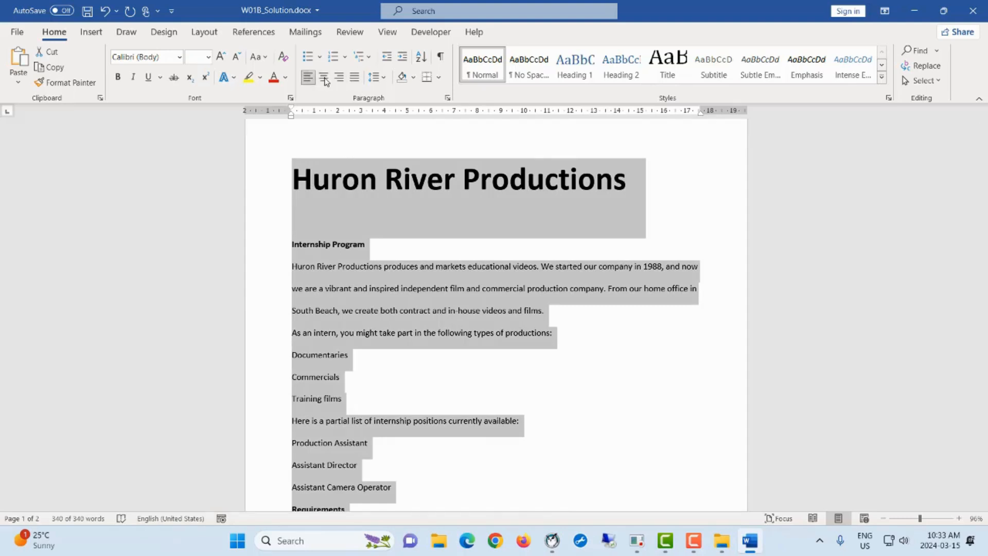
{"action": "left_click", "coordinate": [383, 79]}
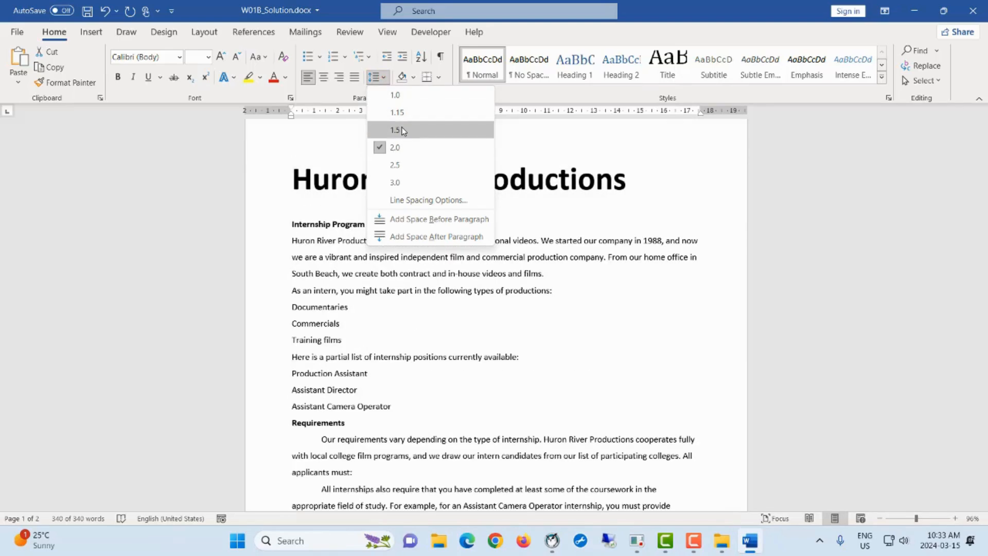
{"action": "left_click", "coordinate": [401, 130]}
{"action": "key", "text": "ctrl+a"}
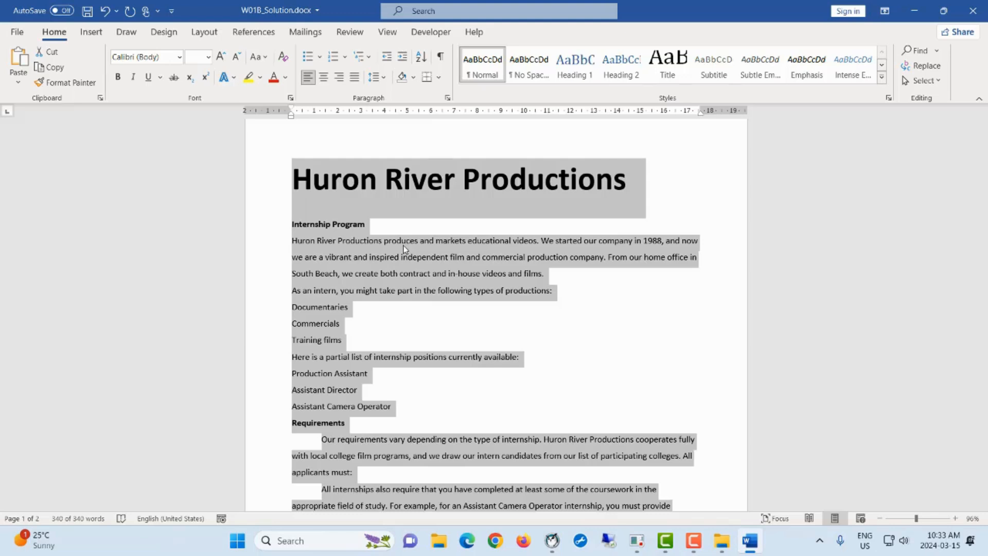
{"action": "left_click", "coordinate": [297, 194]}
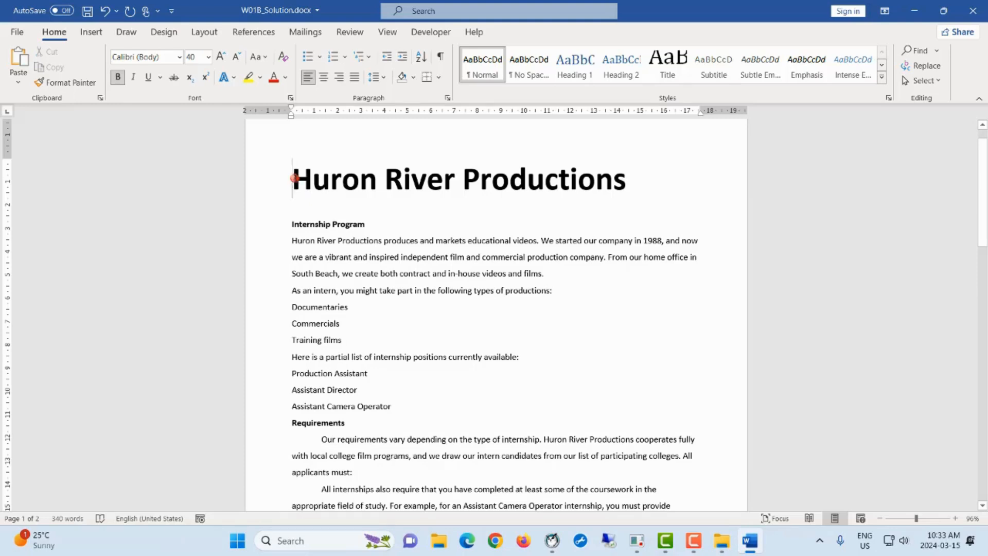
Step: Apply a 1.27 cm first-line indent to the Huron River Productions title
{"action": "left_click_drag", "start_coordinate": [294, 180], "coordinate": [624, 189]}
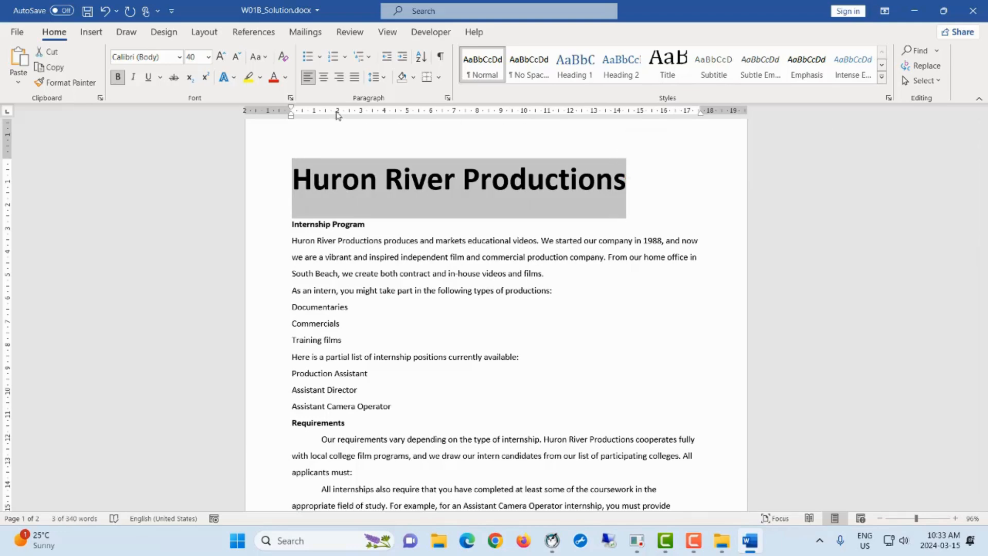
{"action": "left_click", "coordinate": [385, 82]}
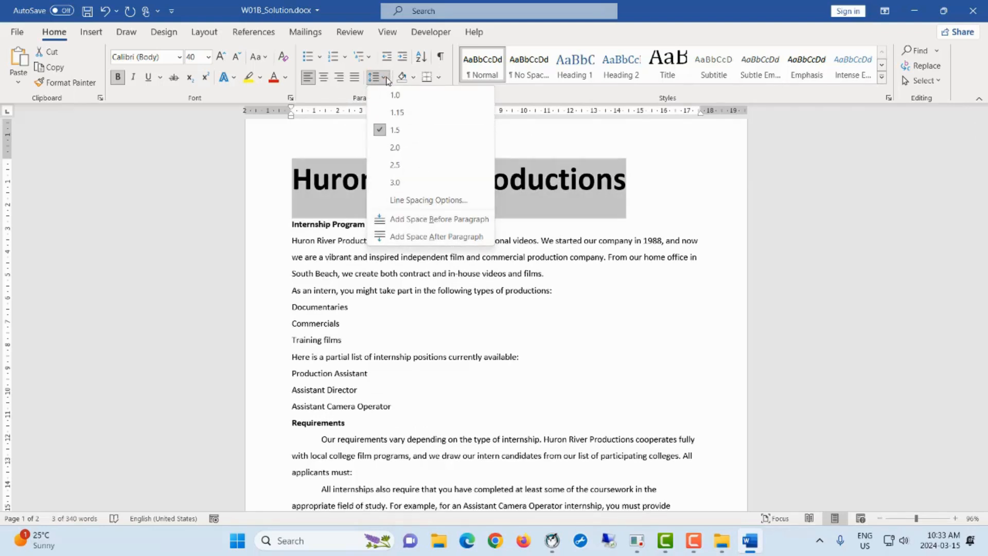
{"action": "left_click", "coordinate": [429, 203]}
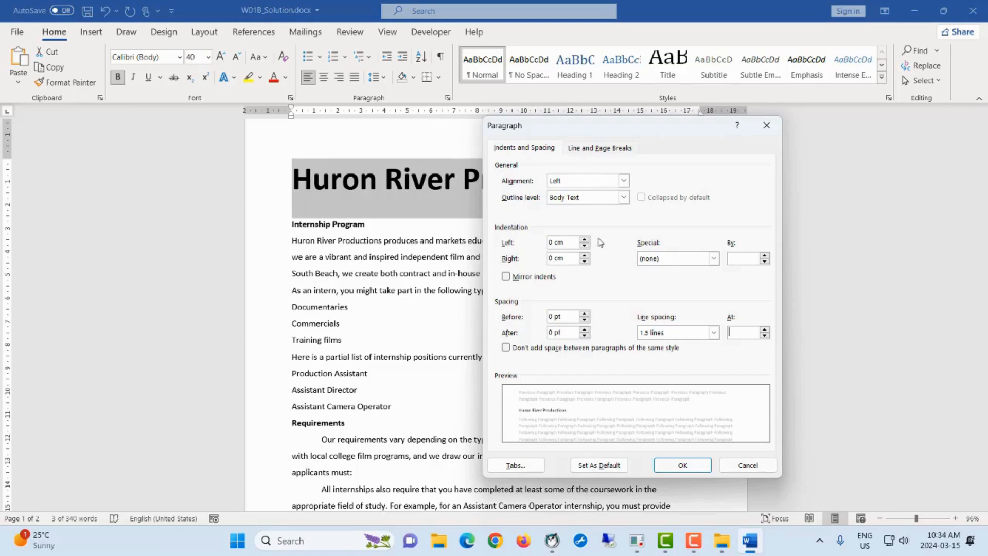
{"action": "left_click", "coordinate": [714, 259]}
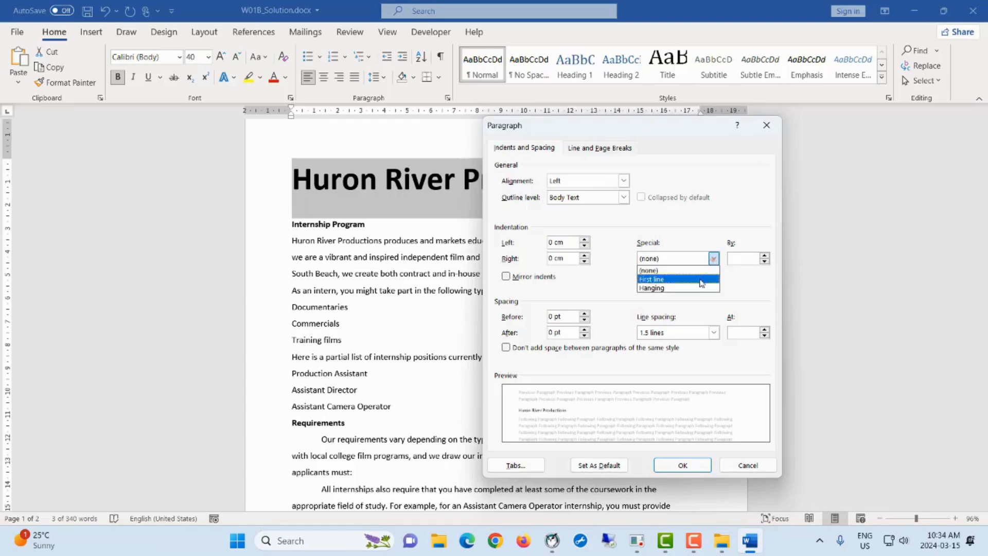
{"action": "left_click", "coordinate": [656, 279]}
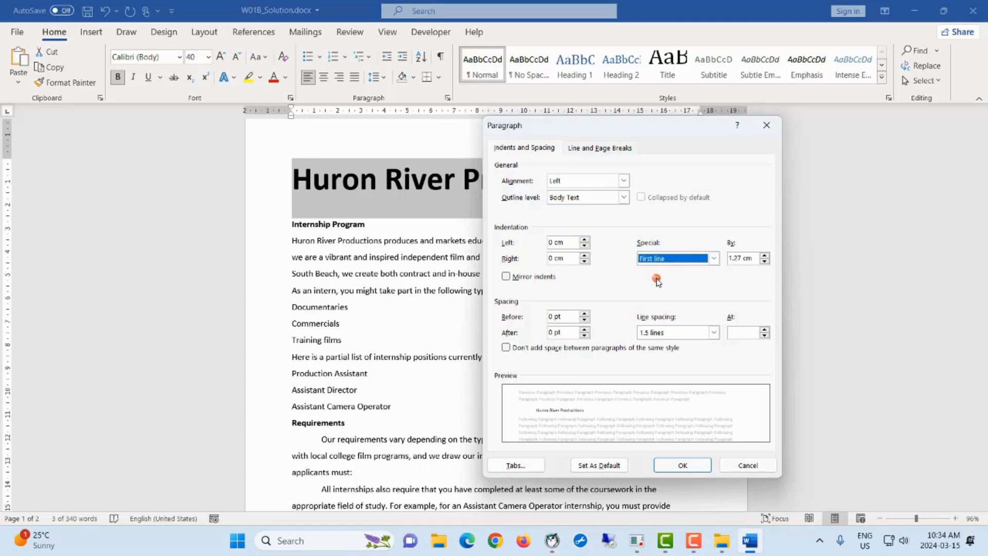
{"action": "left_click", "coordinate": [677, 466]}
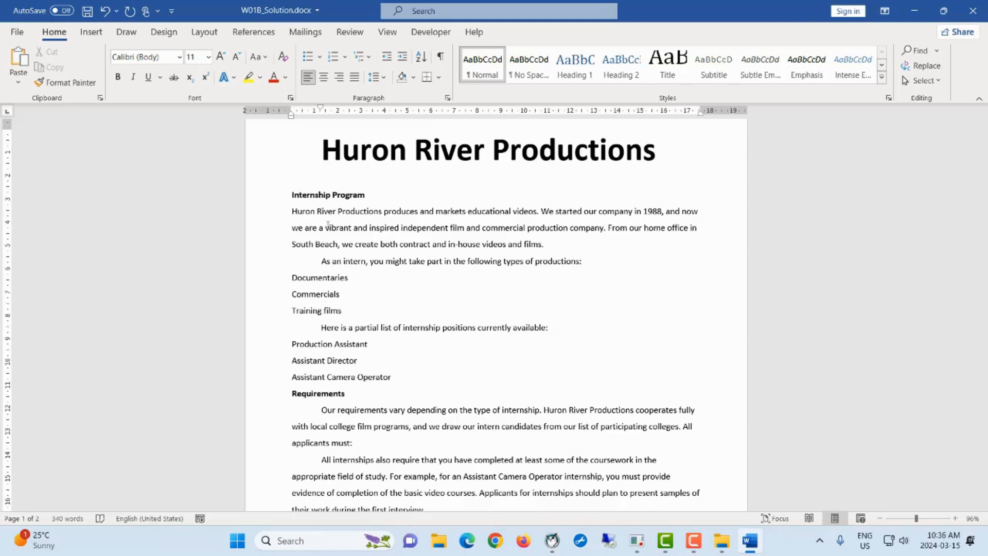
Step: Set the spacing after paragraphs to 6 pt for the whole document
{"action": "key", "text": "ctrl+a"}
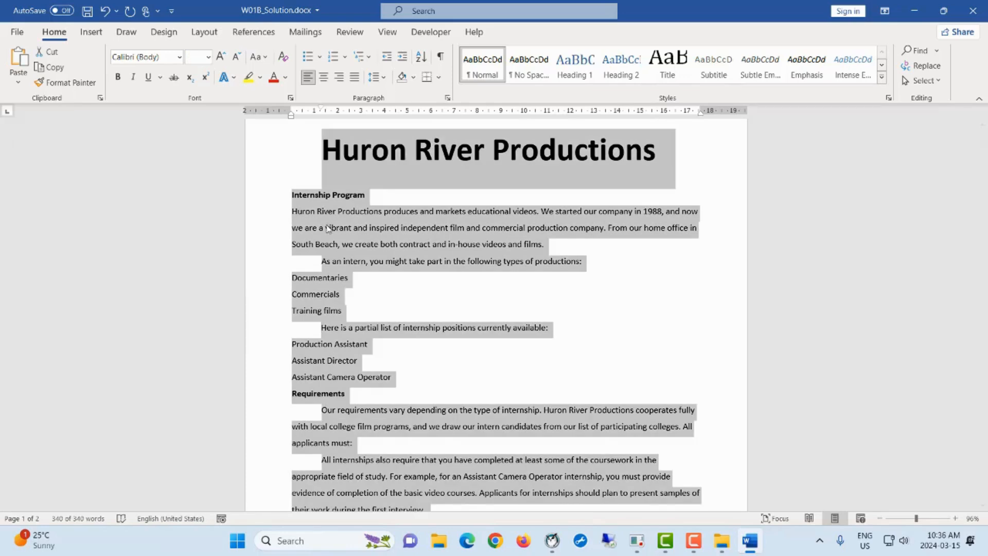
{"action": "left_click", "coordinate": [384, 78]}
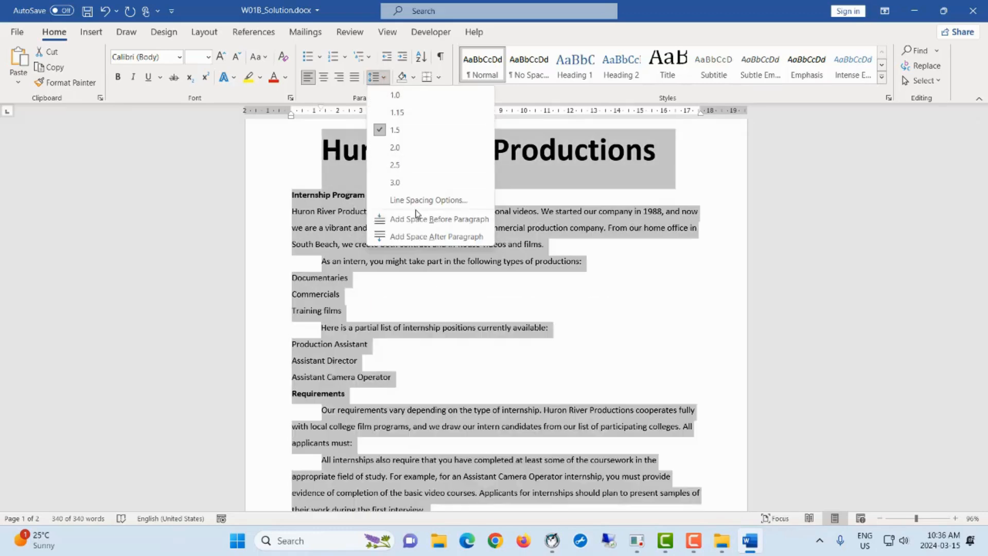
{"action": "left_click", "coordinate": [416, 201]}
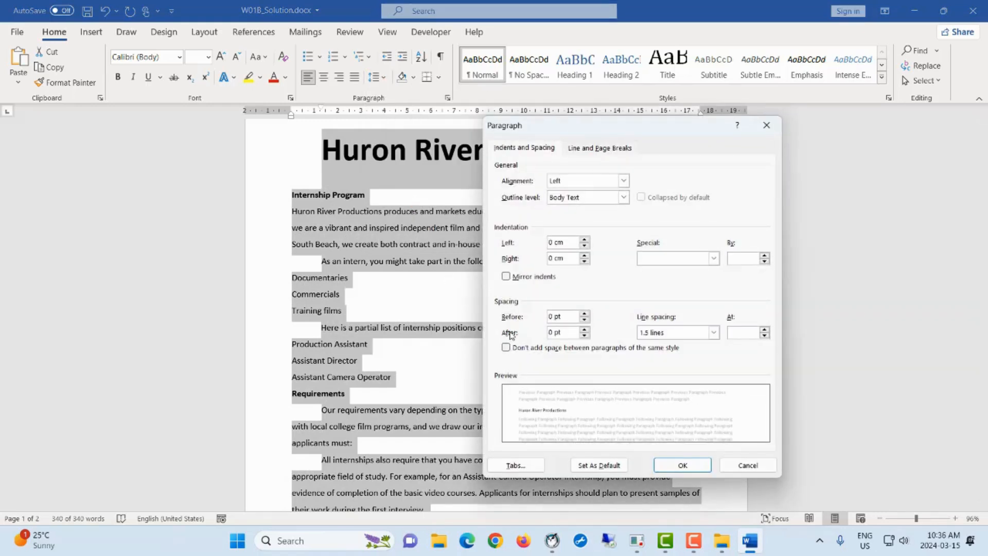
{"action": "left_click", "coordinate": [585, 336]}
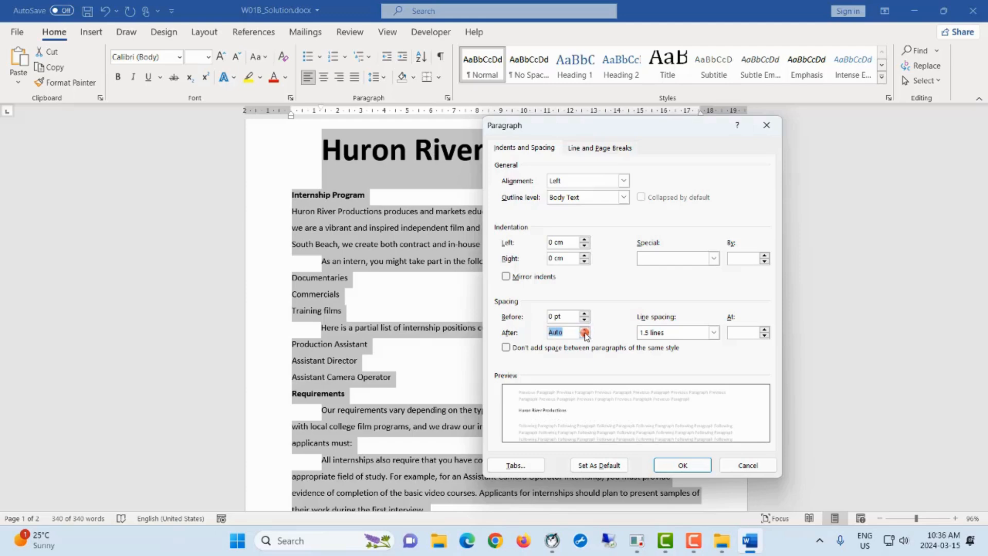
{"action": "left_click", "coordinate": [584, 329]}
{"action": "left_click", "coordinate": [585, 329]}
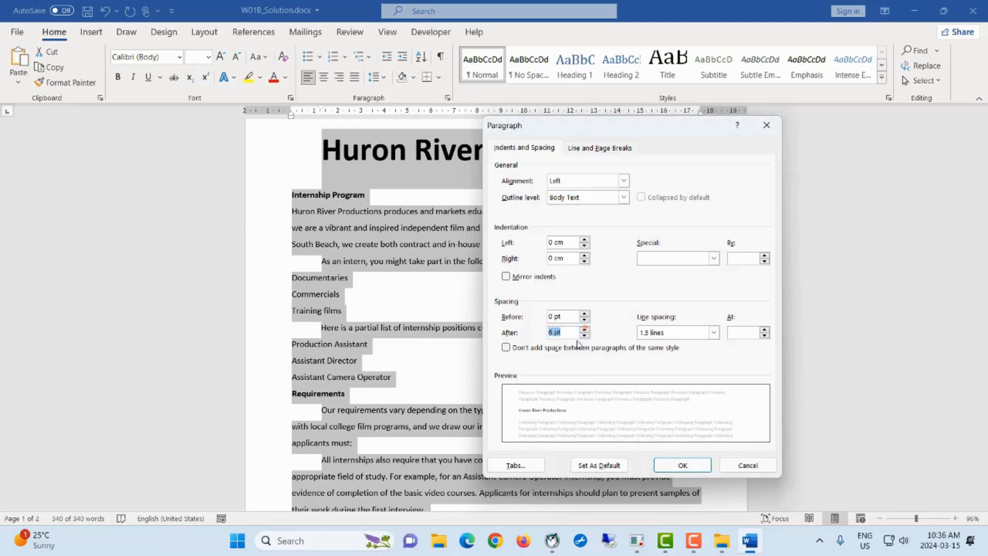
{"action": "left_click", "coordinate": [668, 465]}
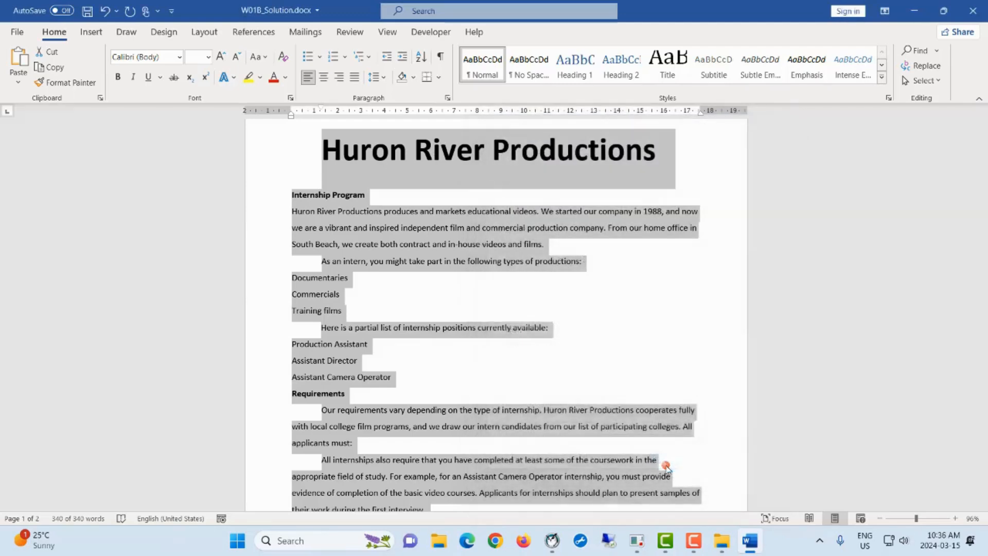
Step: Undo and redo the paragraph spacing change to compare the layout, and review the text across both pages
{"action": "left_click", "coordinate": [105, 12]}
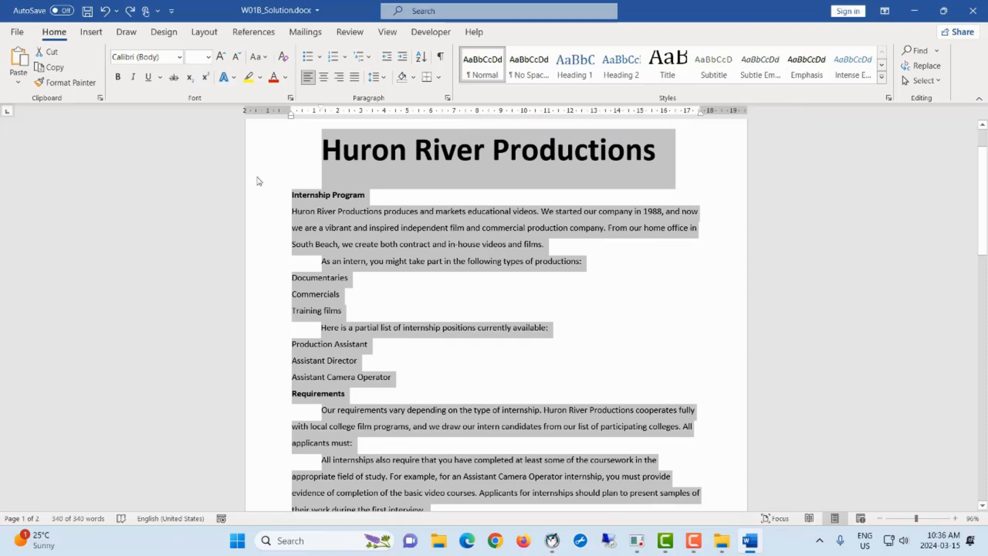
{"action": "left_click", "coordinate": [130, 11]}
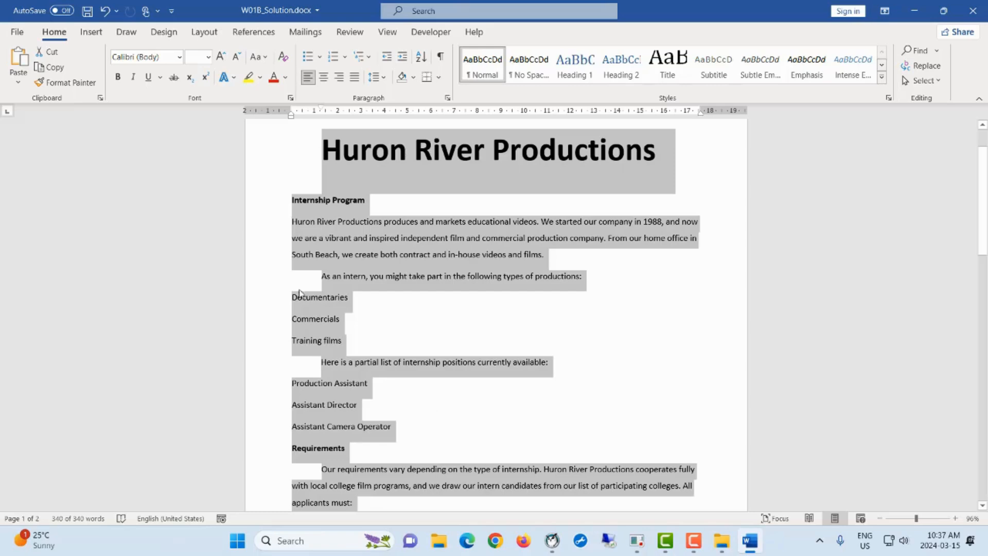
{"action": "scroll", "coordinate": [368, 435], "scroll_direction": "down", "scroll_amount": 7}
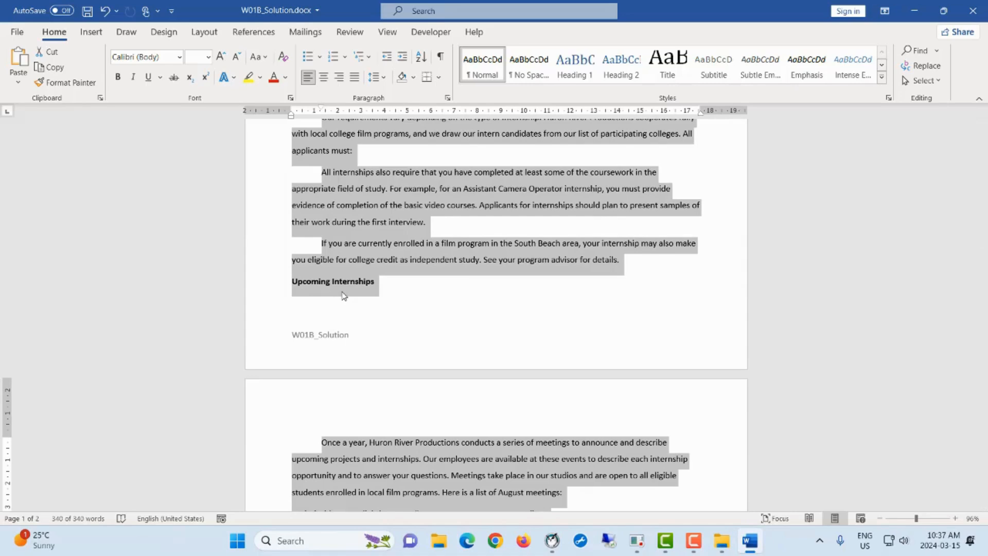
{"action": "scroll", "coordinate": [337, 298], "scroll_direction": "up", "scroll_amount": 5}
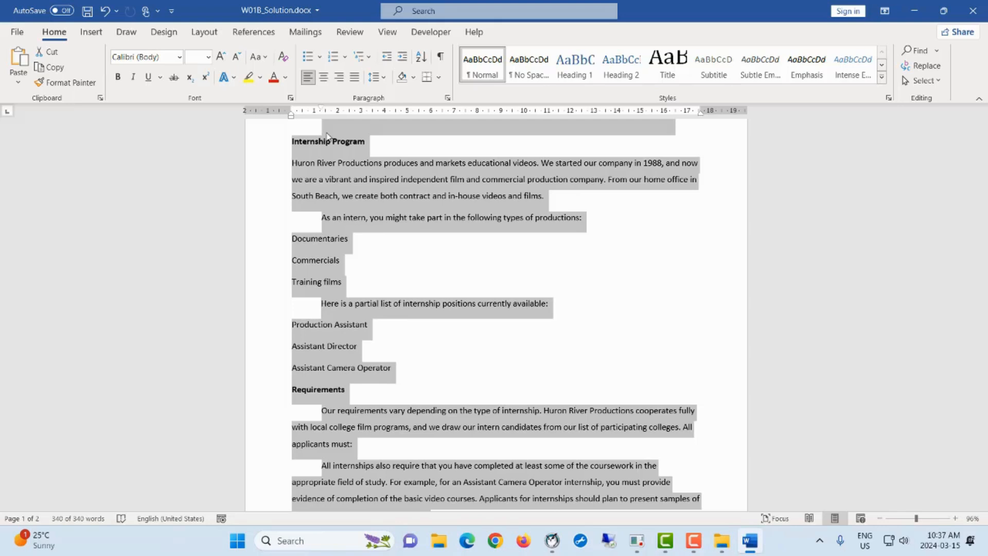
Step: Select the Internship Program, Requirements and Upcoming Internships headings together
{"action": "left_click", "coordinate": [305, 163]}
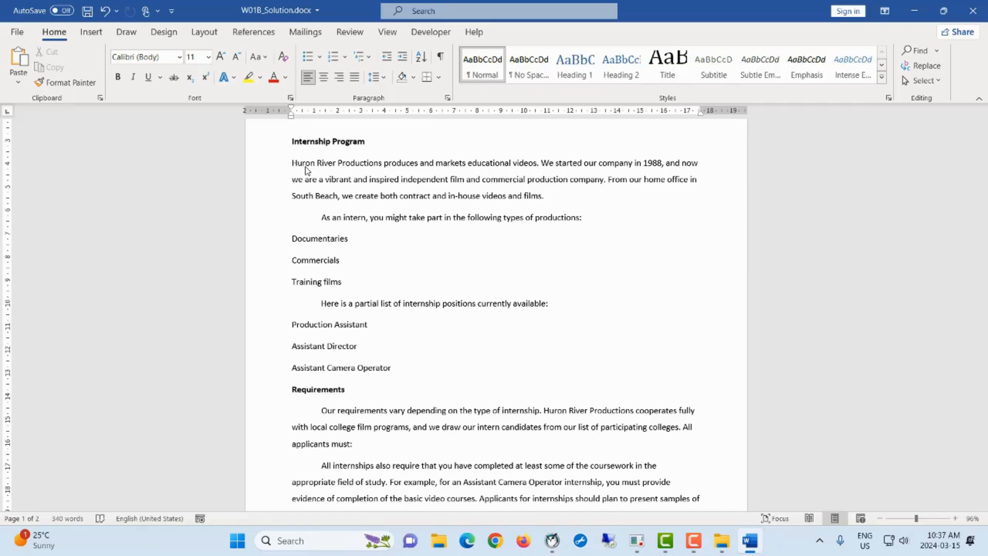
{"action": "left_click", "coordinate": [292, 143]}
{"action": "left_click_drag", "start_coordinate": [292, 143], "coordinate": [366, 145]}
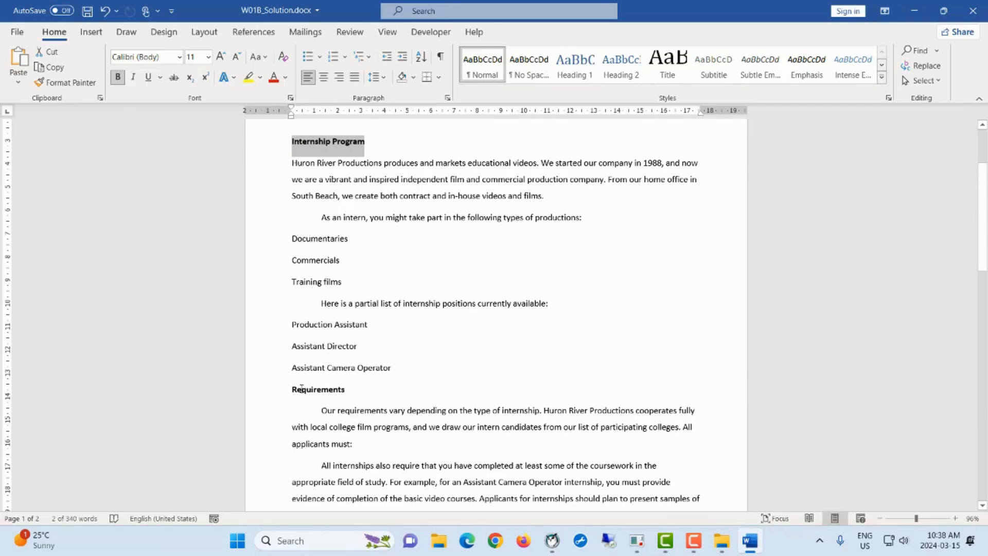
{"action": "left_click_drag", "start_coordinate": [291, 389], "coordinate": [375, 391]}
{"action": "left_click_drag", "start_coordinate": [288, 390], "coordinate": [359, 391]}
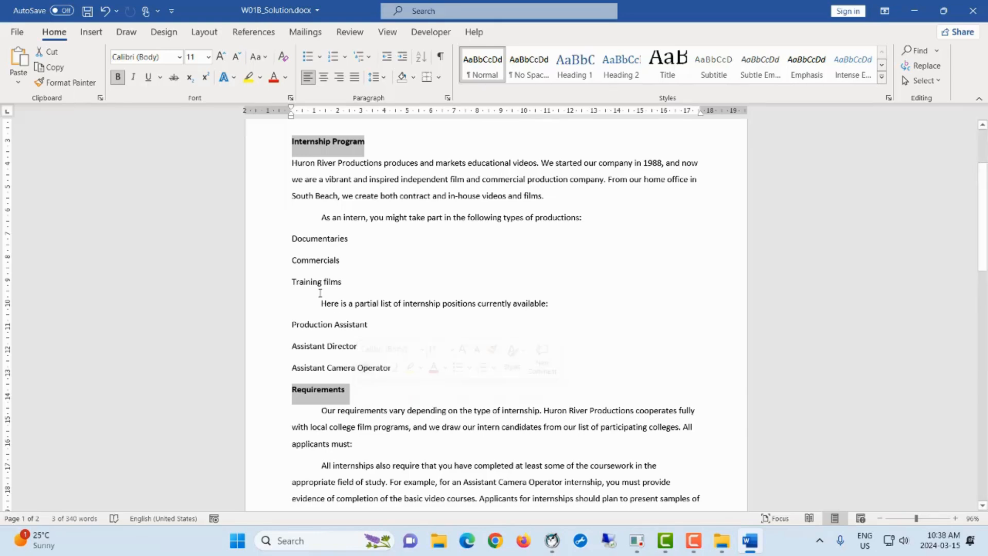
{"action": "scroll", "coordinate": [401, 267], "scroll_direction": "down", "scroll_amount": 5}
{"action": "scroll", "coordinate": [411, 272], "scroll_direction": "down", "scroll_amount": 1}
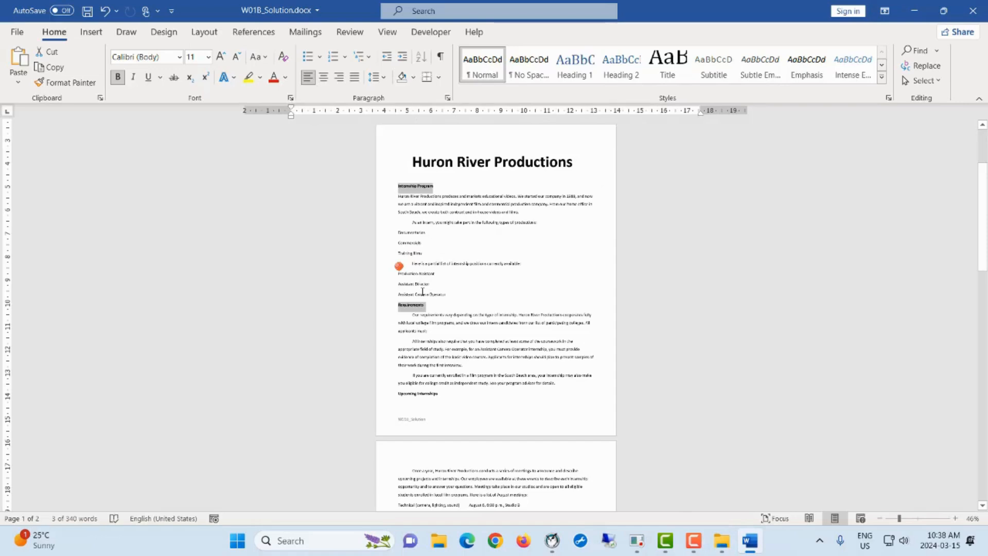
{"action": "scroll", "coordinate": [421, 305], "scroll_direction": "down", "scroll_amount": 3}
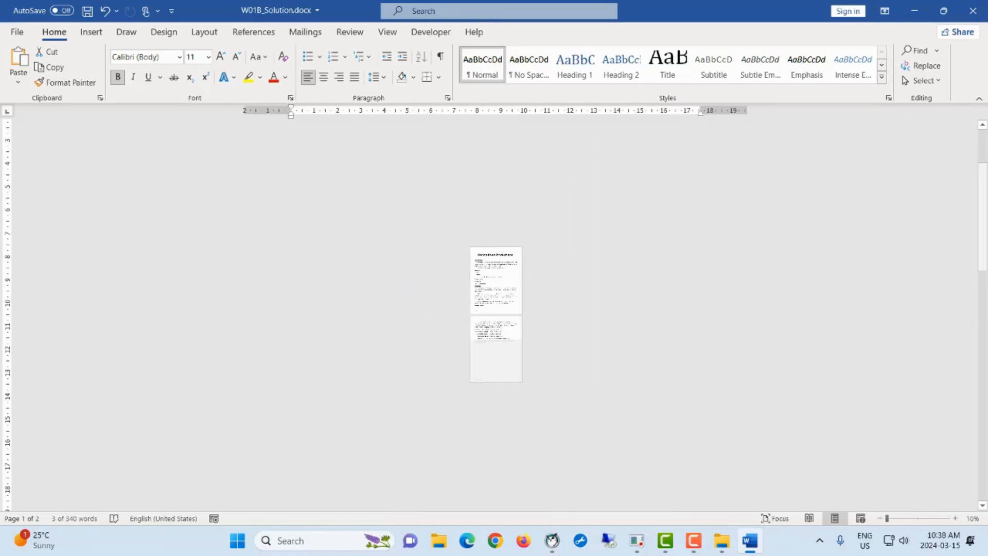
{"action": "left_click", "coordinate": [916, 518]}
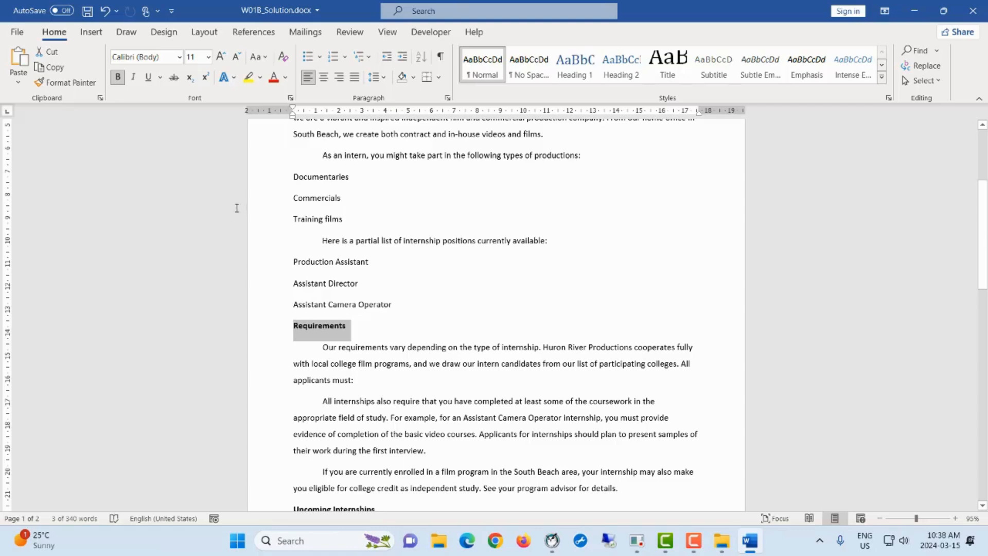
{"action": "scroll", "coordinate": [518, 249], "scroll_direction": "up", "scroll_amount": 3}
{"action": "scroll", "coordinate": [302, 288], "scroll_direction": "down", "scroll_amount": 3}
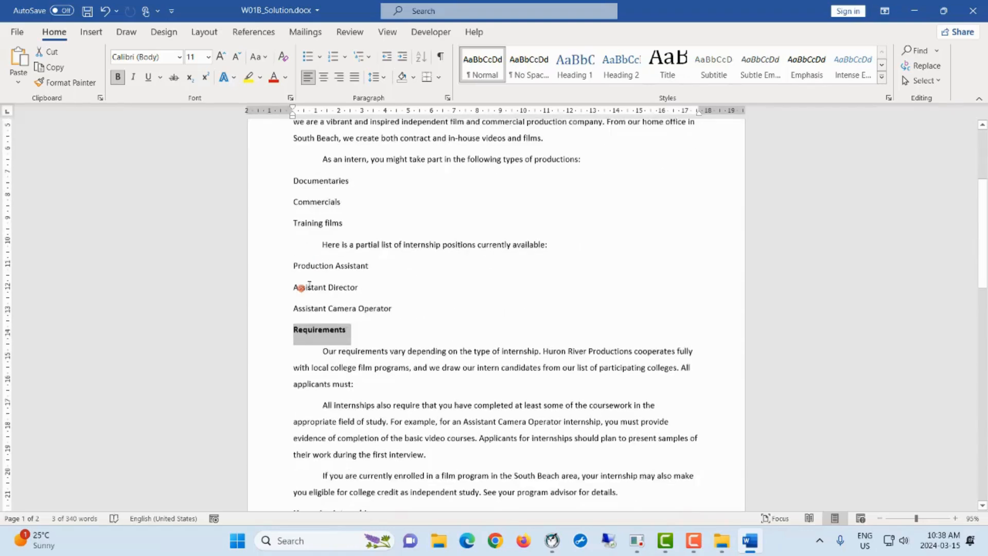
{"action": "scroll", "coordinate": [309, 286], "scroll_direction": "down", "scroll_amount": 4}
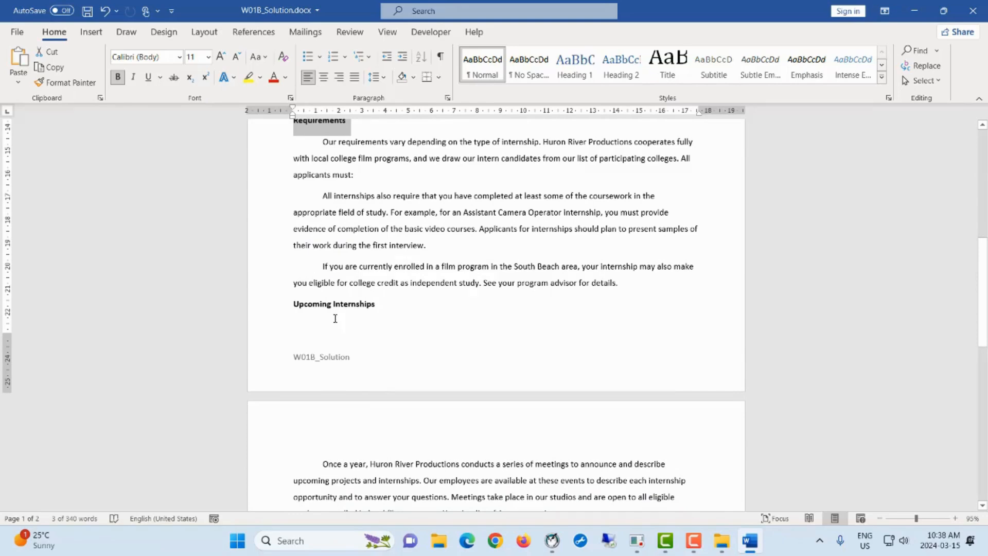
{"action": "left_click", "coordinate": [293, 305]}
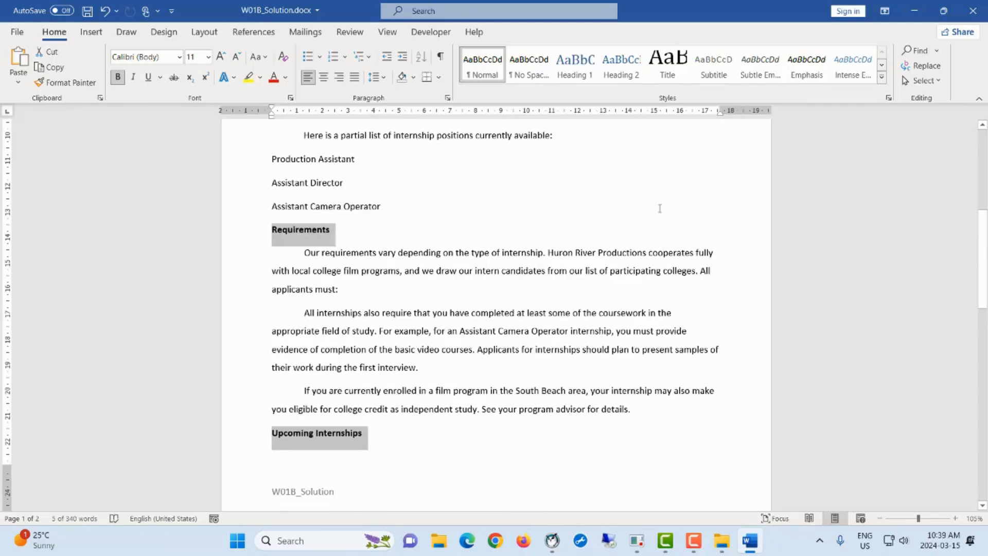
Step: Set the spacing before the three selected section headings to 12 pt
{"action": "scroll", "coordinate": [659, 209], "scroll_direction": "up", "scroll_amount": 5}
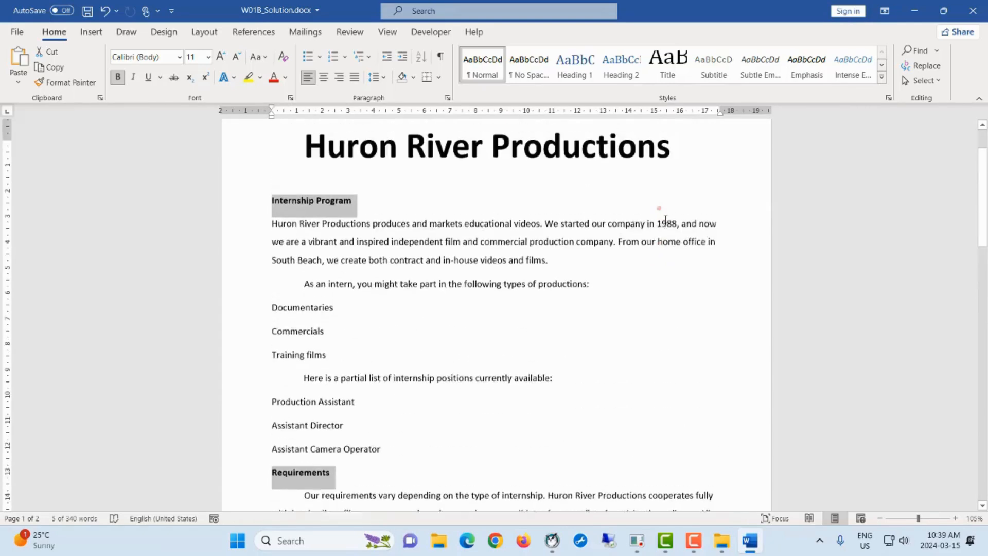
{"action": "scroll", "coordinate": [666, 220], "scroll_direction": "down", "scroll_amount": 3}
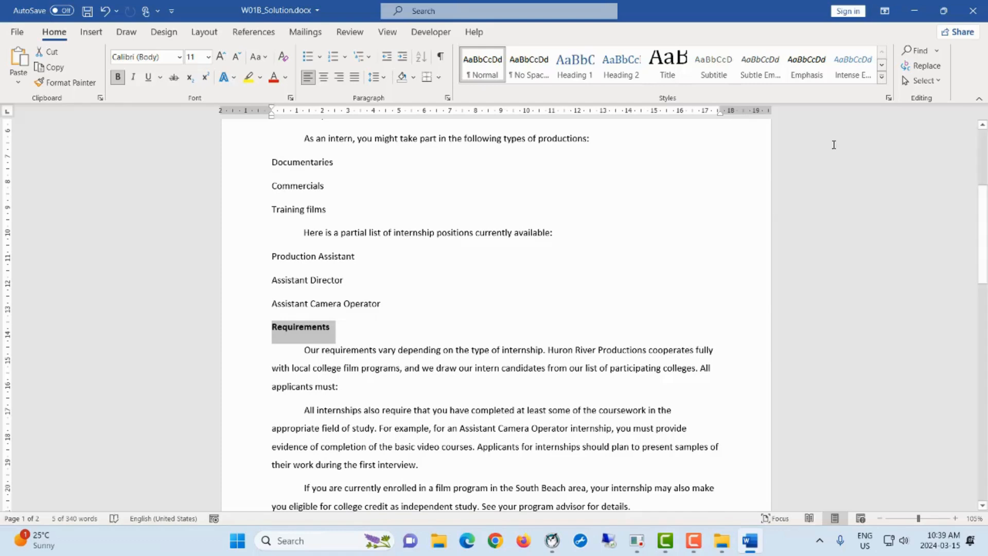
{"action": "left_click", "coordinate": [384, 78]}
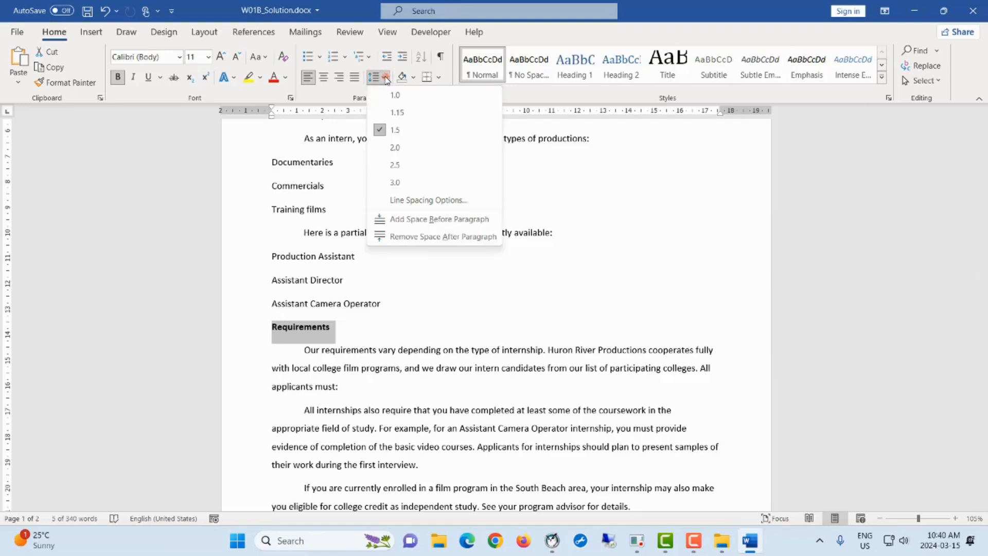
{"action": "left_click", "coordinate": [446, 206]}
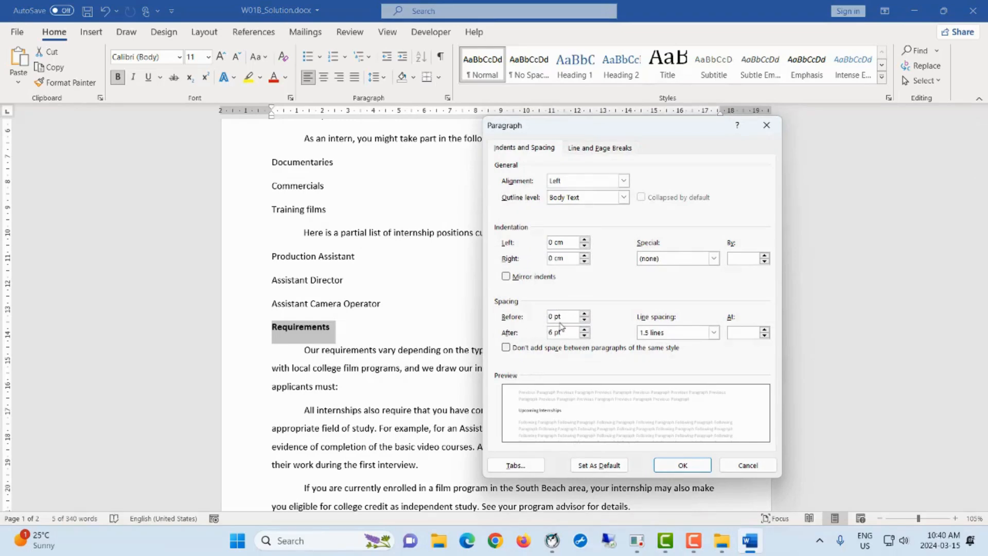
{"action": "left_click", "coordinate": [584, 313]}
{"action": "left_click", "coordinate": [584, 312]}
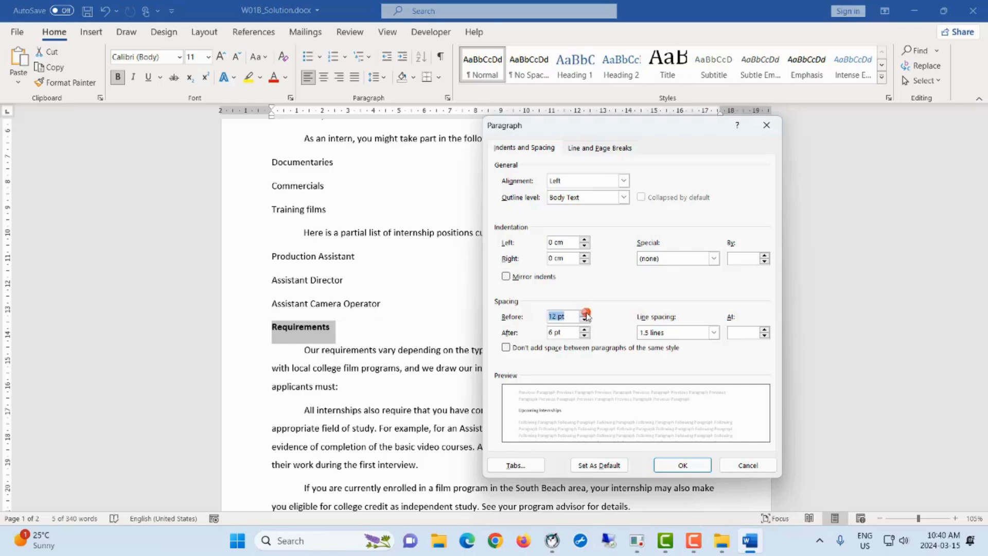
{"action": "left_click", "coordinate": [677, 460]}
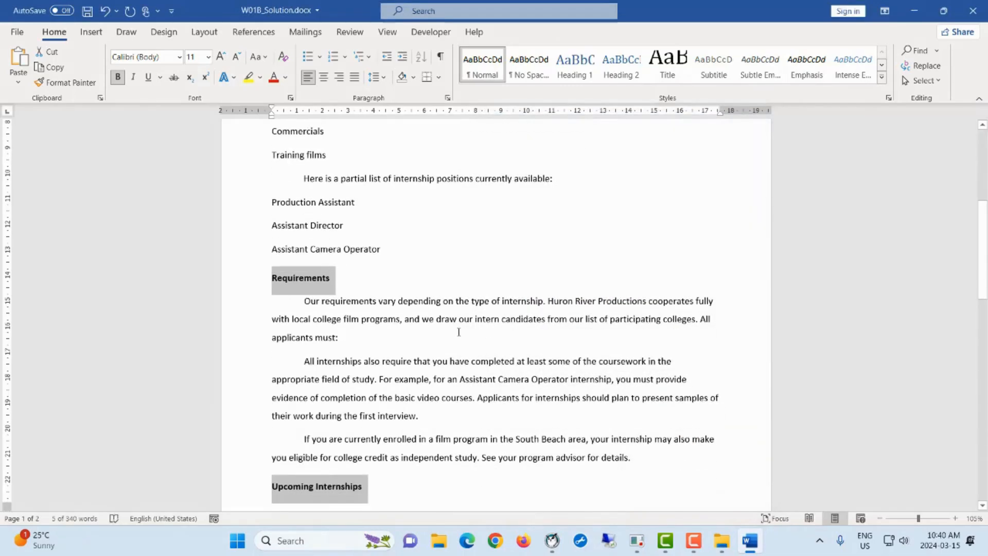
Step: Change the font color of the three selected section headings to the standard Blue and check them throughout the document
{"action": "scroll", "coordinate": [442, 294], "scroll_direction": "up", "scroll_amount": 5}
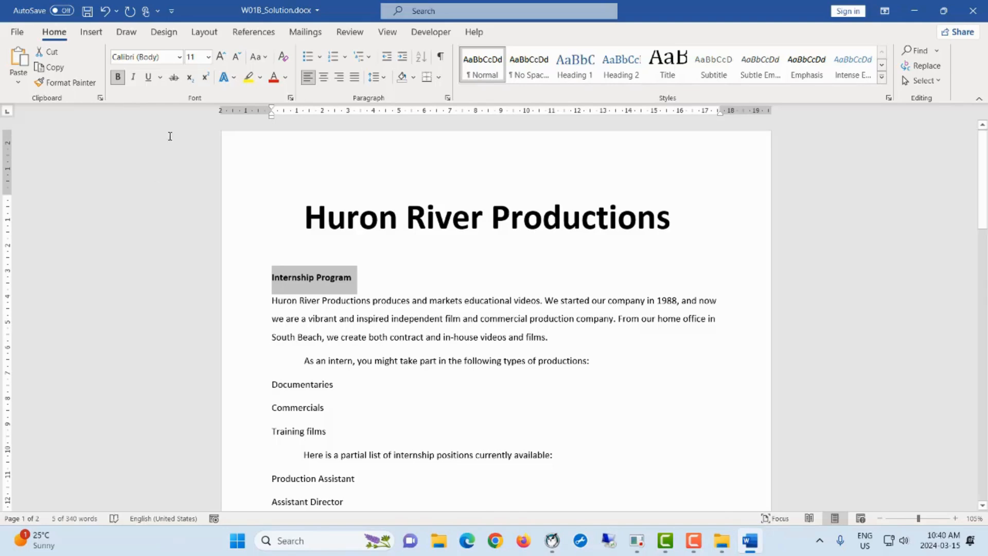
{"action": "left_click", "coordinate": [284, 78]}
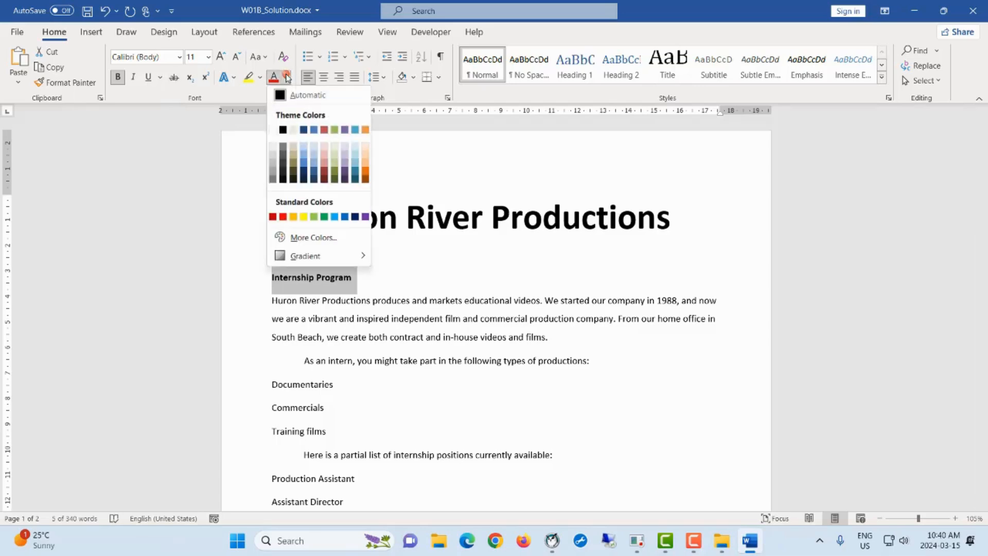
{"action": "left_click", "coordinate": [346, 219]}
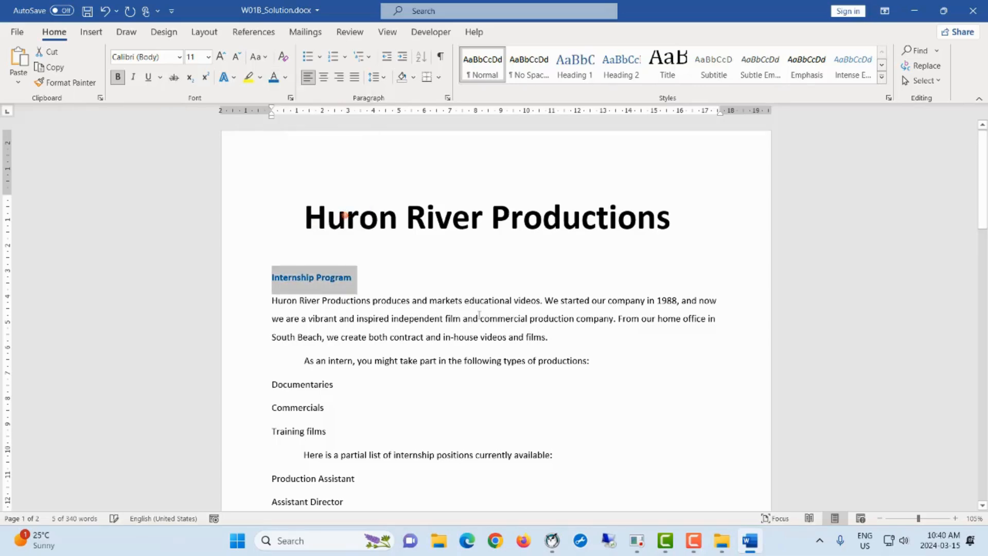
{"action": "scroll", "coordinate": [481, 308], "scroll_direction": "down", "scroll_amount": 3}
{"action": "scroll", "coordinate": [503, 289], "scroll_direction": "down", "scroll_amount": 3}
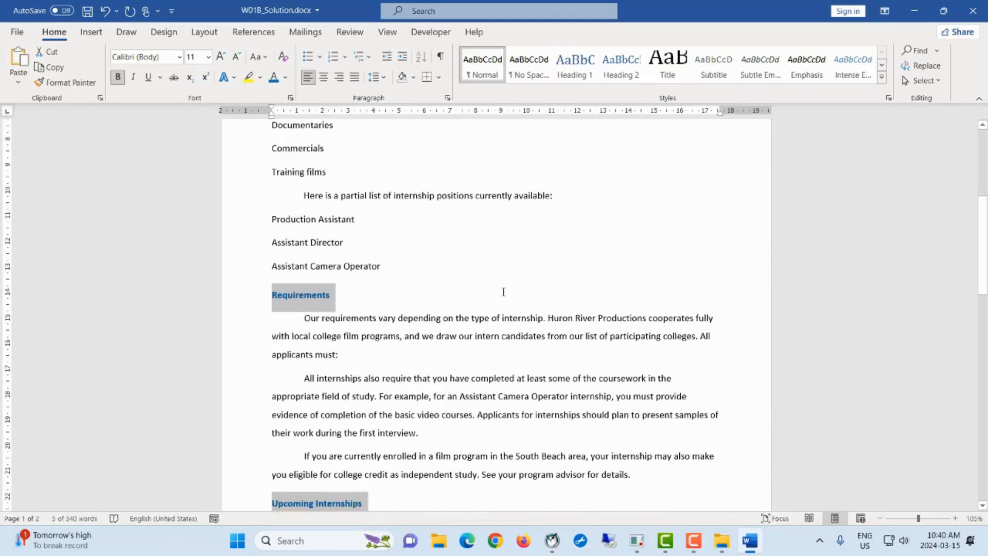
Step: Underline the three selected section headings and check them throughout the document
{"action": "scroll", "coordinate": [499, 284], "scroll_direction": "up", "scroll_amount": 3}
{"action": "scroll", "coordinate": [499, 285], "scroll_direction": "up", "scroll_amount": 3}
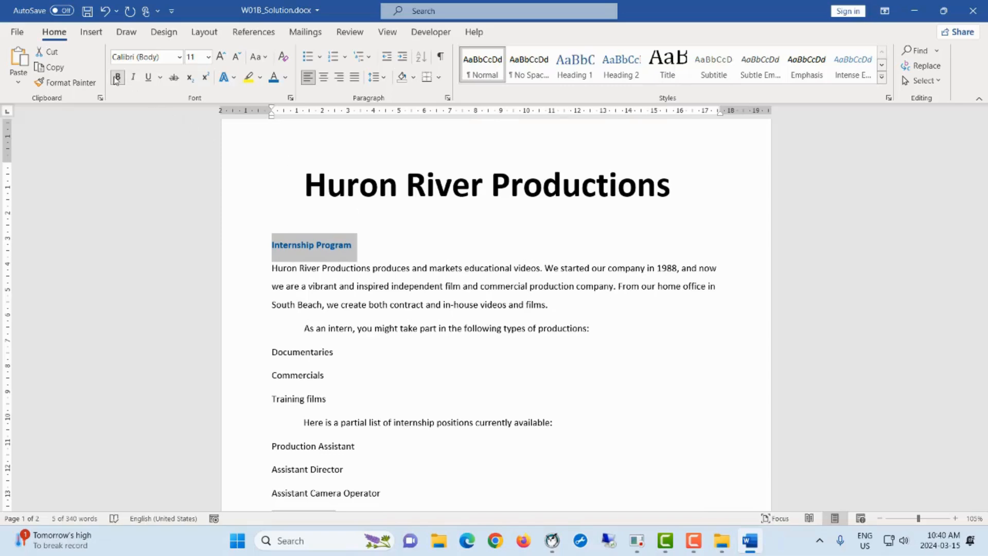
{"action": "left_click", "coordinate": [148, 77]}
{"action": "scroll", "coordinate": [511, 322], "scroll_direction": "down", "scroll_amount": 5}
{"action": "scroll", "coordinate": [510, 322], "scroll_direction": "down", "scroll_amount": 3}
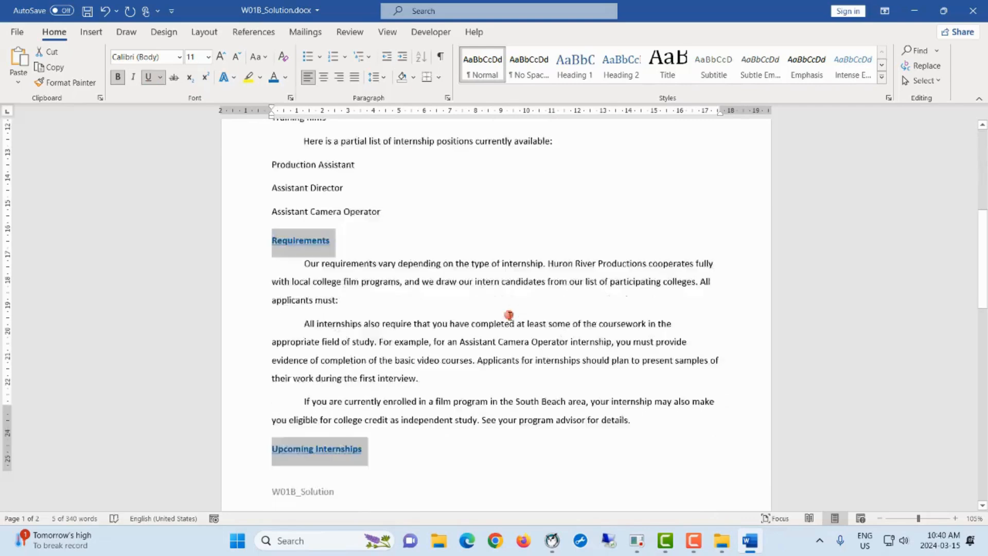
{"action": "scroll", "coordinate": [510, 316], "scroll_direction": "up", "scroll_amount": 5}
{"action": "scroll", "coordinate": [510, 315], "scroll_direction": "up", "scroll_amount": 3}
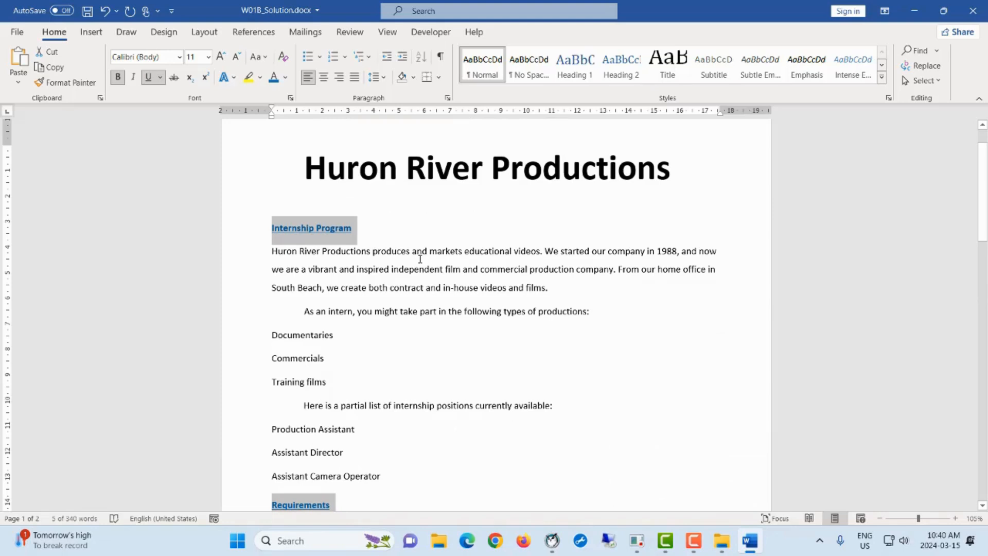
{"action": "left_click", "coordinate": [385, 260]}
Step: Try copying the Internship Program heading's formatting onto the Documentaries line with Format Painter, and undo it
{"action": "left_click_drag", "start_coordinate": [271, 227], "coordinate": [348, 227]}
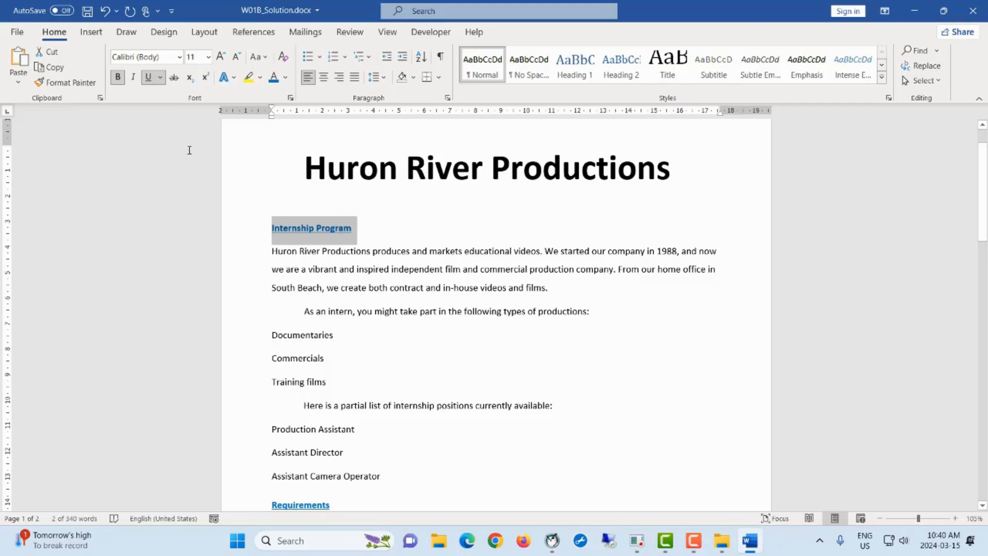
{"action": "left_click", "coordinate": [74, 84]}
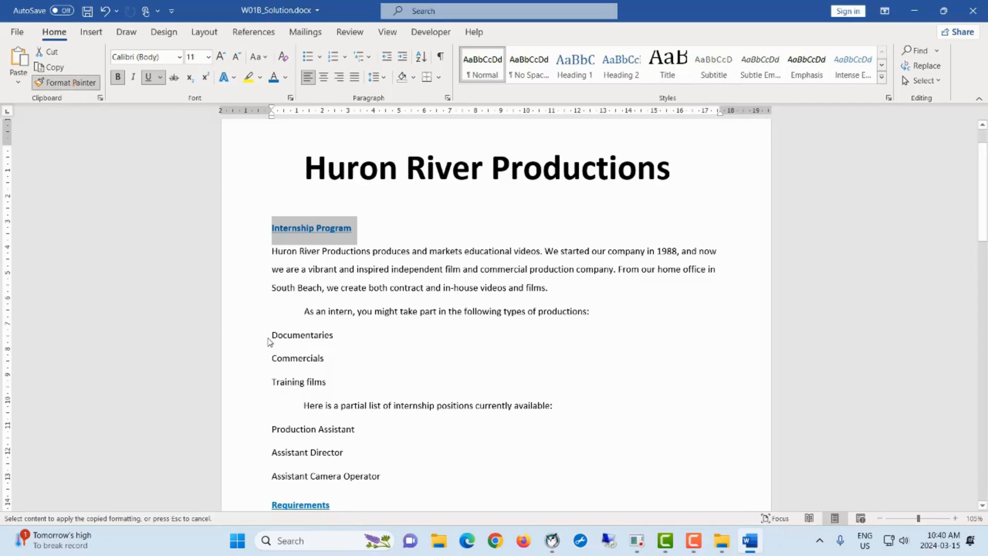
{"action": "left_click_drag", "start_coordinate": [270, 335], "coordinate": [341, 335]}
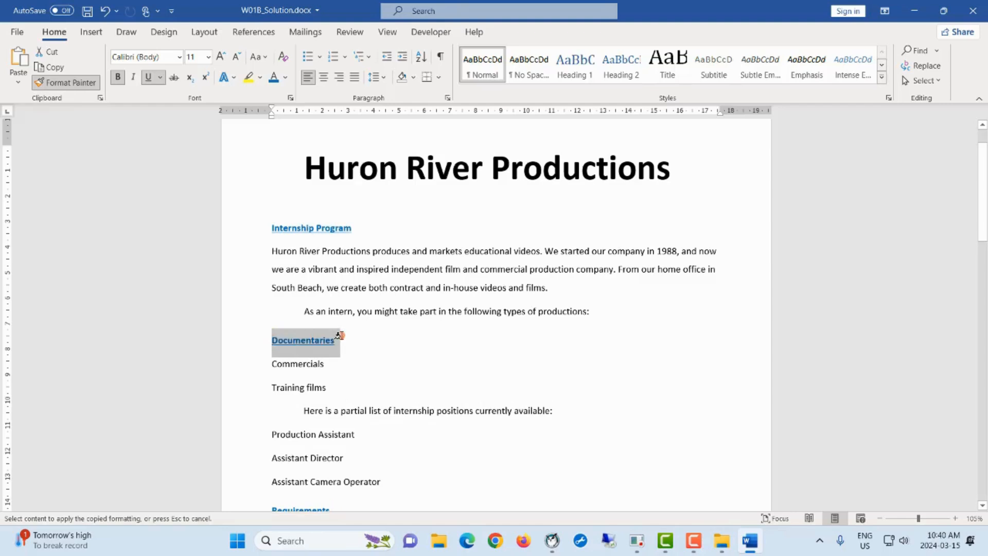
{"action": "left_click", "coordinate": [105, 11]}
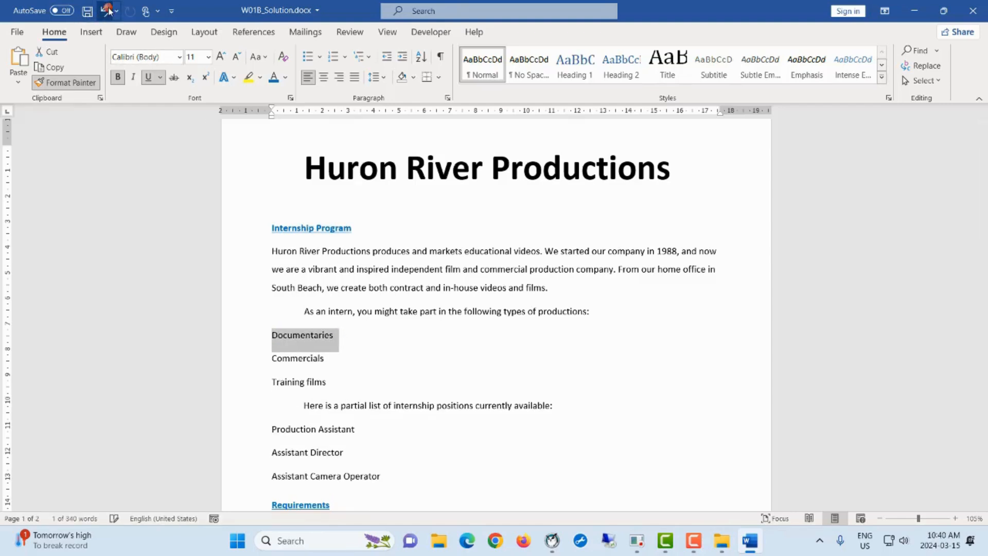
{"action": "left_click", "coordinate": [380, 366]}
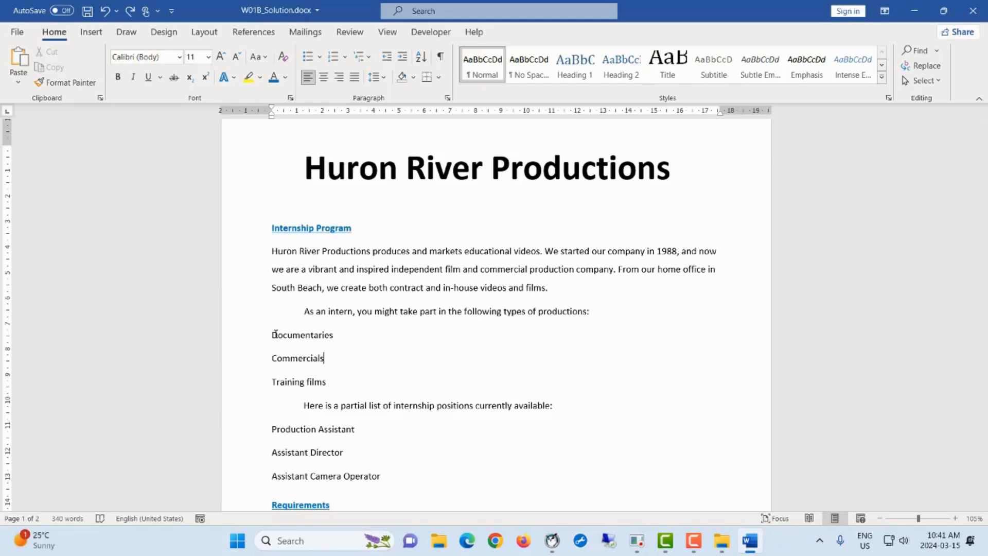
Step: Format the Documentaries, Commercials and Training films lines as a bulleted list with solid round bullets
{"action": "left_click_drag", "start_coordinate": [271, 334], "coordinate": [329, 382]}
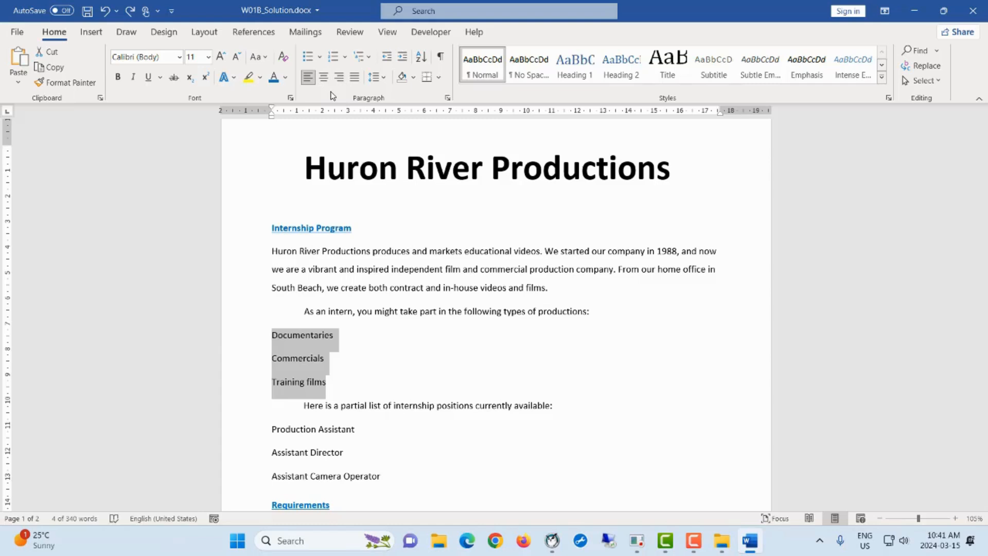
{"action": "left_click", "coordinate": [309, 59]}
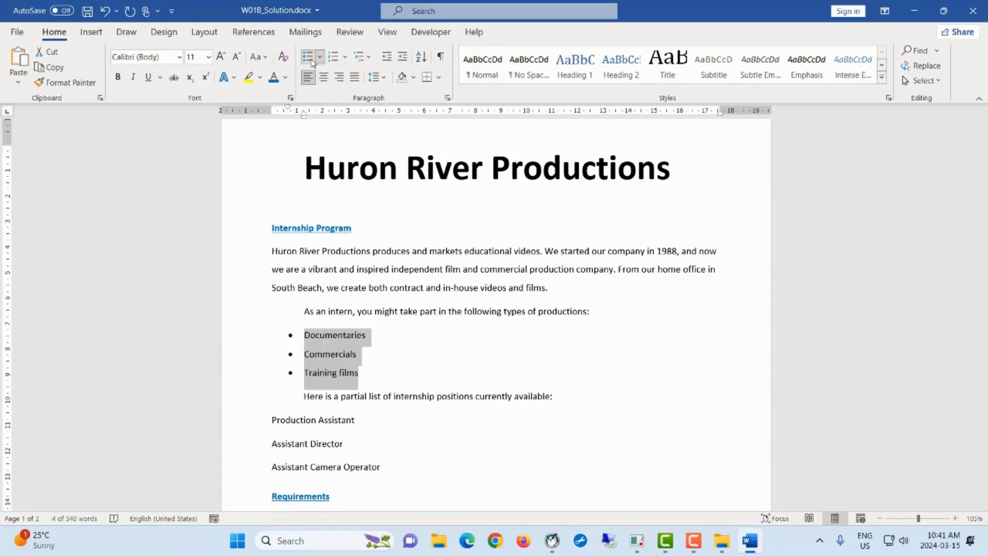
{"action": "left_click", "coordinate": [319, 57]}
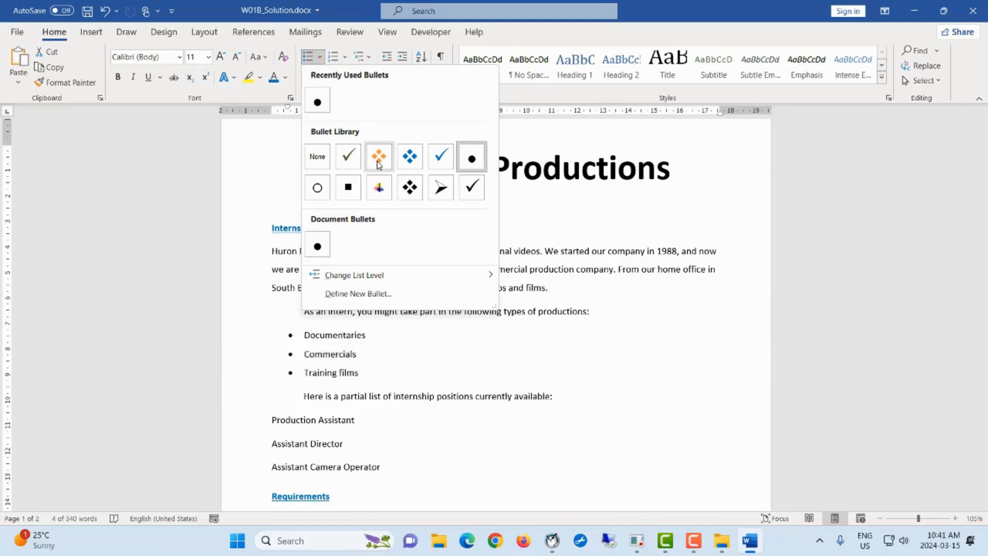
{"action": "left_click", "coordinate": [317, 103]}
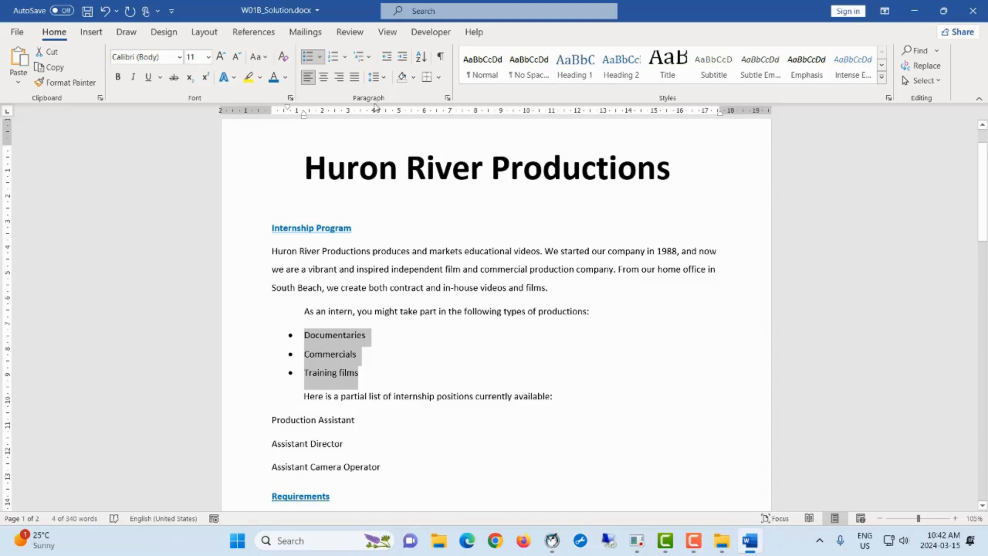
Step: Increase the bulleted list's indent twice and copy its formatting to the Production Assistant, Assistant Director and Assistant Camera Operator lines
{"action": "left_click", "coordinate": [403, 58]}
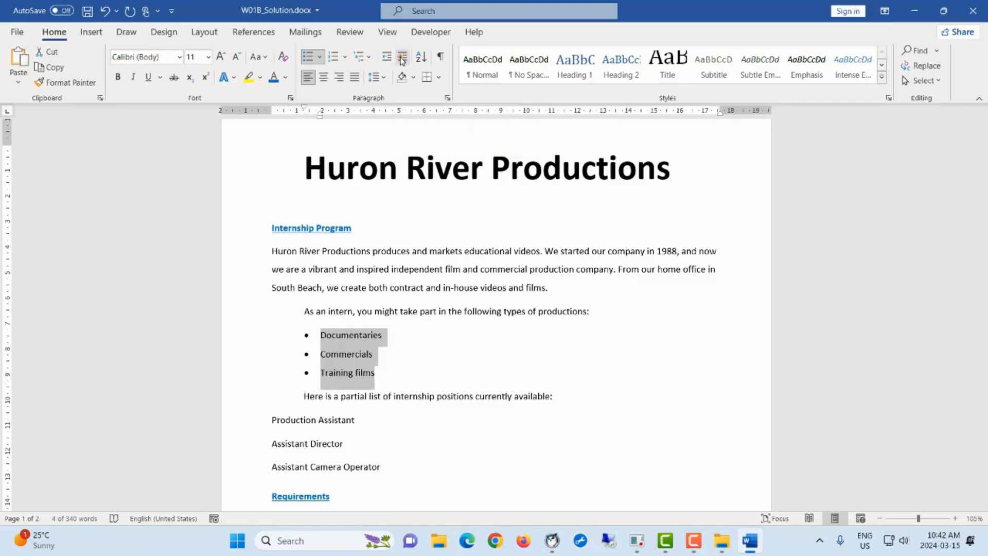
{"action": "left_click", "coordinate": [403, 58]}
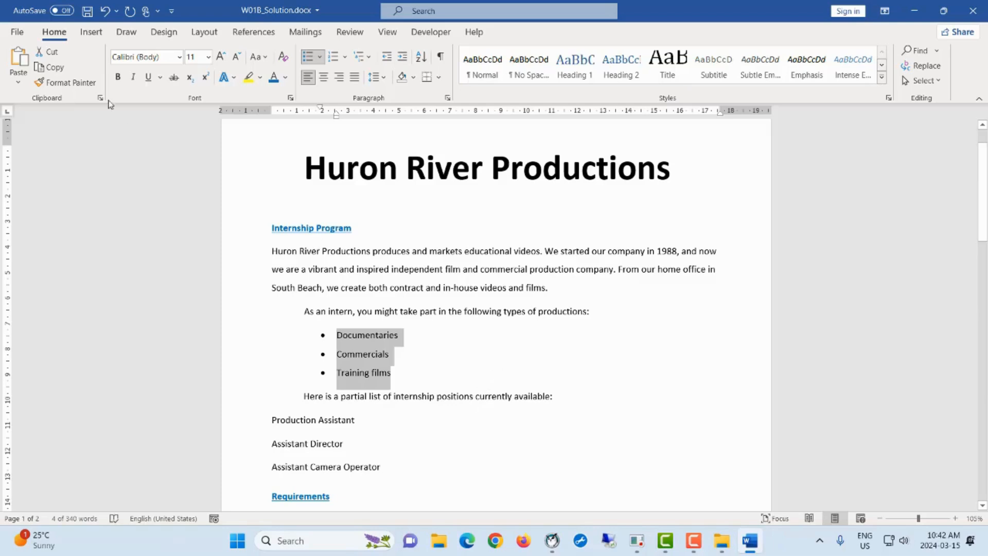
{"action": "left_click", "coordinate": [60, 84]}
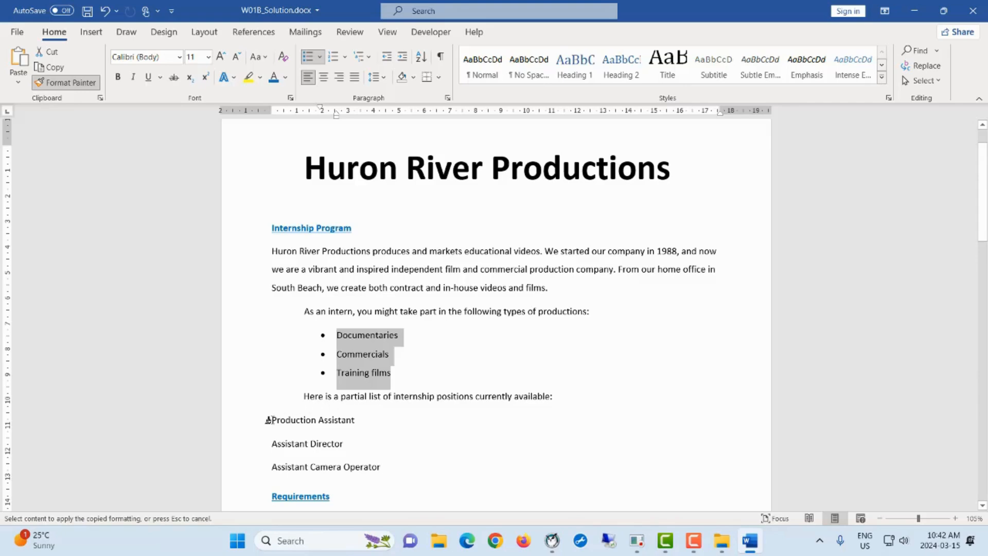
{"action": "left_click_drag", "start_coordinate": [267, 420], "coordinate": [385, 469]}
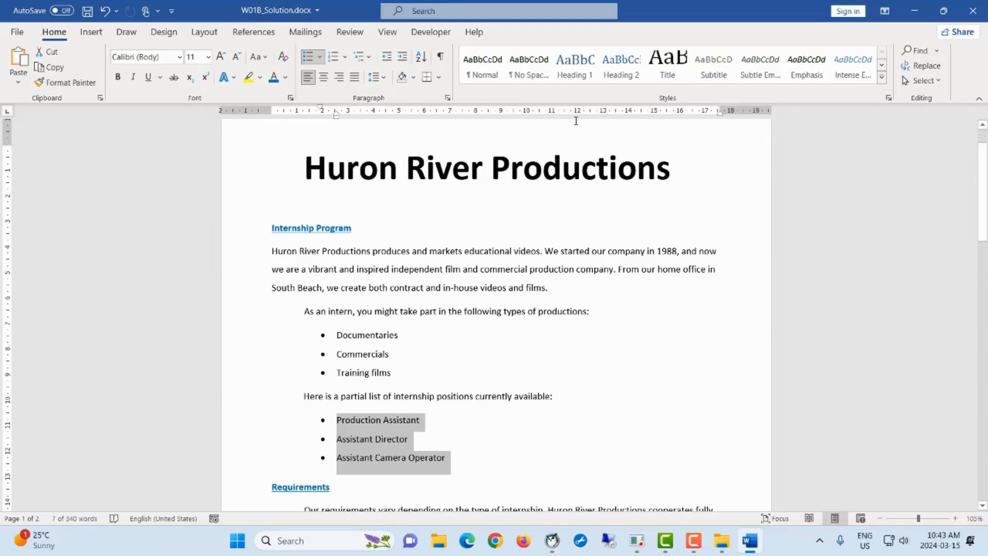
Step: Start a numbered list below "All applicants must:" with the item "Be enrolled in an accredited visual arts program."
{"action": "scroll", "coordinate": [615, 102], "scroll_direction": "down", "scroll_amount": 1}
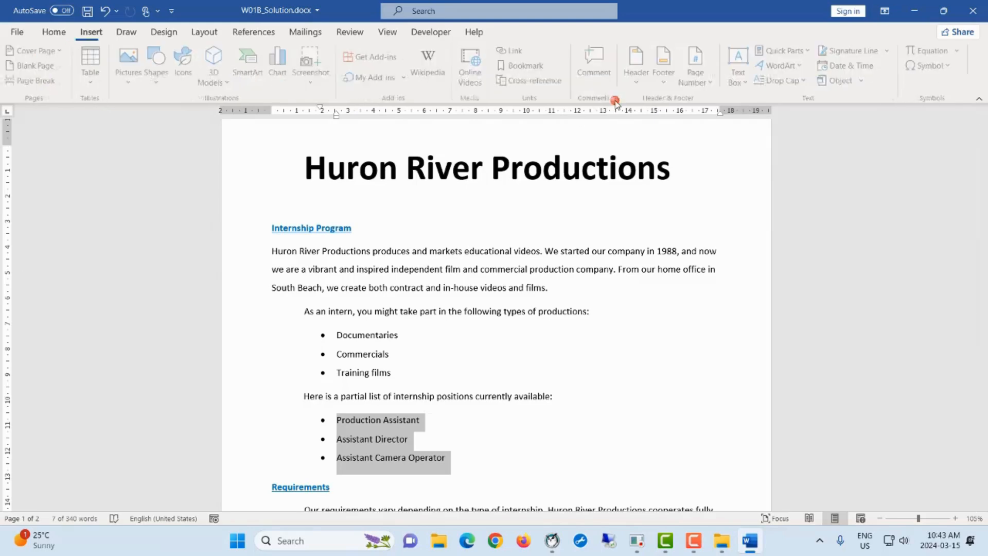
{"action": "scroll", "coordinate": [617, 93], "scroll_direction": "down", "scroll_amount": 3}
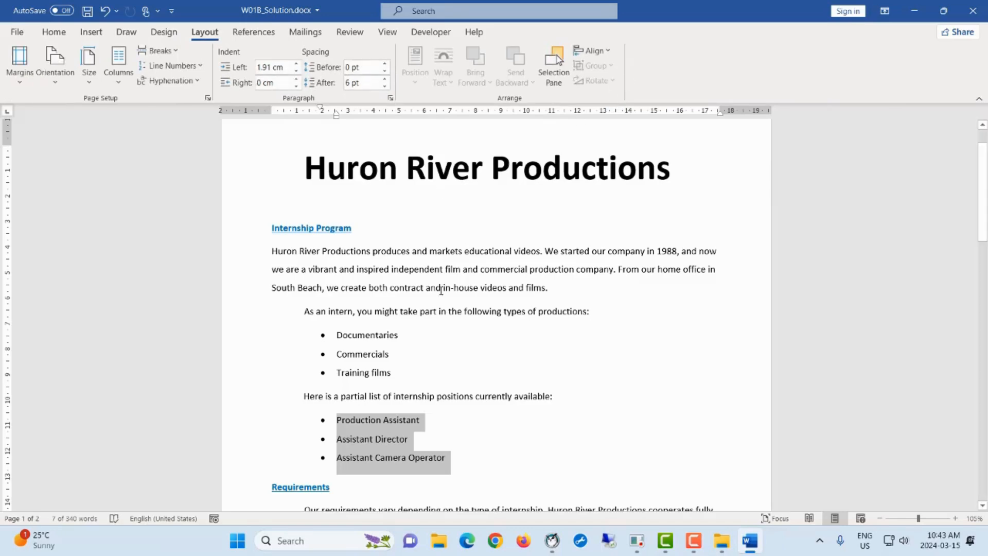
{"action": "scroll", "coordinate": [441, 291], "scroll_direction": "down", "scroll_amount": 3}
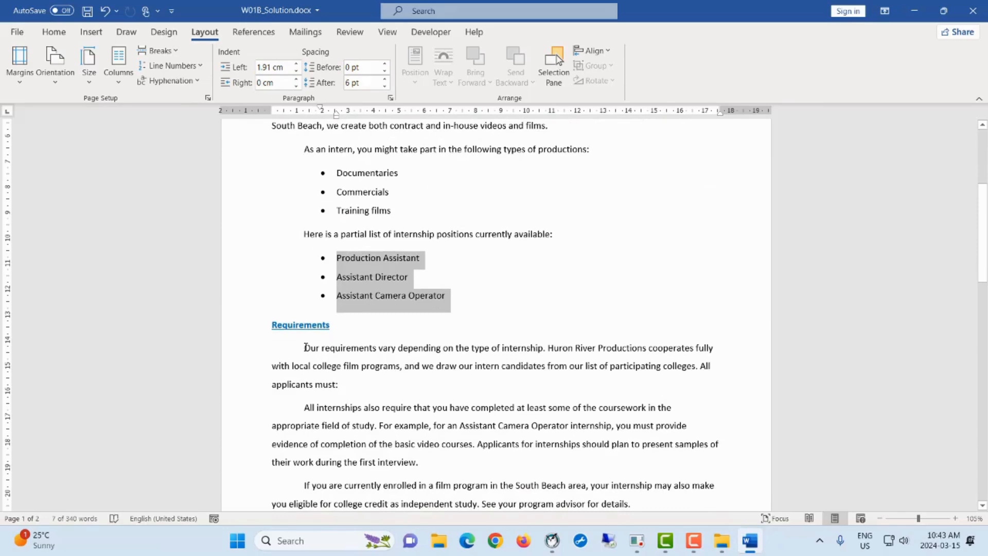
{"action": "left_click", "coordinate": [346, 385]}
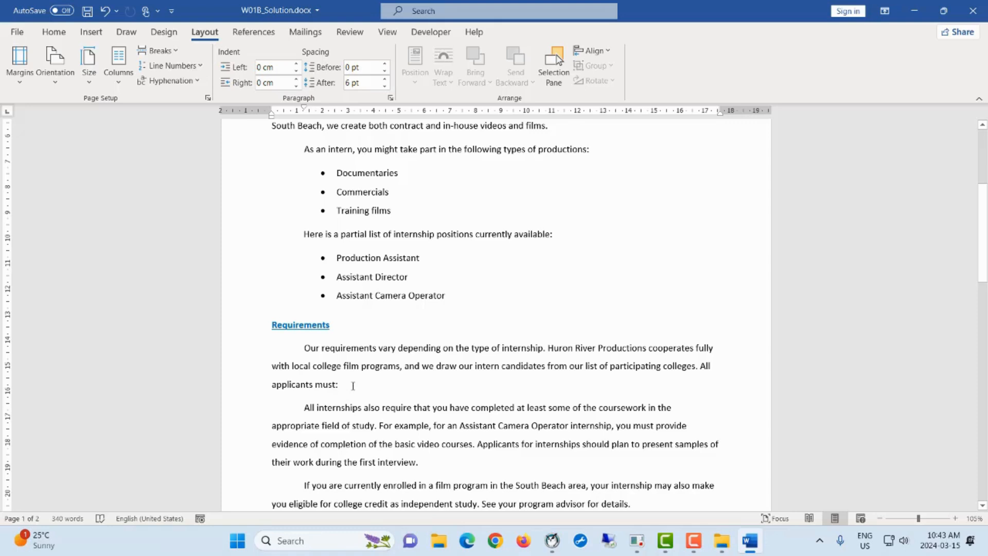
{"action": "key", "text": "Return"}
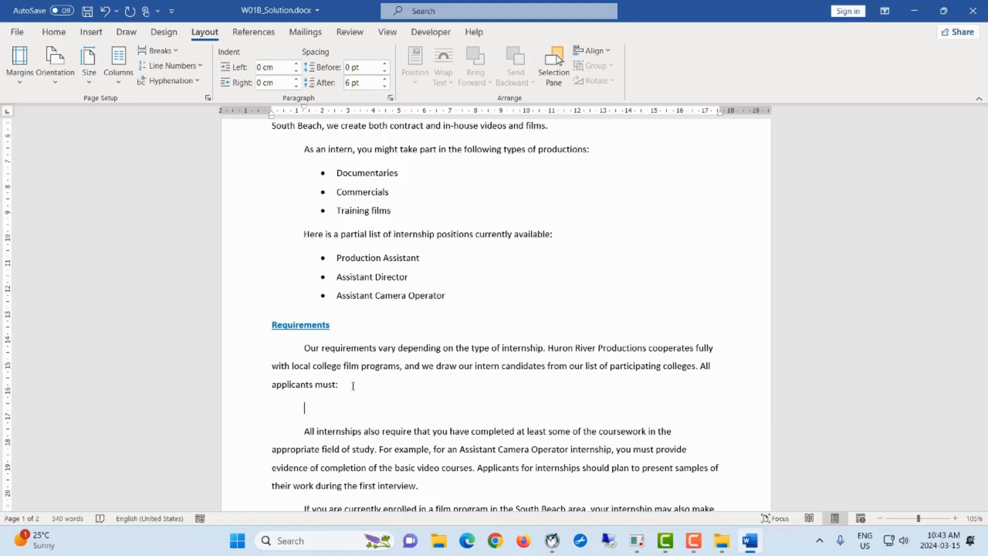
{"action": "left_click", "coordinate": [52, 33]}
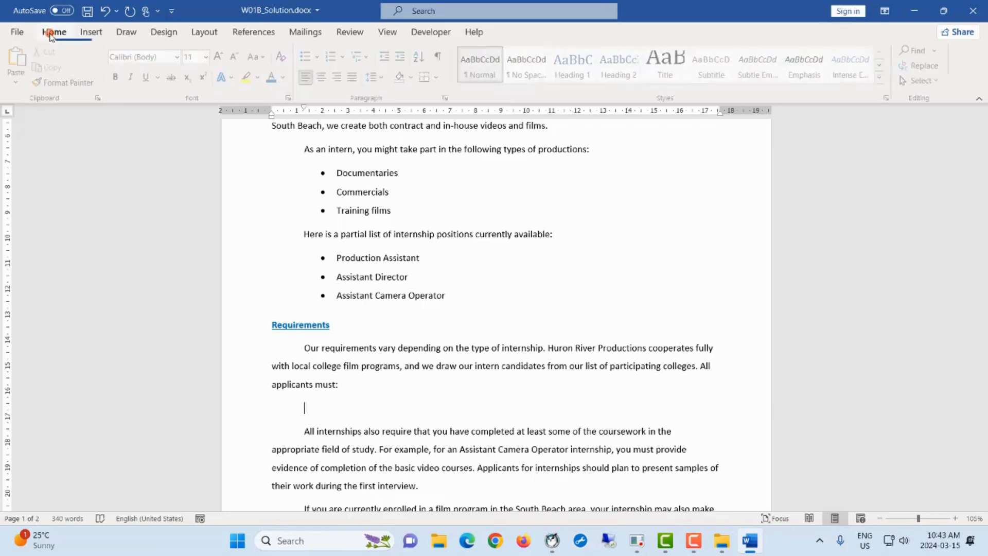
{"action": "left_click", "coordinate": [333, 63]}
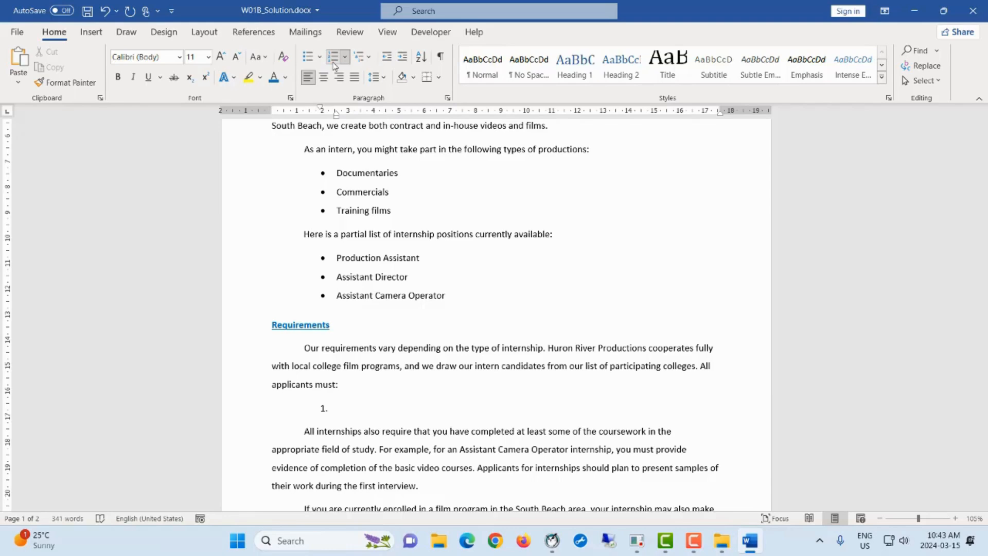
{"action": "type", "text": "be enrolled in an accredited visual arts program."}
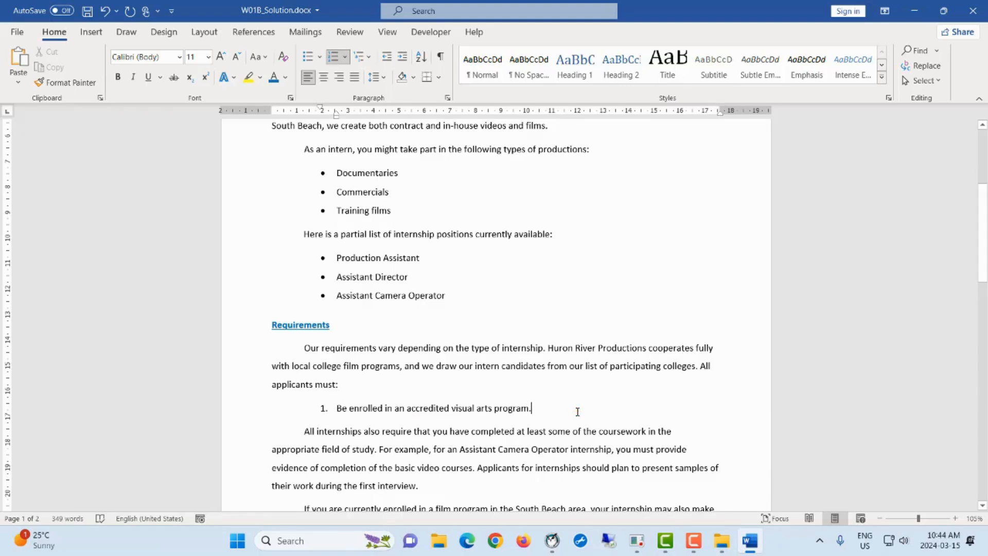
Step: Add the numbered items "Be available during the entire production process." and "Submit three faculty letters of recommendation."
{"action": "key", "text": "Return"}
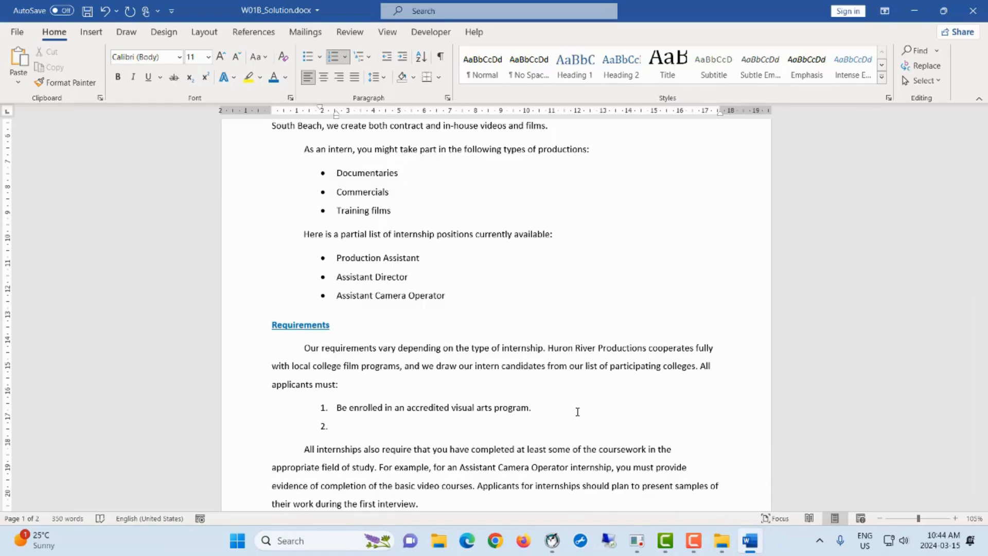
{"action": "type", "text": "Be"}
{"action": "type", "text": "available during the entire production process."}
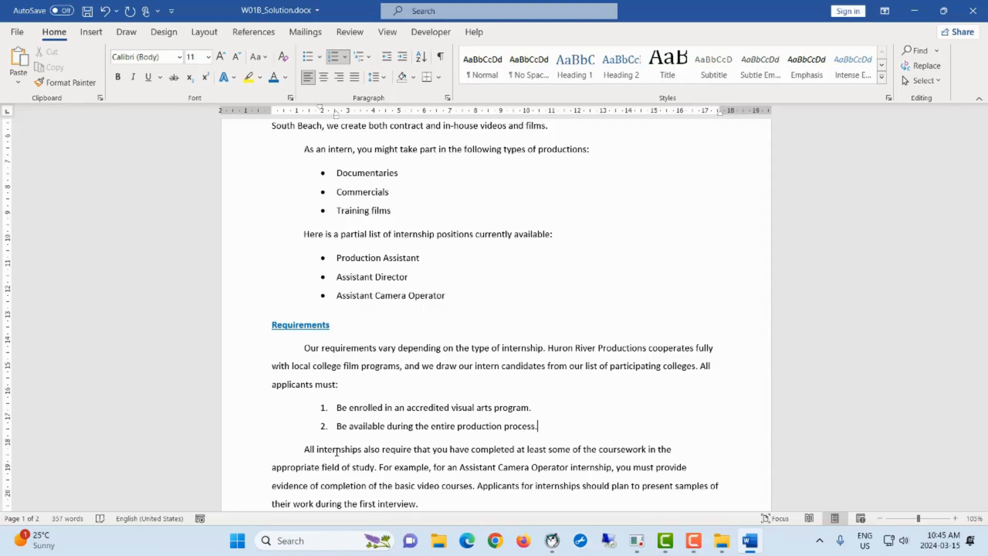
{"action": "key", "text": "Return"}
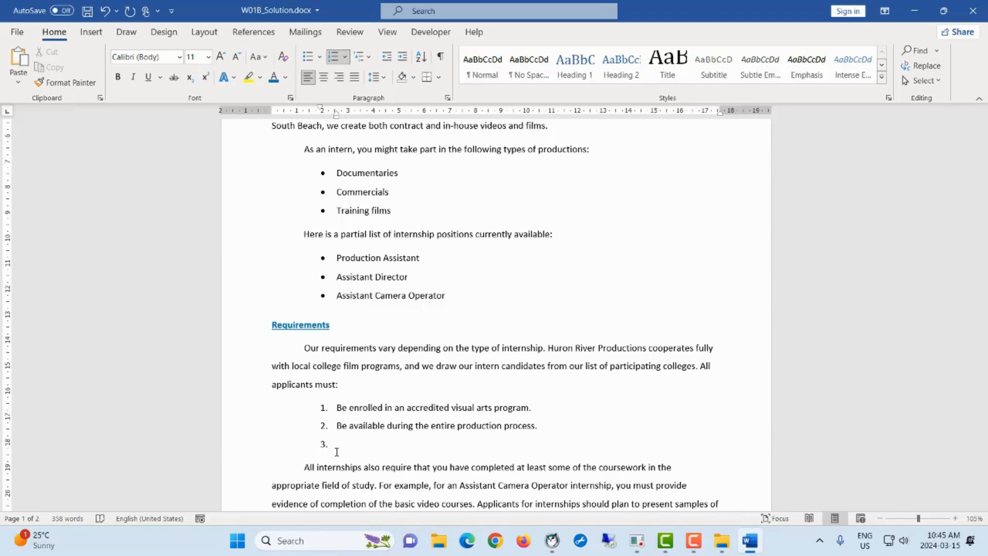
{"action": "type", "text": "Submit three faculty letters of recommendation."}
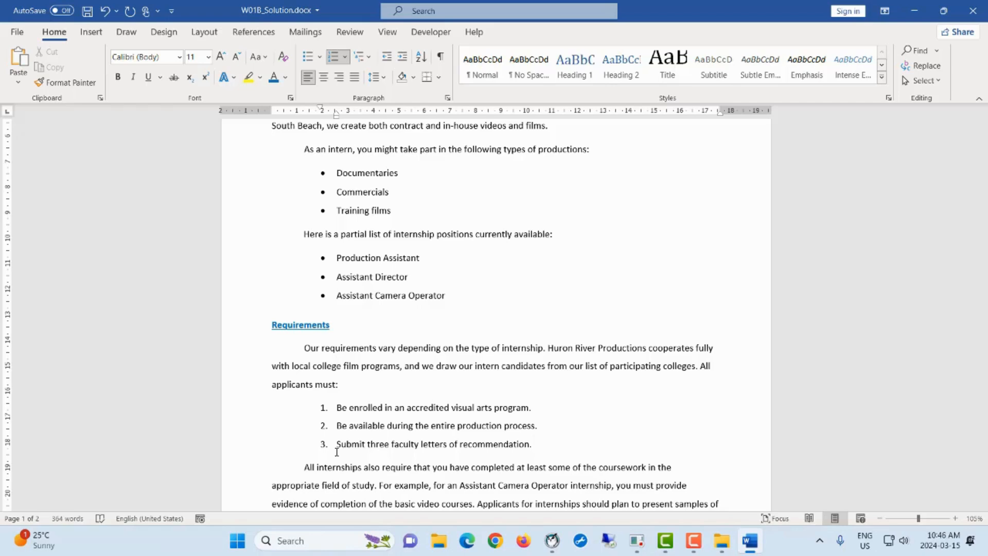
Step: Format the four August meeting lines under Upcoming Internships as a bulleted list with green check mark bullets
{"action": "scroll", "coordinate": [456, 327], "scroll_direction": "down", "scroll_amount": 8}
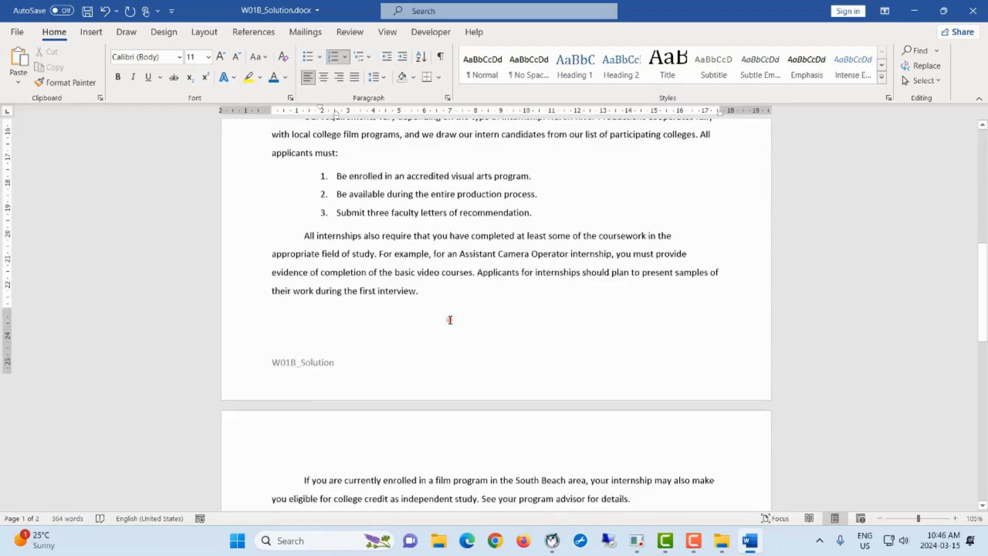
{"action": "scroll", "coordinate": [456, 327], "scroll_direction": "down", "scroll_amount": 3}
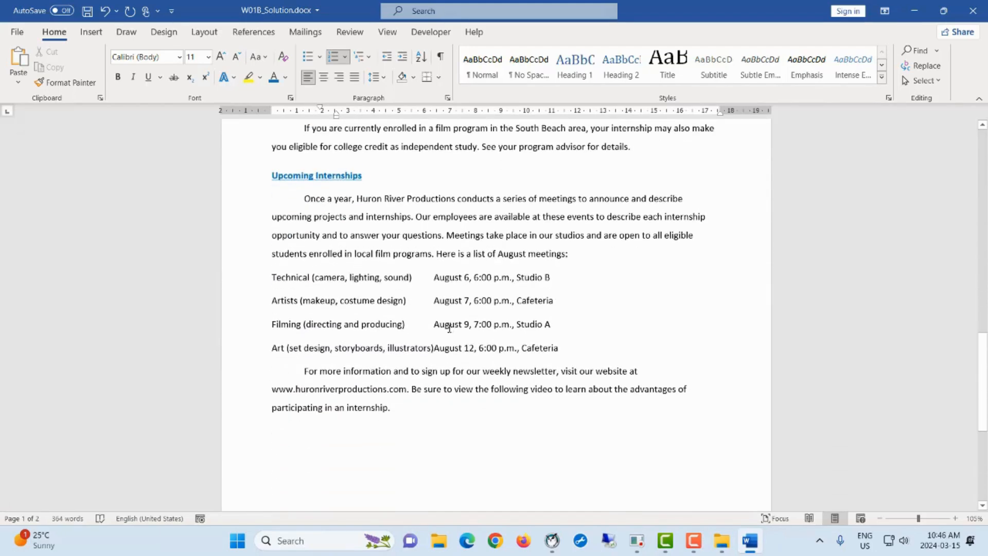
{"action": "left_click_drag", "start_coordinate": [270, 278], "coordinate": [570, 346]}
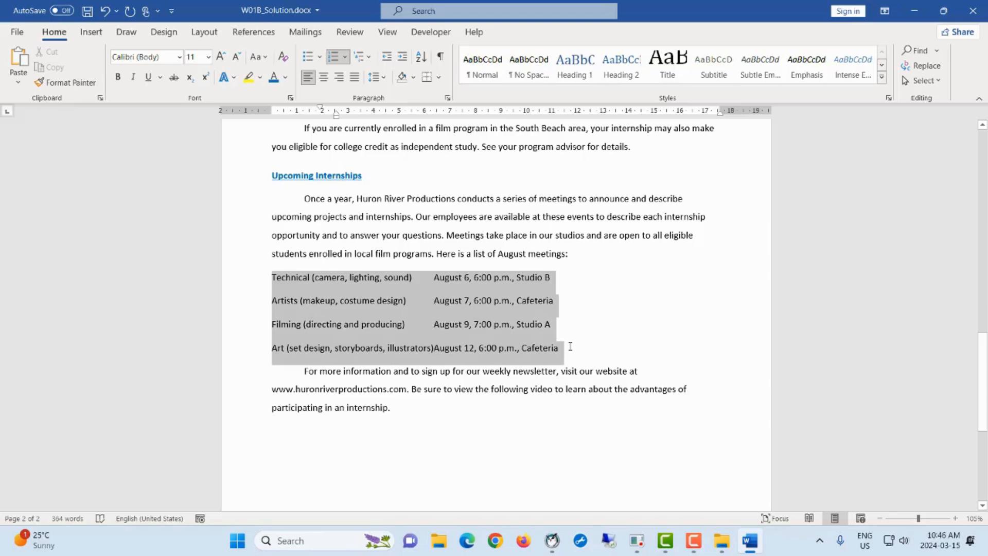
{"action": "left_click_drag", "start_coordinate": [570, 346], "coordinate": [570, 347]}
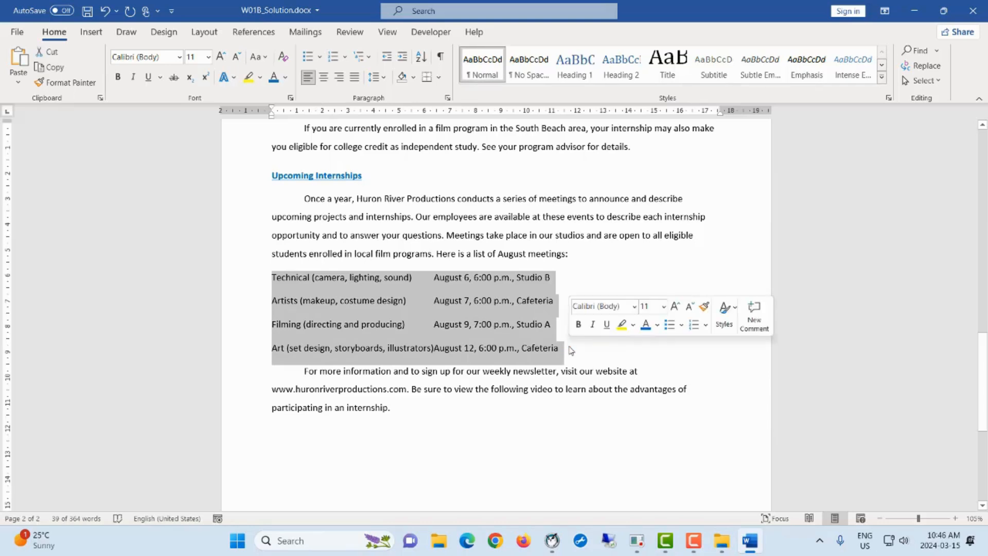
{"action": "left_click_drag", "start_coordinate": [490, 253], "coordinate": [565, 255]}
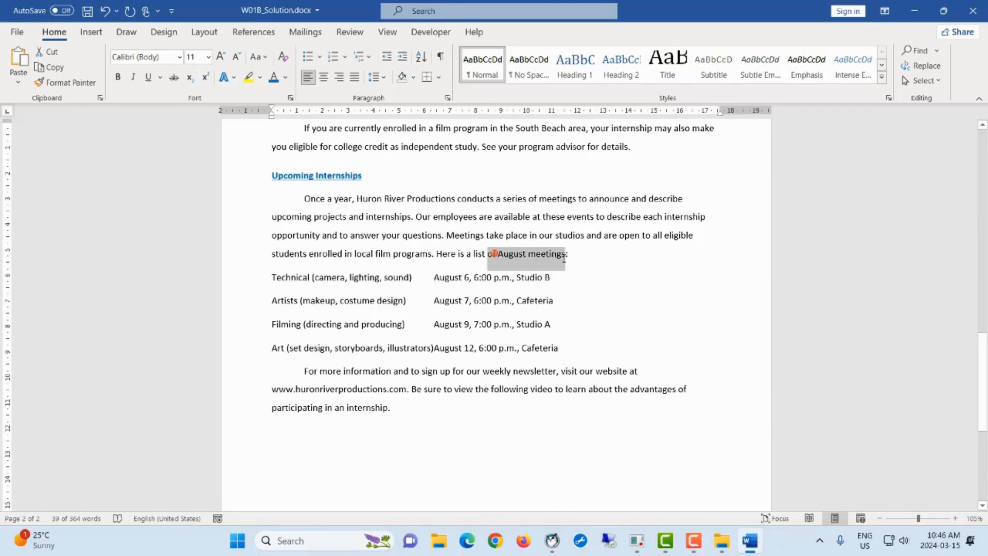
{"action": "left_click_drag", "start_coordinate": [268, 277], "coordinate": [569, 346]}
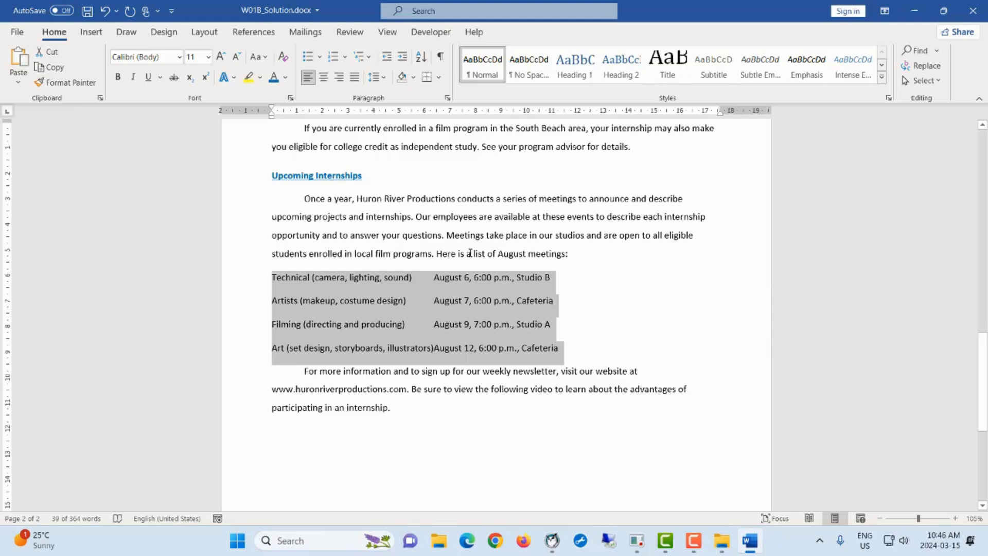
{"action": "right_click", "coordinate": [272, 278]}
{"action": "key", "text": "Escape"}
{"action": "left_click", "coordinate": [306, 281]}
{"action": "left_click_drag", "start_coordinate": [272, 277], "coordinate": [559, 349]}
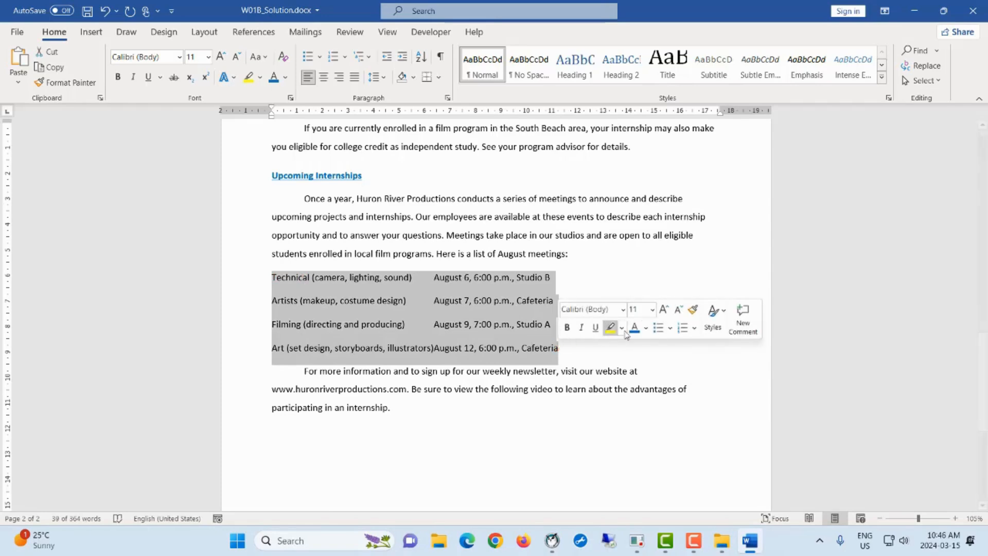
{"action": "left_click", "coordinate": [670, 328]}
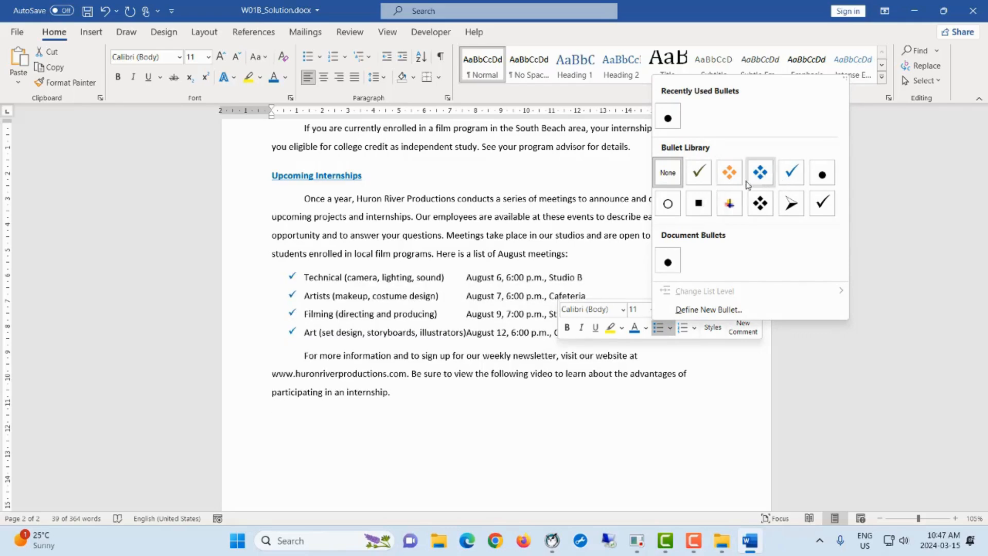
{"action": "left_click", "coordinate": [698, 180]}
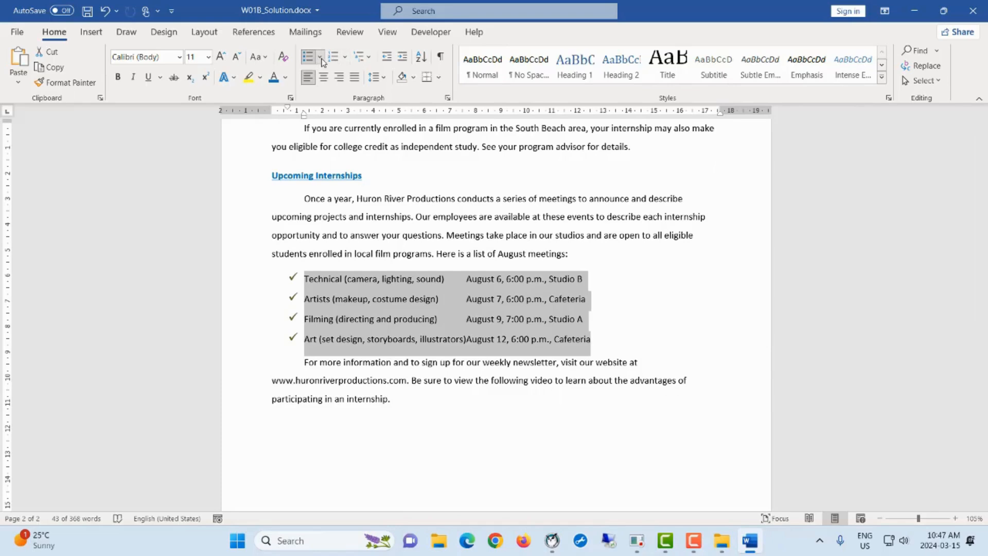
Step: Define a new bullet for the August meetings list by changing the check mark's font color to blue
{"action": "left_click", "coordinate": [320, 57]}
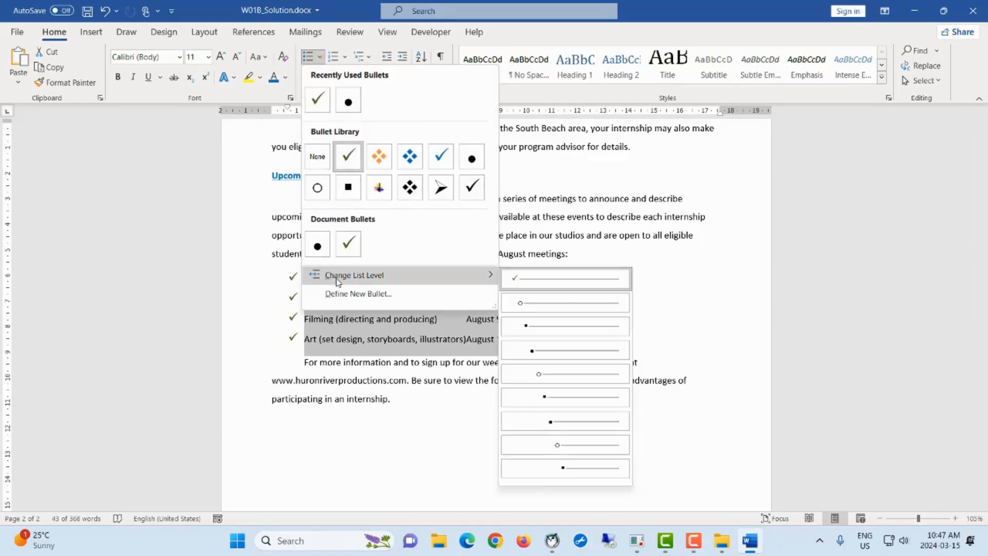
{"action": "left_click", "coordinate": [368, 298]}
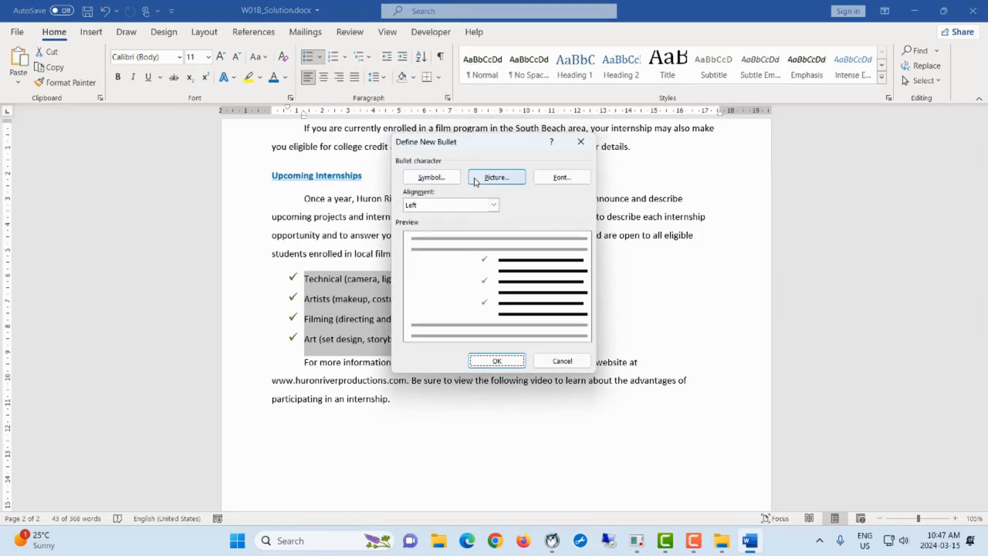
{"action": "left_click", "coordinate": [544, 178]}
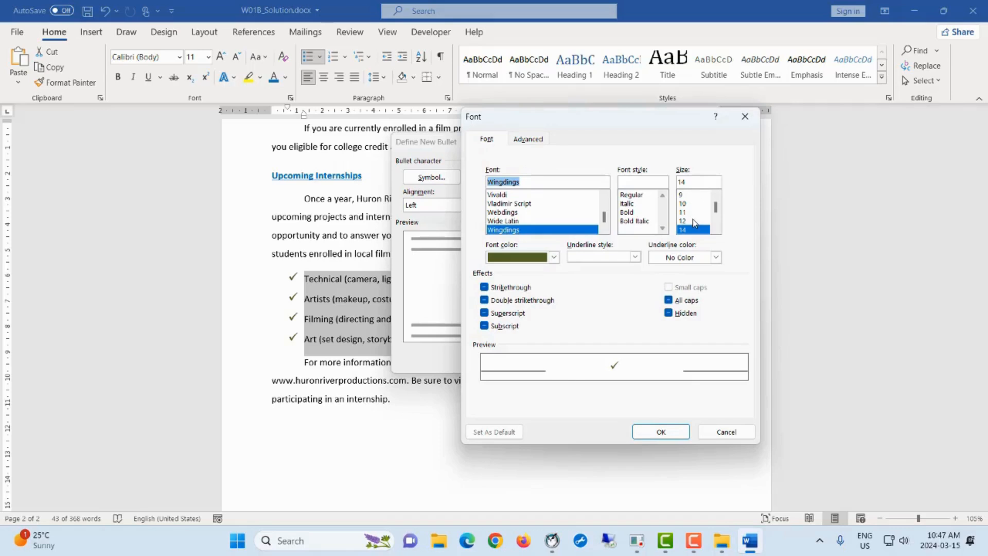
{"action": "left_click", "coordinate": [554, 256]}
{"action": "left_click", "coordinate": [523, 341]}
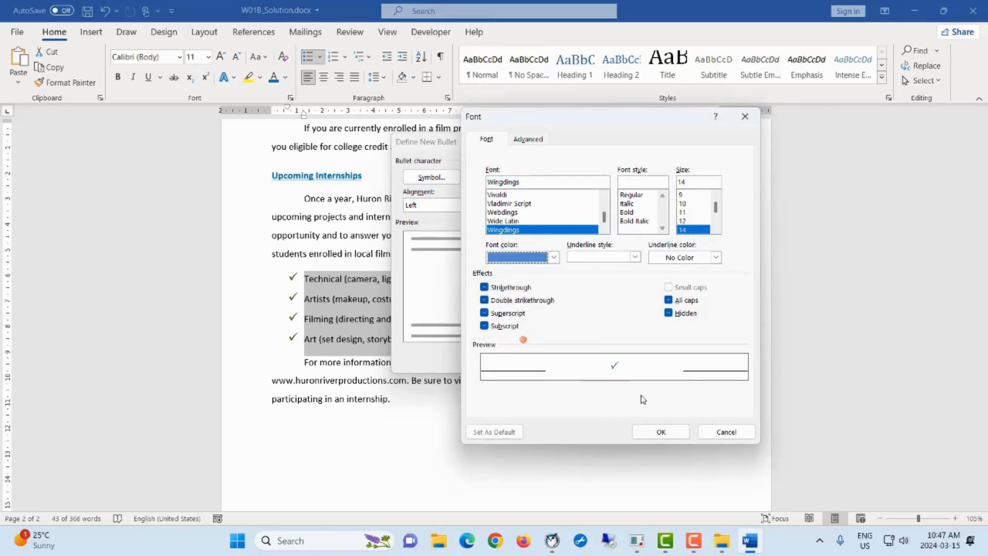
{"action": "left_click", "coordinate": [660, 432]}
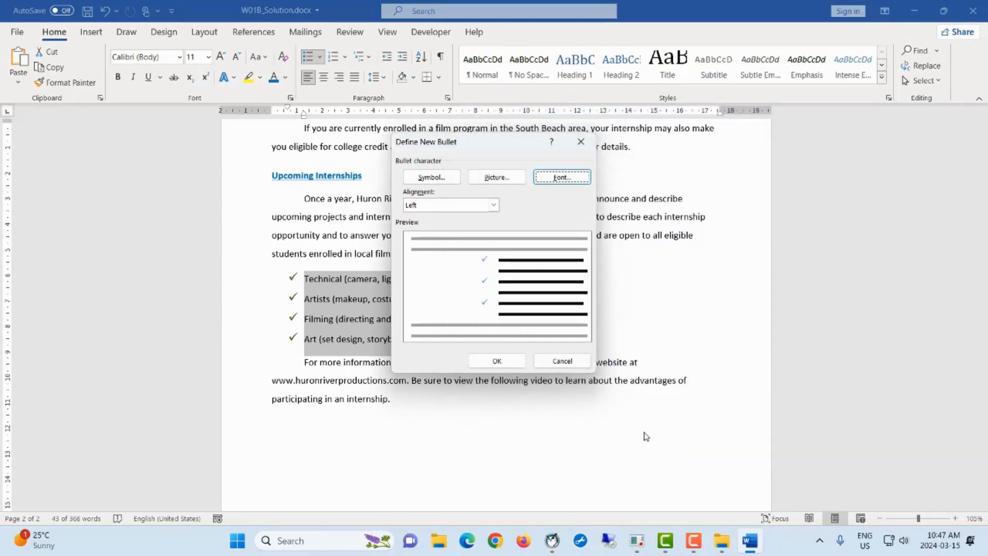
{"action": "left_click", "coordinate": [491, 360]}
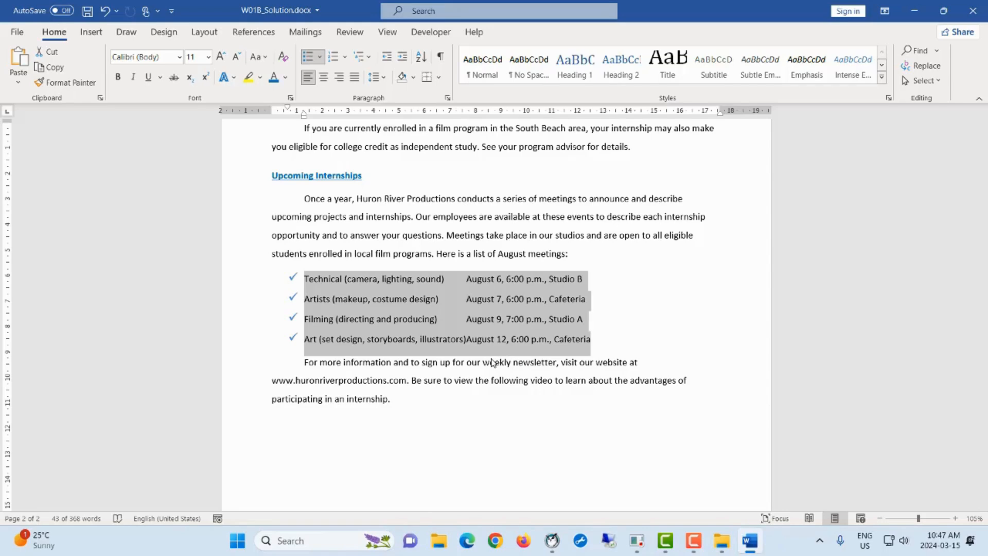
Step: Copy the August meetings list's formatting to the productions list and the internship positions list on the first page
{"action": "scroll", "coordinate": [493, 363], "scroll_direction": "up", "scroll_amount": 10}
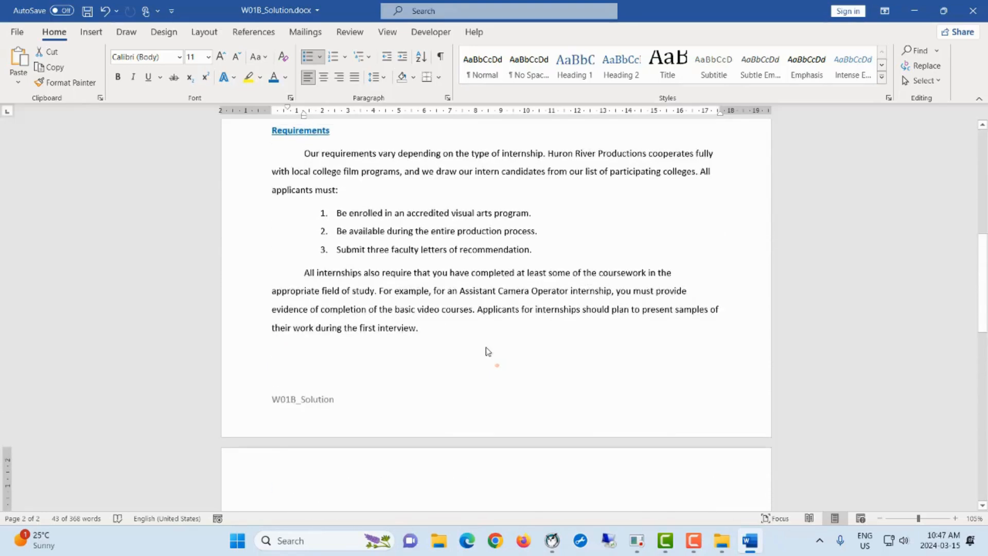
{"action": "scroll", "coordinate": [332, 212], "scroll_direction": "up", "scroll_amount": 2}
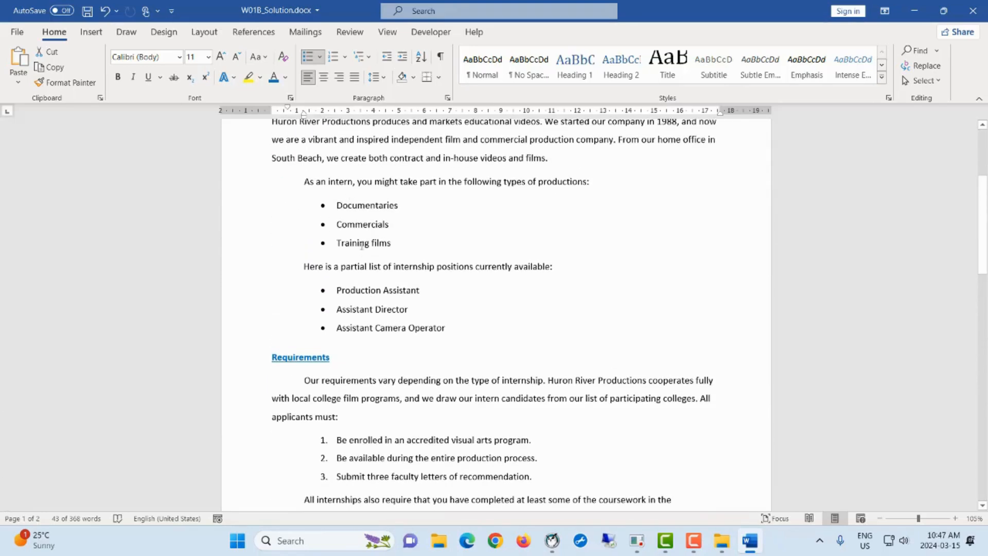
{"action": "scroll", "coordinate": [339, 220], "scroll_direction": "down", "scroll_amount": 11}
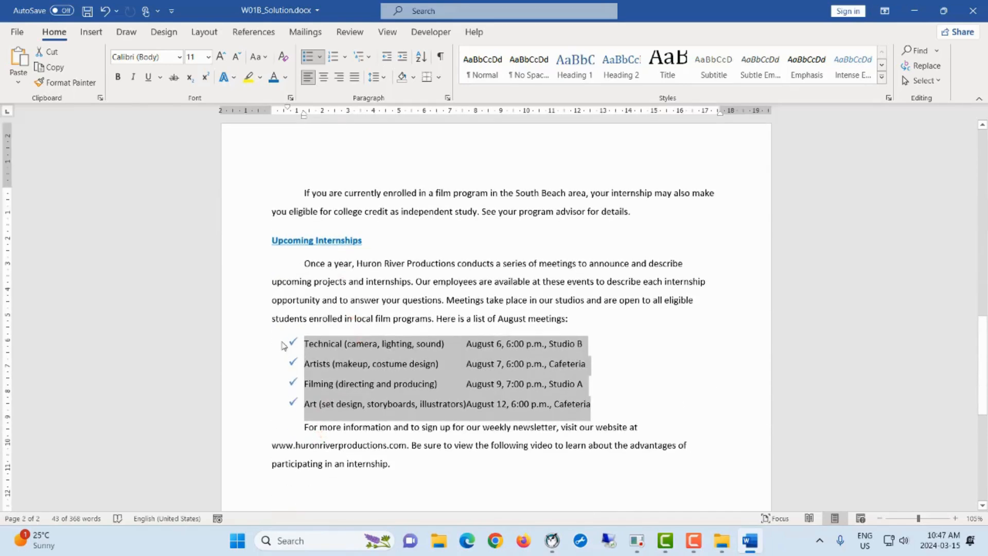
{"action": "left_click", "coordinate": [58, 86]}
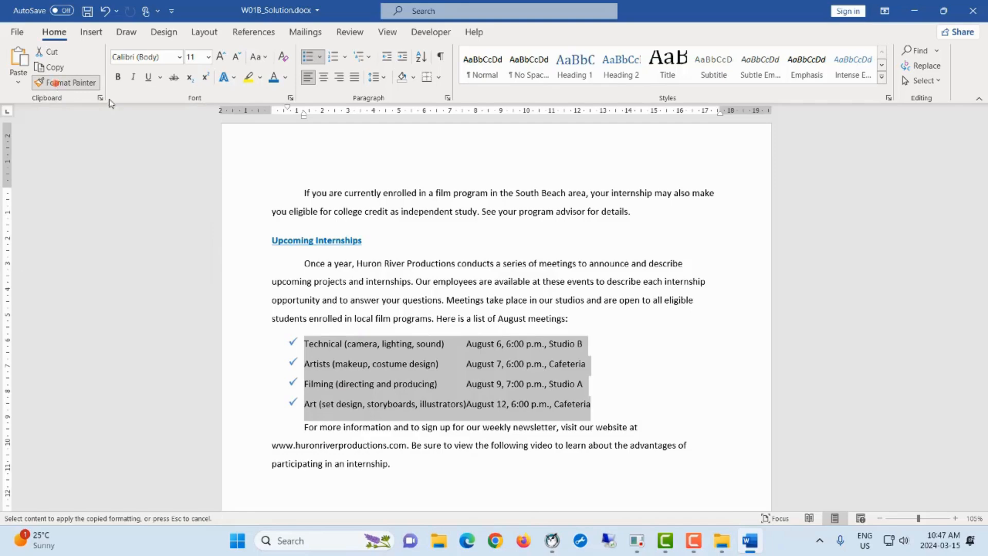
{"action": "scroll", "coordinate": [515, 228], "scroll_direction": "up", "scroll_amount": 3}
{"action": "scroll", "coordinate": [515, 228], "scroll_direction": "up", "scroll_amount": 10}
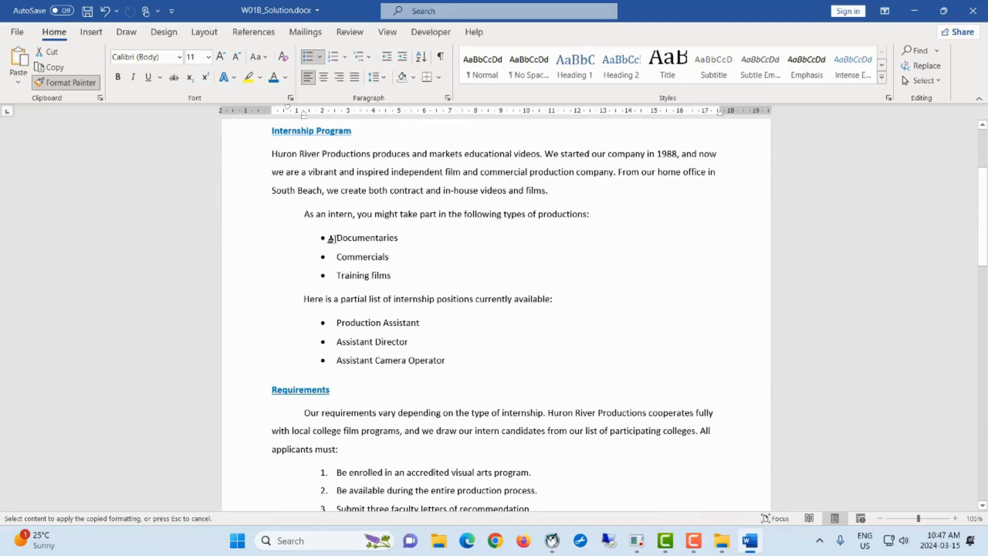
{"action": "left_click_drag", "start_coordinate": [334, 238], "coordinate": [388, 274]}
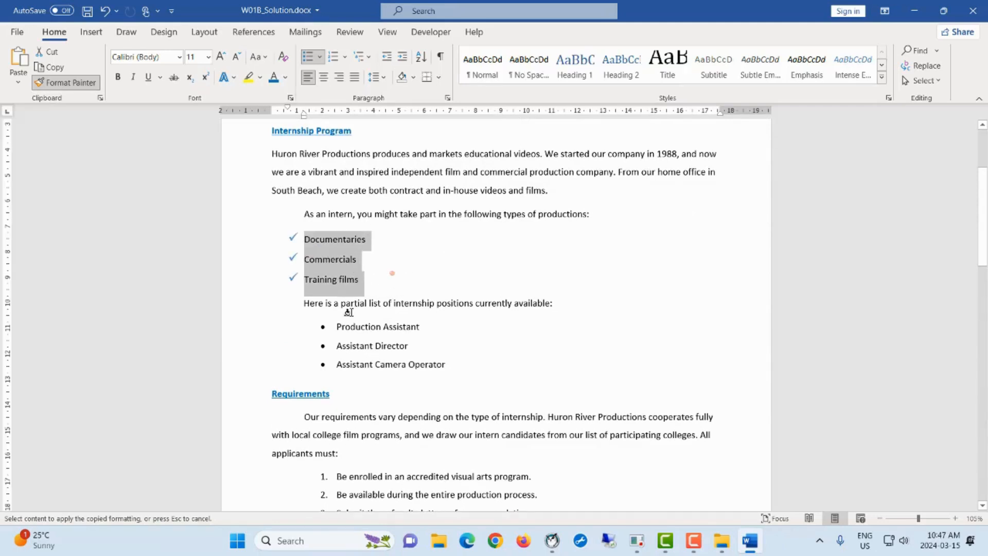
{"action": "left_click_drag", "start_coordinate": [337, 326], "coordinate": [448, 368]}
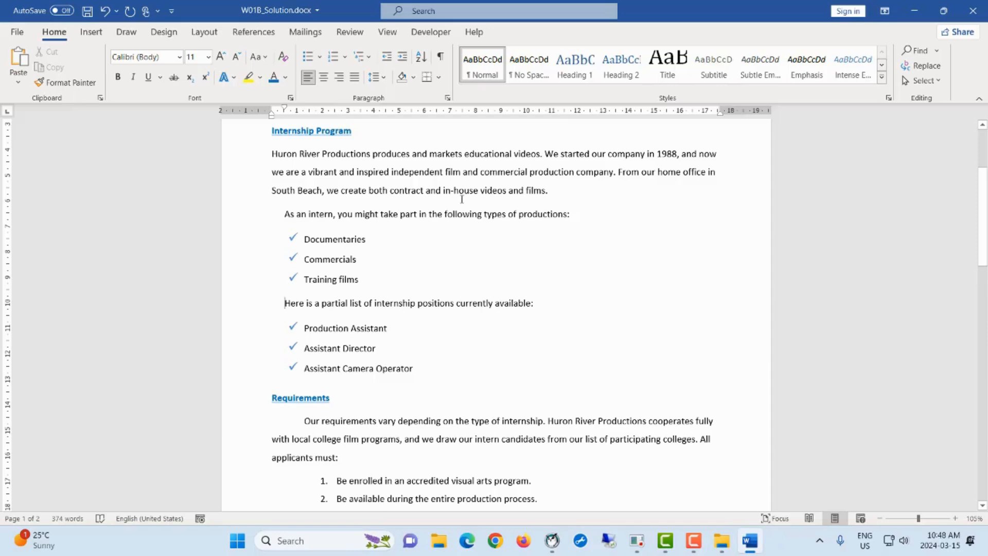
Step: Examine how the dates and locations line up with the meeting names in the August meetings list
{"action": "scroll", "coordinate": [462, 199], "scroll_direction": "down", "scroll_amount": 8}
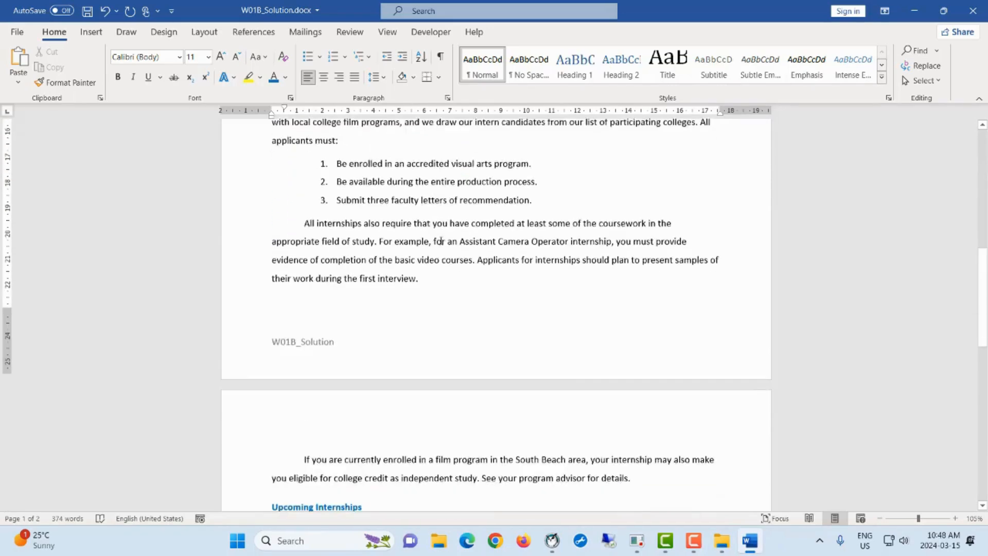
{"action": "scroll", "coordinate": [442, 241], "scroll_direction": "down", "scroll_amount": 7}
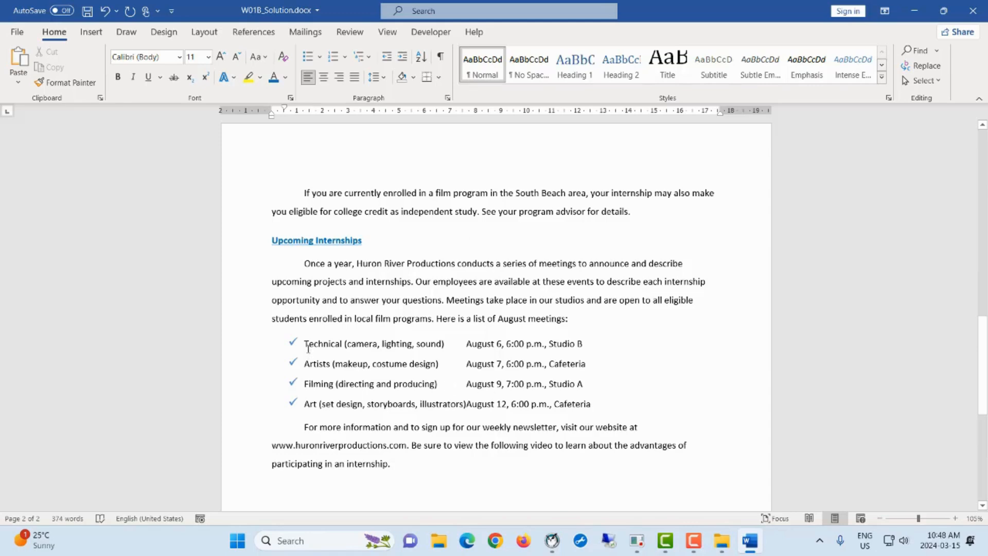
{"action": "left_click_drag", "start_coordinate": [308, 345], "coordinate": [599, 343]}
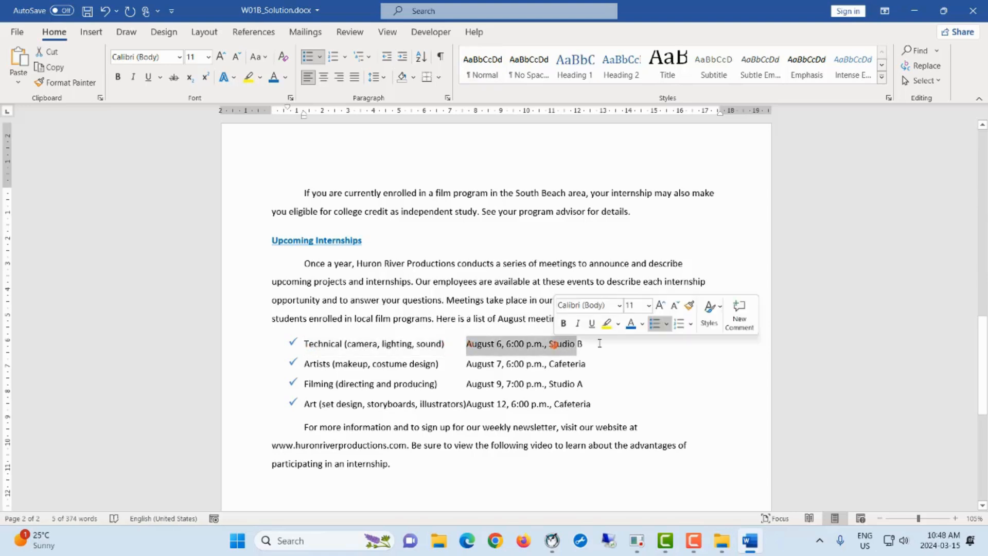
{"action": "left_click", "coordinate": [309, 367]}
{"action": "left_click_drag", "start_coordinate": [305, 404], "coordinate": [445, 405]}
{"action": "left_click", "coordinate": [466, 405]}
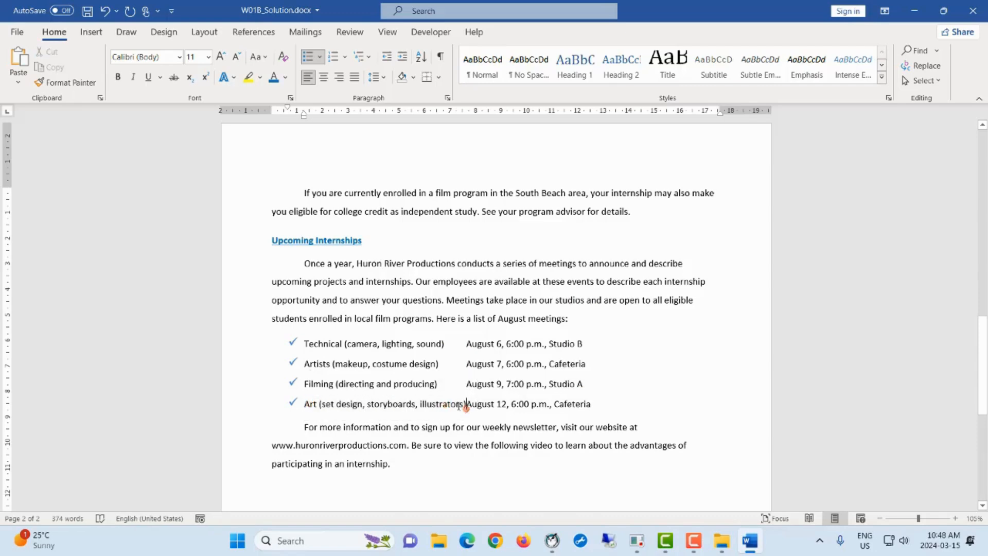
{"action": "left_click_drag", "start_coordinate": [299, 407], "coordinate": [588, 405]}
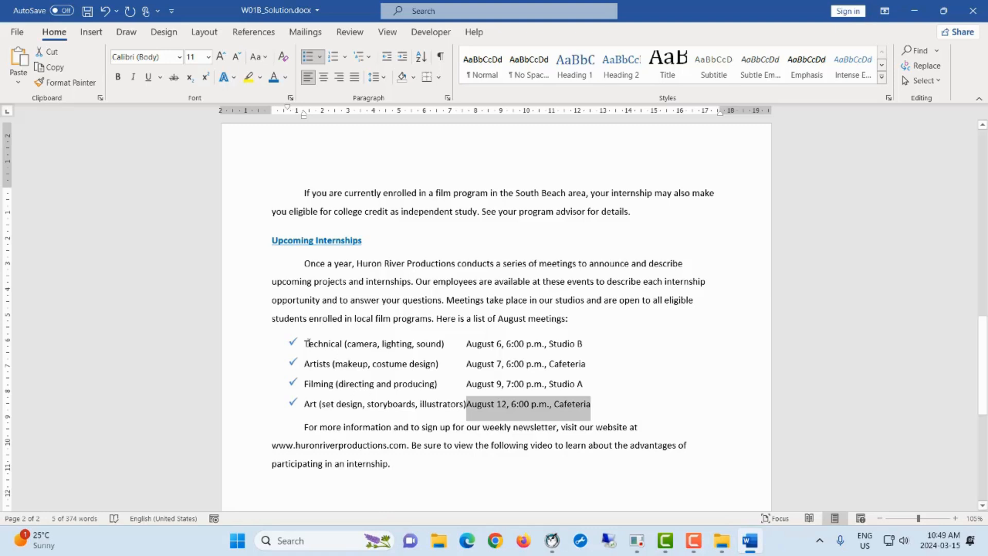
Step: Try a left tab stop at about 8.75 cm on the ruler for the four August meeting lines and cycle the tab stop types
{"action": "left_click_drag", "start_coordinate": [304, 343], "coordinate": [594, 404]}
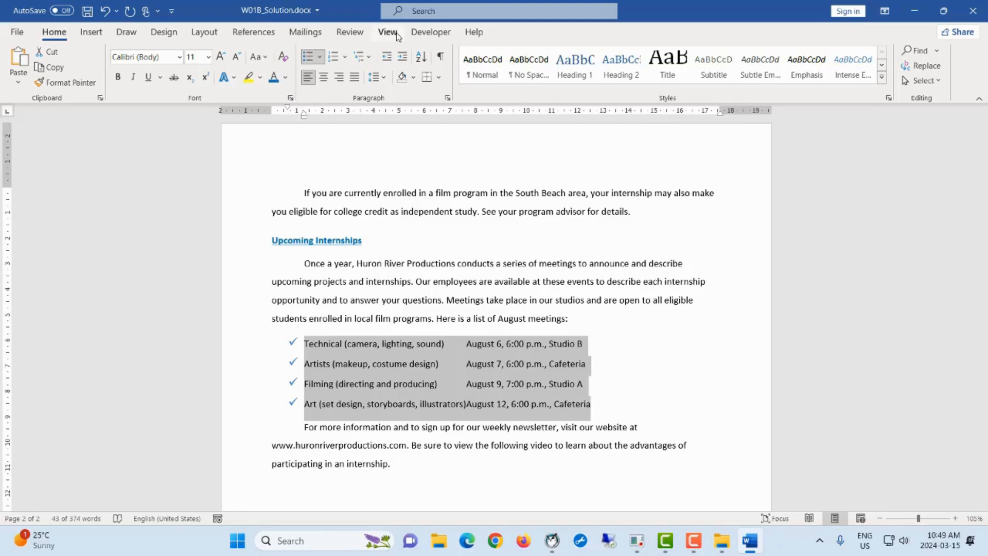
{"action": "left_click", "coordinate": [495, 112]}
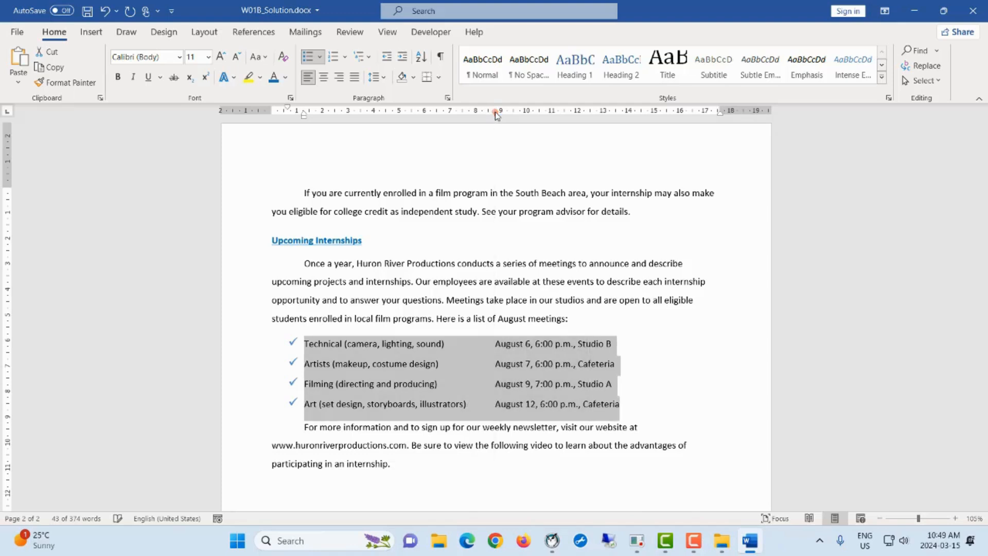
{"action": "left_click", "coordinate": [496, 112]}
{"action": "left_click", "coordinate": [7, 113]}
{"action": "left_click", "coordinate": [7, 113]}
{"action": "left_click", "coordinate": [8, 111]}
Step: Undo the ruler tab stop on the August meeting lines, redo it for comparison, and undo it again
{"action": "left_click", "coordinate": [107, 11]}
{"action": "left_click", "coordinate": [108, 12]}
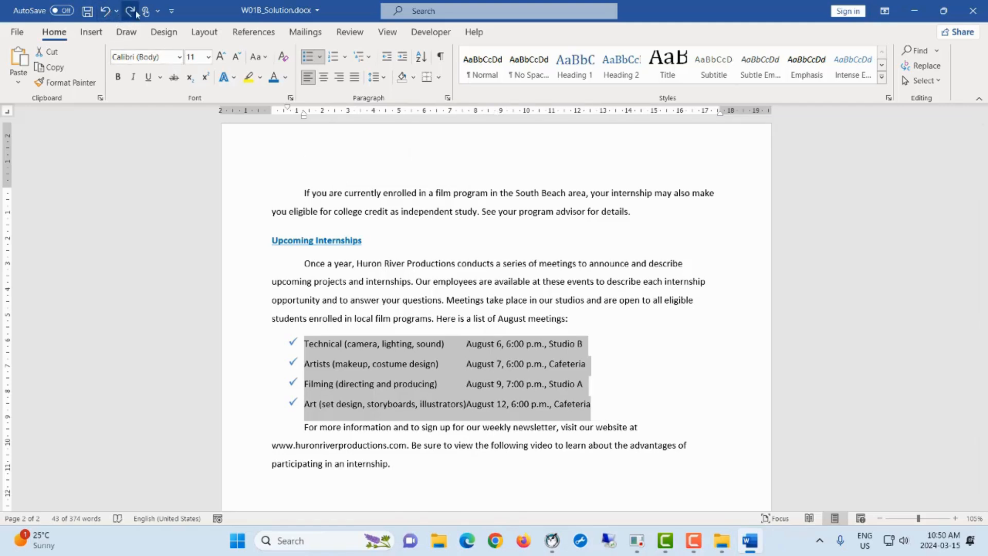
{"action": "left_click", "coordinate": [130, 11]}
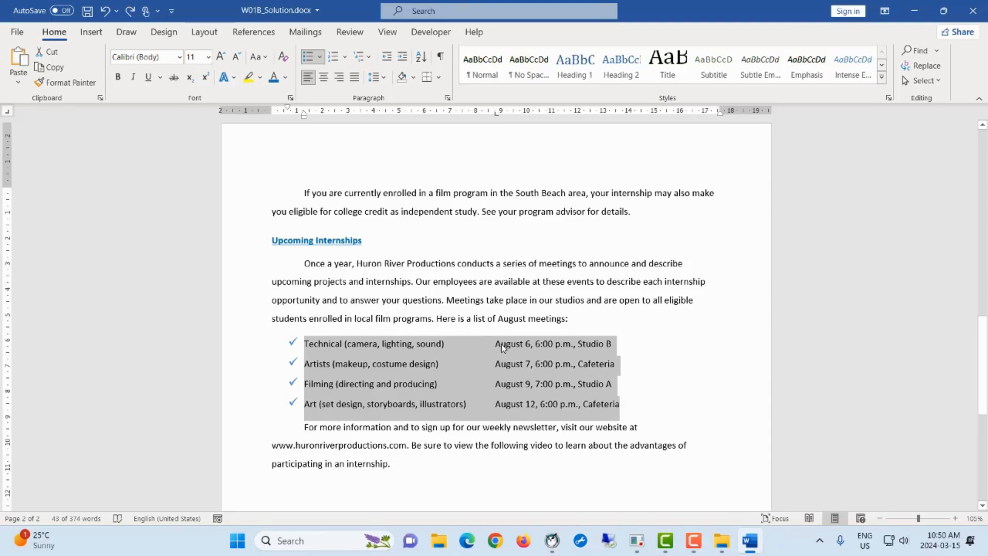
{"action": "left_click", "coordinate": [106, 10]}
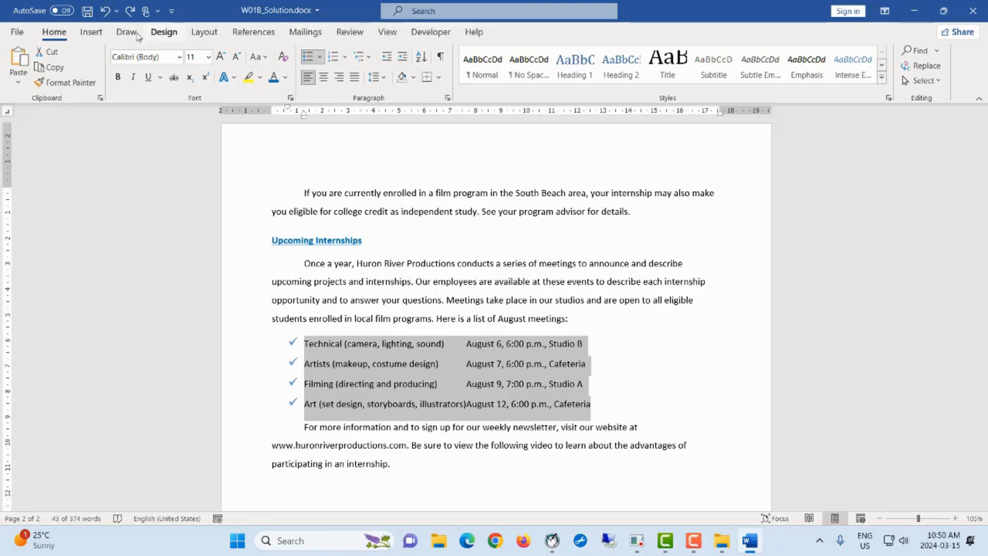
Step: Set a centered tab stop at 12.75 cm with no leader for the four August meeting lines
{"action": "left_click", "coordinate": [448, 98]}
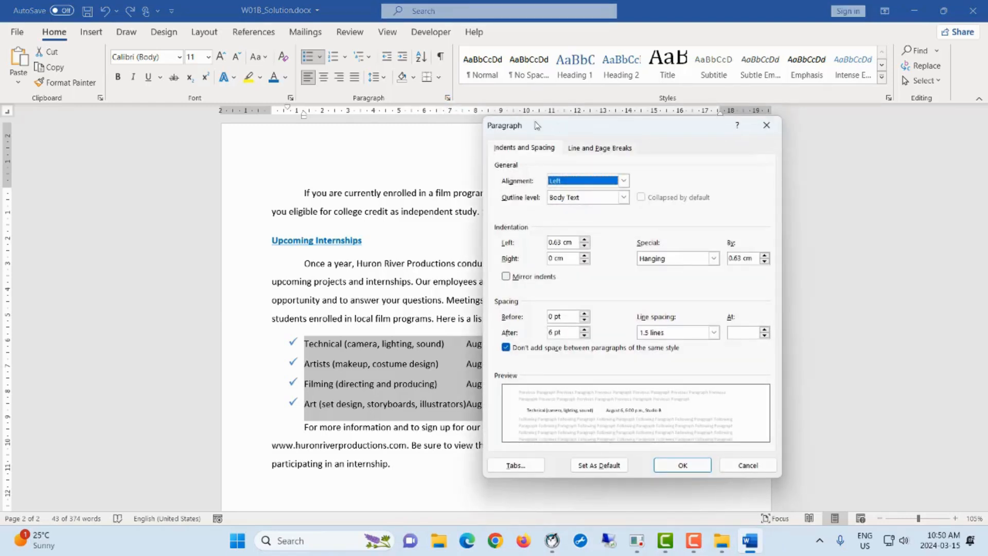
{"action": "left_click", "coordinate": [508, 467]}
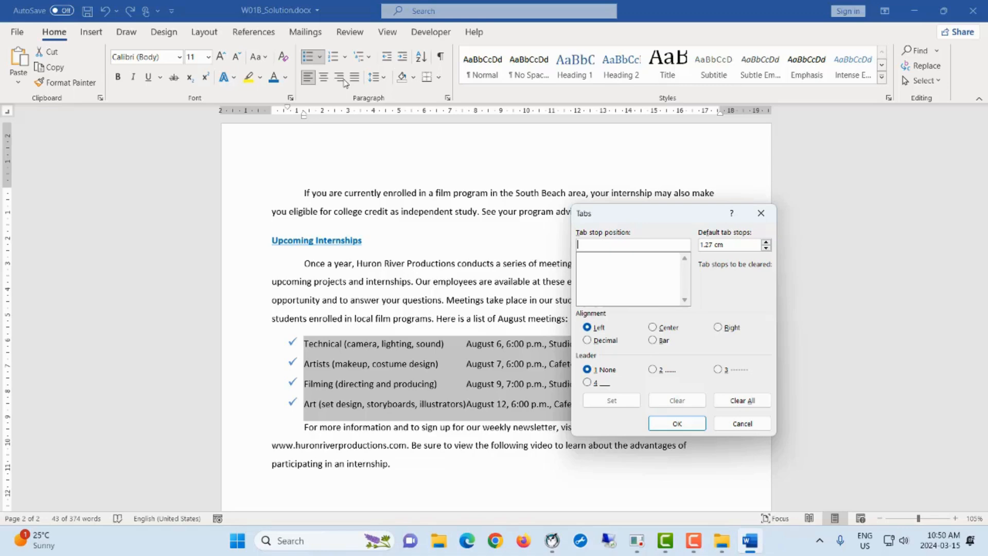
{"action": "left_click", "coordinate": [653, 329]}
{"action": "left_click", "coordinate": [608, 247]}
{"action": "type", "text": "12.75"}
{"action": "left_click", "coordinate": [614, 407]}
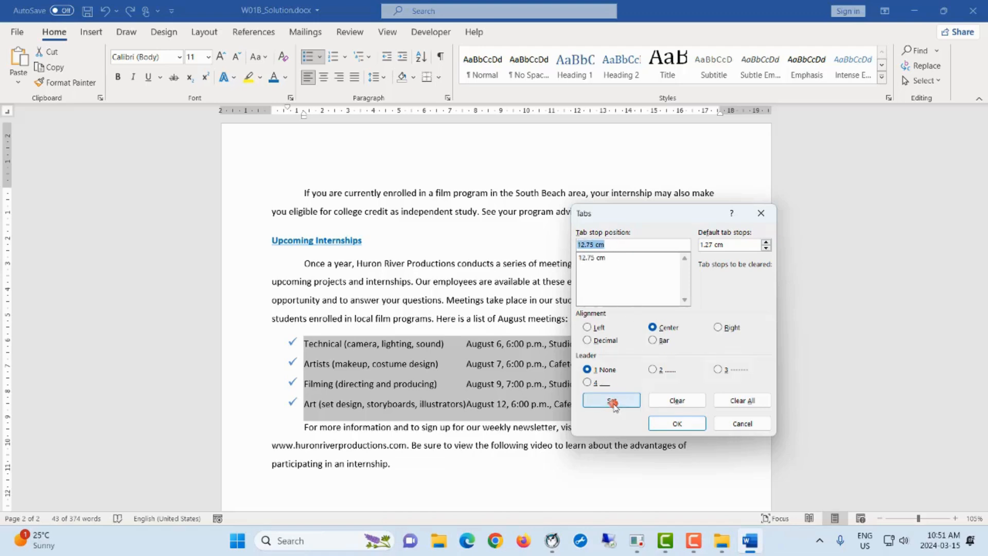
{"action": "left_click", "coordinate": [690, 424]}
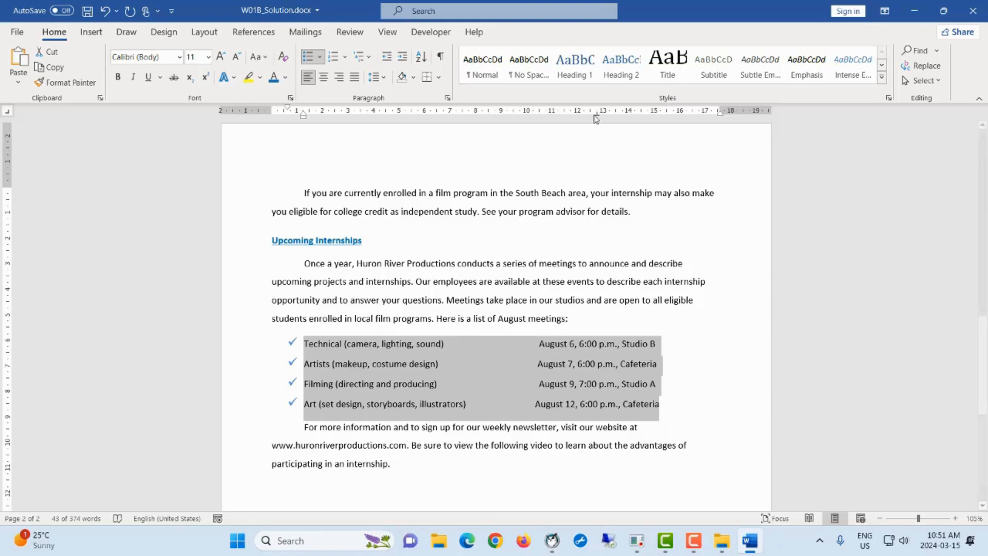
{"action": "left_click_drag", "start_coordinate": [597, 113], "coordinate": [597, 115]}
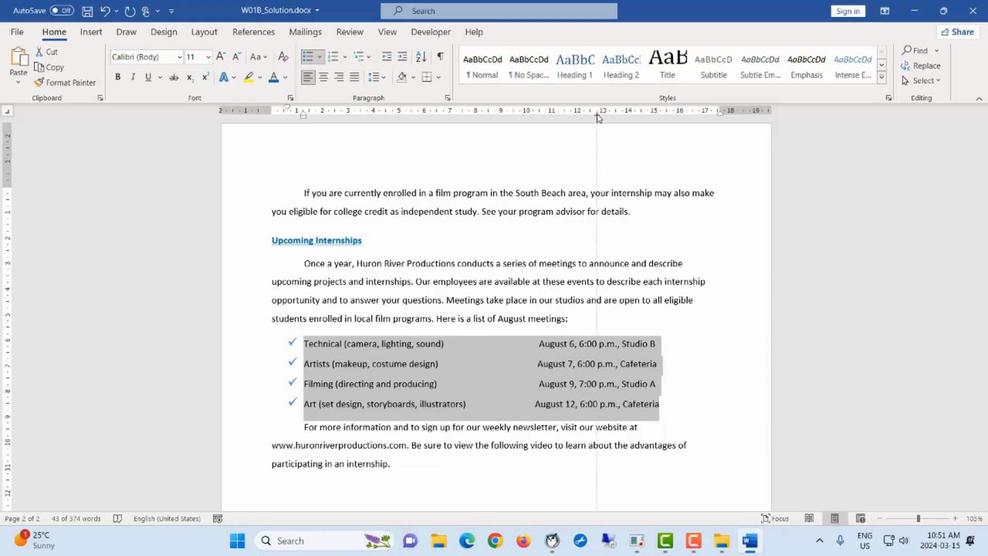
{"action": "left_click_drag", "start_coordinate": [598, 117], "coordinate": [598, 117]}
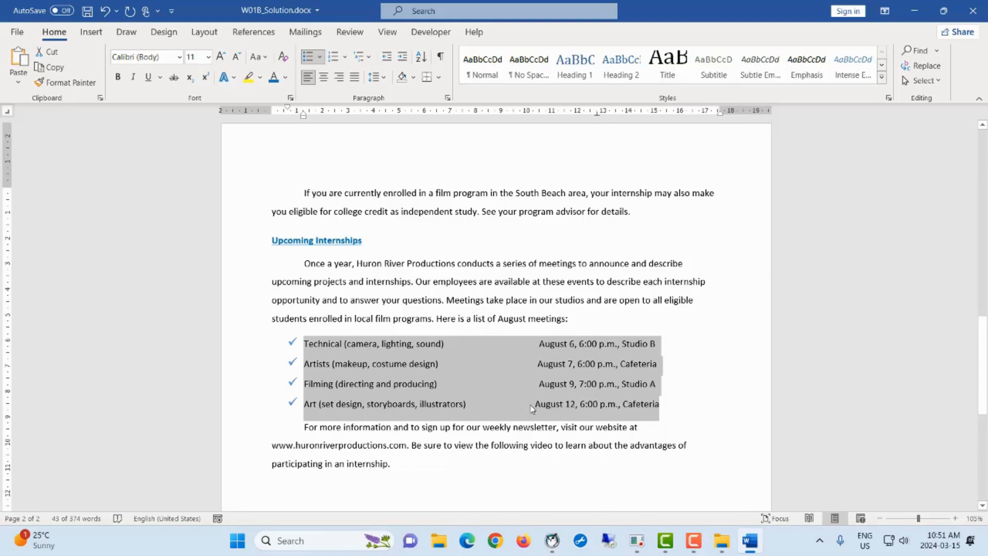
Step: Color the Huron River Productions title on the first page blue
{"action": "scroll", "coordinate": [529, 404], "scroll_direction": "down", "scroll_amount": 6}
{"action": "scroll", "coordinate": [569, 382], "scroll_direction": "up", "scroll_amount": 5}
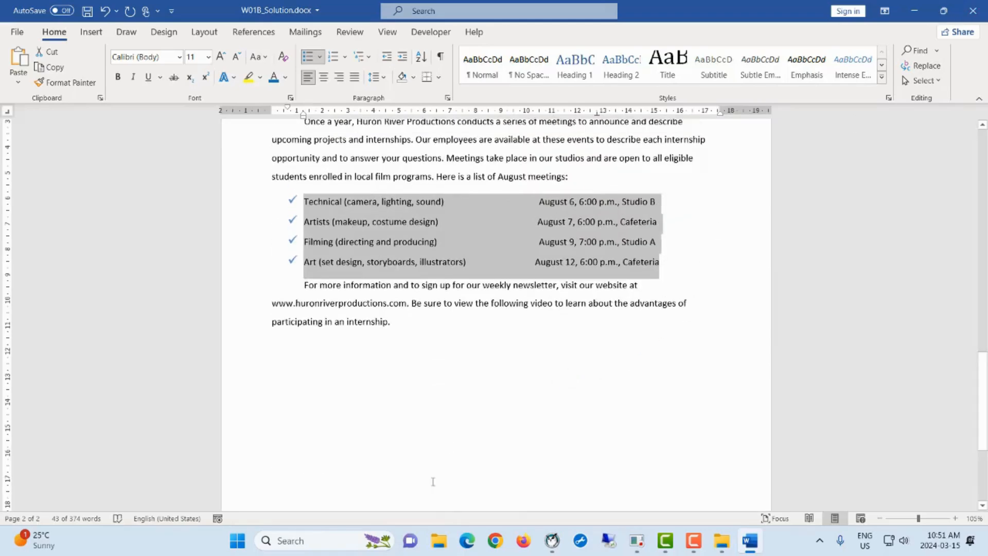
{"action": "scroll", "coordinate": [558, 366], "scroll_direction": "up", "scroll_amount": 3}
{"action": "scroll", "coordinate": [558, 366], "scroll_direction": "up", "scroll_amount": 15}
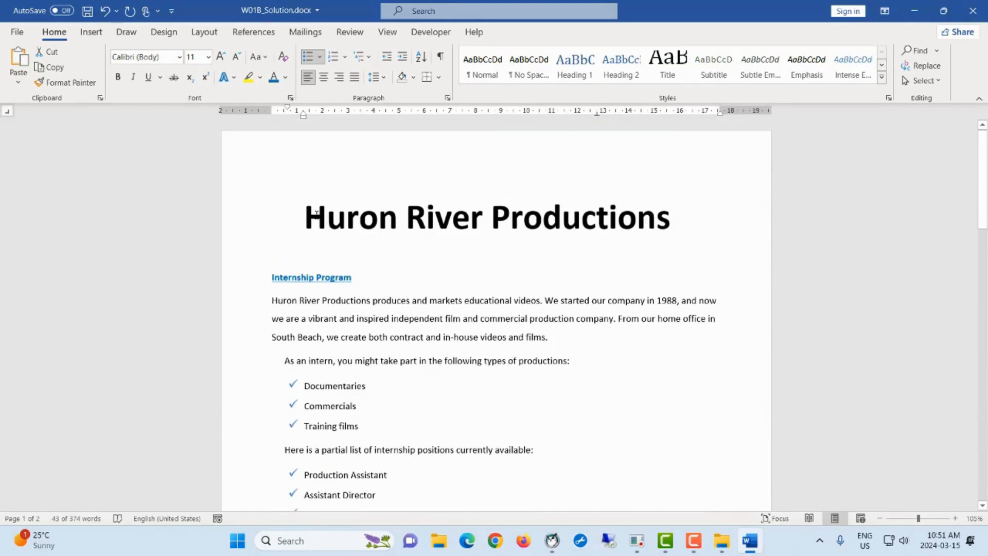
{"action": "left_click_drag", "start_coordinate": [306, 219], "coordinate": [676, 219]}
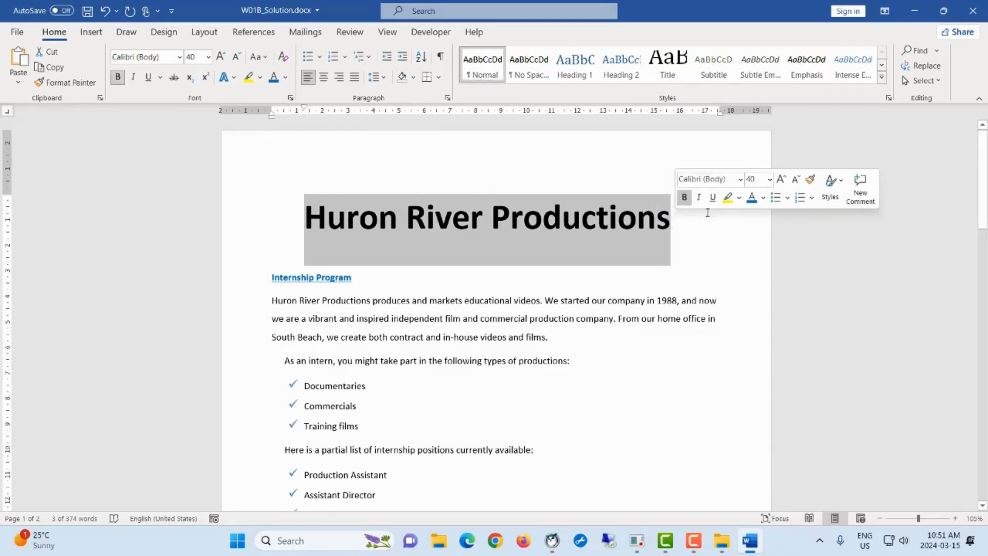
{"action": "left_click", "coordinate": [753, 198]}
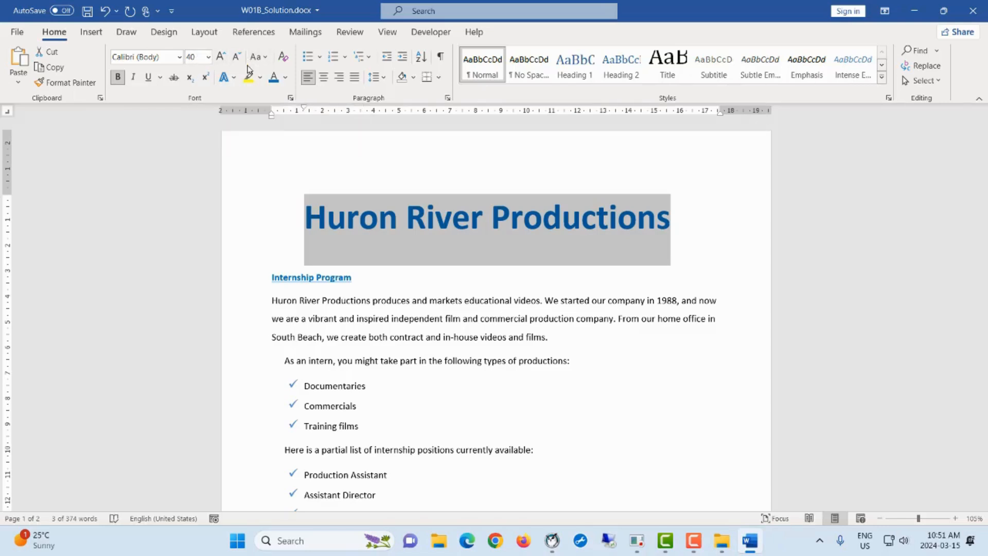
Step: Apply the small caps font effect to the Huron River Productions title
{"action": "left_click", "coordinate": [266, 58]}
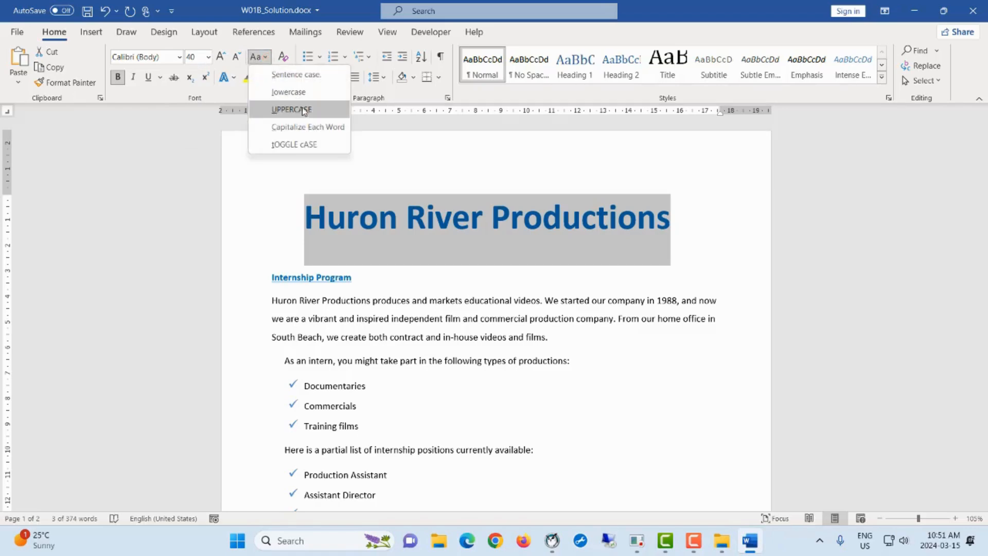
{"action": "left_click", "coordinate": [272, 56]}
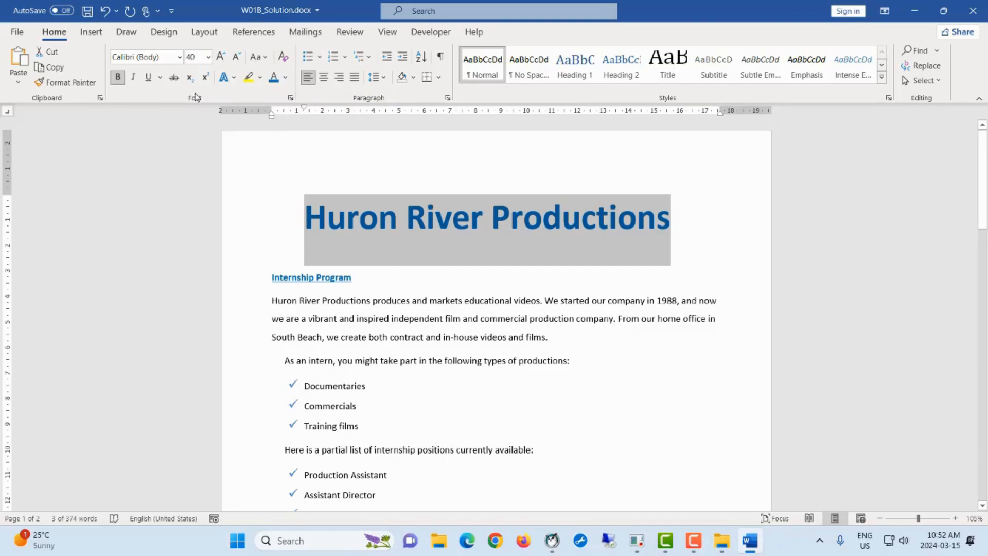
{"action": "left_click", "coordinate": [291, 98]}
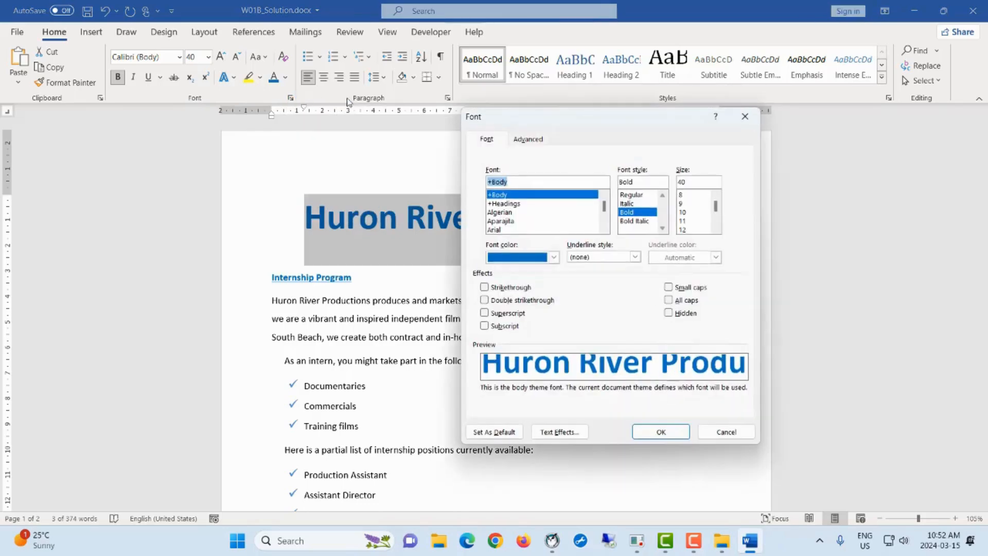
{"action": "left_click_drag", "start_coordinate": [537, 116], "coordinate": [406, 105]}
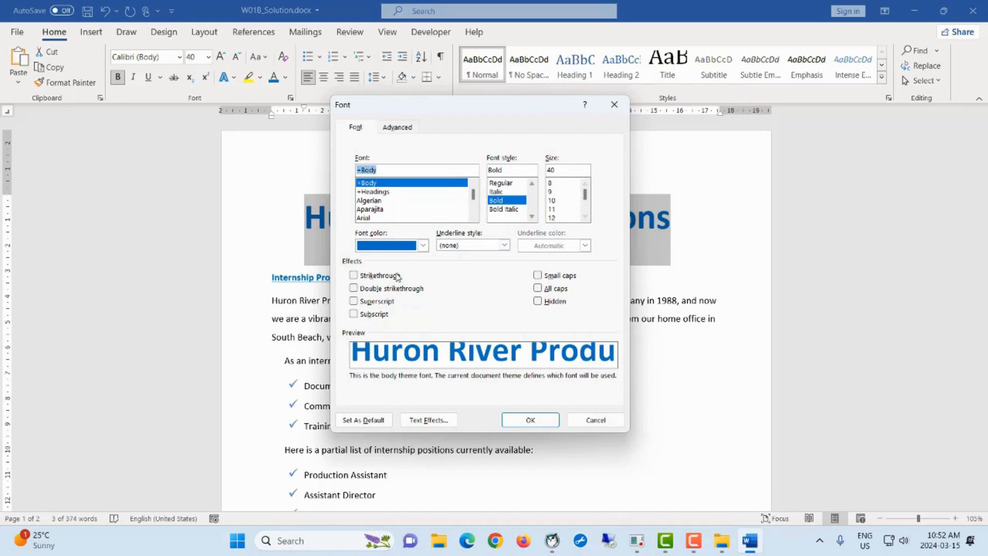
{"action": "left_click", "coordinate": [539, 276]}
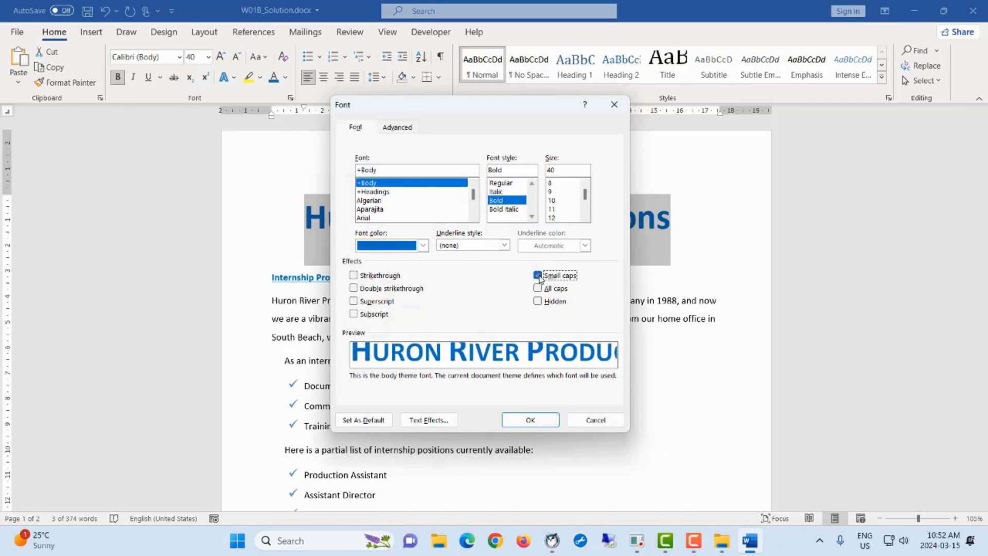
{"action": "left_click", "coordinate": [530, 420]}
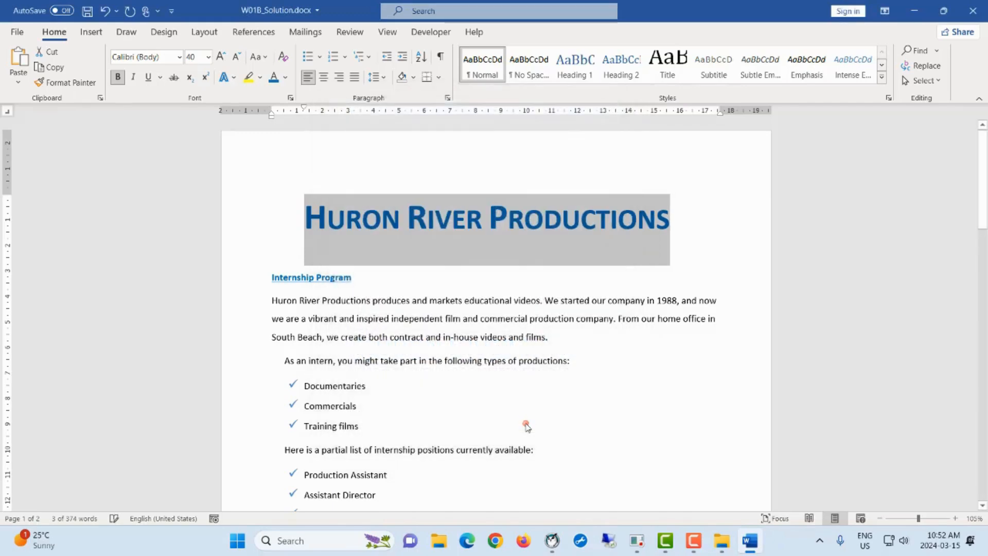
Step: Undo and redo the title's small caps several times for comparison, ending with the effect reapplied
{"action": "left_click", "coordinate": [105, 11]}
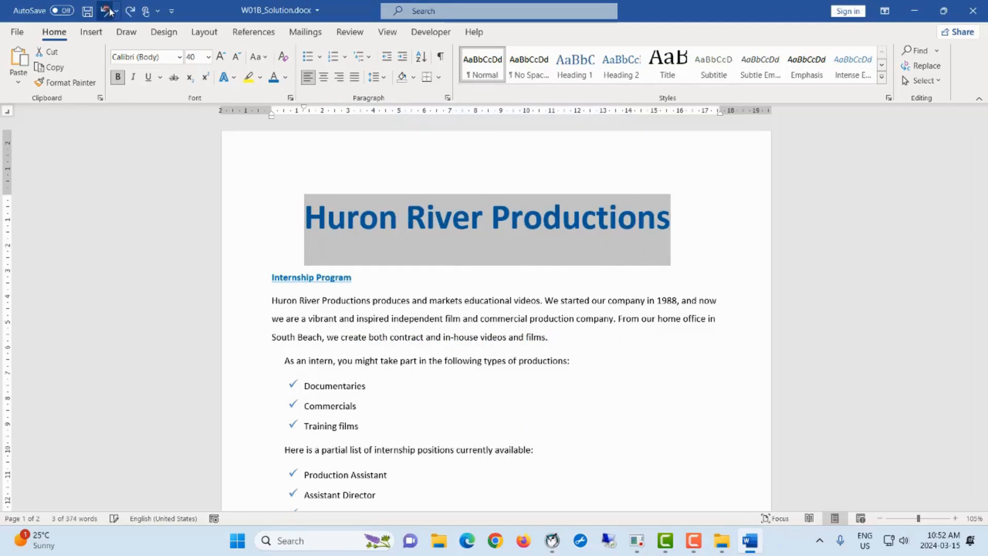
{"action": "left_click", "coordinate": [129, 12]}
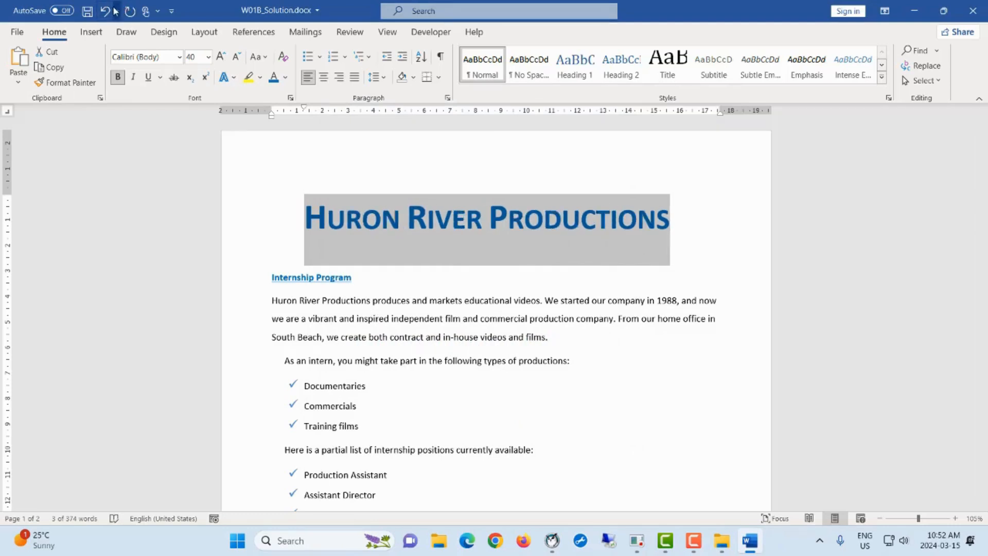
{"action": "left_click", "coordinate": [106, 11]}
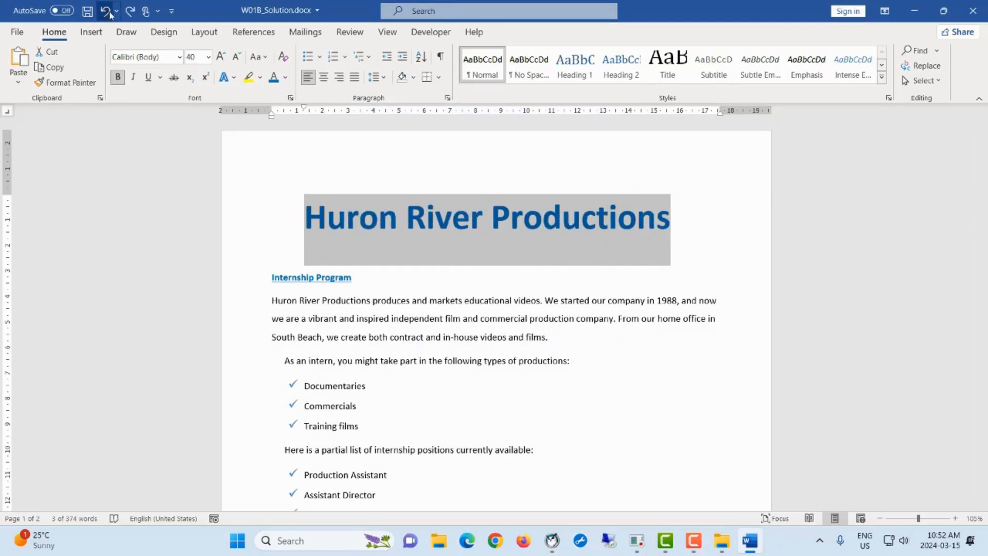
{"action": "left_click", "coordinate": [129, 11]}
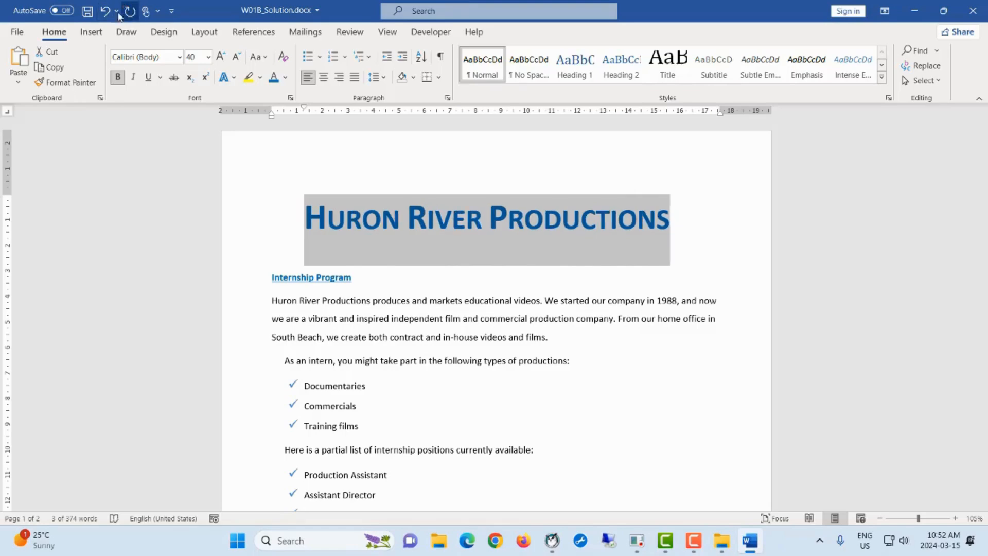
{"action": "left_click", "coordinate": [105, 12]}
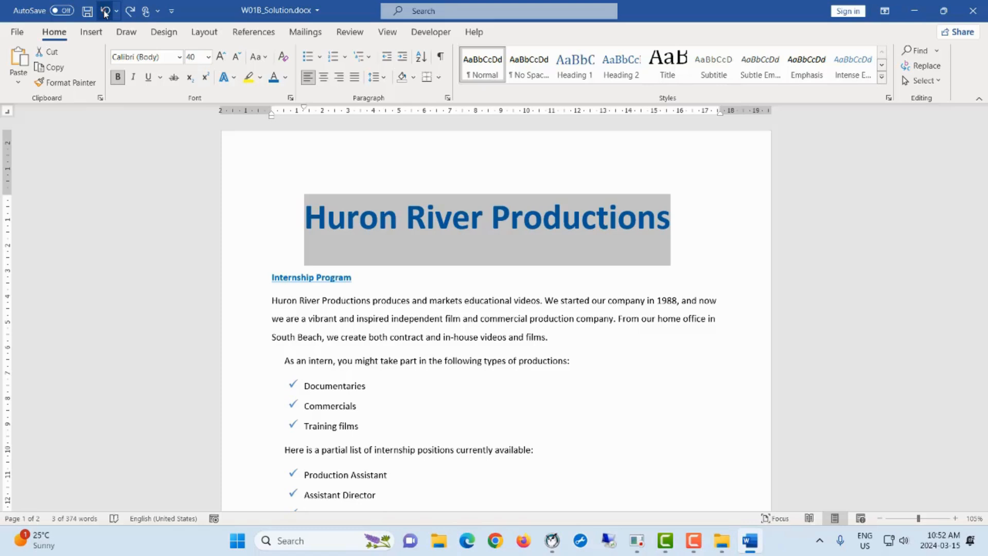
{"action": "left_click", "coordinate": [128, 10]}
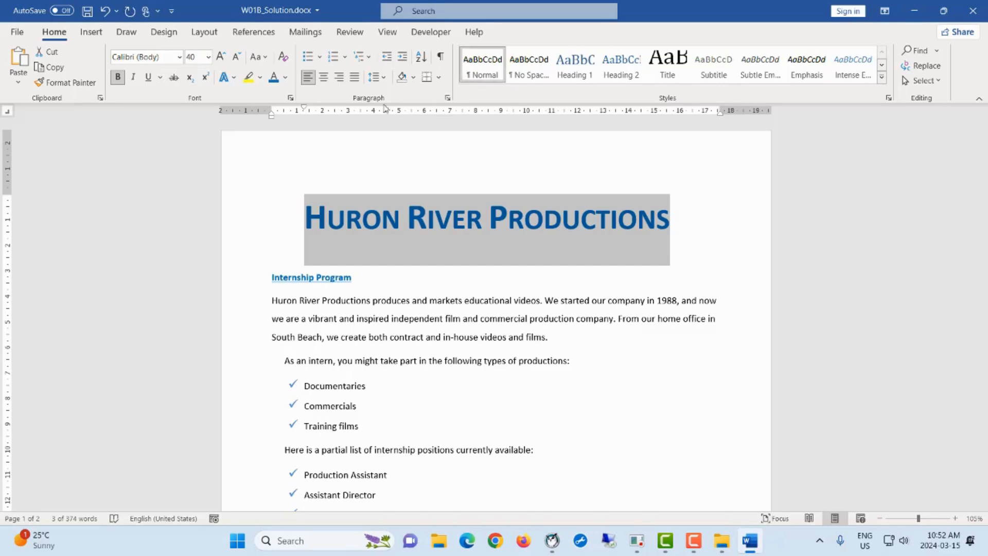
Step: Center the Huron River Productions title, and save and close W01B_Solution.docx
{"action": "left_click", "coordinate": [324, 78]}
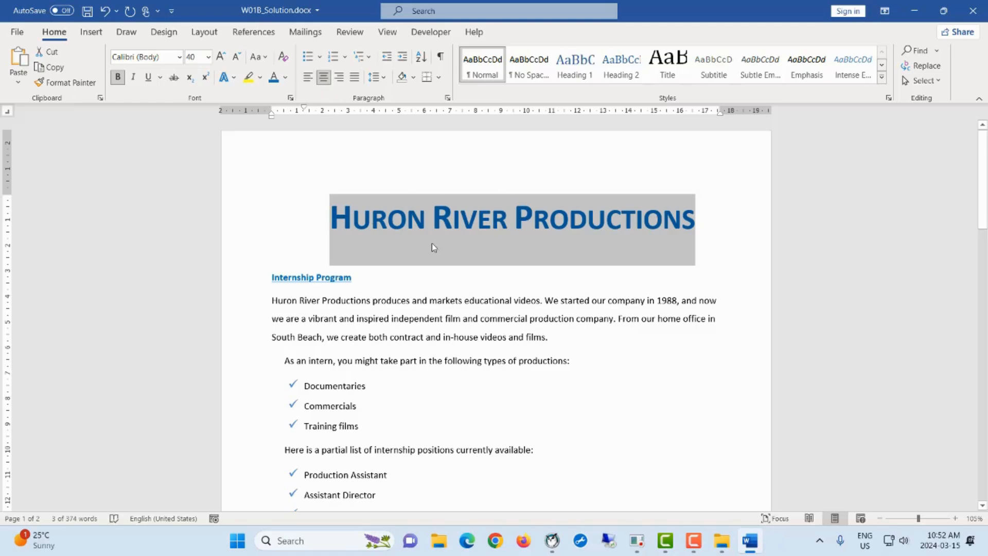
{"action": "scroll", "coordinate": [435, 243], "scroll_direction": "down", "scroll_amount": 10}
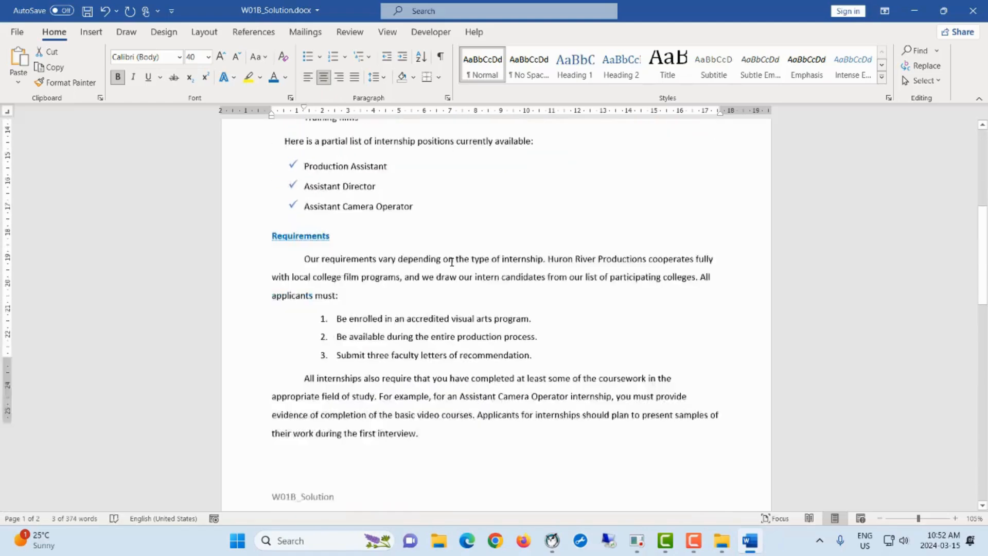
{"action": "scroll", "coordinate": [437, 273], "scroll_direction": "down", "scroll_amount": 6}
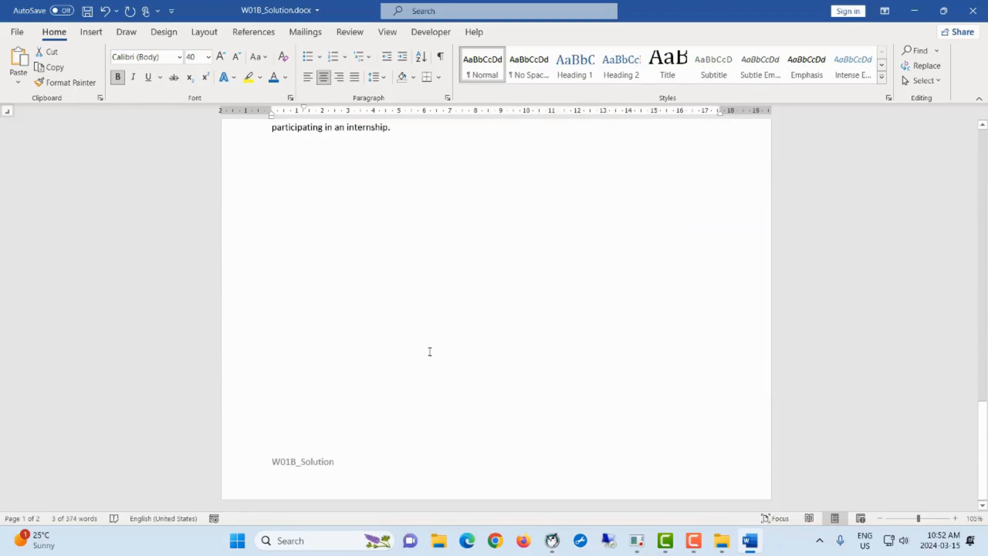
{"action": "scroll", "coordinate": [436, 347], "scroll_direction": "up", "scroll_amount": 15}
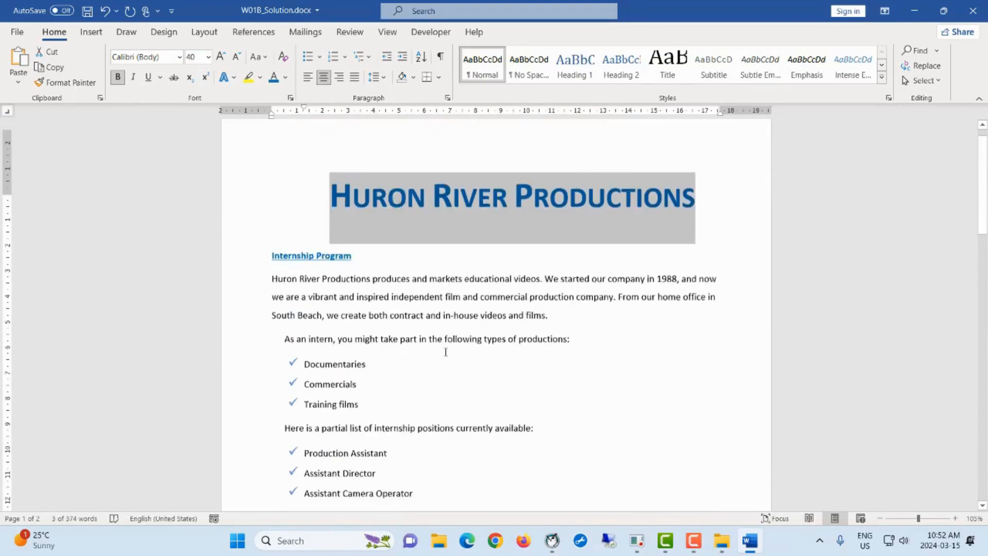
{"action": "key", "text": "ctrl+w"}
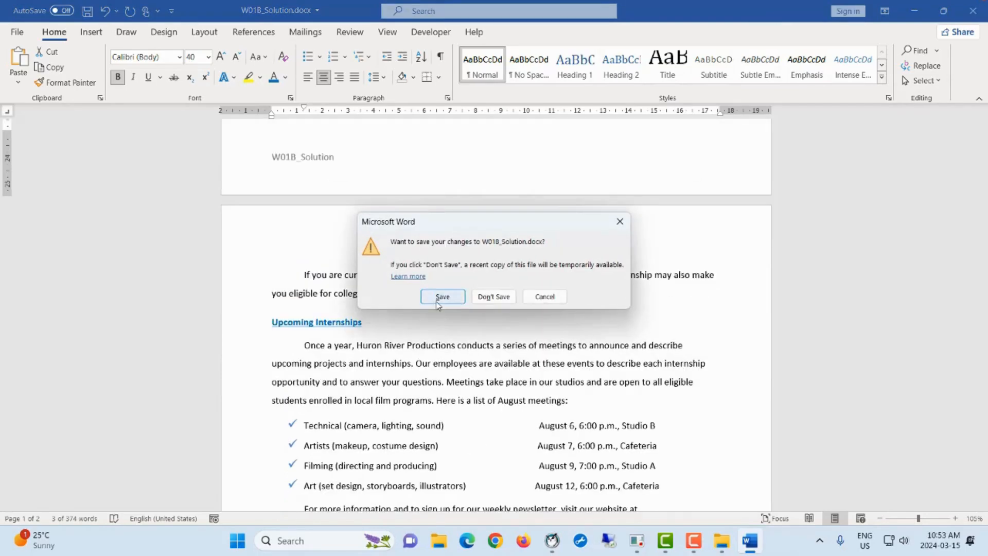
{"action": "left_click", "coordinate": [439, 293]}
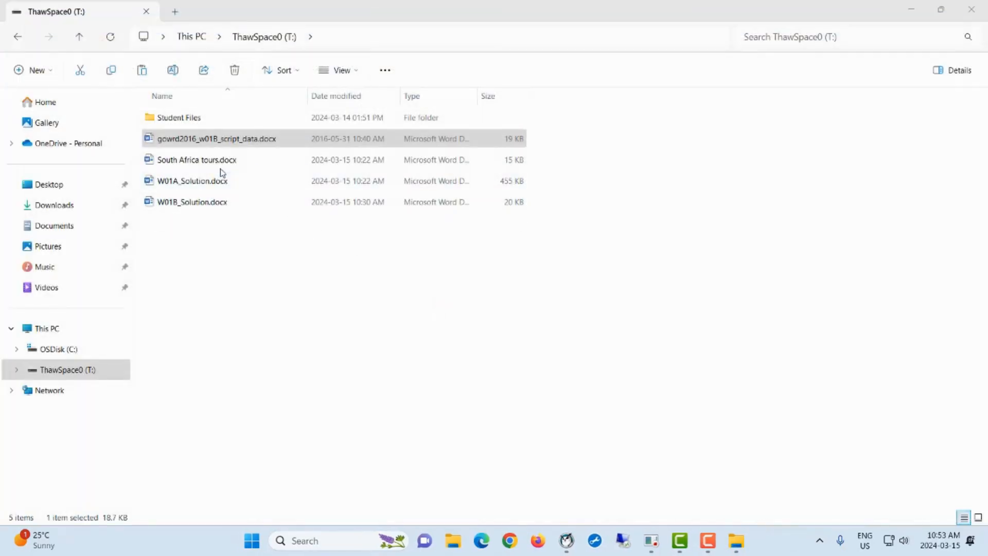
Step: Open South Africa tours.docx and go to the column headings of the Top South Africa travel deals list
{"action": "double_click", "coordinate": [211, 161]}
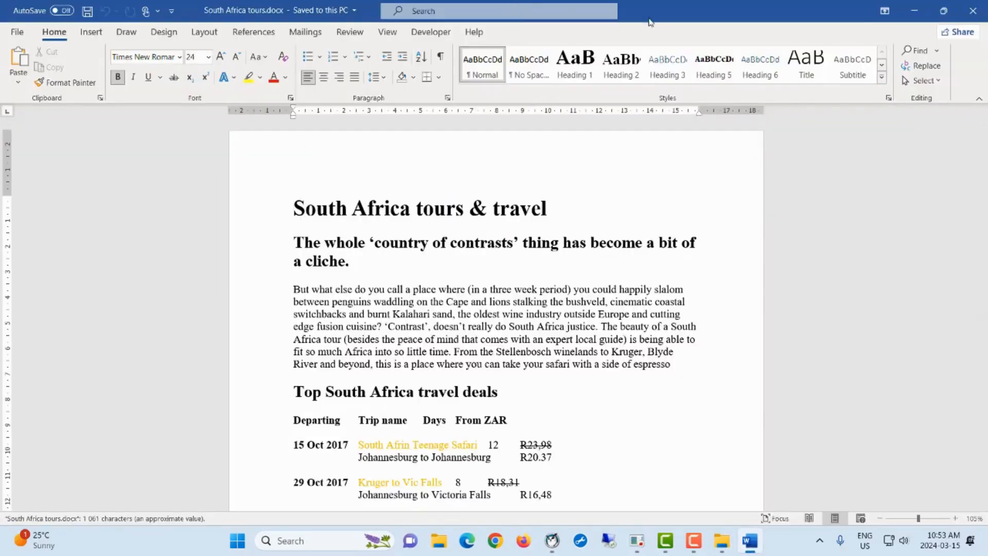
{"action": "scroll", "coordinate": [420, 319], "scroll_direction": "down", "scroll_amount": 4}
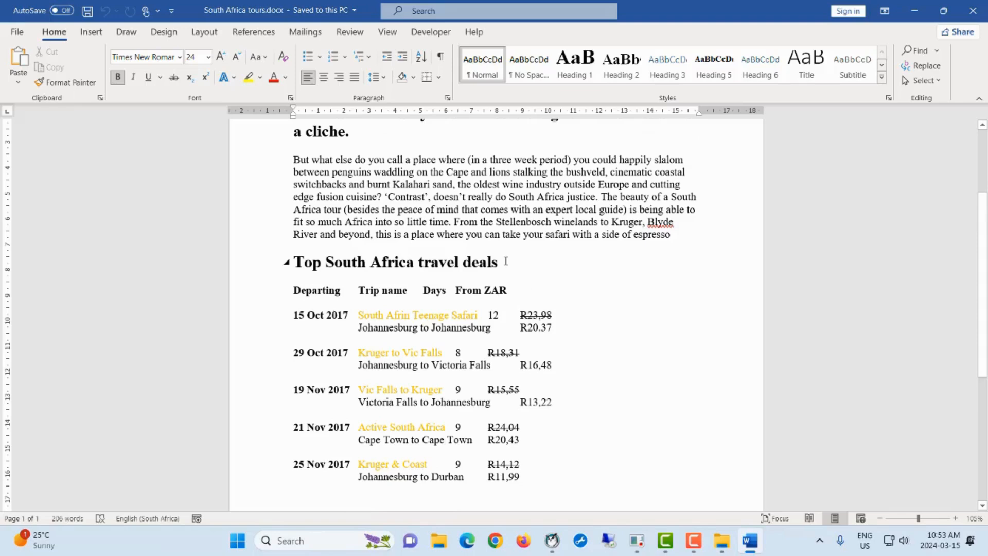
{"action": "left_click_drag", "start_coordinate": [292, 292], "coordinate": [509, 292]}
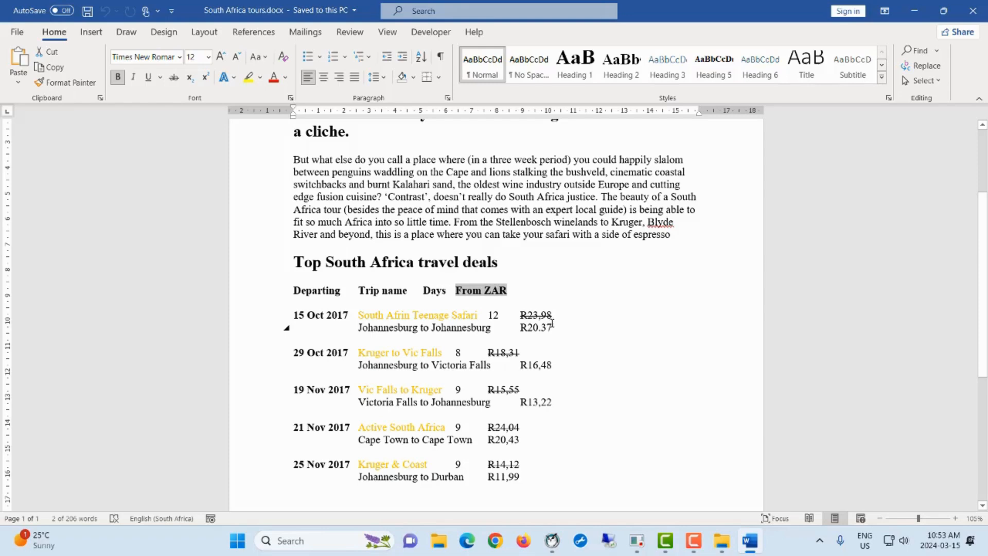
{"action": "scroll", "coordinate": [720, 324], "scroll_direction": "down", "scroll_amount": 1}
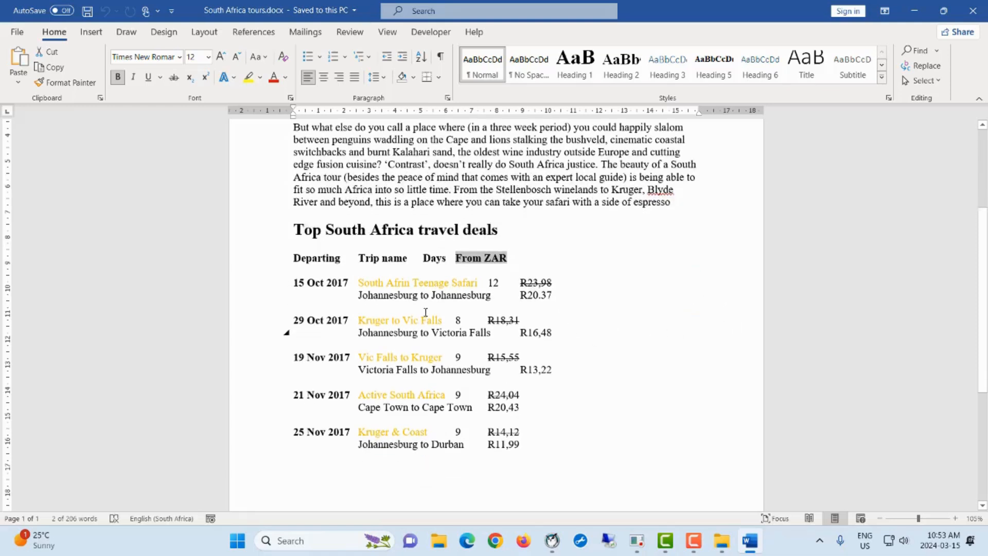
Step: Try aligning the whole travel deals list with left tab stops placed on the ruler at about 2.75, 9 and 11.5 cm
{"action": "left_click_drag", "start_coordinate": [294, 259], "coordinate": [518, 444]}
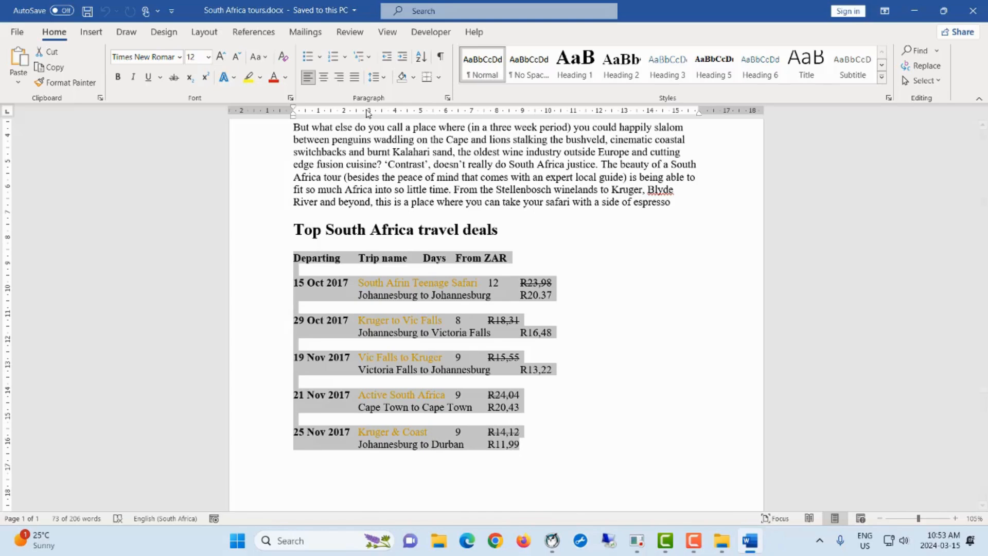
{"action": "left_click_drag", "start_coordinate": [363, 113], "coordinate": [366, 113]}
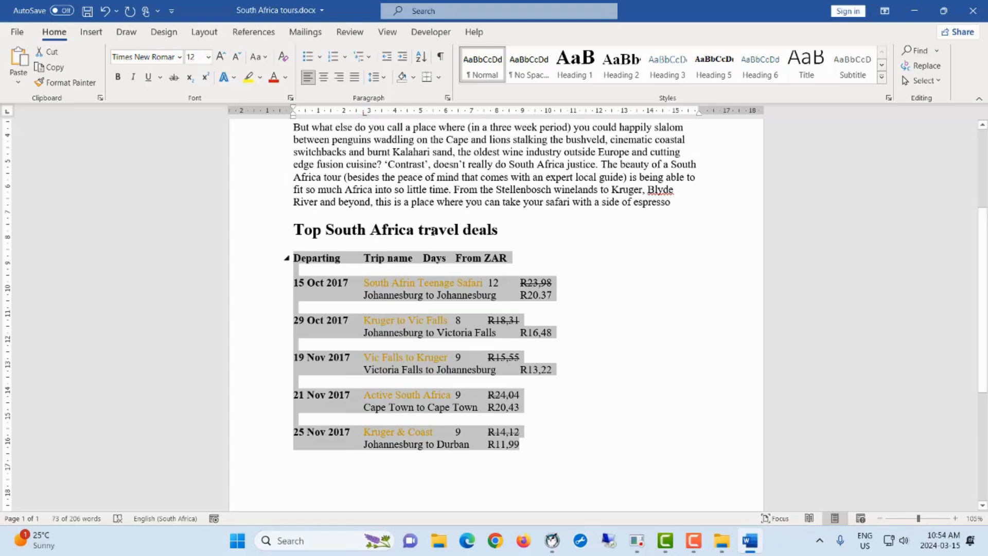
{"action": "left_click", "coordinate": [472, 112]}
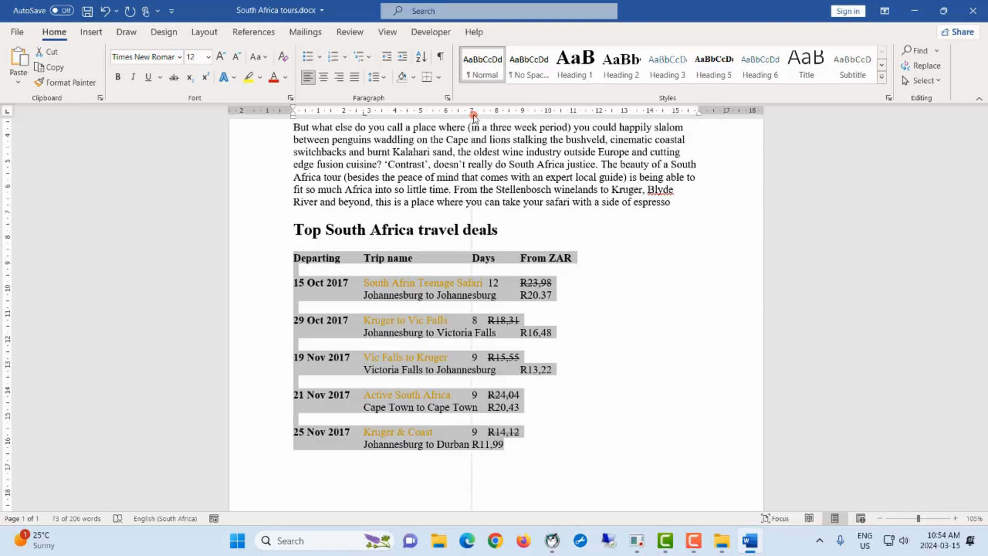
{"action": "left_click_drag", "start_coordinate": [474, 116], "coordinate": [508, 126]}
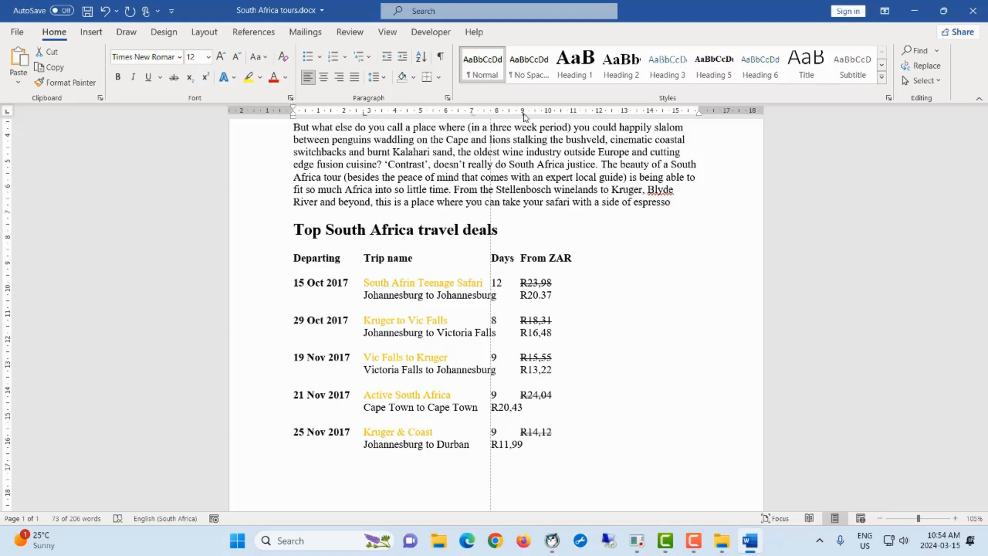
{"action": "left_click_drag", "start_coordinate": [526, 118], "coordinate": [552, 118]}
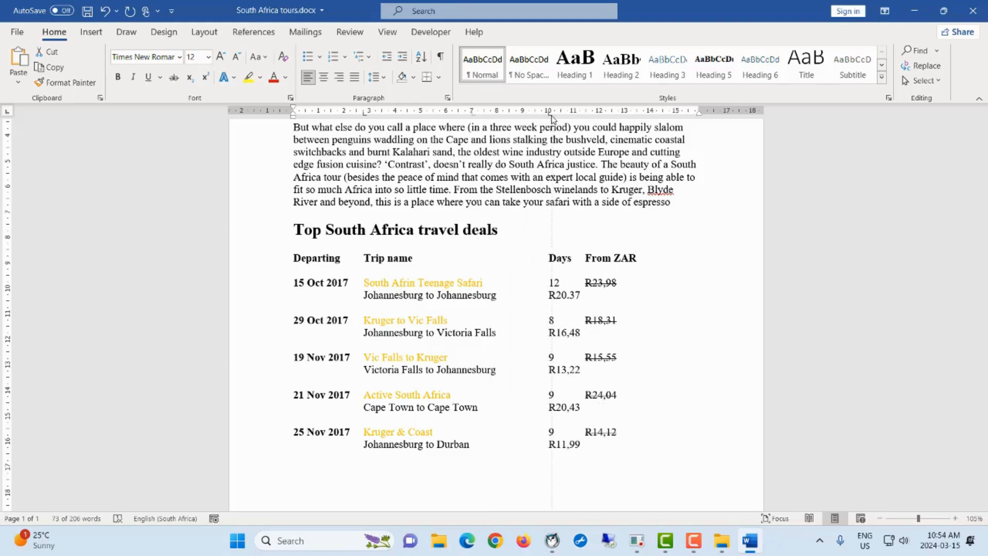
{"action": "left_click_drag", "start_coordinate": [552, 118], "coordinate": [523, 117]}
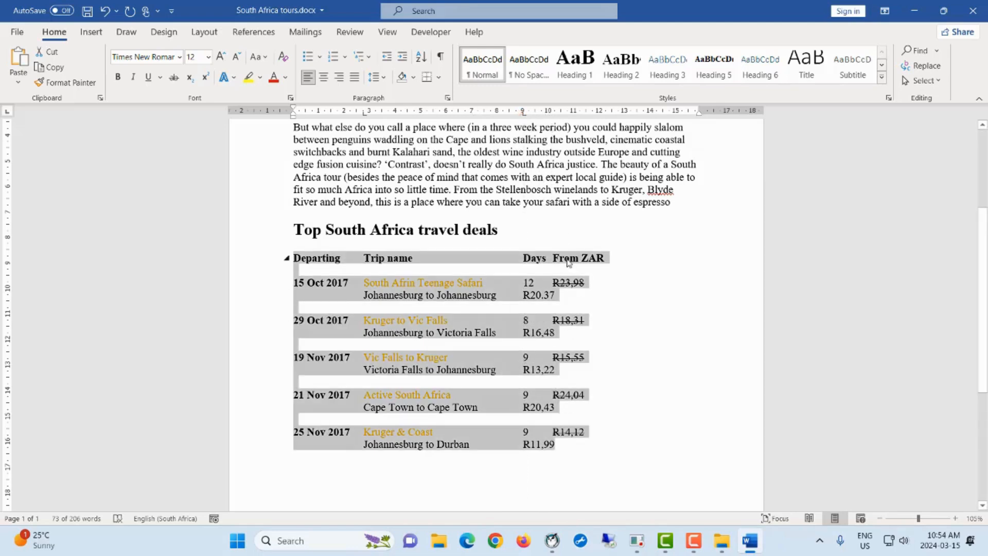
{"action": "left_click", "coordinate": [587, 112]}
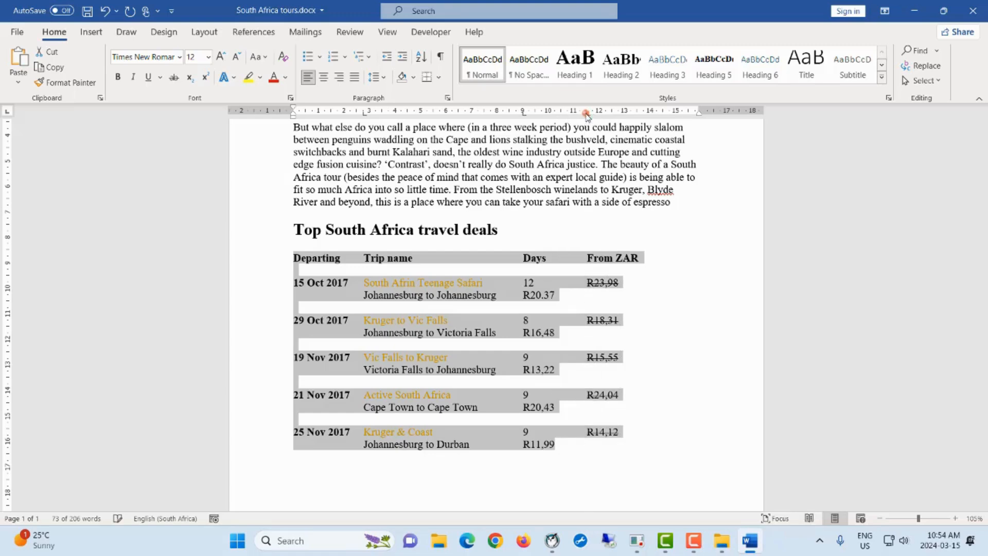
{"action": "left_click", "coordinate": [688, 352]}
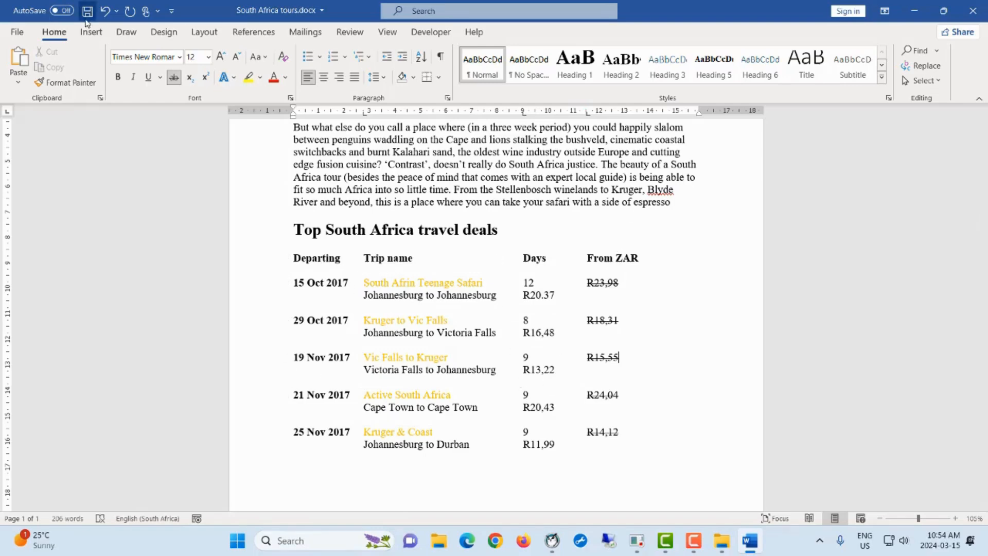
Step: Undo all the tab stops placed on the ruler for the travel deals list
{"action": "left_click", "coordinate": [105, 15]}
{"action": "left_click", "coordinate": [105, 14]}
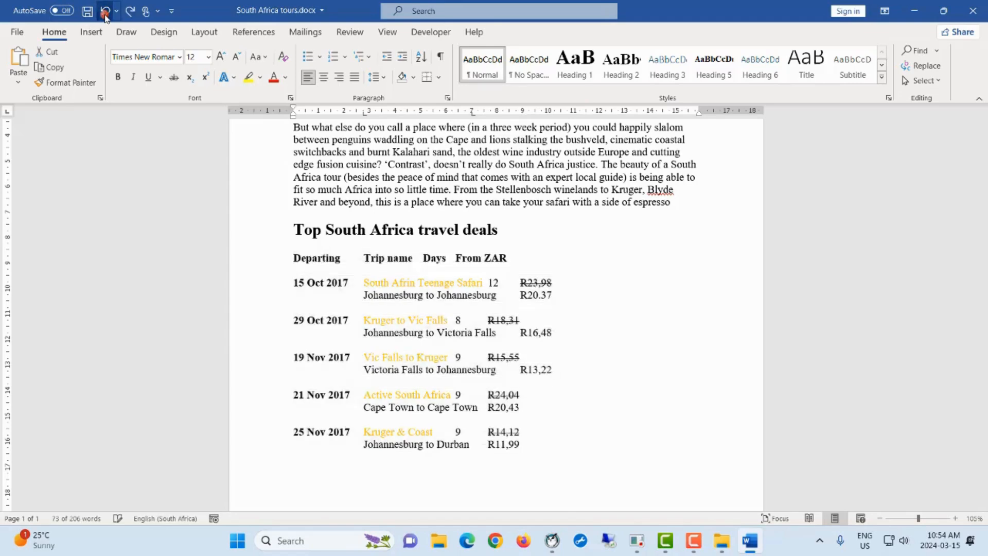
{"action": "left_click", "coordinate": [105, 15]}
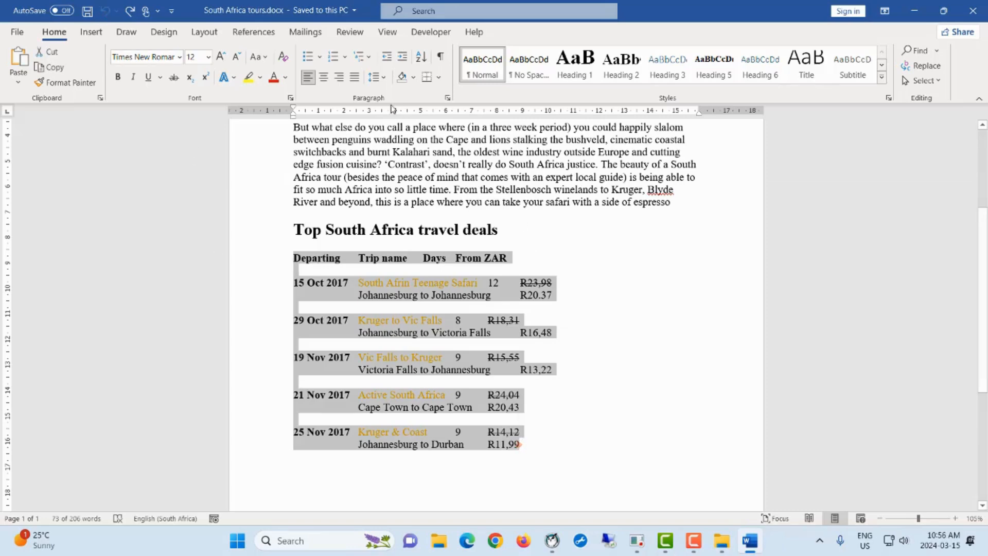
Step: Set left-aligned tab stops without leaders at 3.5 cm, 8.25 cm and 12.75 cm for the selected travel deals list
{"action": "left_click", "coordinate": [448, 98]}
{"action": "left_click", "coordinate": [422, 443]}
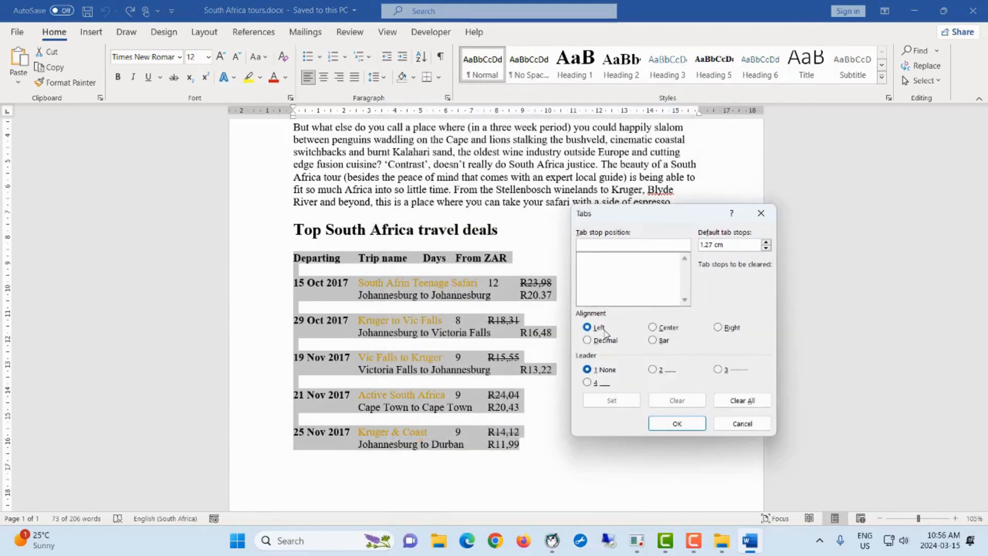
{"action": "type", "text": "3.5"}
{"action": "left_click", "coordinate": [603, 399]}
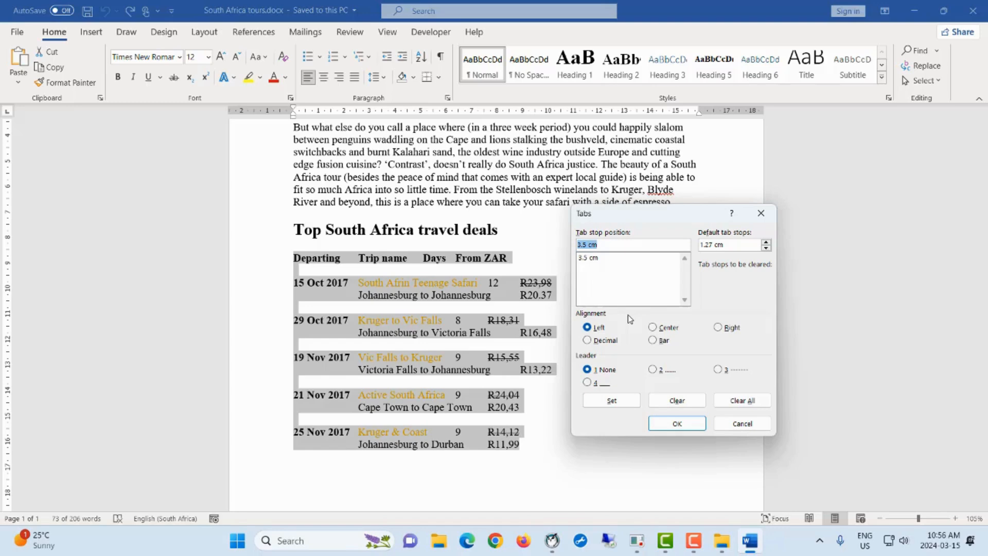
{"action": "type", "text": "8.25"}
{"action": "left_click", "coordinate": [621, 404]}
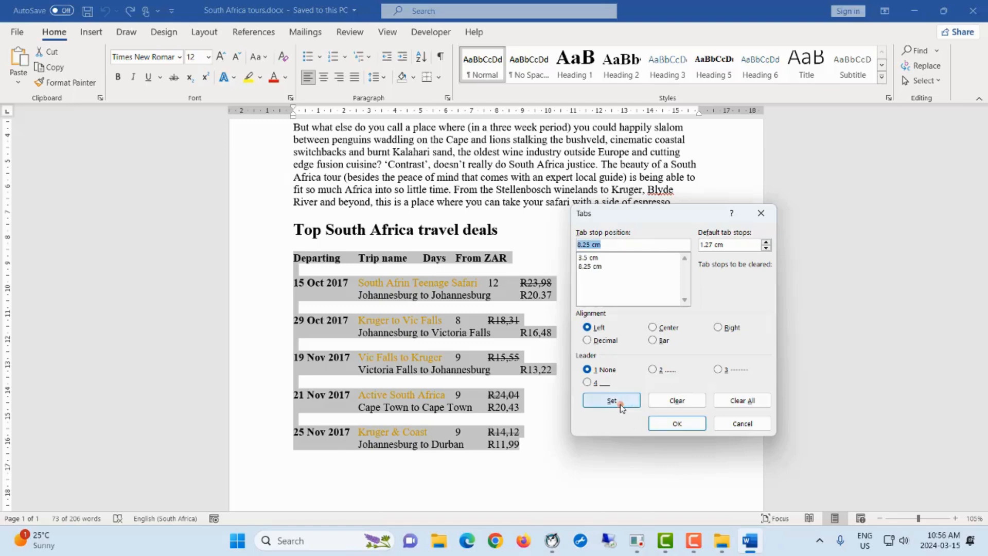
{"action": "type", "text": "12.75"}
{"action": "left_click", "coordinate": [620, 403]}
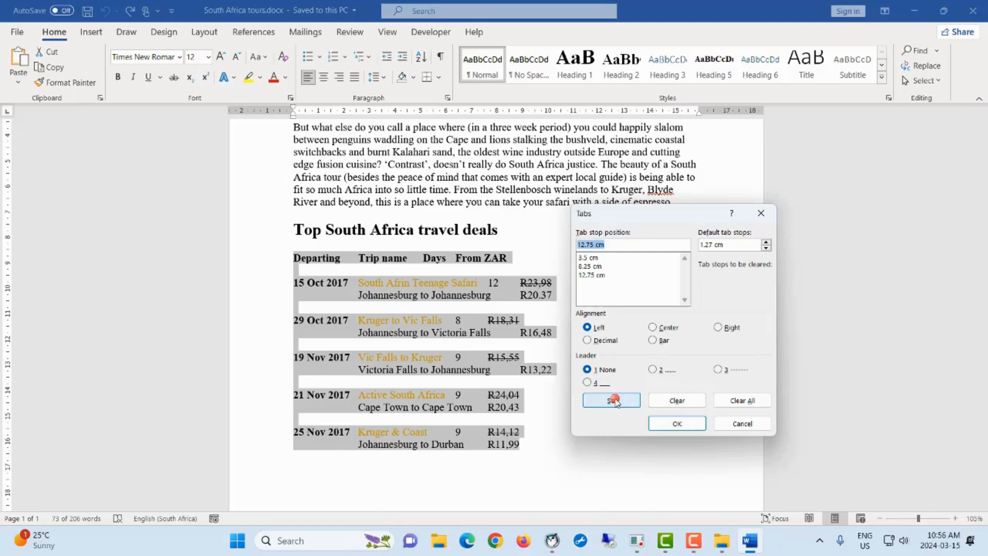
{"action": "left_click", "coordinate": [669, 425]}
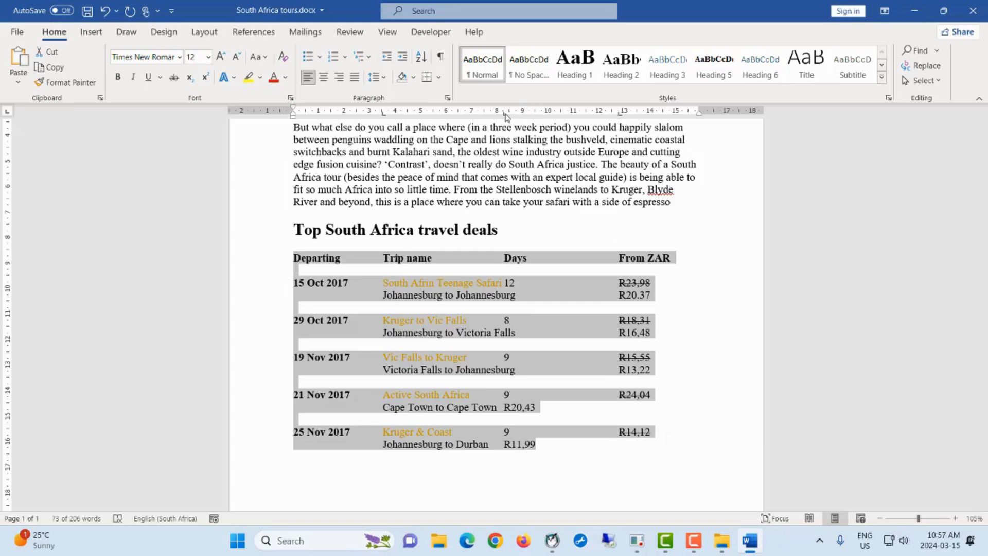
Step: Move the Days column's tab stop to about 9.5 cm on the ruler for the whole travel deals list
{"action": "left_click_drag", "start_coordinate": [503, 113], "coordinate": [750, 280]}
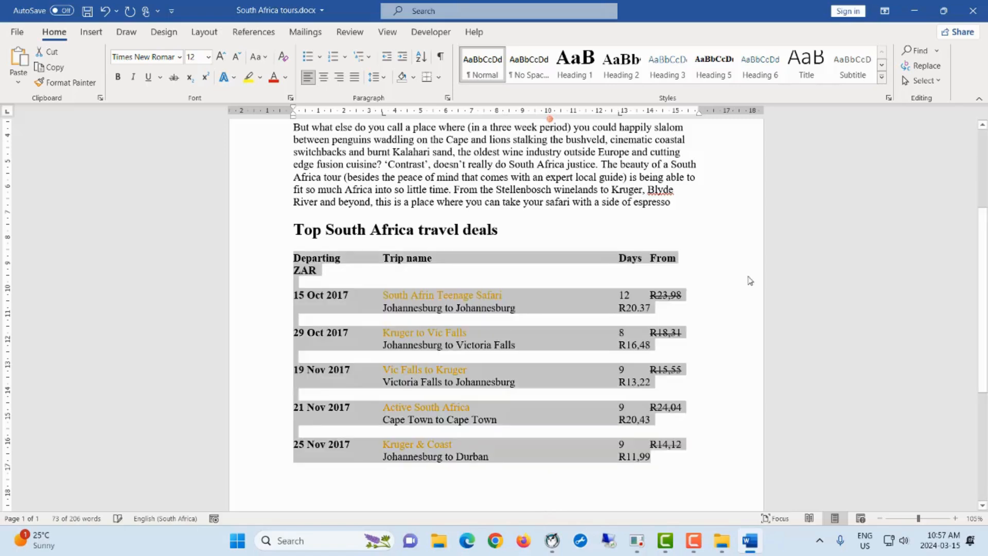
{"action": "left_click", "coordinate": [105, 11]}
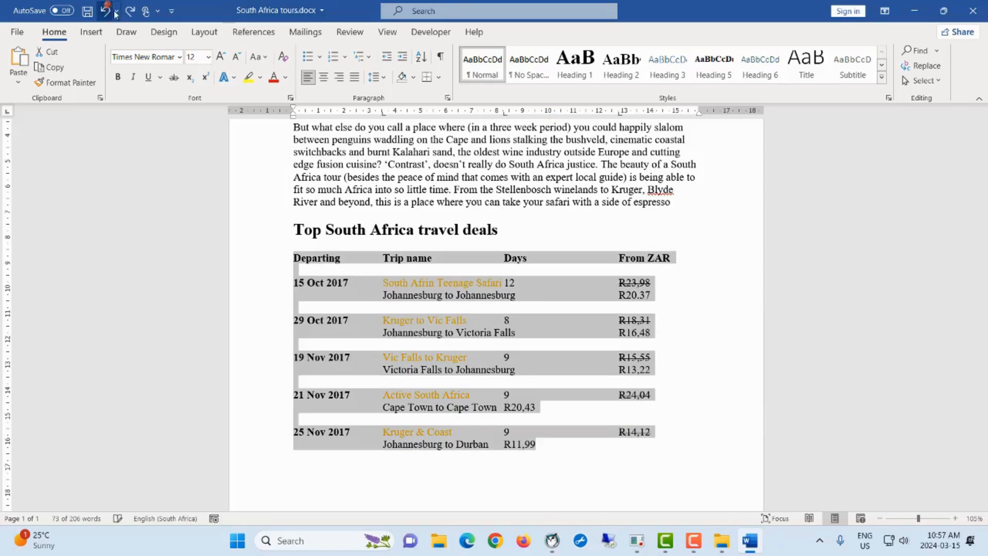
{"action": "left_click", "coordinate": [504, 116]}
{"action": "left_click_drag", "start_coordinate": [504, 116], "coordinate": [536, 118]}
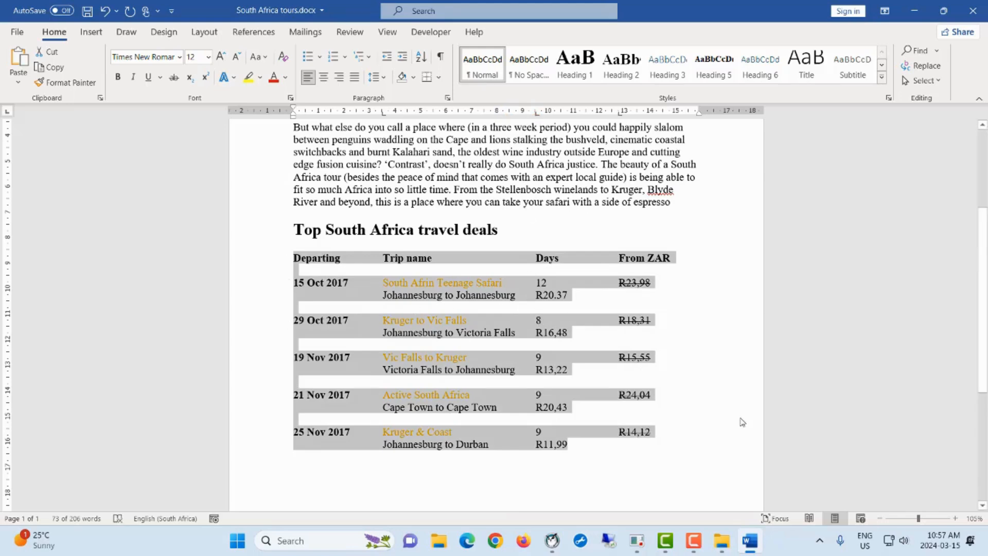
{"action": "left_click", "coordinate": [726, 433]}
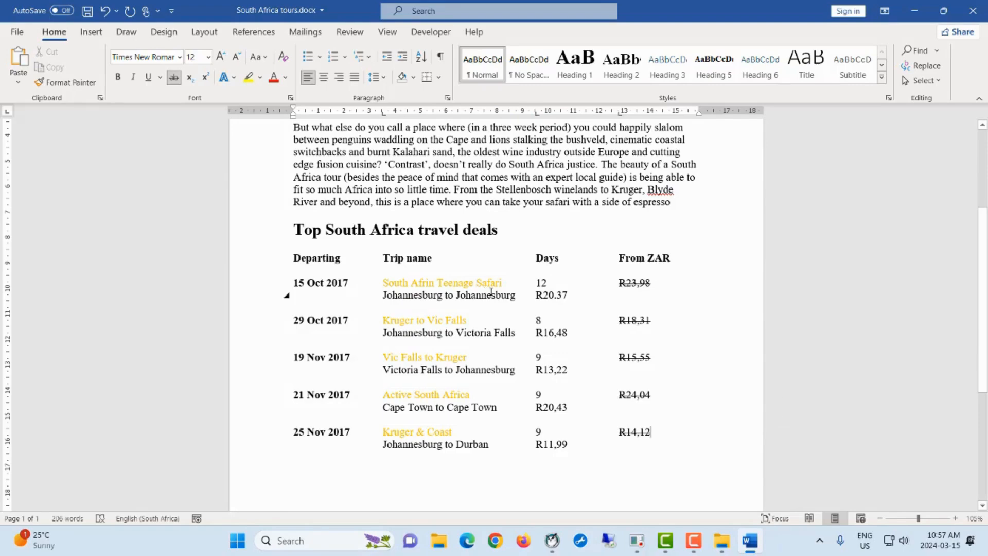
{"action": "scroll", "coordinate": [491, 292], "scroll_direction": "down", "scroll_amount": 3}
{"action": "scroll", "coordinate": [533, 286], "scroll_direction": "up", "scroll_amount": 4}
{"action": "scroll", "coordinate": [536, 278], "scroll_direction": "up", "scroll_amount": 2}
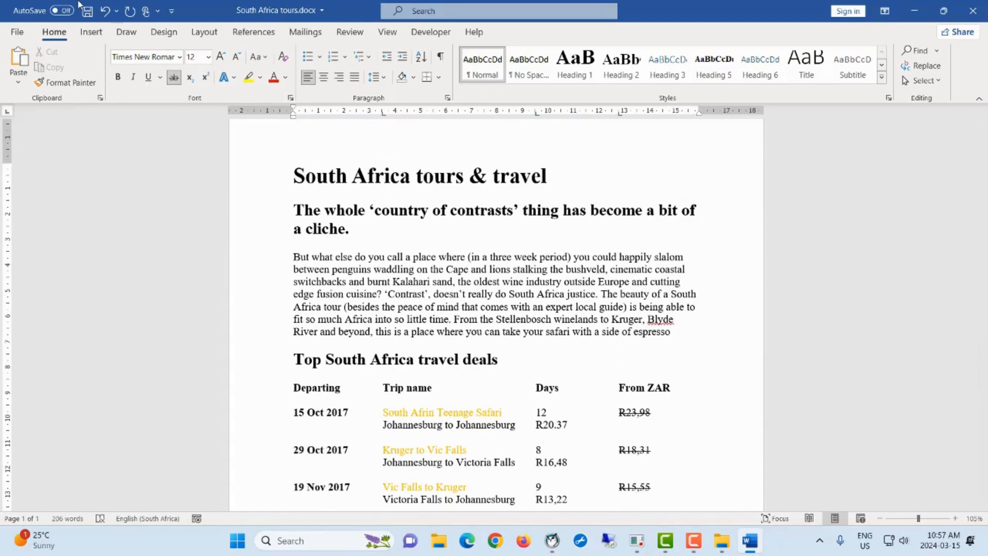